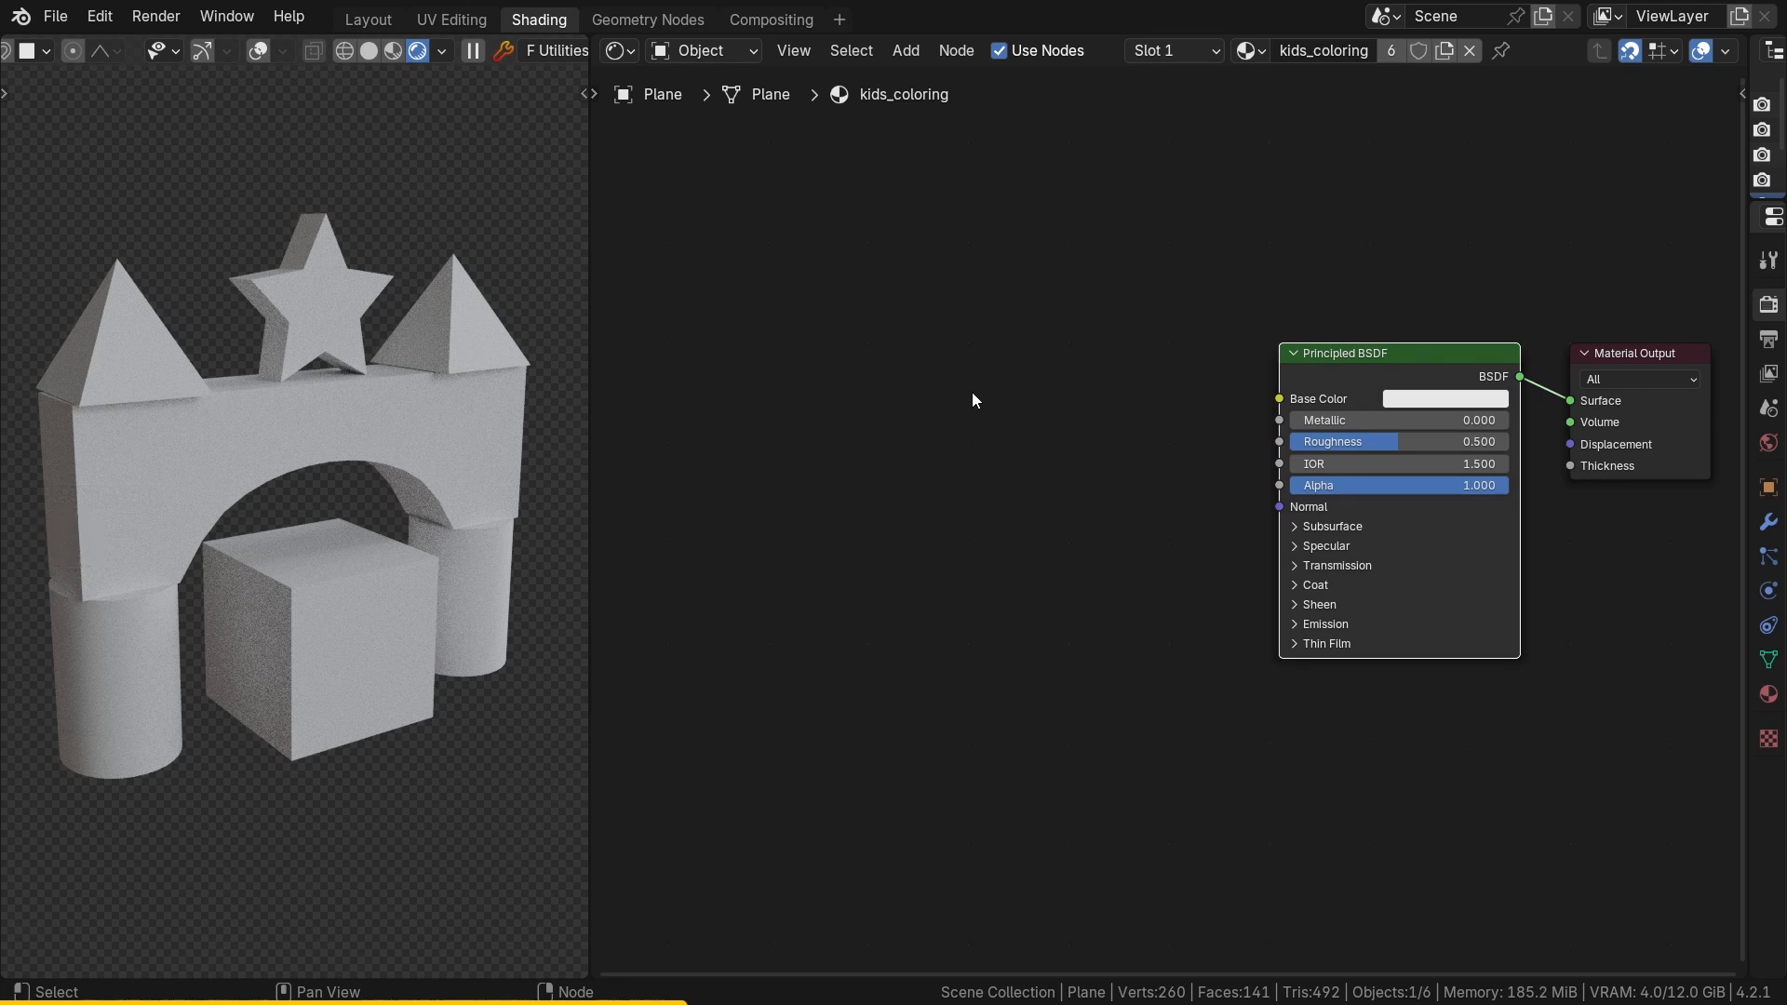
Step: Add a new Fluent layer feeding the Principled BSDF of the kids_coloring material
{"action": "key", "text": "f"}
{"action": "left_click", "coordinate": [740, 409]}
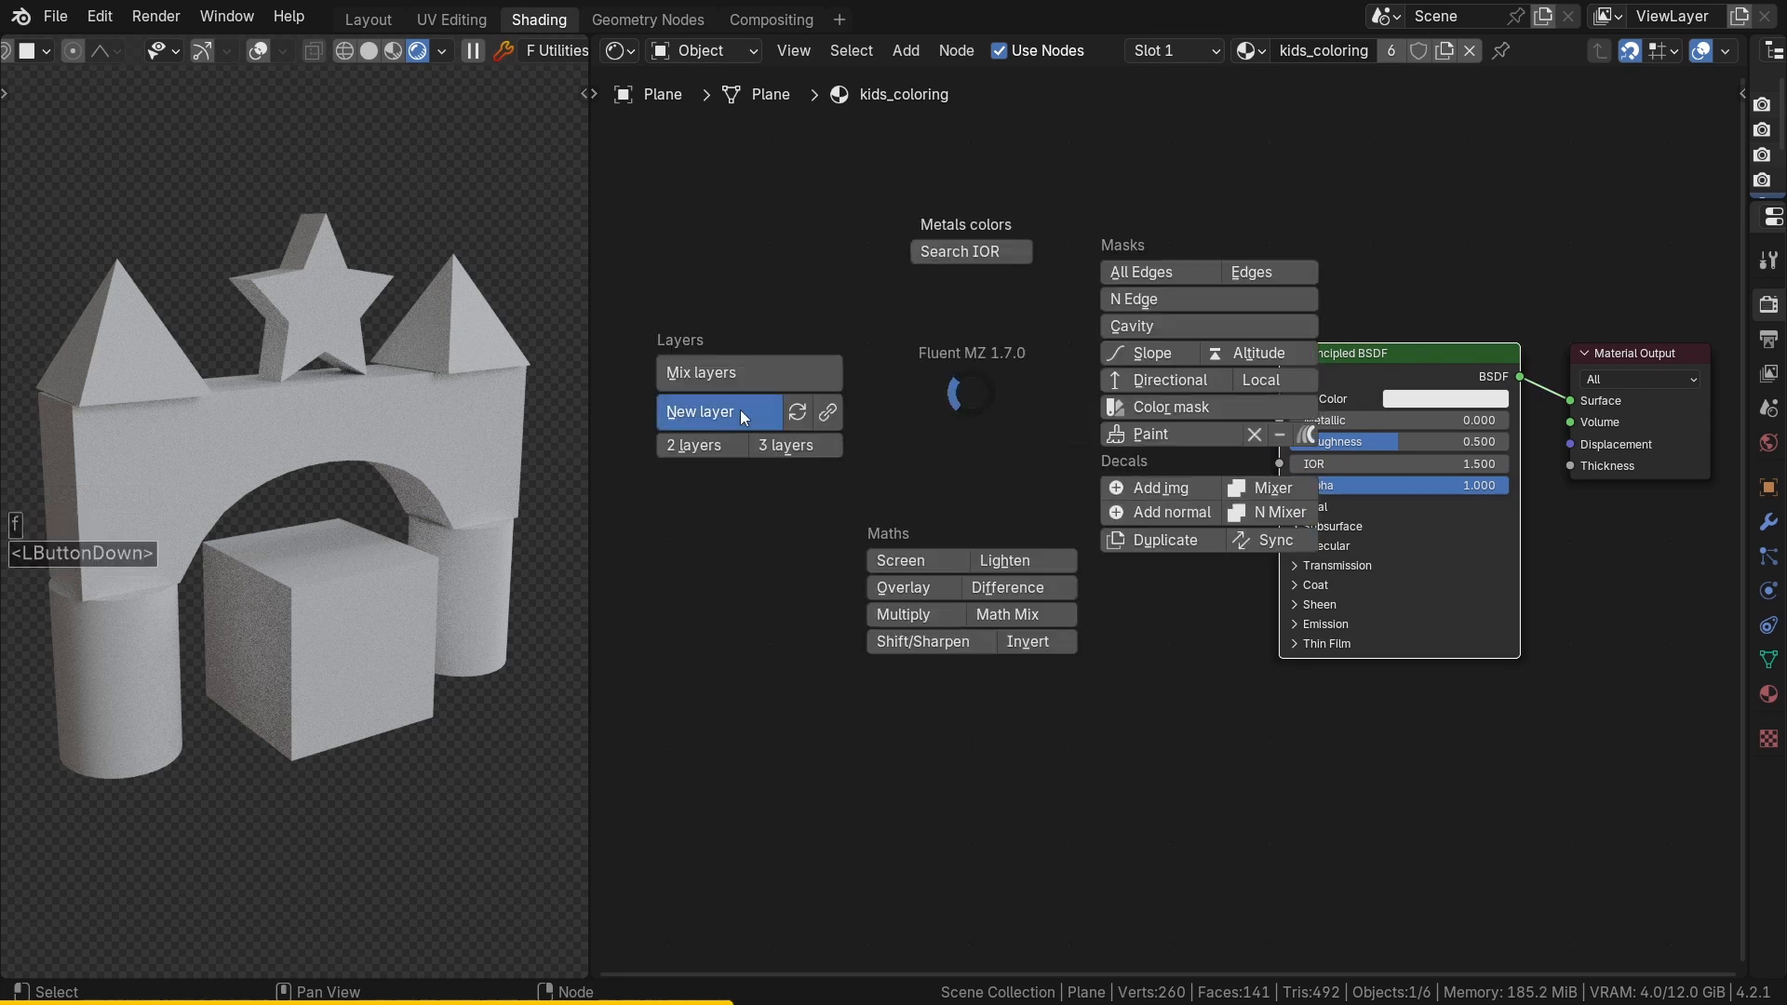
{"action": "scroll", "coordinate": [865, 465], "scroll_direction": "up", "scroll_amount": 2}
{"action": "middle_click_drag", "start_coordinate": [861, 471], "coordinate": [996, 417]}
{"action": "left_click", "coordinate": [1196, 279]}
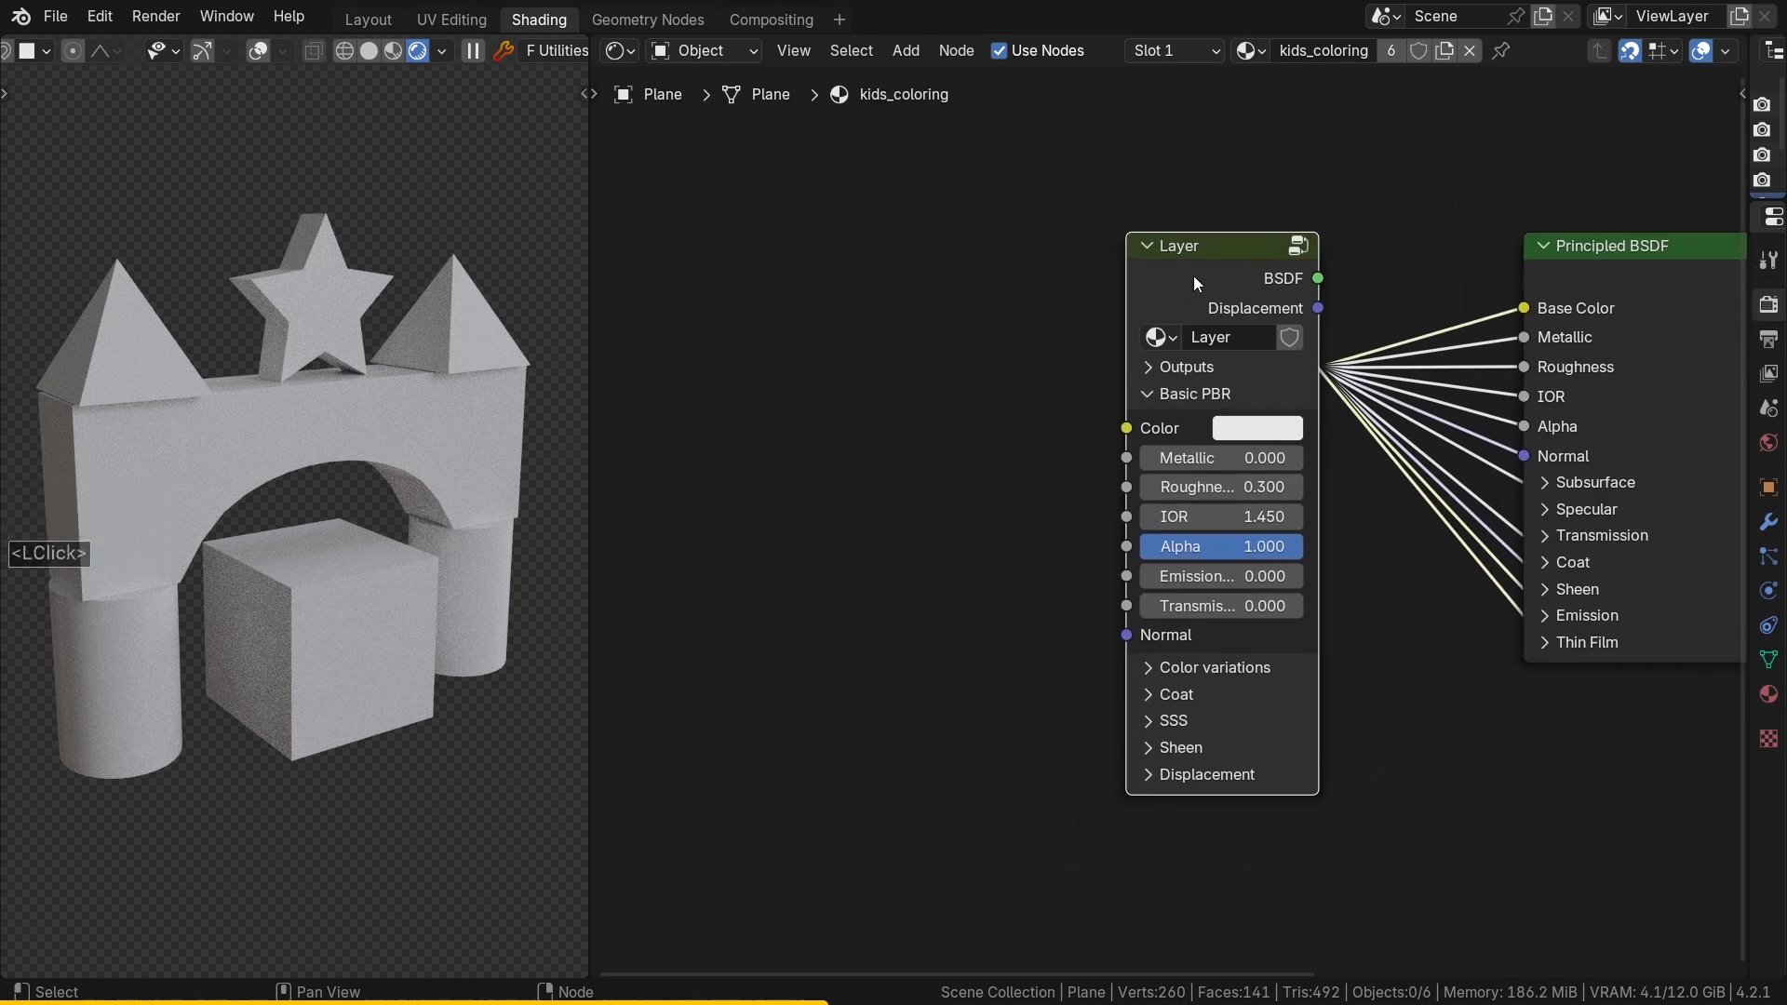
Step: Add the Seyes paper pattern from the Man made section of the Fluent library to the node tree
{"action": "key", "text": "n"}
{"action": "left_click", "coordinate": [1730, 460]}
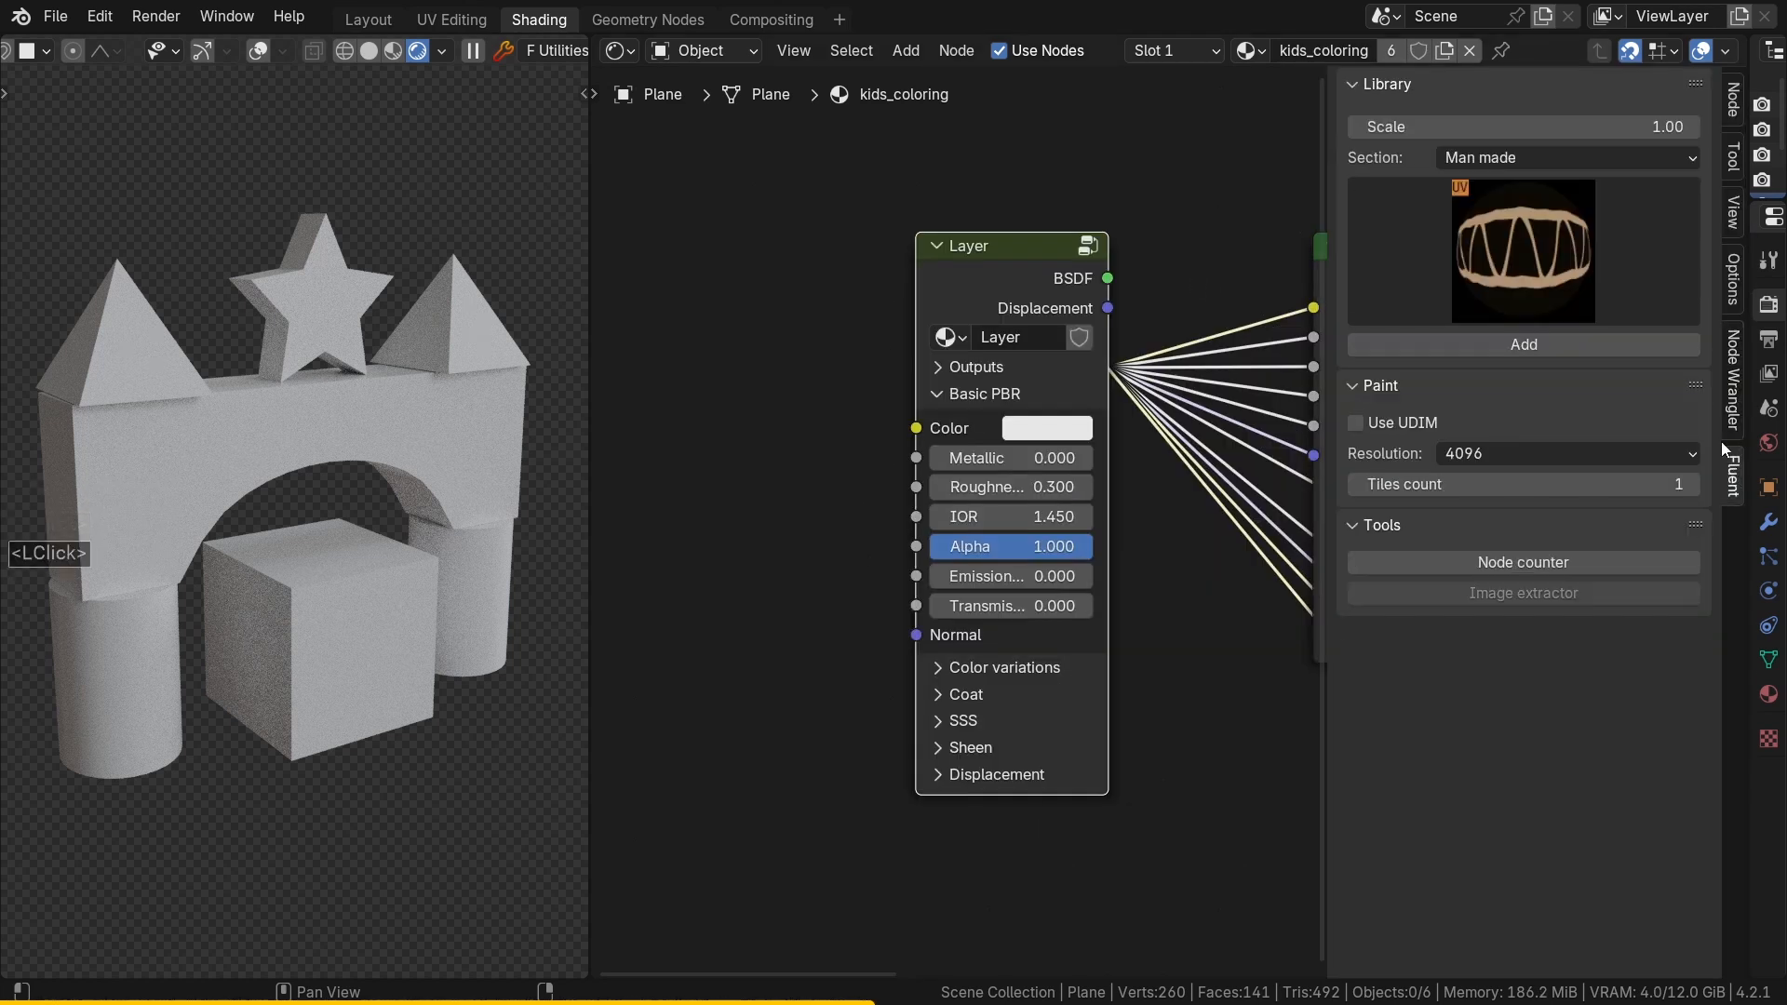
{"action": "left_click", "coordinate": [1543, 157]}
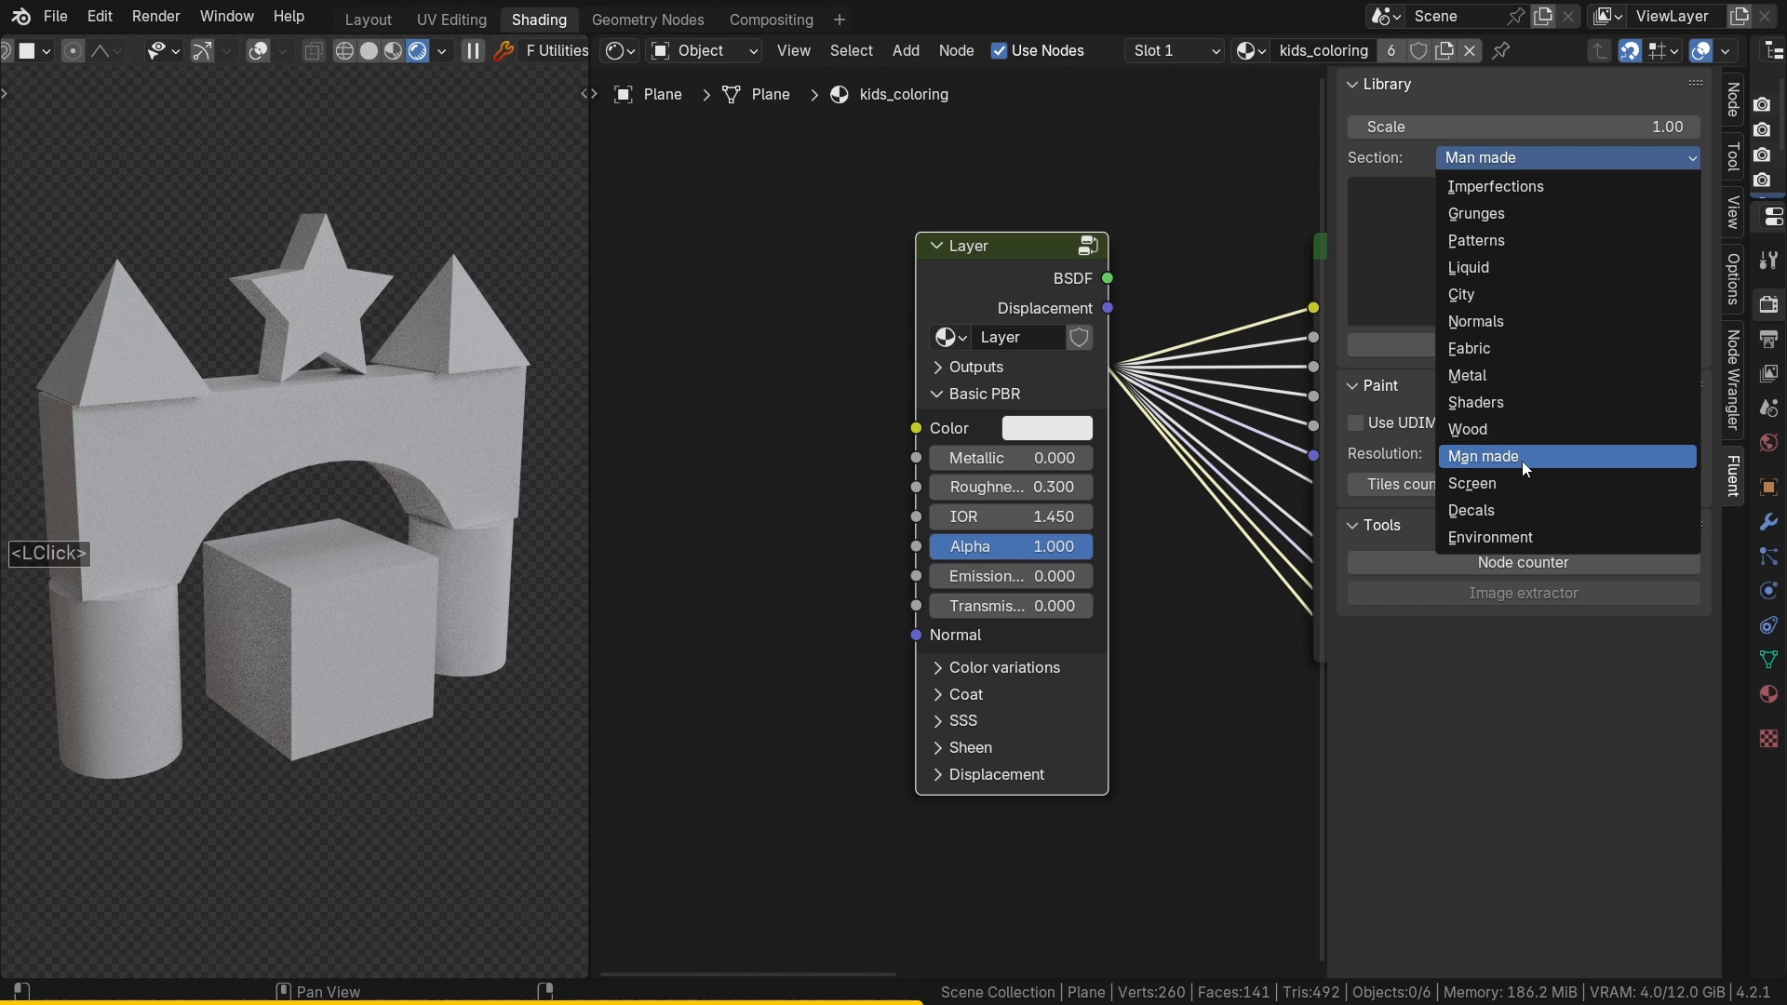
{"action": "left_click", "coordinate": [1521, 460]}
{"action": "left_click", "coordinate": [1504, 266]}
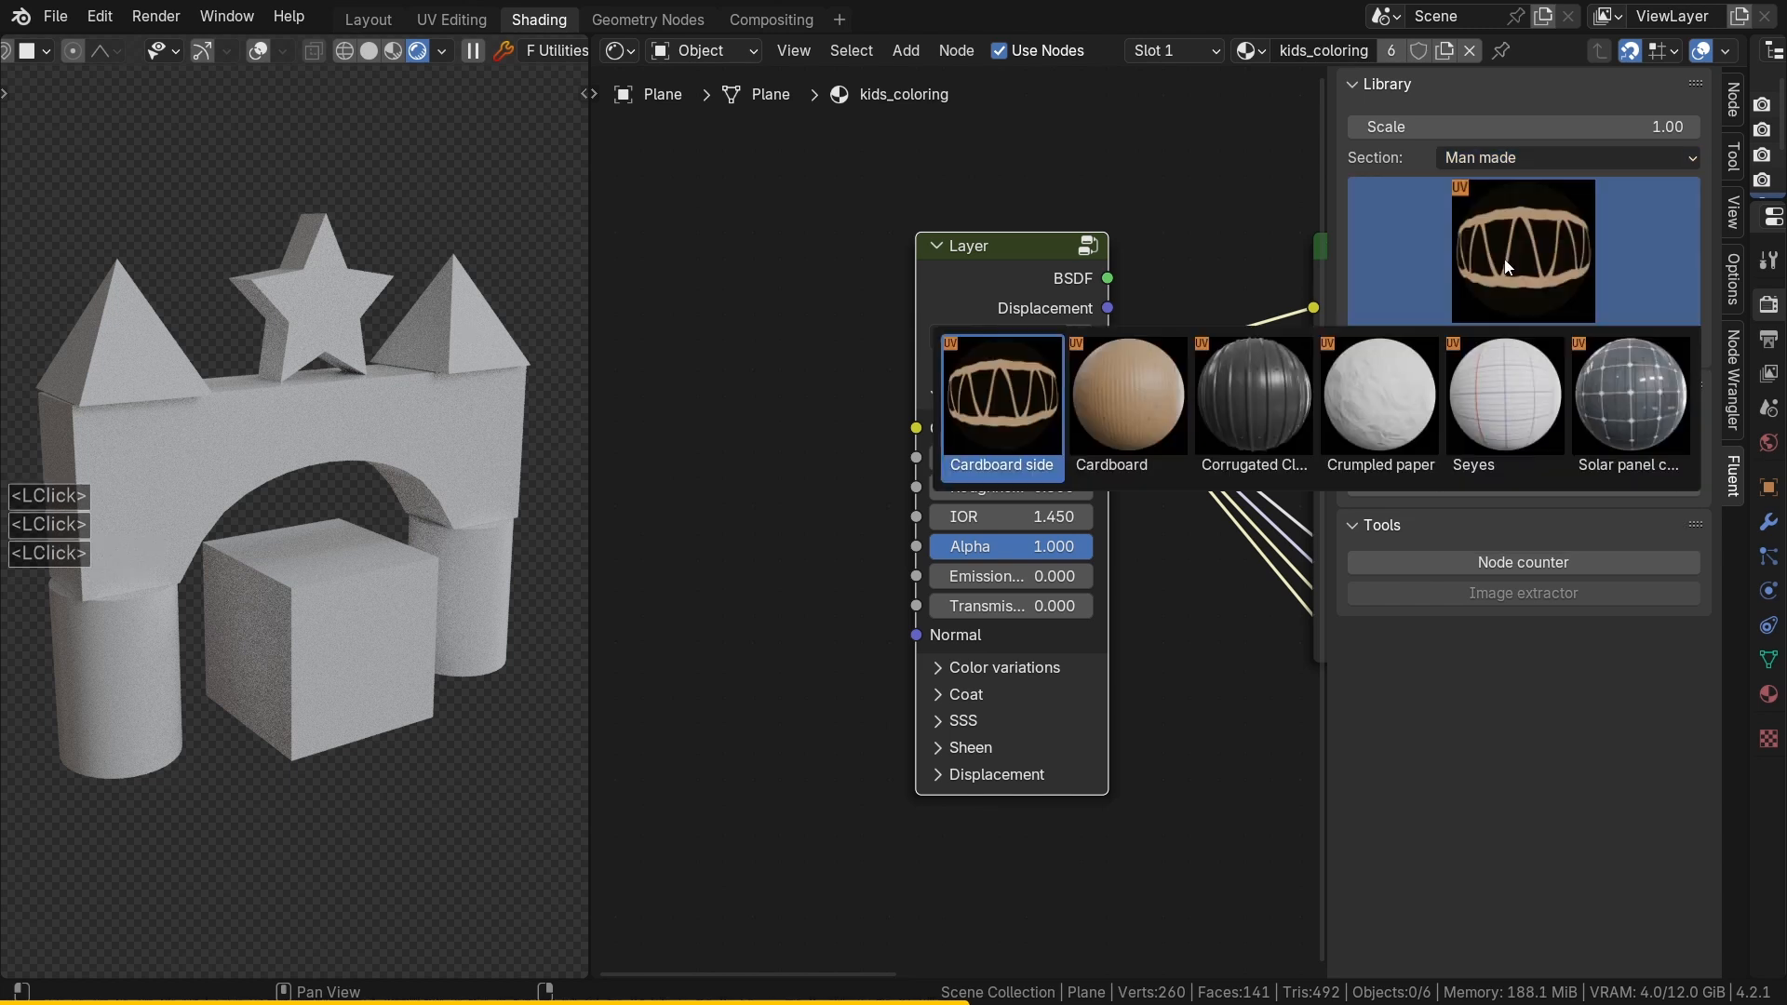
{"action": "left_click", "coordinate": [1505, 421]}
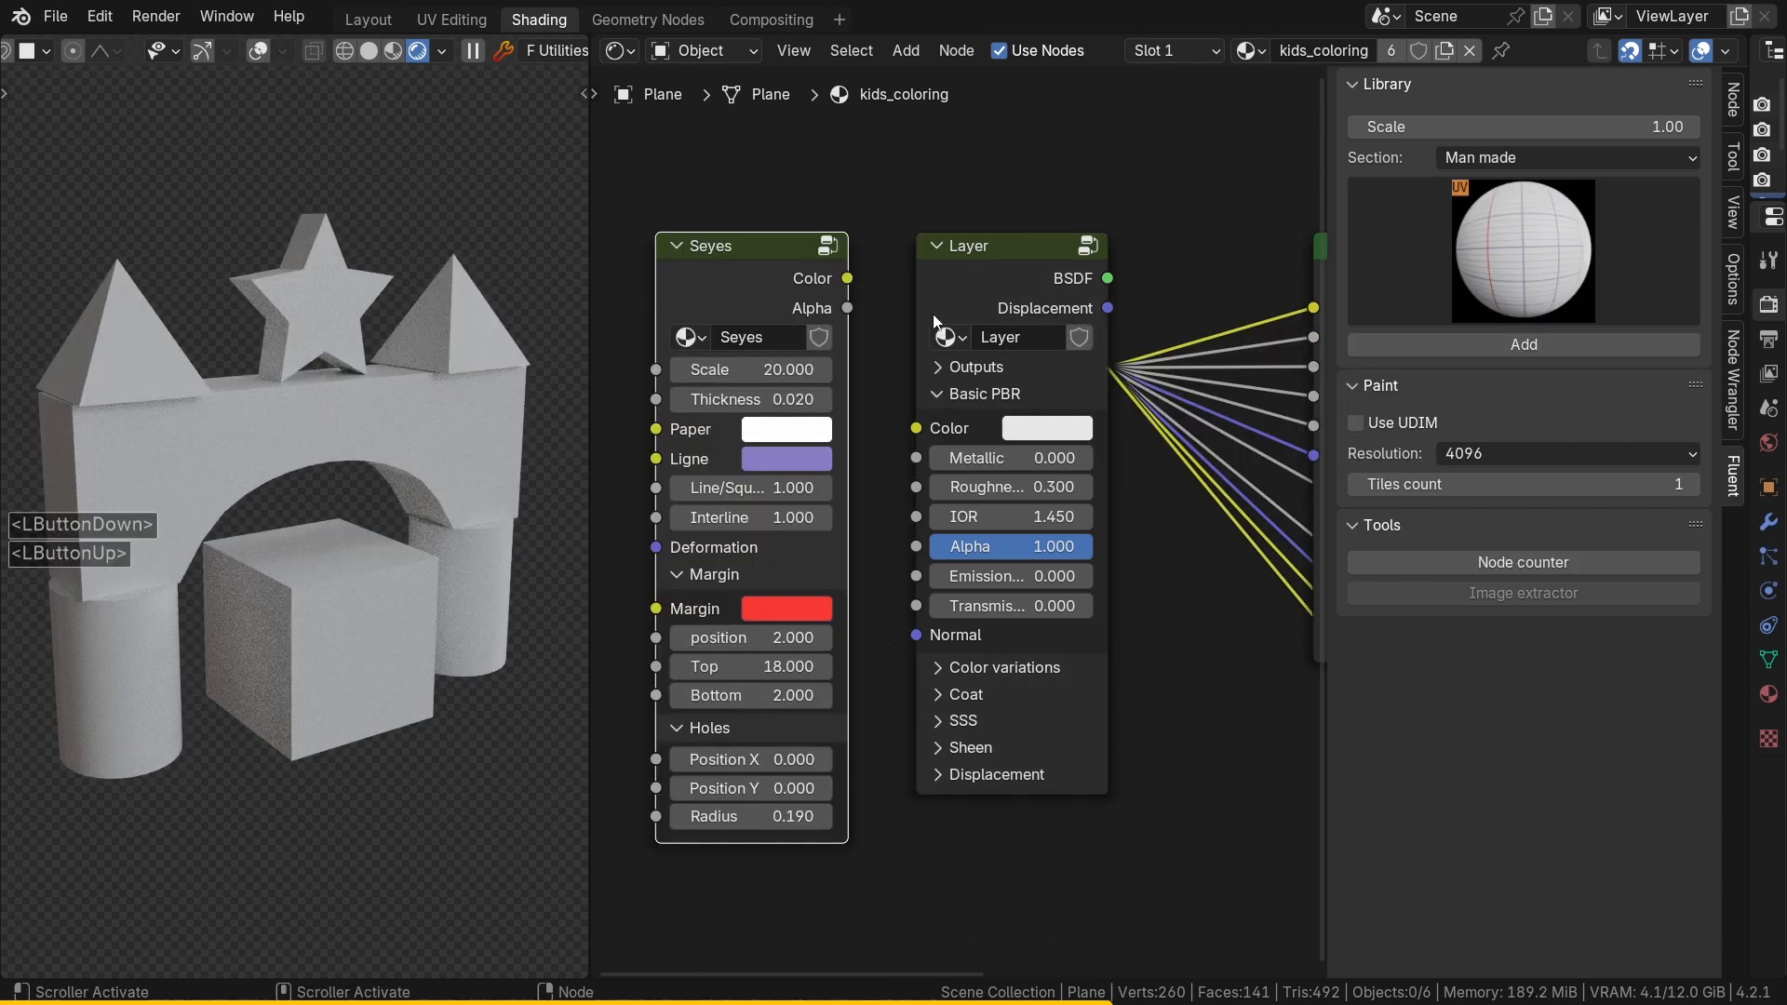
Step: Connect the Seyes node's Color output to the Layer's Color input and space the two nodes further apart
{"action": "left_click_drag", "start_coordinate": [847, 277], "coordinate": [878, 238]}
{"action": "left_click_drag", "start_coordinate": [915, 434], "coordinate": [916, 434]}
{"action": "middle_click_drag", "start_coordinate": [763, 331], "coordinate": [923, 291]}
{"action": "left_click_drag", "start_coordinate": [900, 232], "coordinate": [805, 230]}
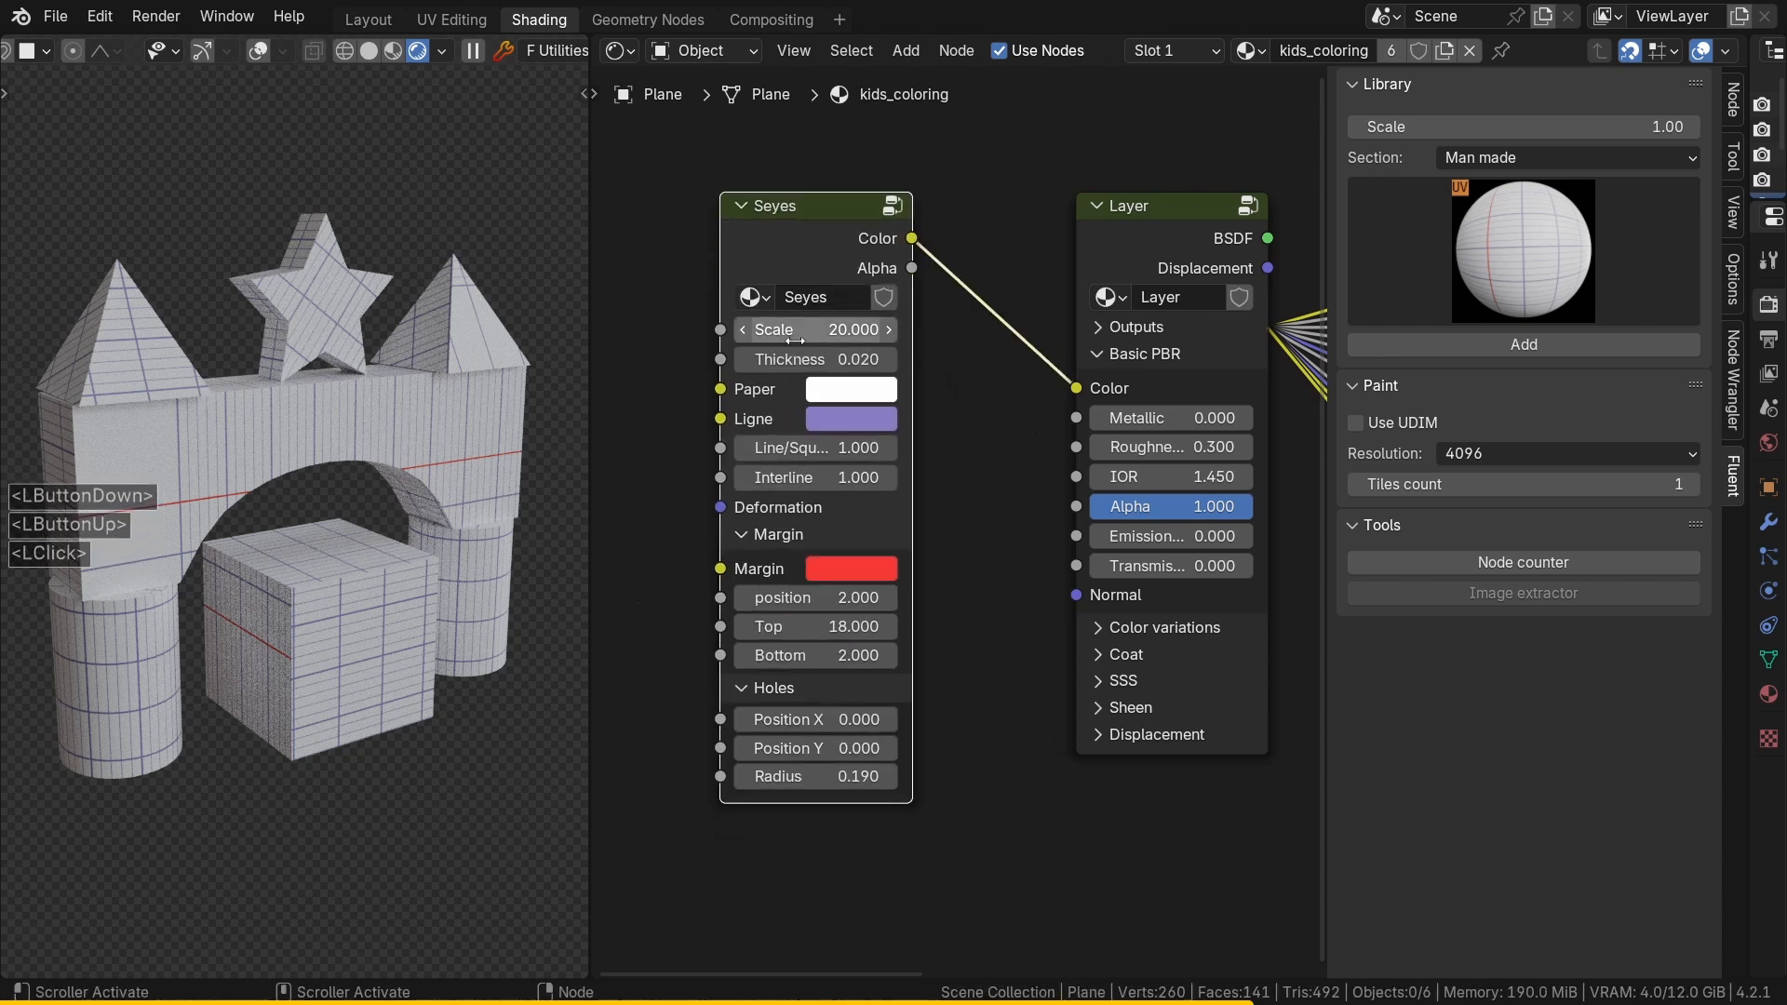
Step: Configure the Seyes pattern with scale 60, thickness 0.04, interline 0, margin position -1, top 85.5 and bottom 0
{"action": "double_click", "coordinate": [796, 330]}
{"action": "type", "text": "60"}
{"action": "key", "text": "Return"}
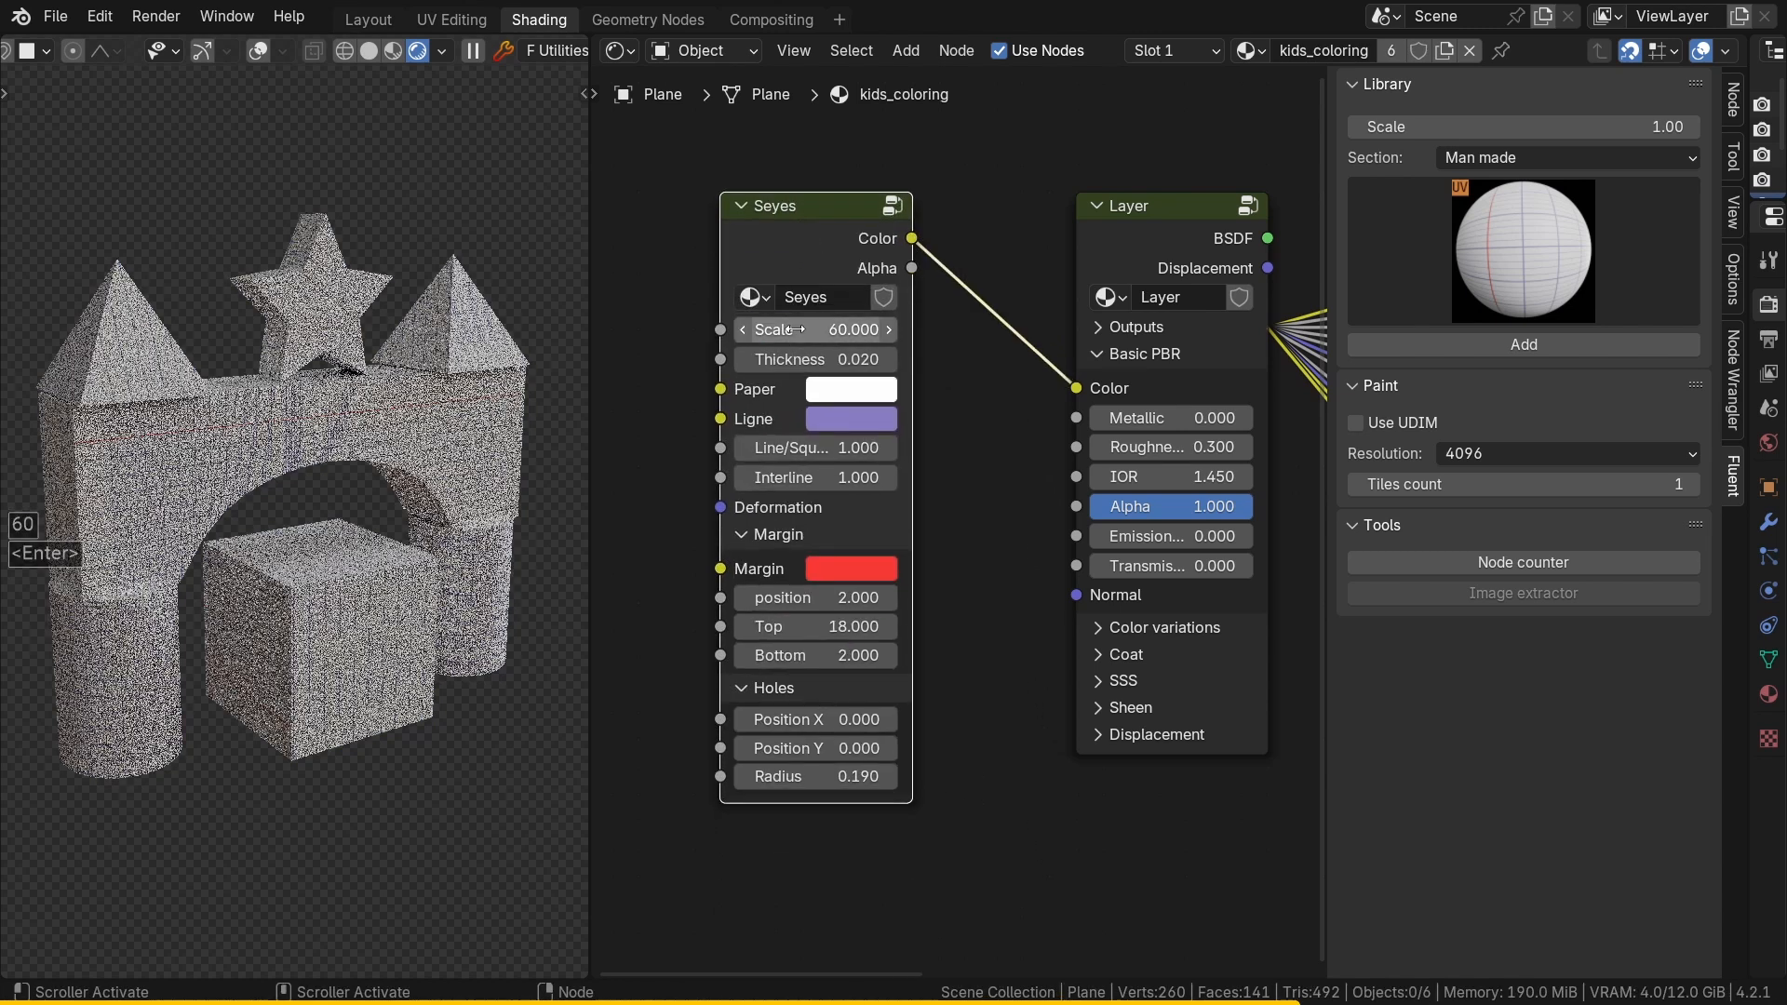
{"action": "double_click", "coordinate": [796, 359]}
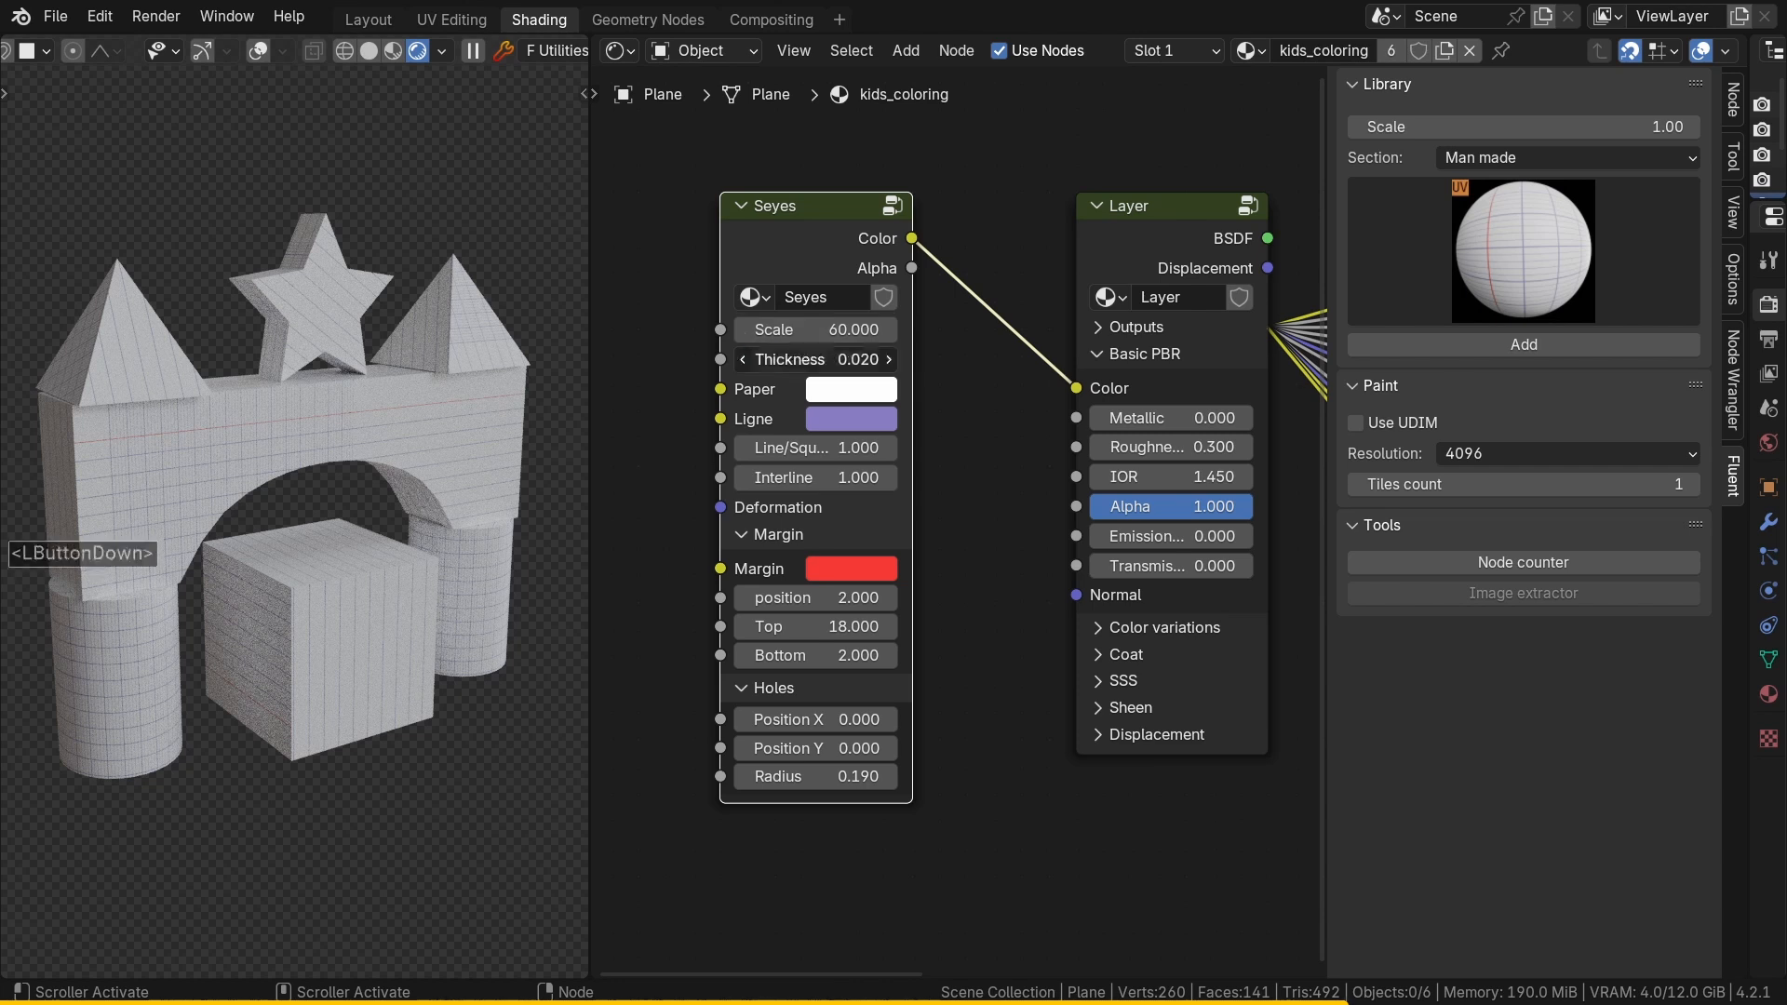
{"action": "type", "text": ".04"}
{"action": "key", "text": "Return"}
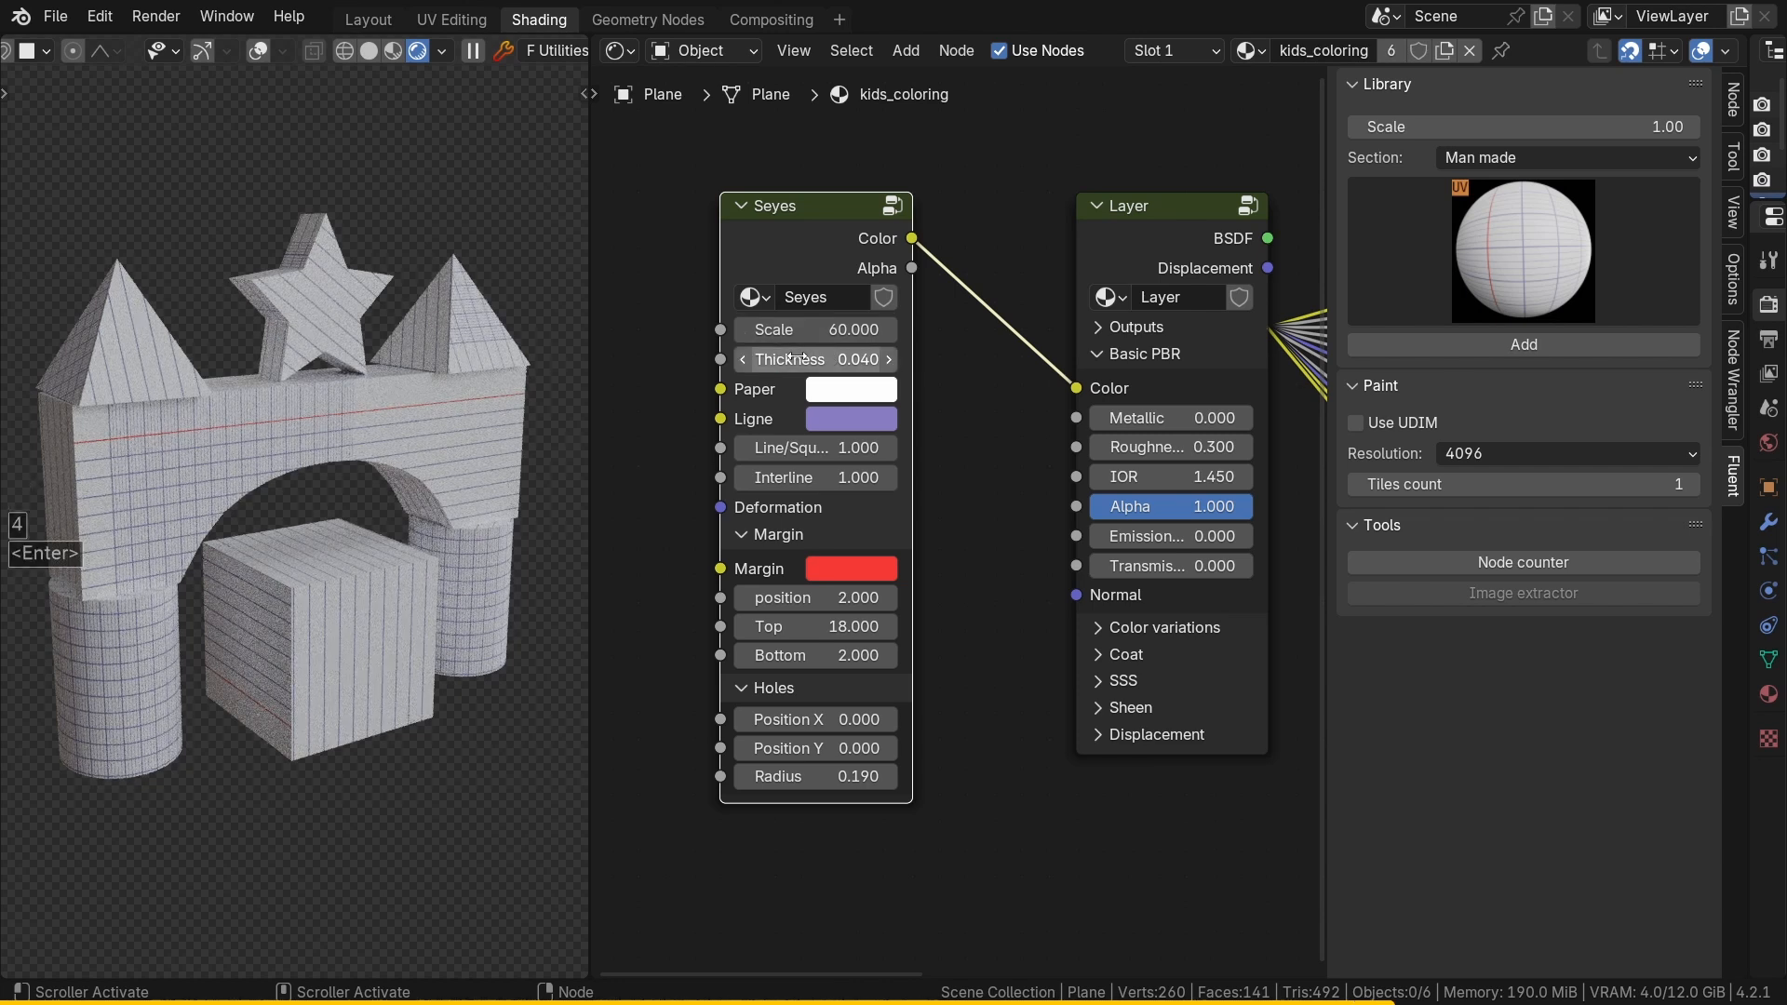
{"action": "left_click_drag", "start_coordinate": [812, 478], "coordinate": [754, 477]}
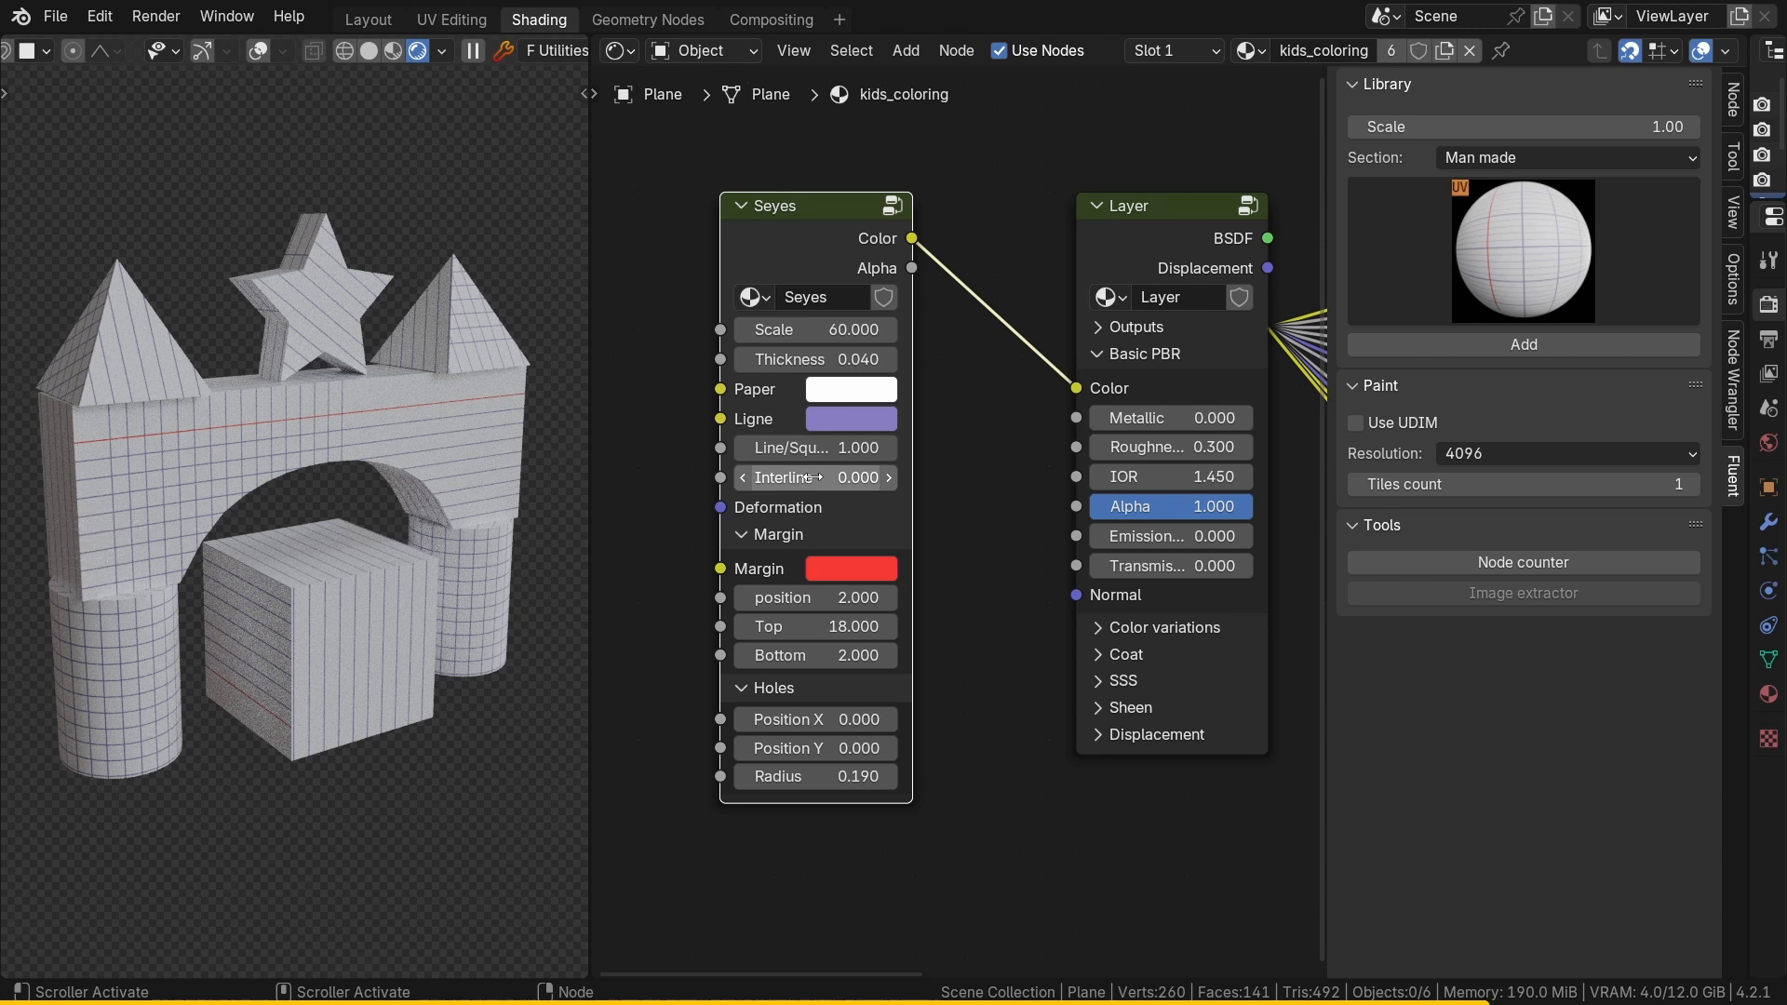
{"action": "left_click_drag", "start_coordinate": [816, 598], "coordinate": [801, 673]}
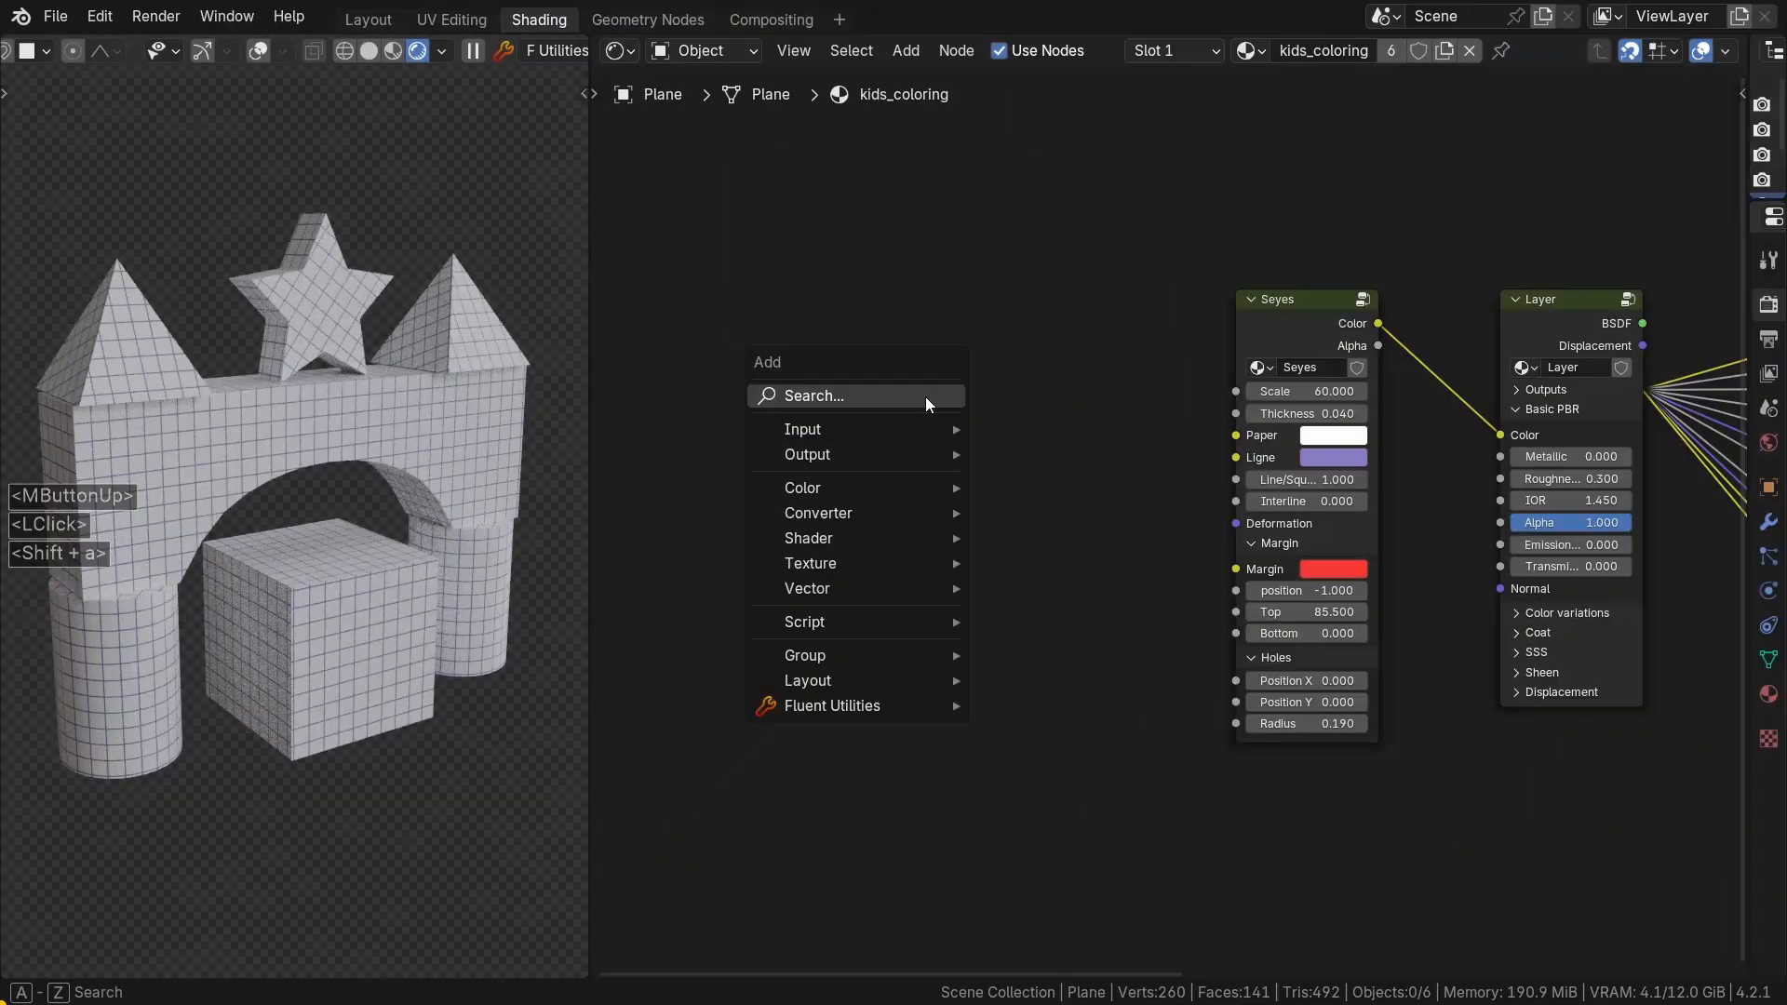
Step: Add a Voronoi Texture node before the Seyes node and preview its Distance output on the model
{"action": "left_click", "coordinate": [925, 396]}
{"action": "type", "text": "voro"}
{"action": "key", "text": "Return"}
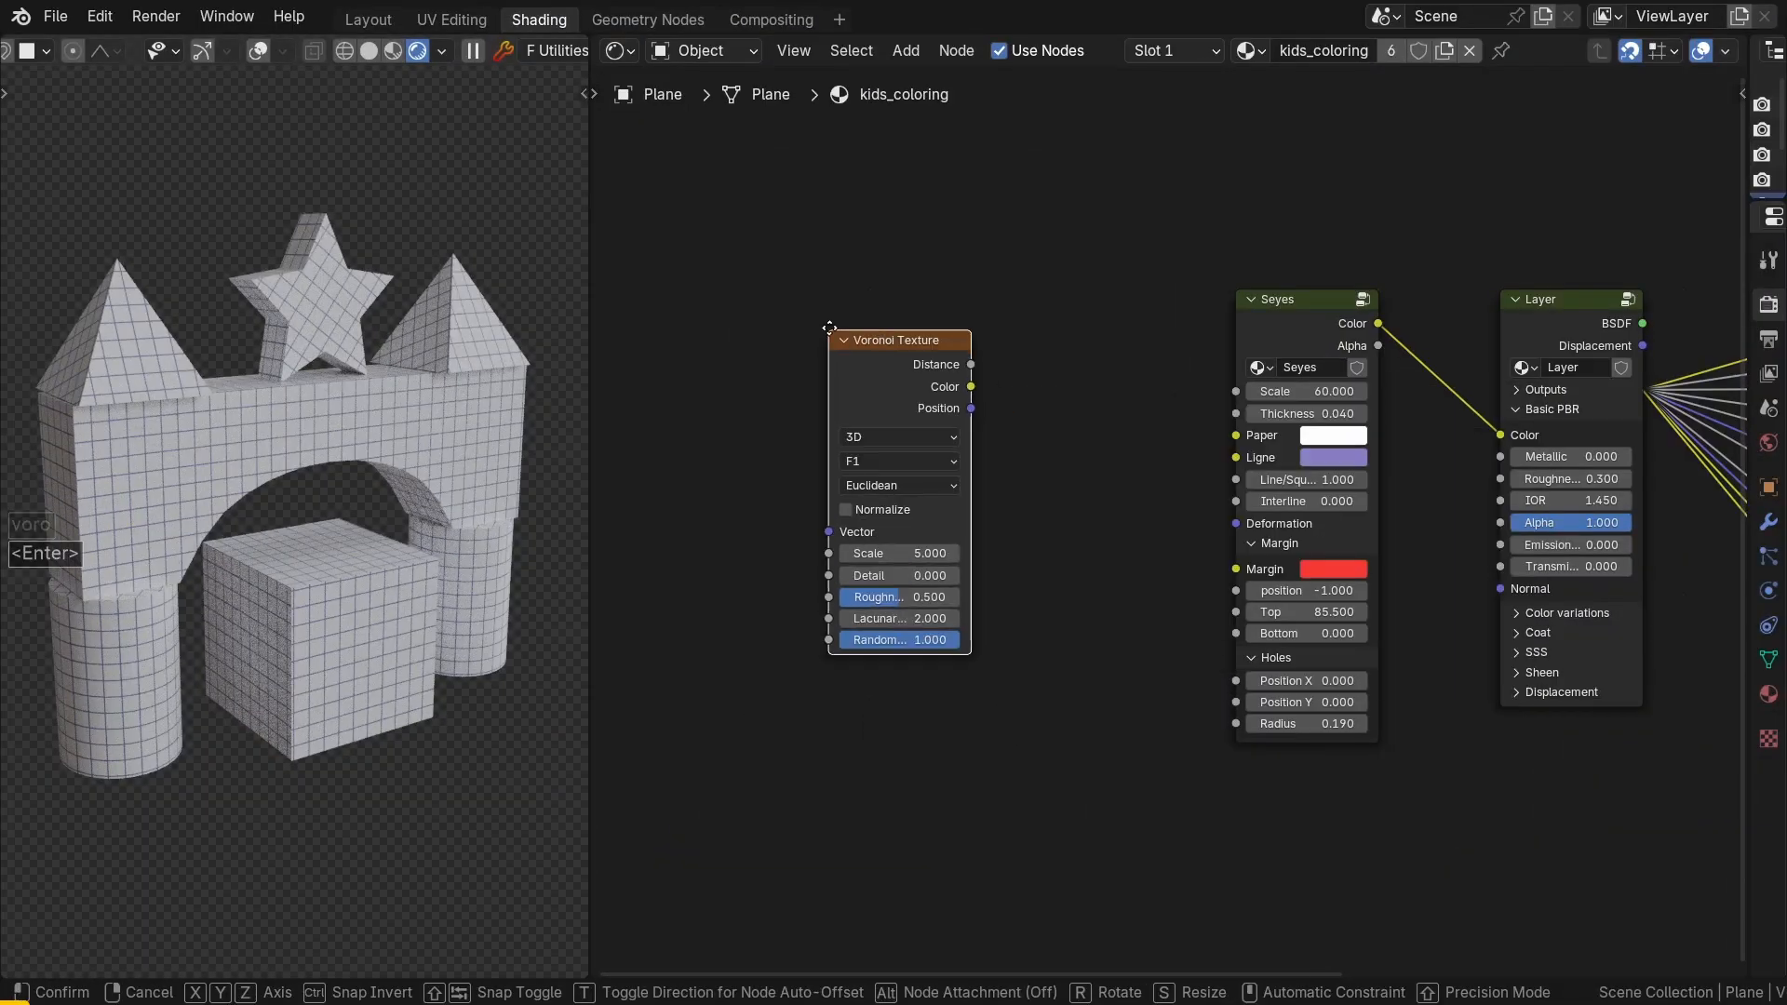
{"action": "left_click", "coordinate": [829, 327]}
{"action": "left_click", "coordinate": [917, 365], "text": "ctrl+shift"}
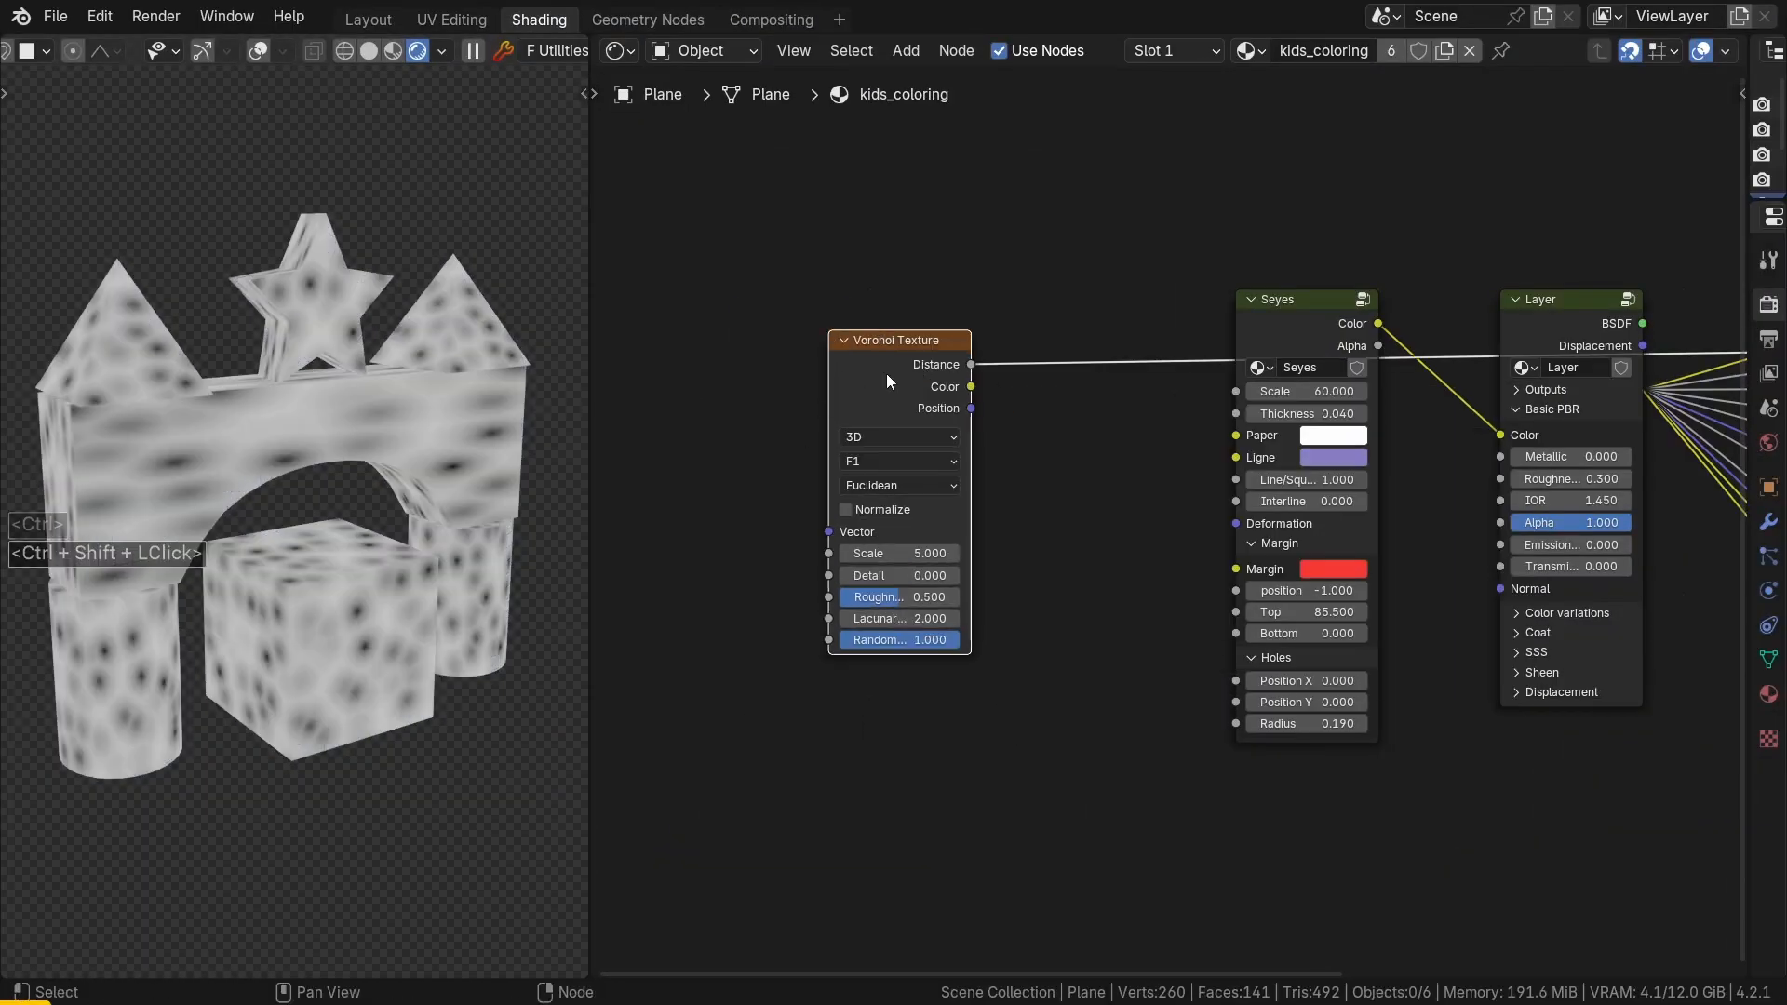
Step: Set the Voronoi texture to 4D with the F2 feature output and a scale of 161
{"action": "middle_click_drag", "start_coordinate": [880, 371], "coordinate": [893, 423], "text": "ctrl"}
{"action": "left_click", "coordinate": [896, 431]}
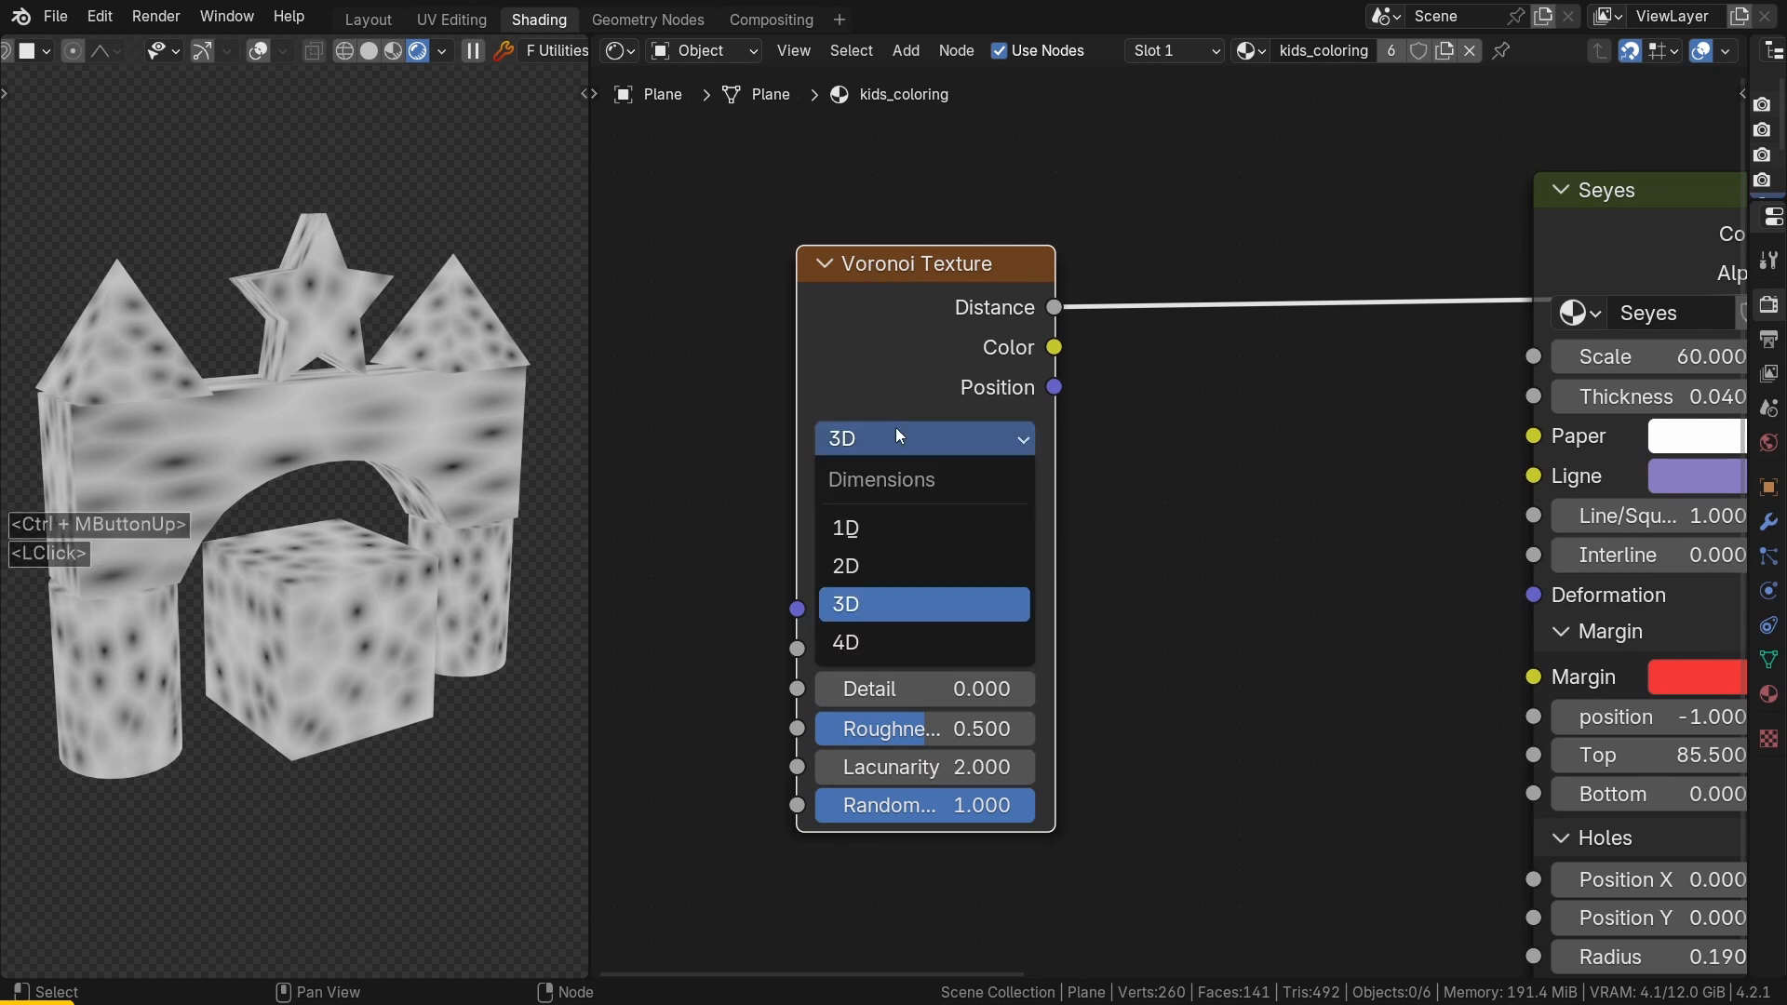
{"action": "left_click", "coordinate": [885, 639]}
{"action": "left_click", "coordinate": [895, 523]}
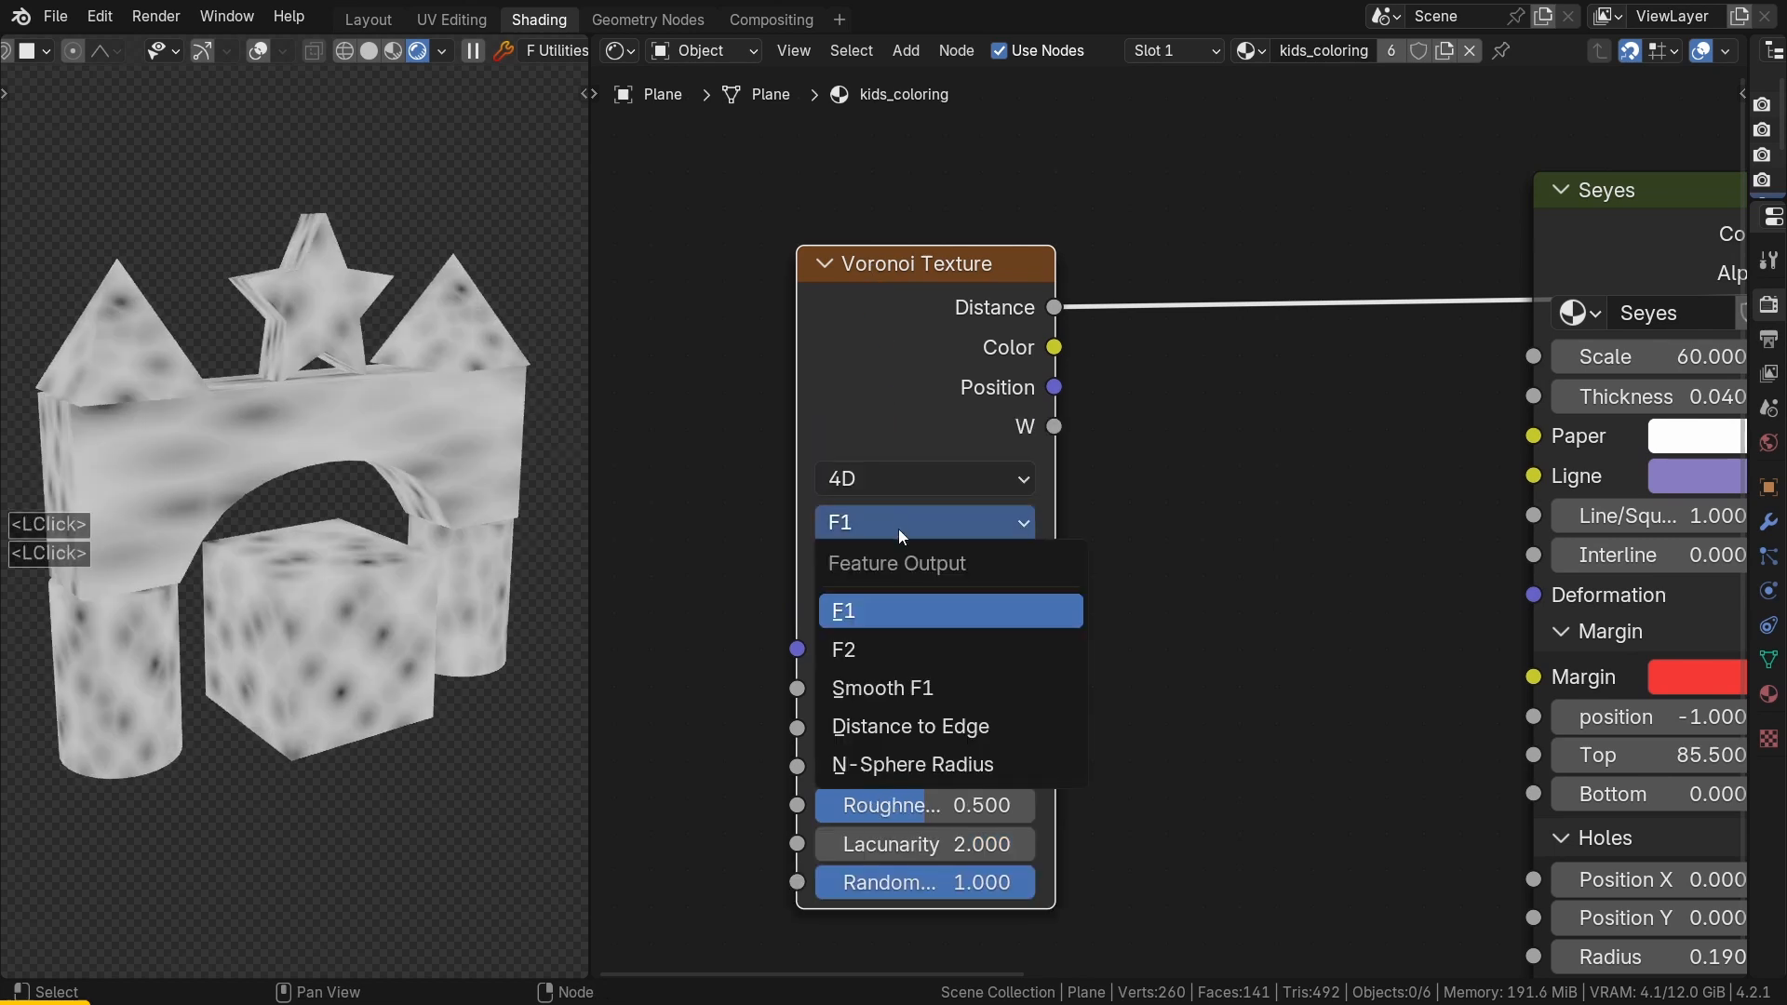
{"action": "left_click", "coordinate": [887, 653]}
{"action": "middle_click_drag", "start_coordinate": [908, 588], "coordinate": [1117, 520]}
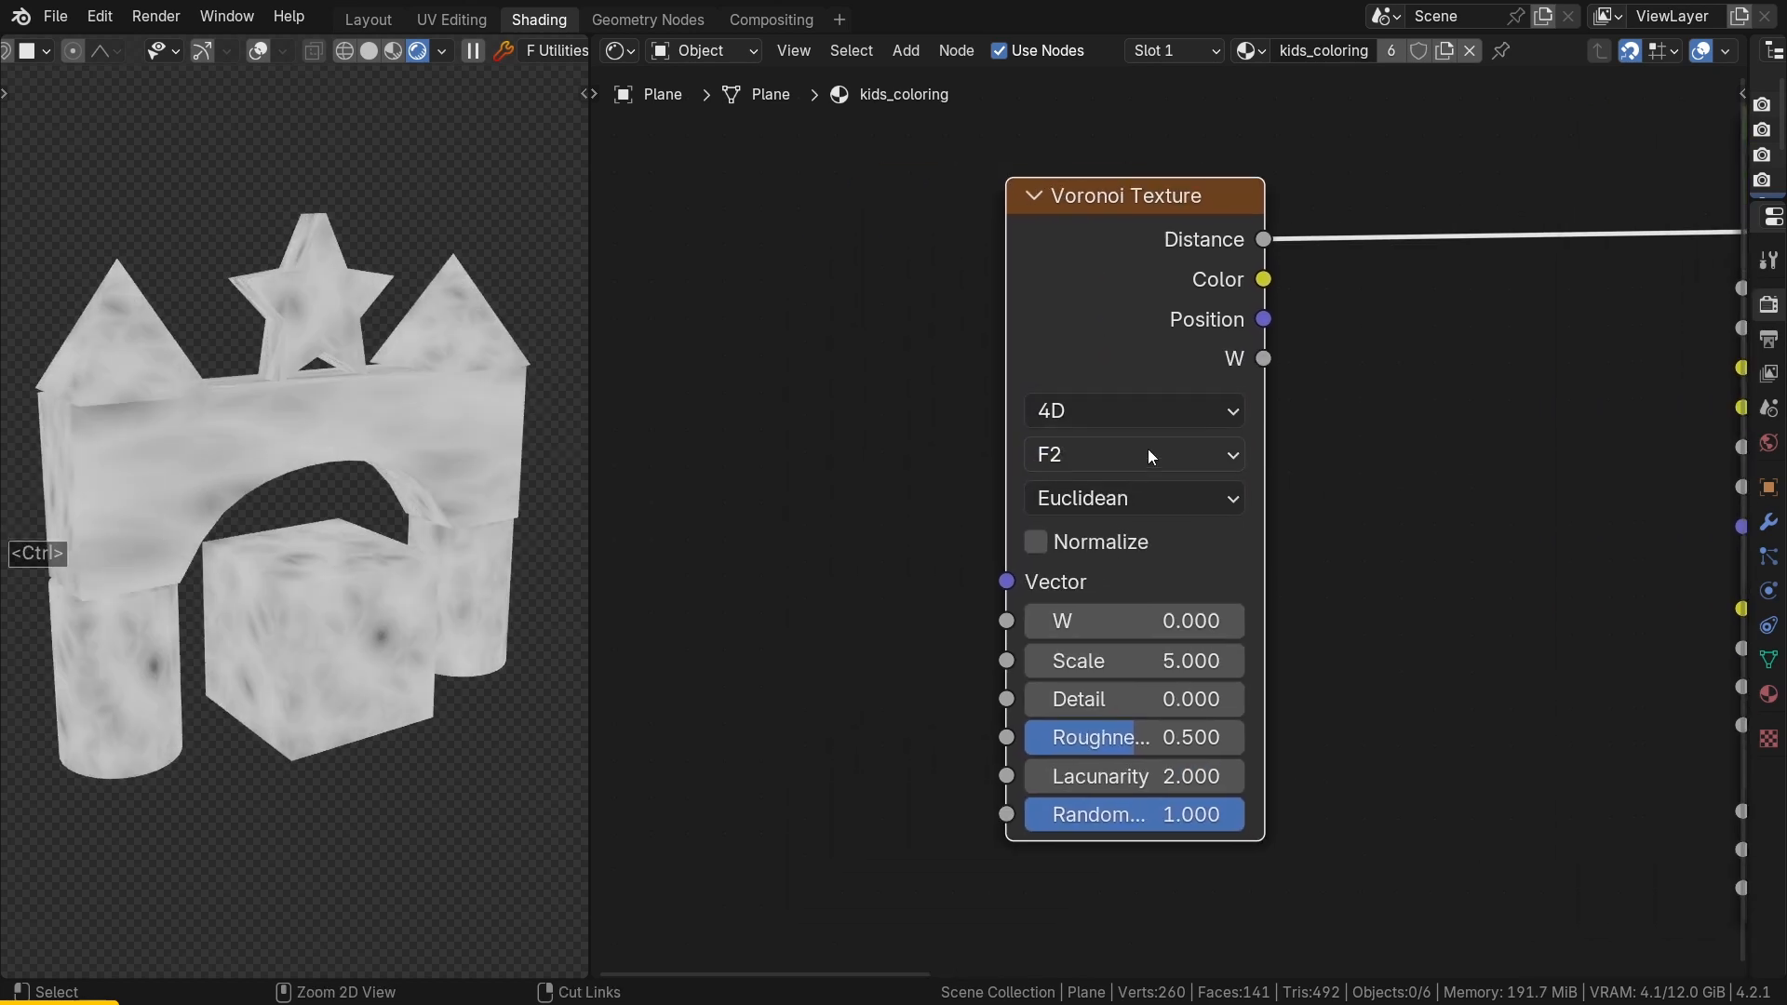
{"action": "left_click_drag", "start_coordinate": [1131, 661], "coordinate": [1200, 661]}
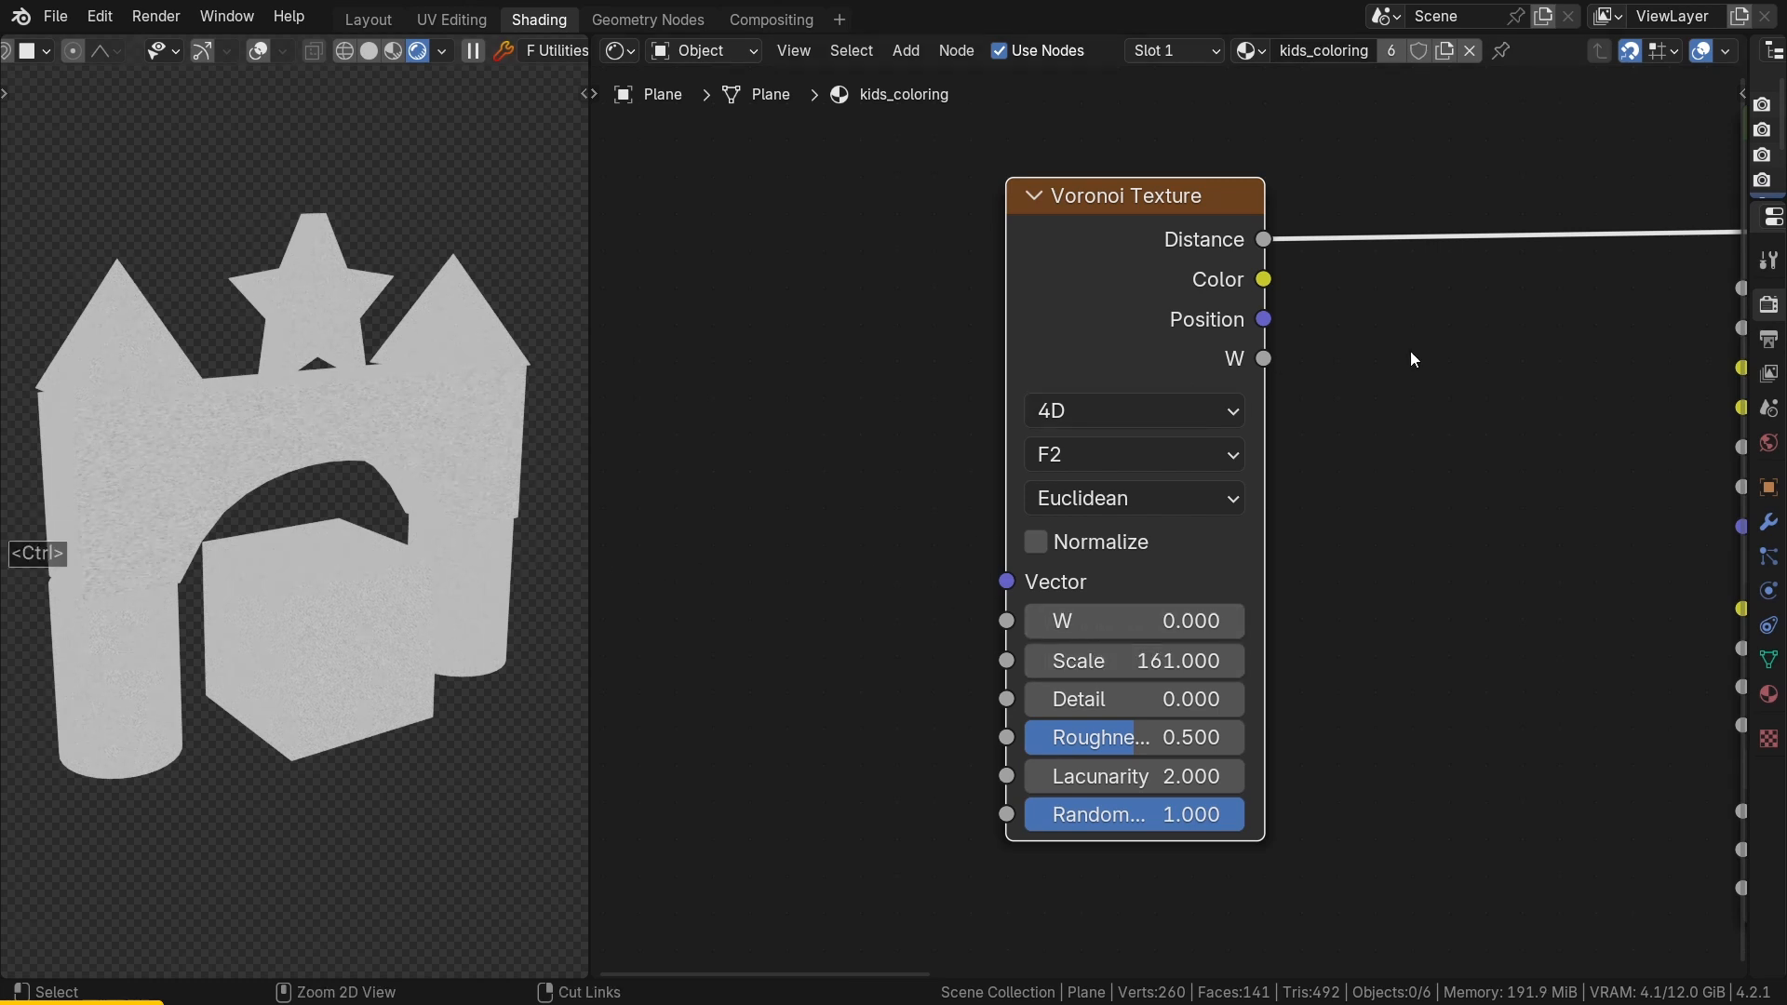
Step: Add a Texture Coordinate node and connect its UV output to the Voronoi texture's Vector input
{"action": "middle_click_drag", "start_coordinate": [1412, 354], "coordinate": [1447, 489], "text": "ctrl"}
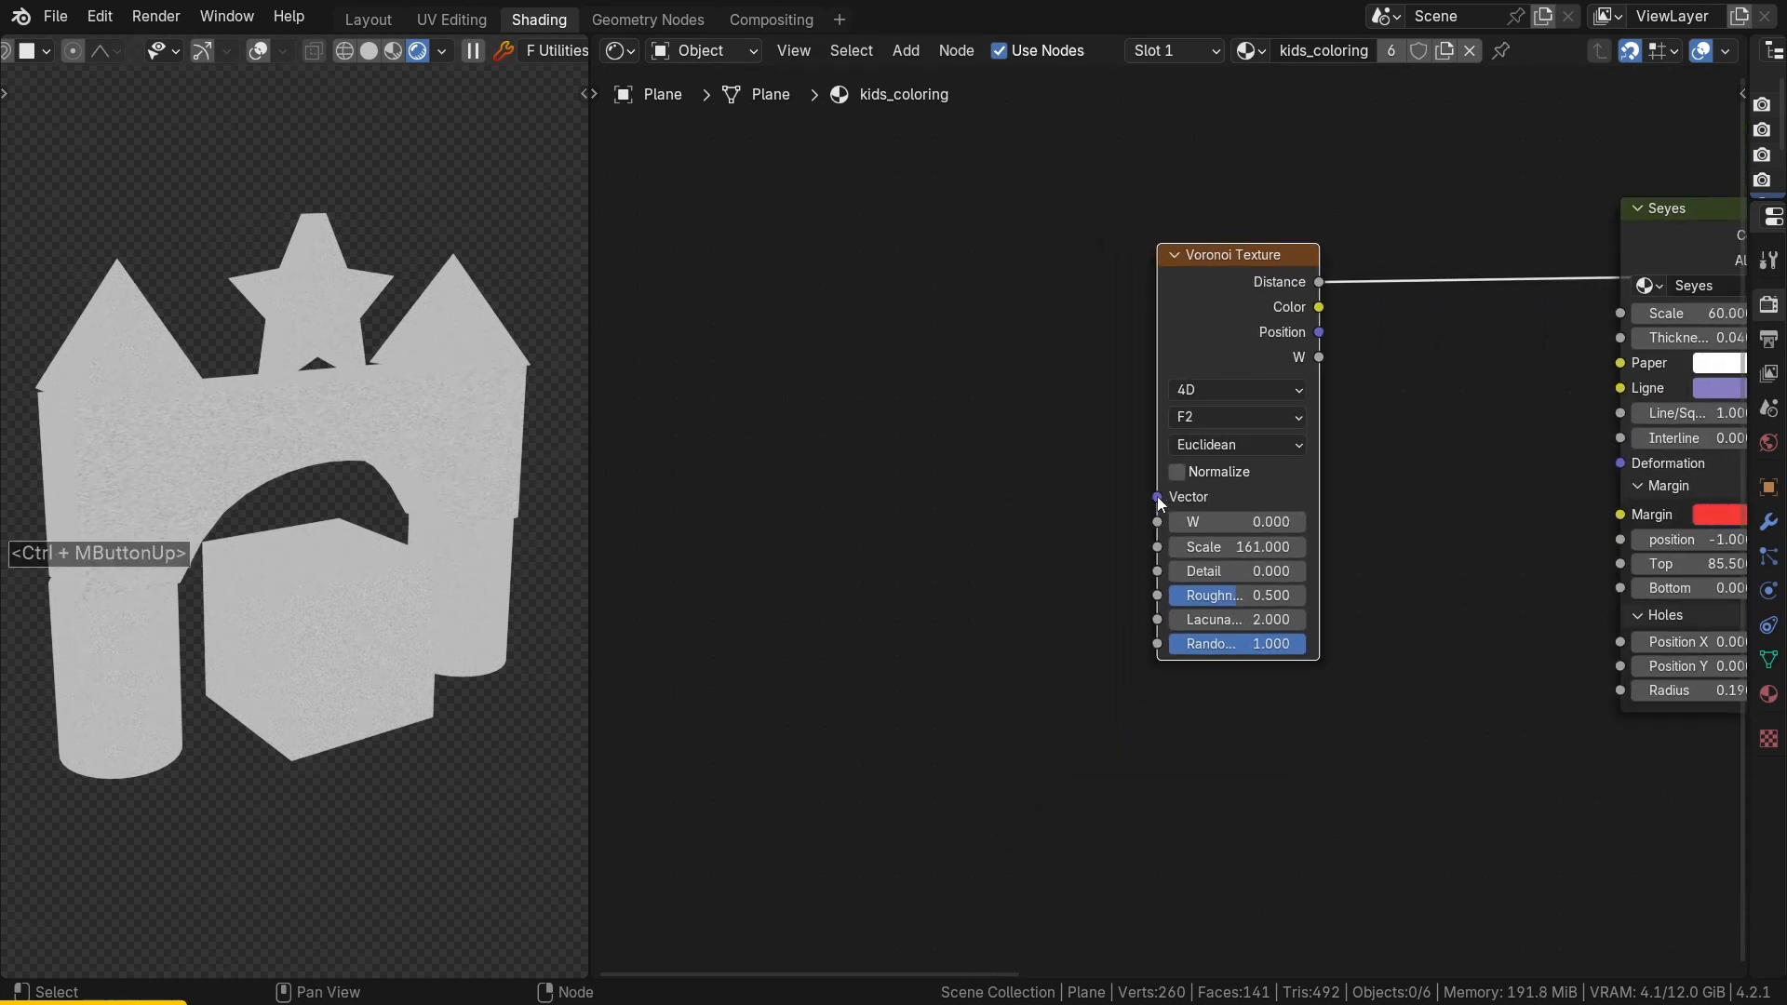
{"action": "key", "text": "shift+a"}
{"action": "left_click", "coordinate": [959, 372]}
{"action": "type", "text": "t"}
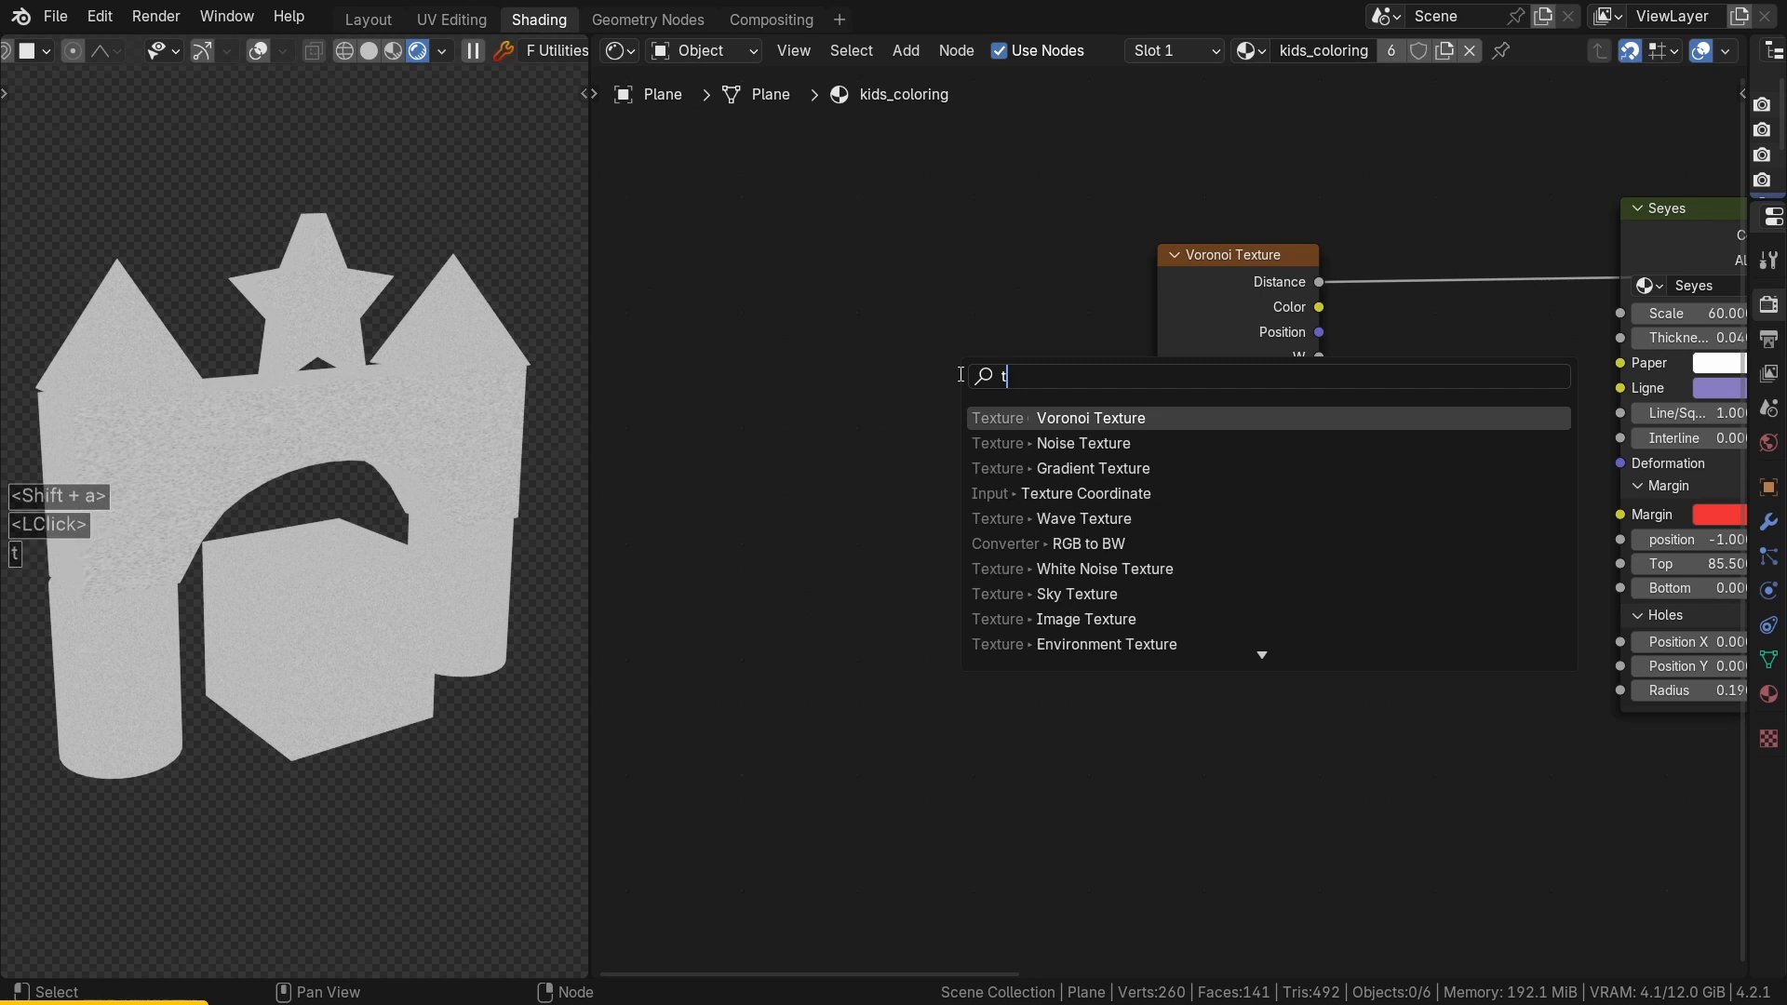
{"action": "type", "text": "exture coo"}
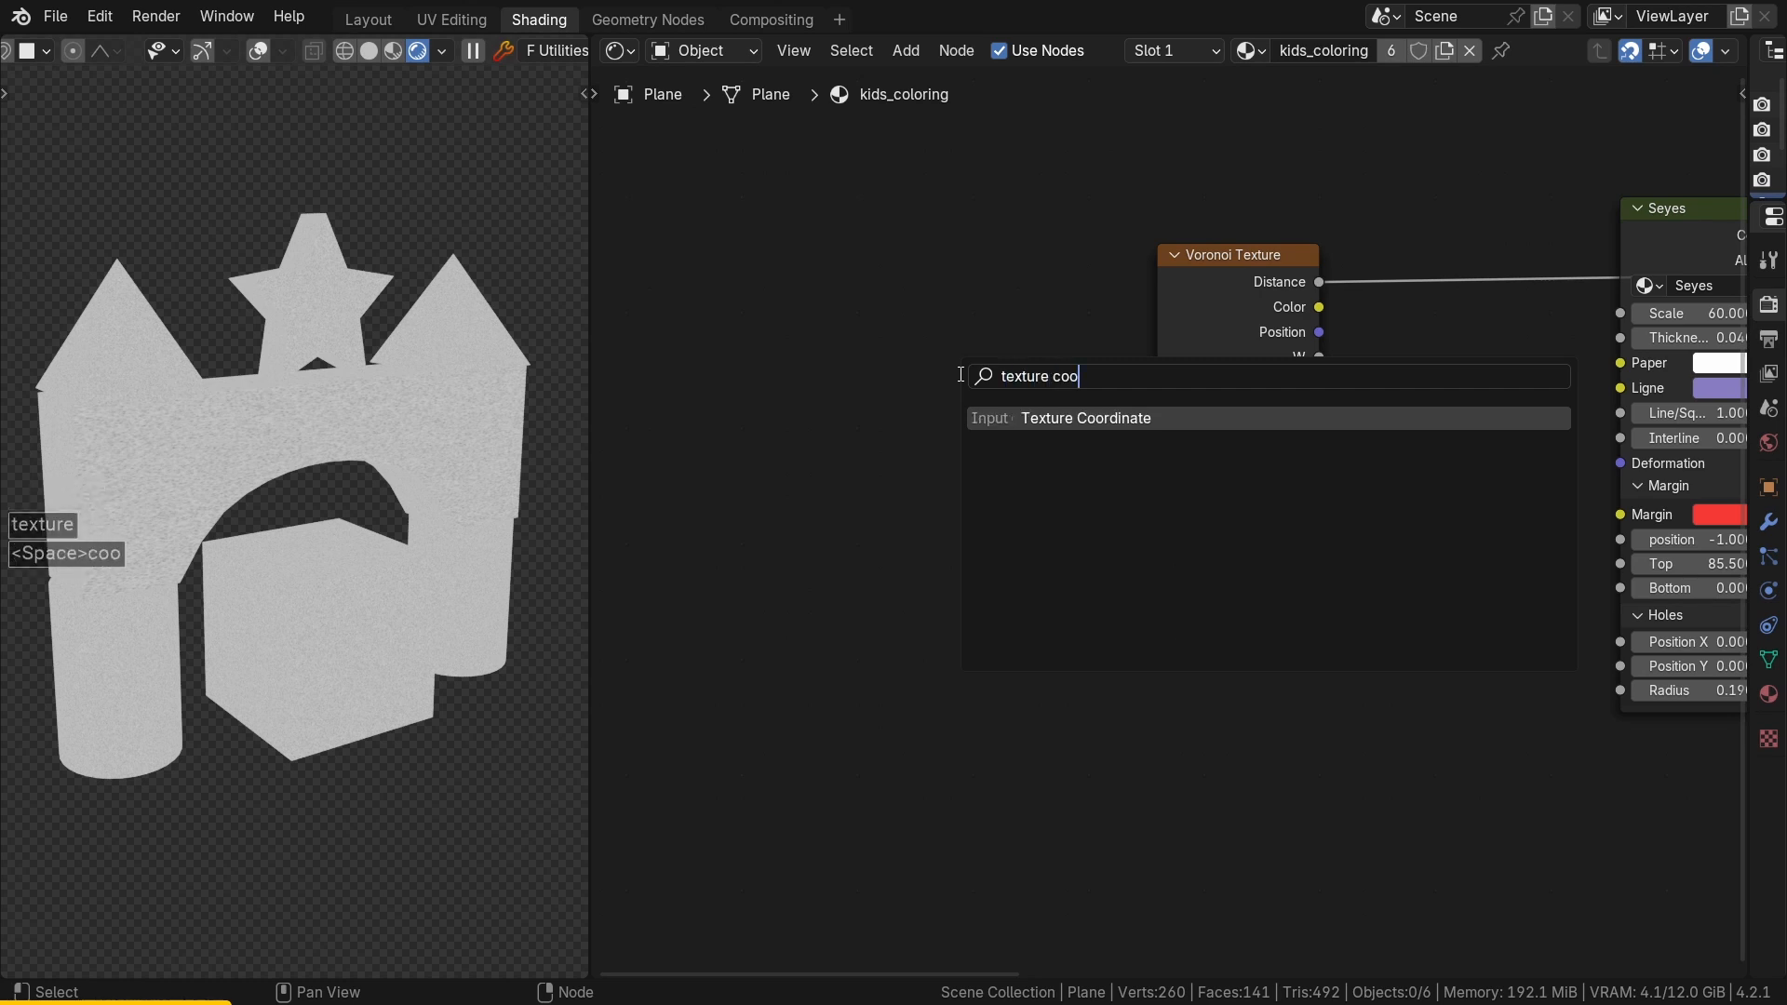
{"action": "key", "text": "Return"}
{"action": "left_click", "coordinate": [662, 234]}
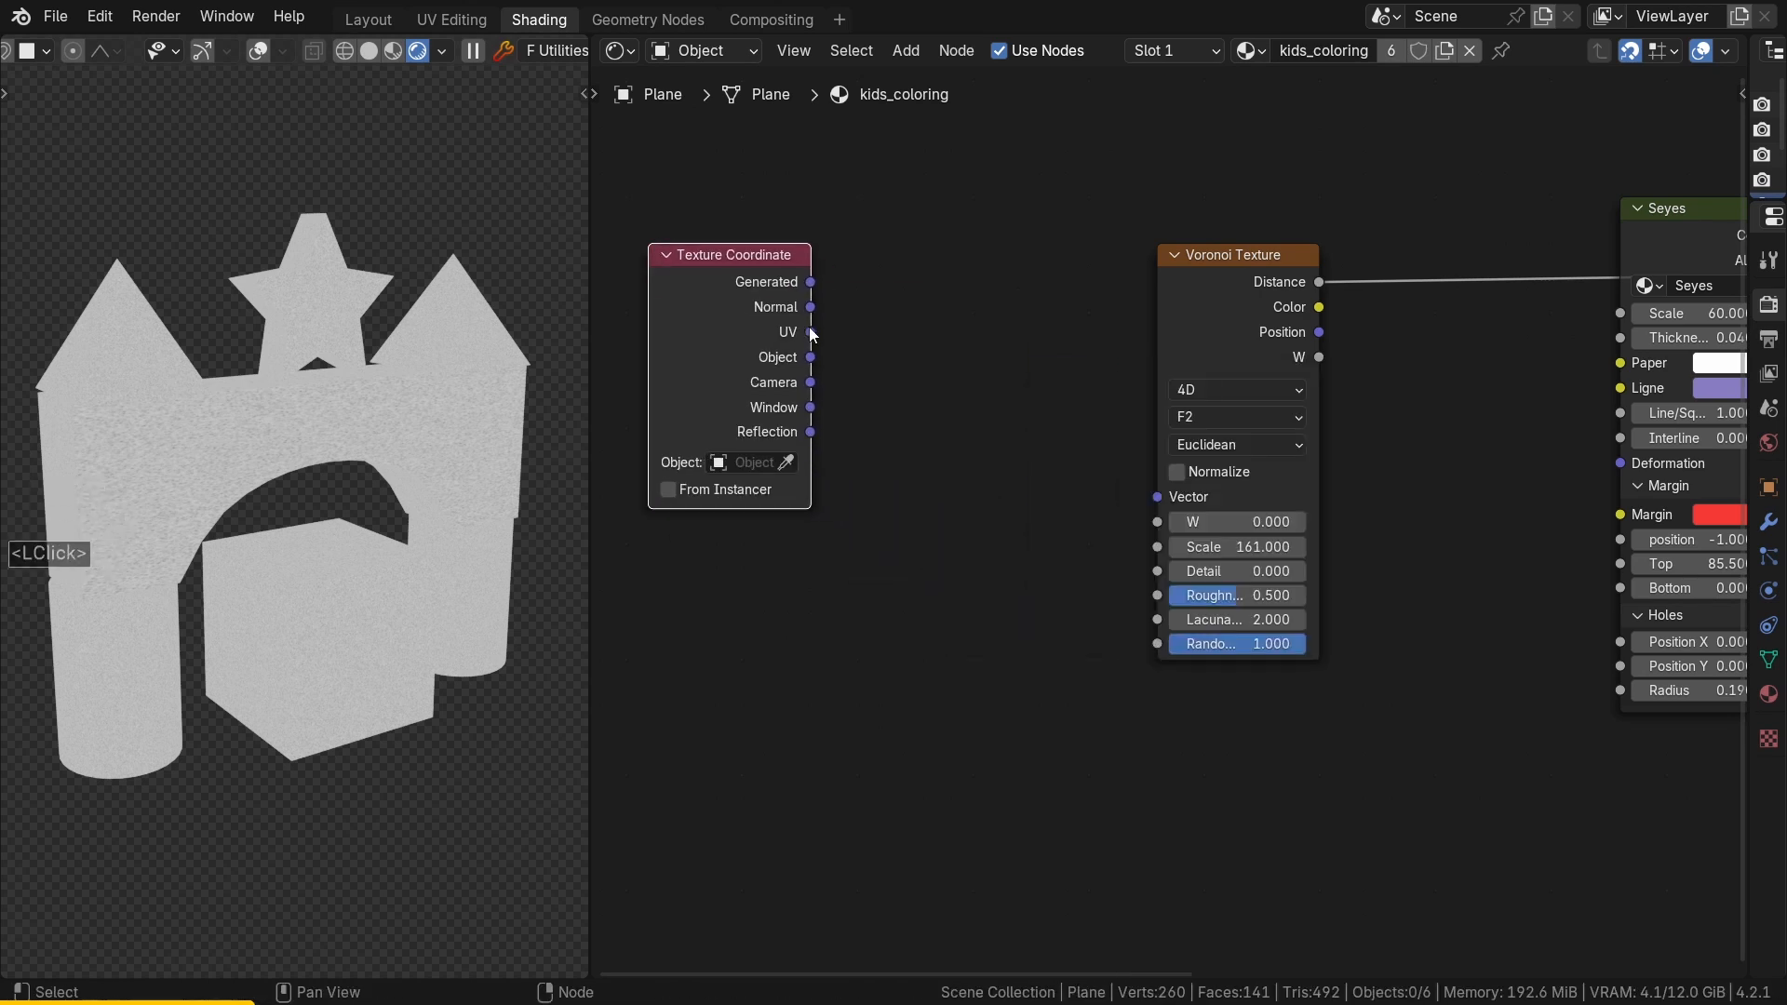
{"action": "left_click_drag", "start_coordinate": [810, 332], "coordinate": [1163, 503]}
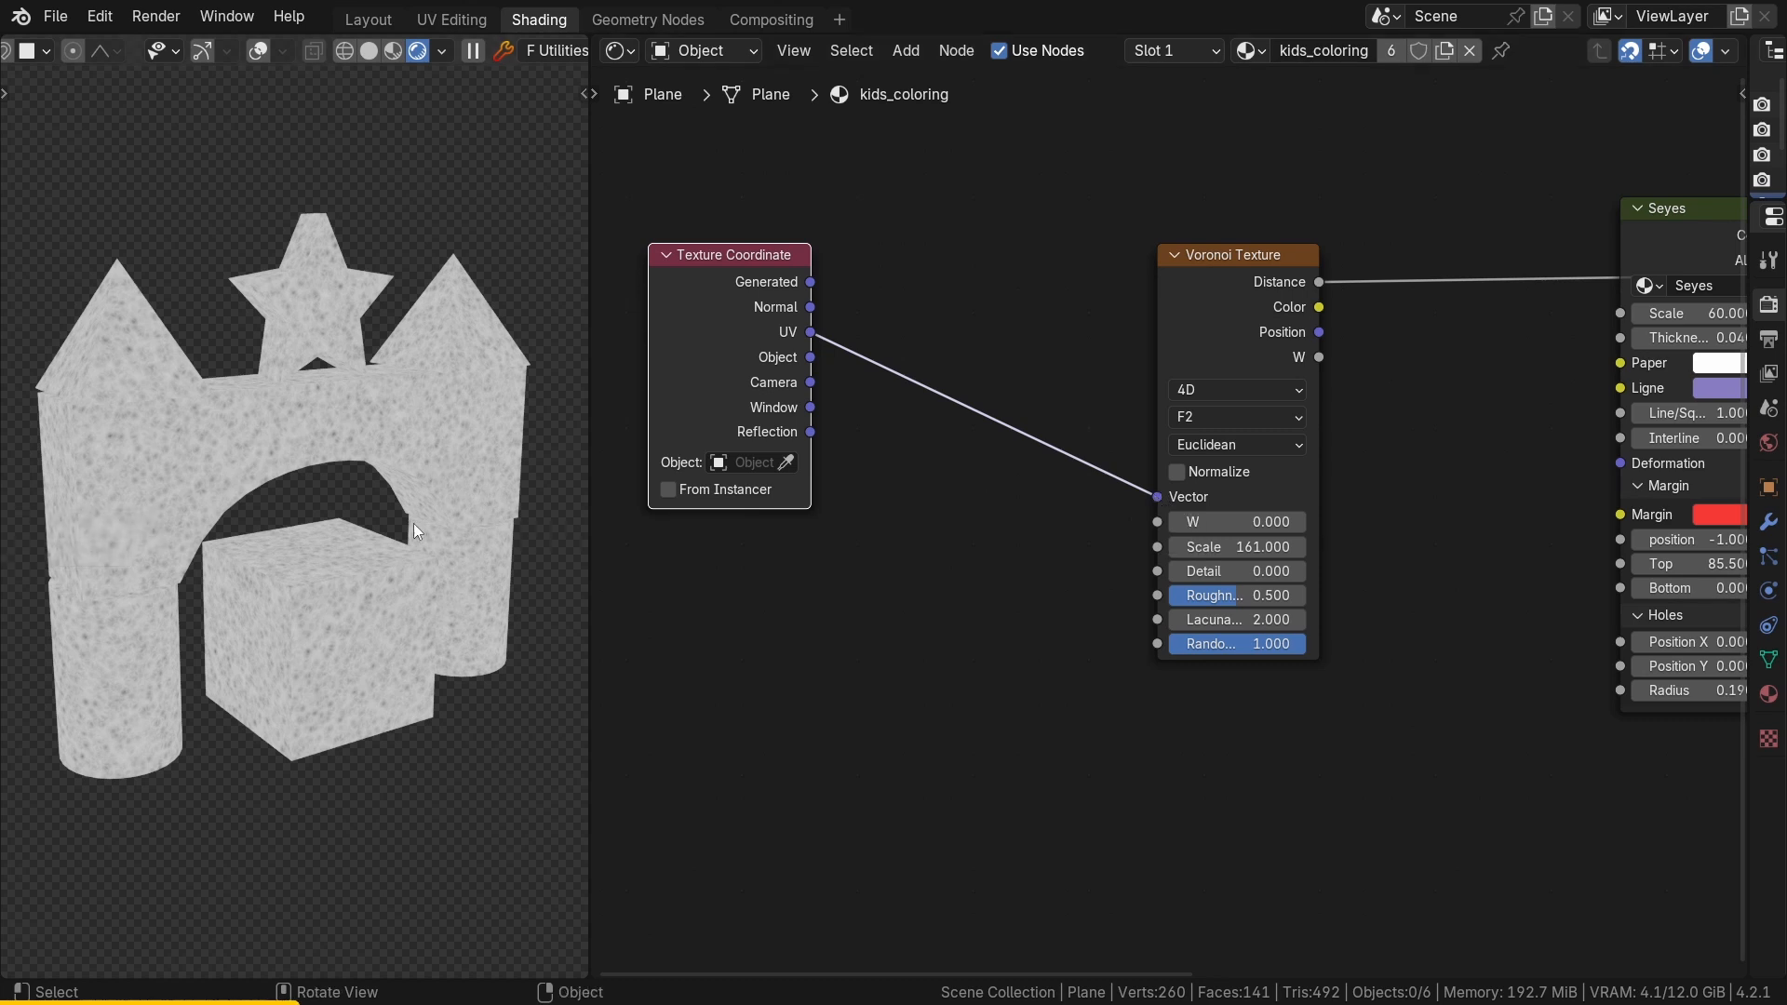
Step: Insert a Mapping node into the link between the Texture Coordinate and Voronoi Texture nodes
{"action": "key", "text": "shift+a"}
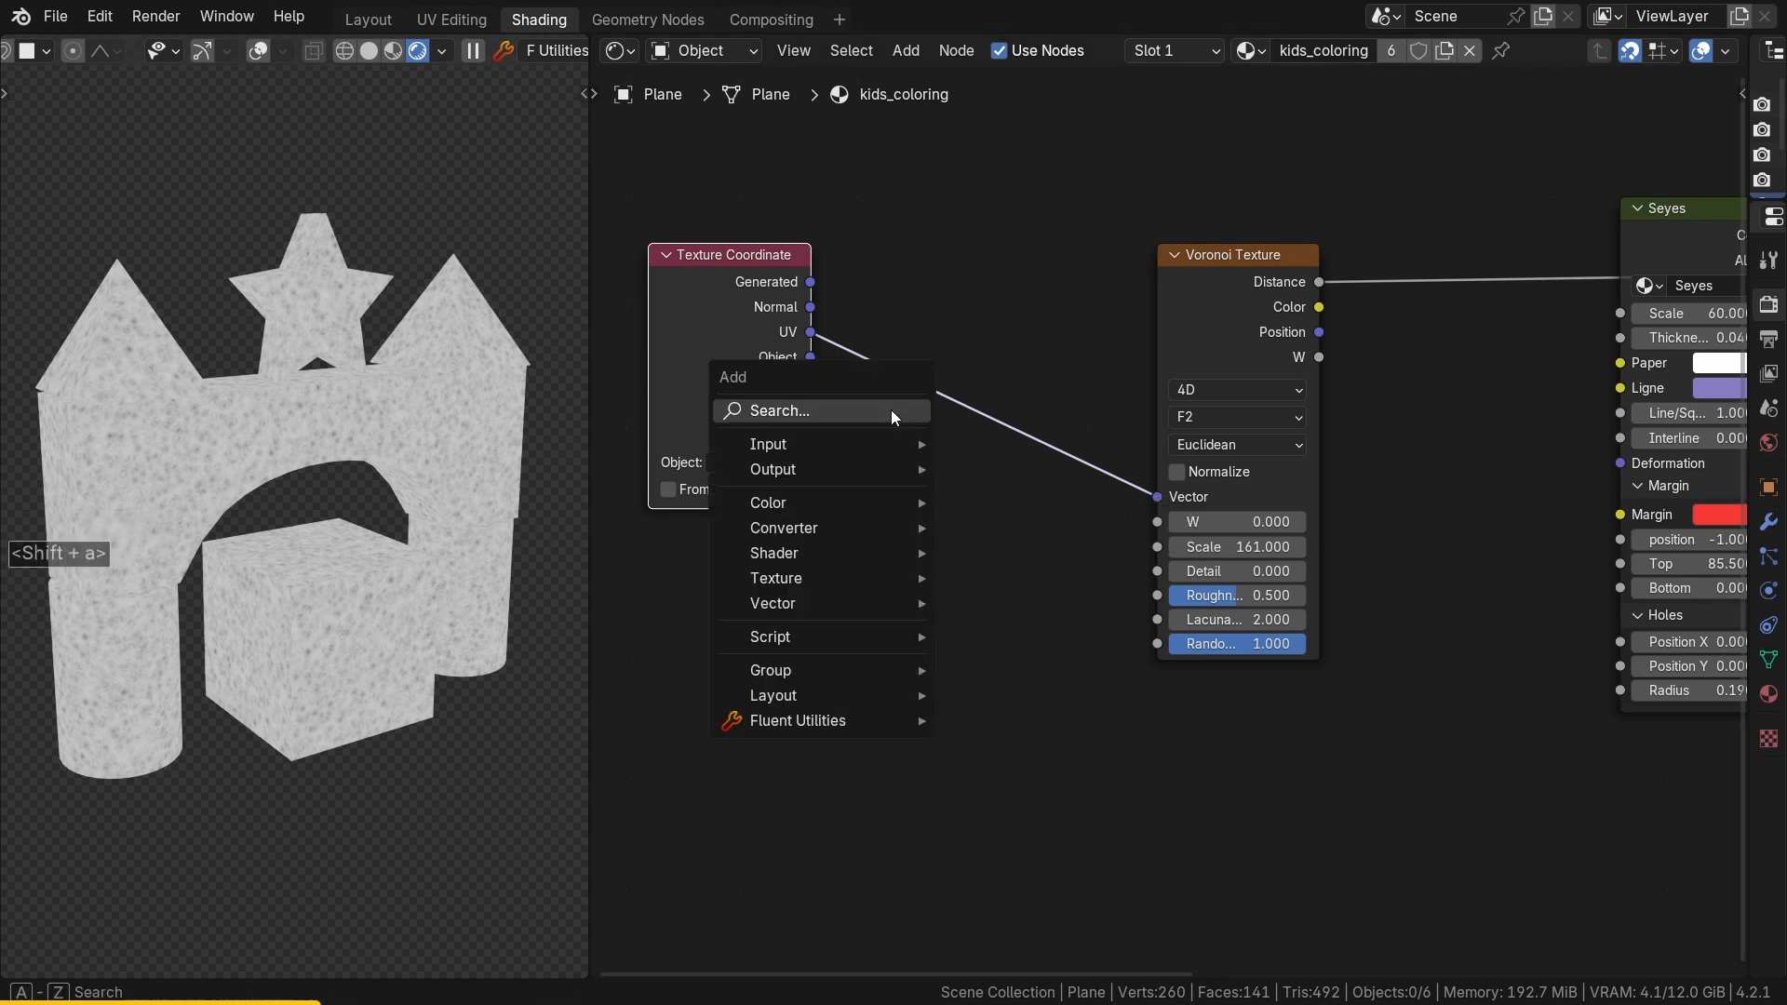
{"action": "left_click", "coordinate": [890, 410]}
{"action": "type", "text": "mapp"}
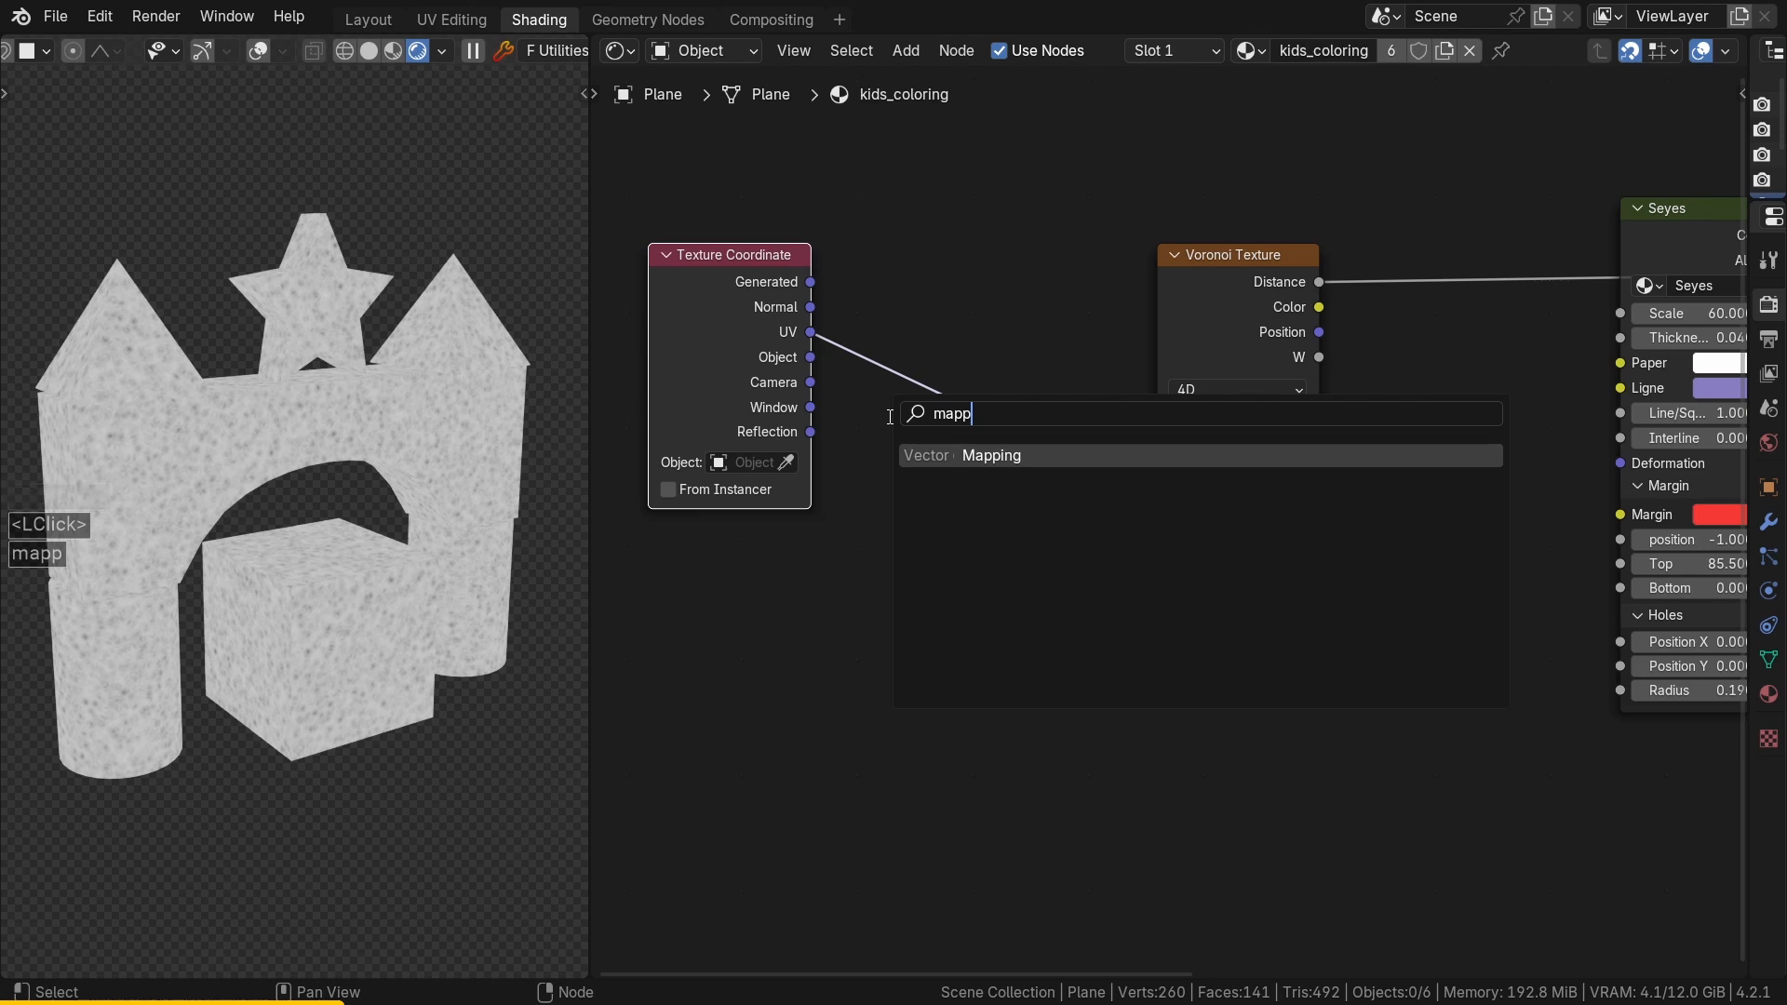
{"action": "key", "text": "Return"}
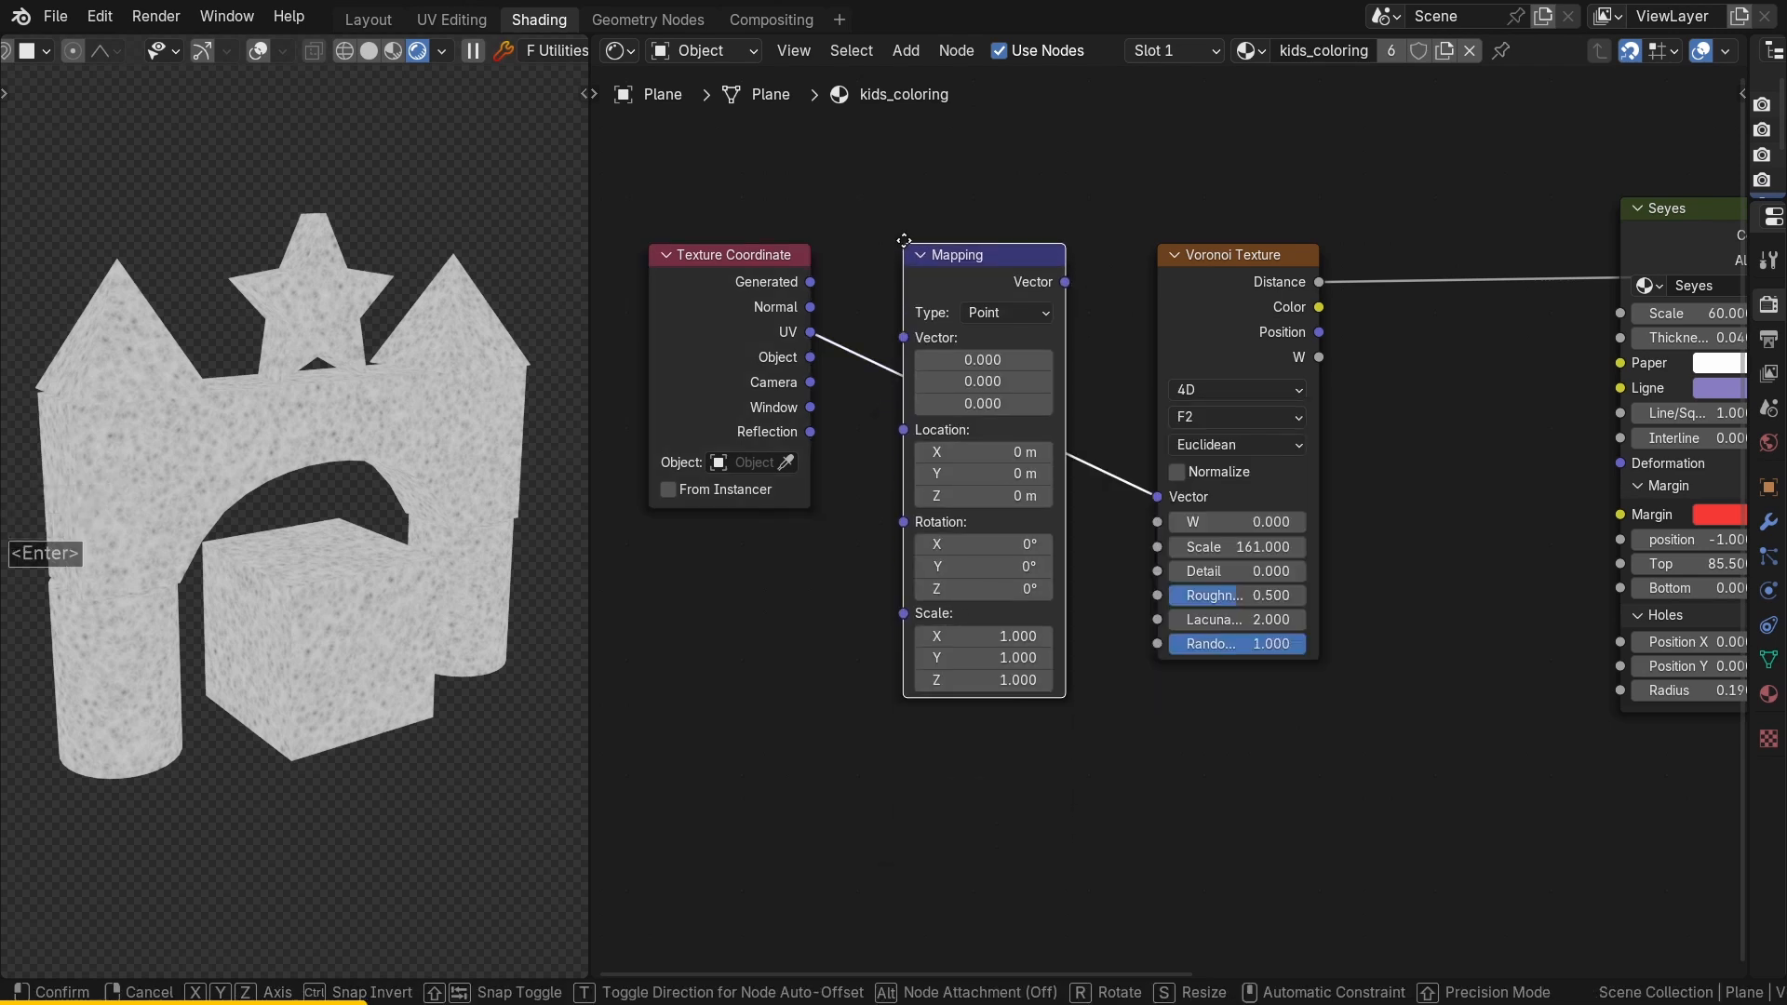
{"action": "left_click", "coordinate": [907, 246]}
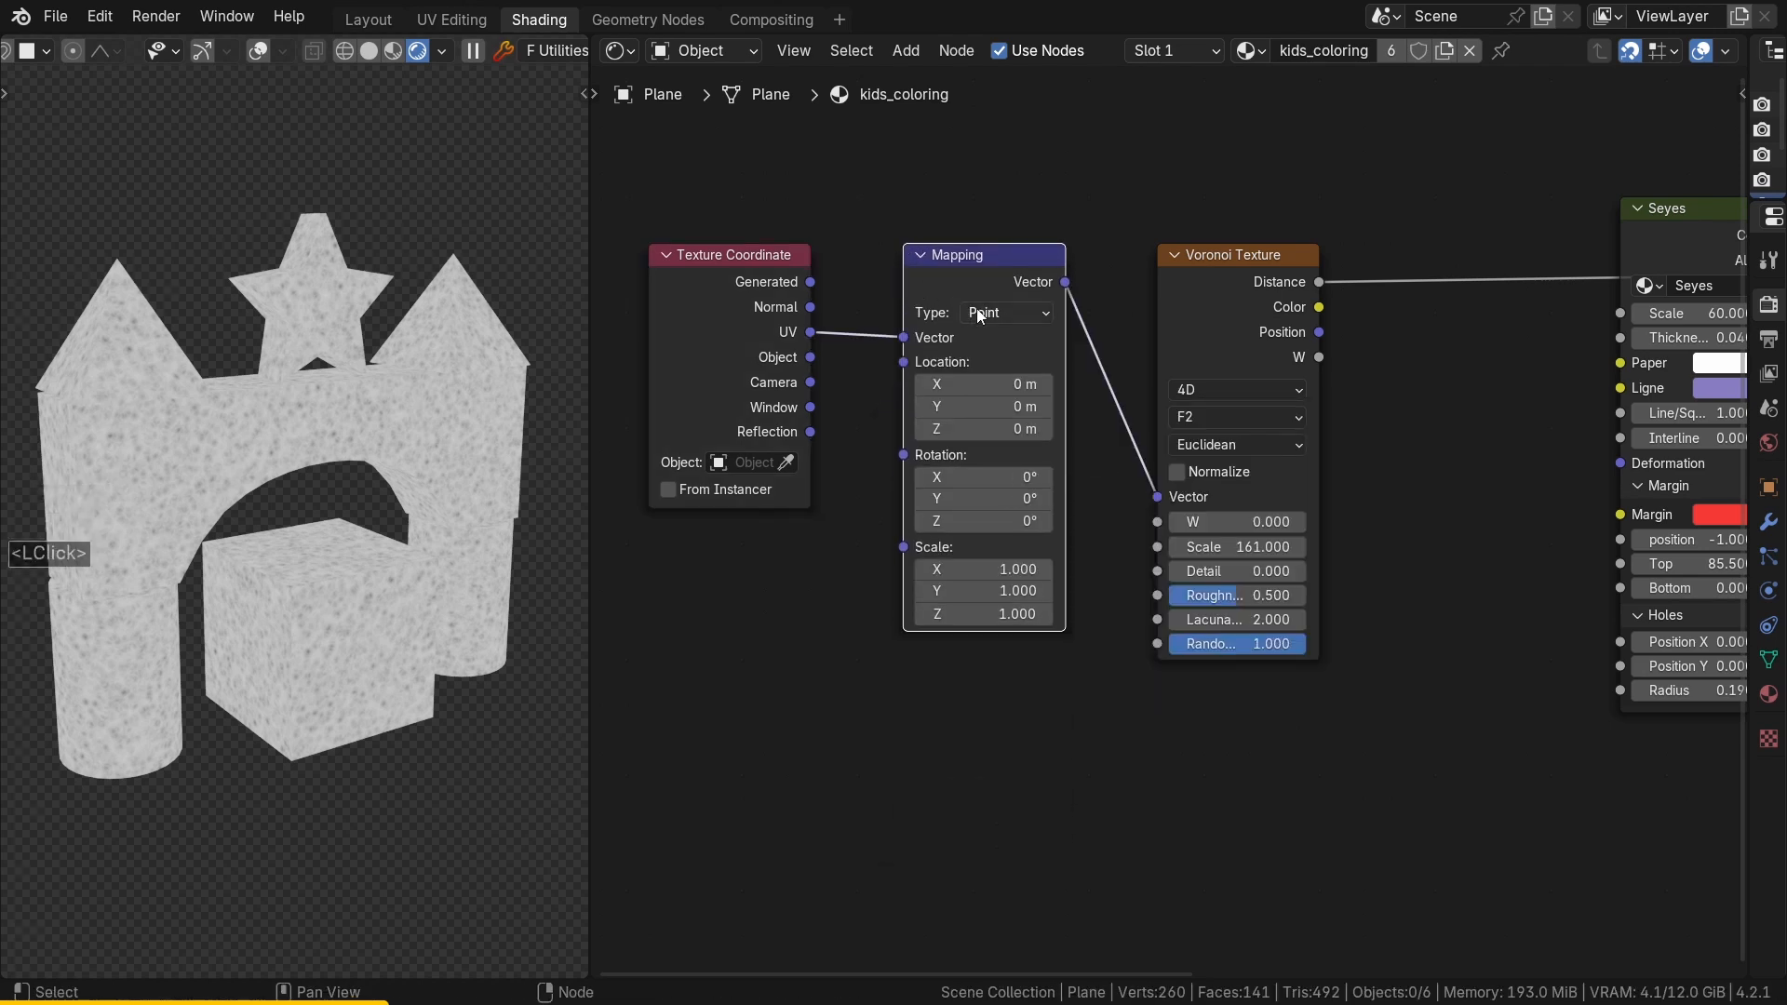
Step: Set the Mapping node's type to Texture and its Z rotation to 45°
{"action": "left_click", "coordinate": [1009, 314]}
{"action": "left_click", "coordinate": [1018, 364]}
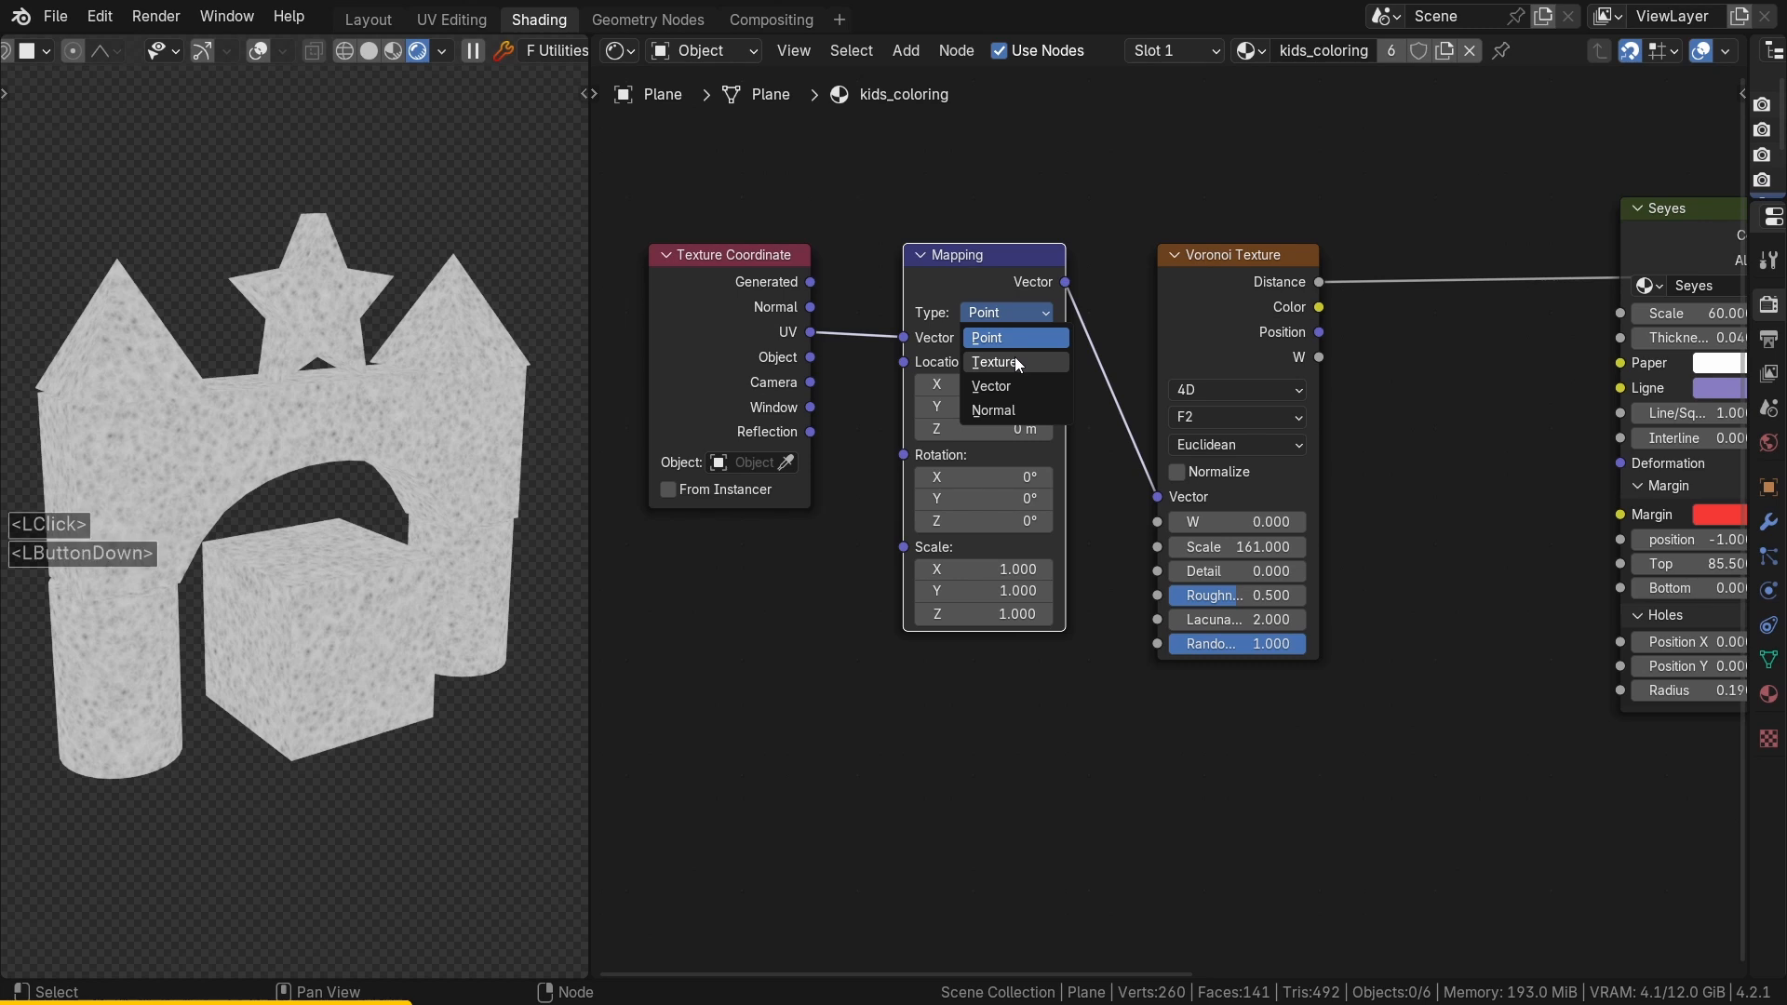
{"action": "middle_click_drag", "start_coordinate": [941, 382], "coordinate": [1012, 296], "text": "ctrl"}
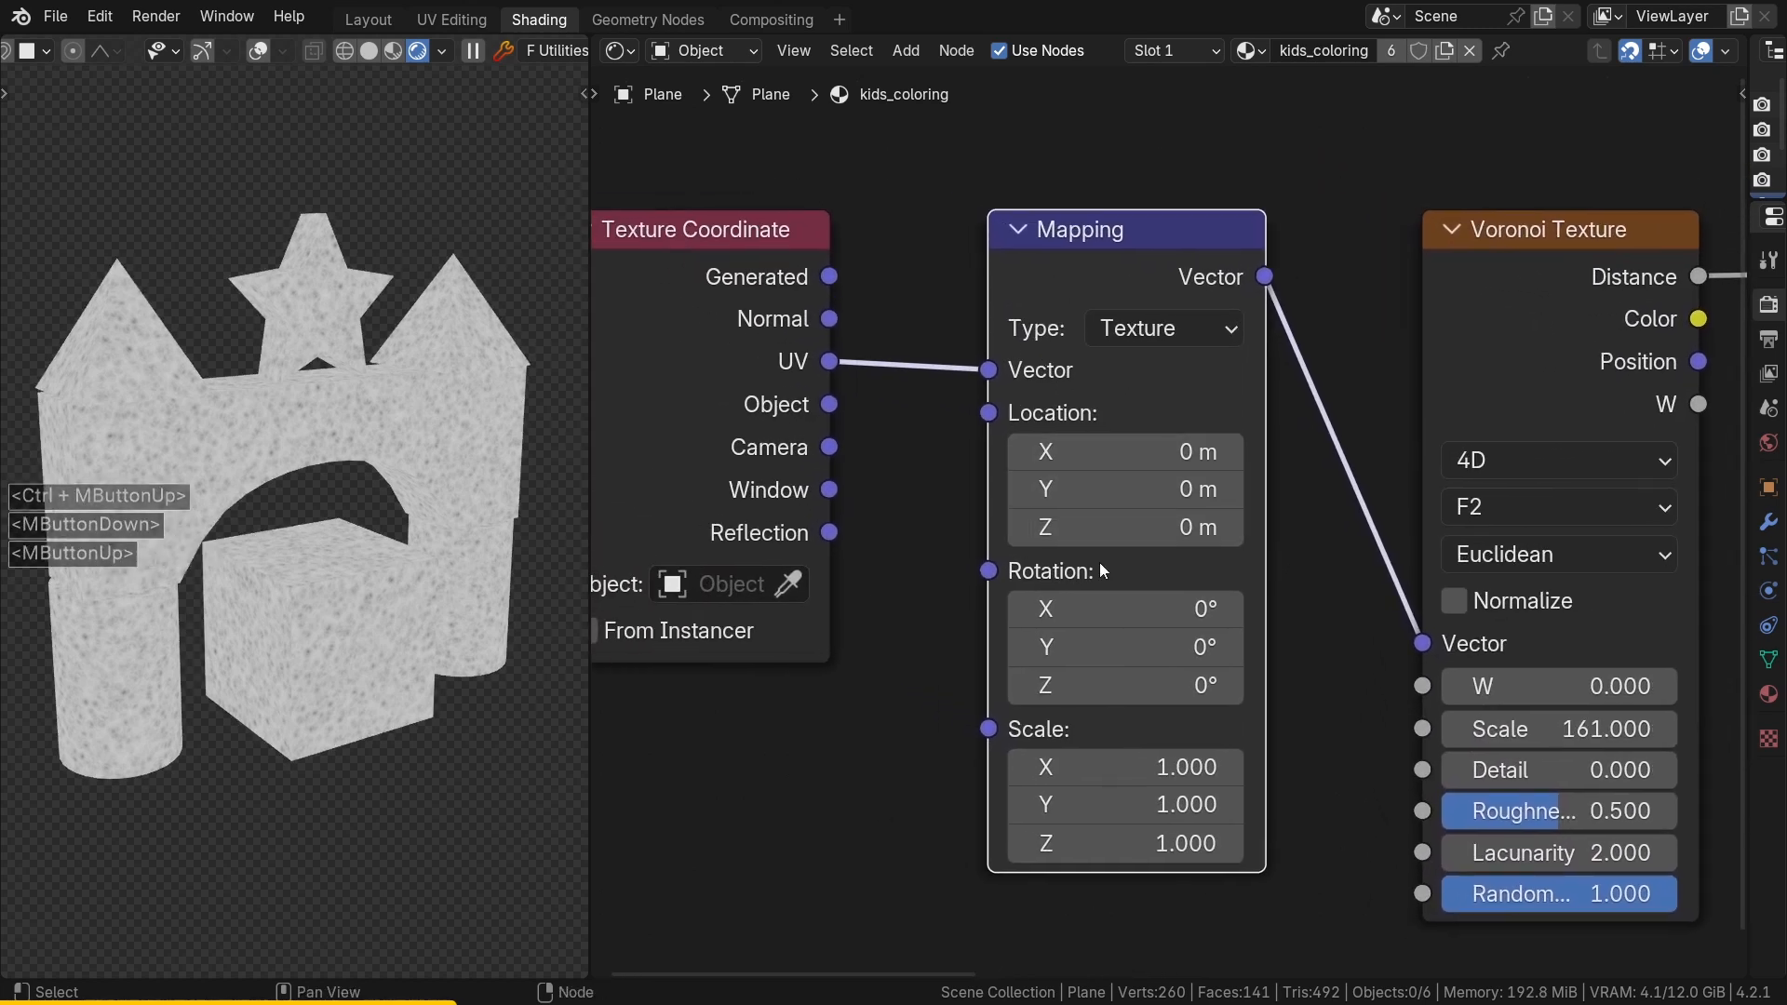
{"action": "left_click", "coordinate": [1117, 672]}
{"action": "type", "text": "4"}
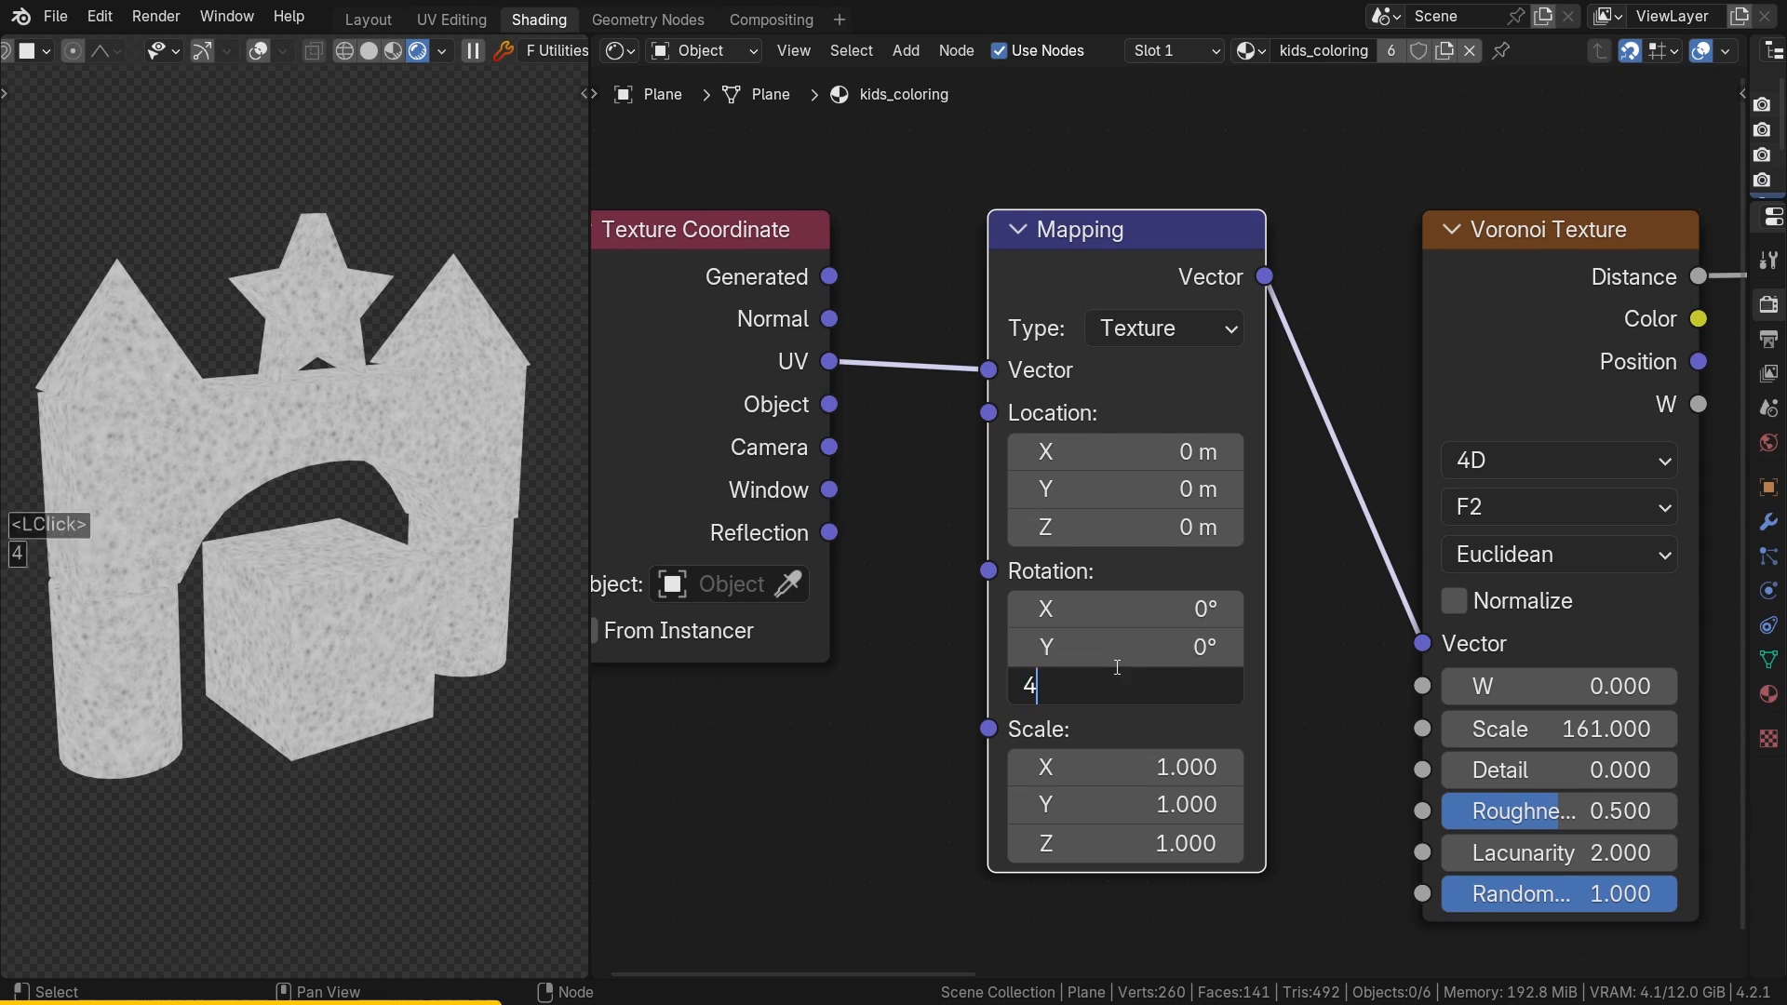
{"action": "type", "text": "5"}
{"action": "key", "text": "Return"}
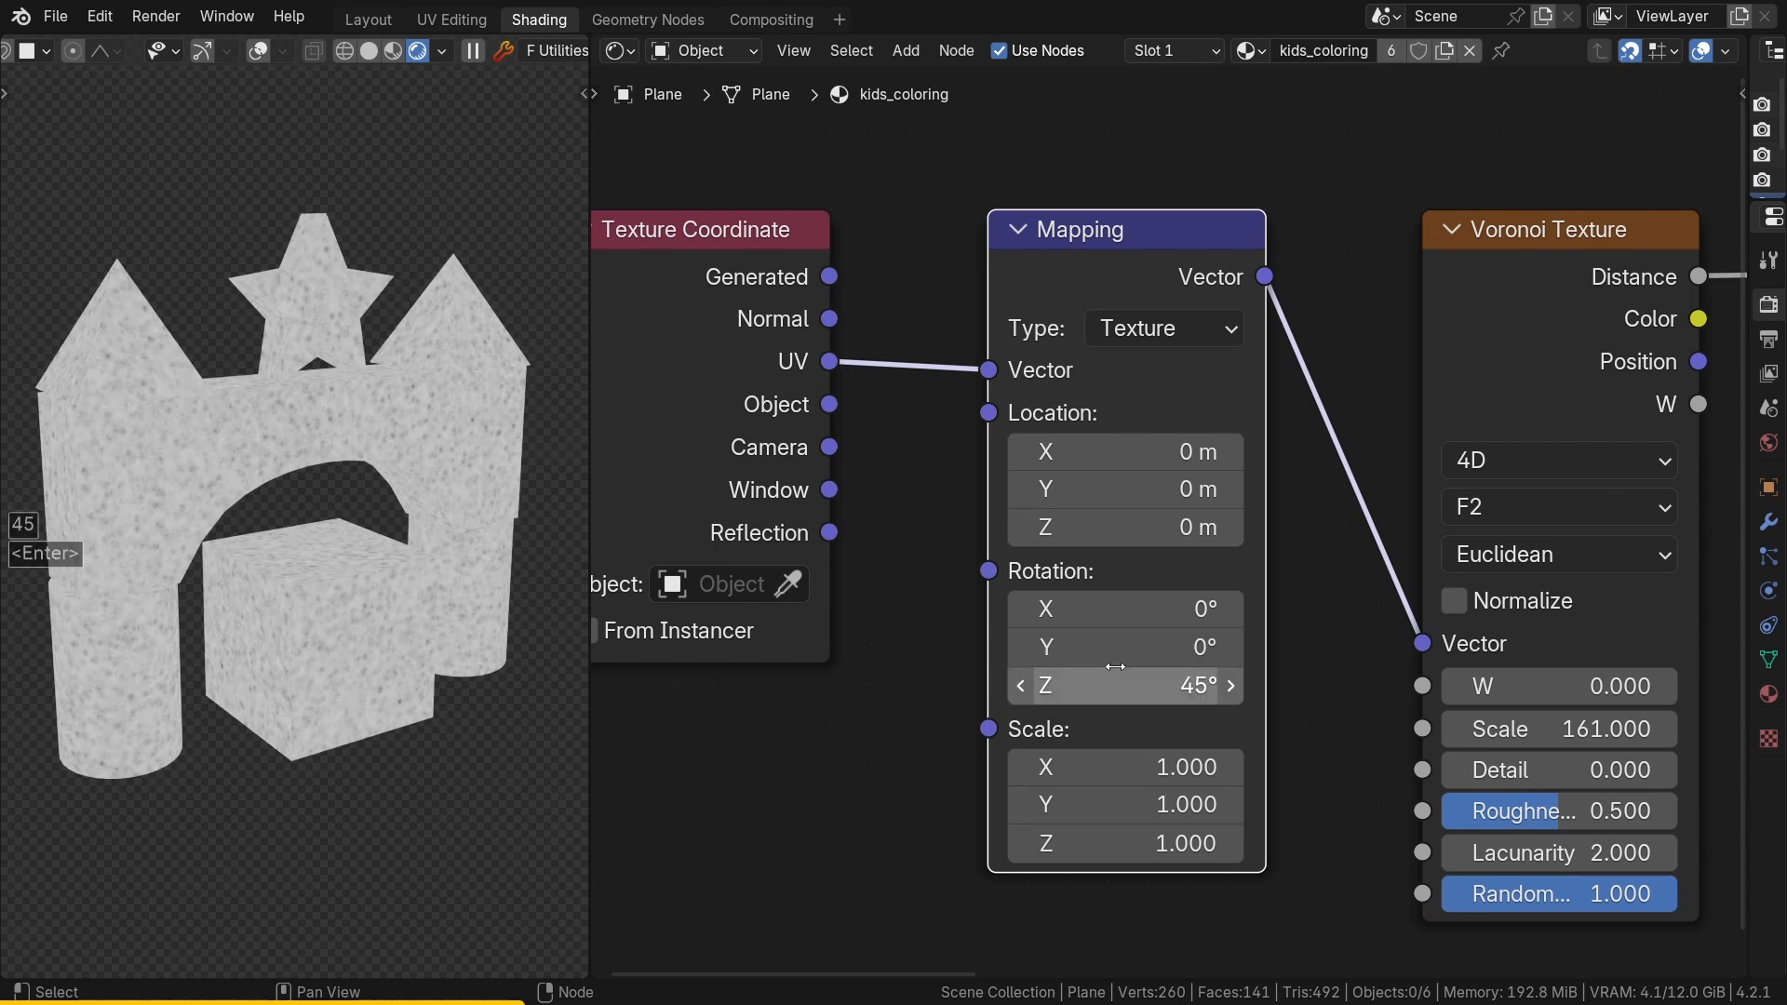
Step: Set the Mapping node's scale to 45 in X and 0.5 in Y
{"action": "left_click", "coordinate": [1133, 766]}
{"action": "type", "text": "45"}
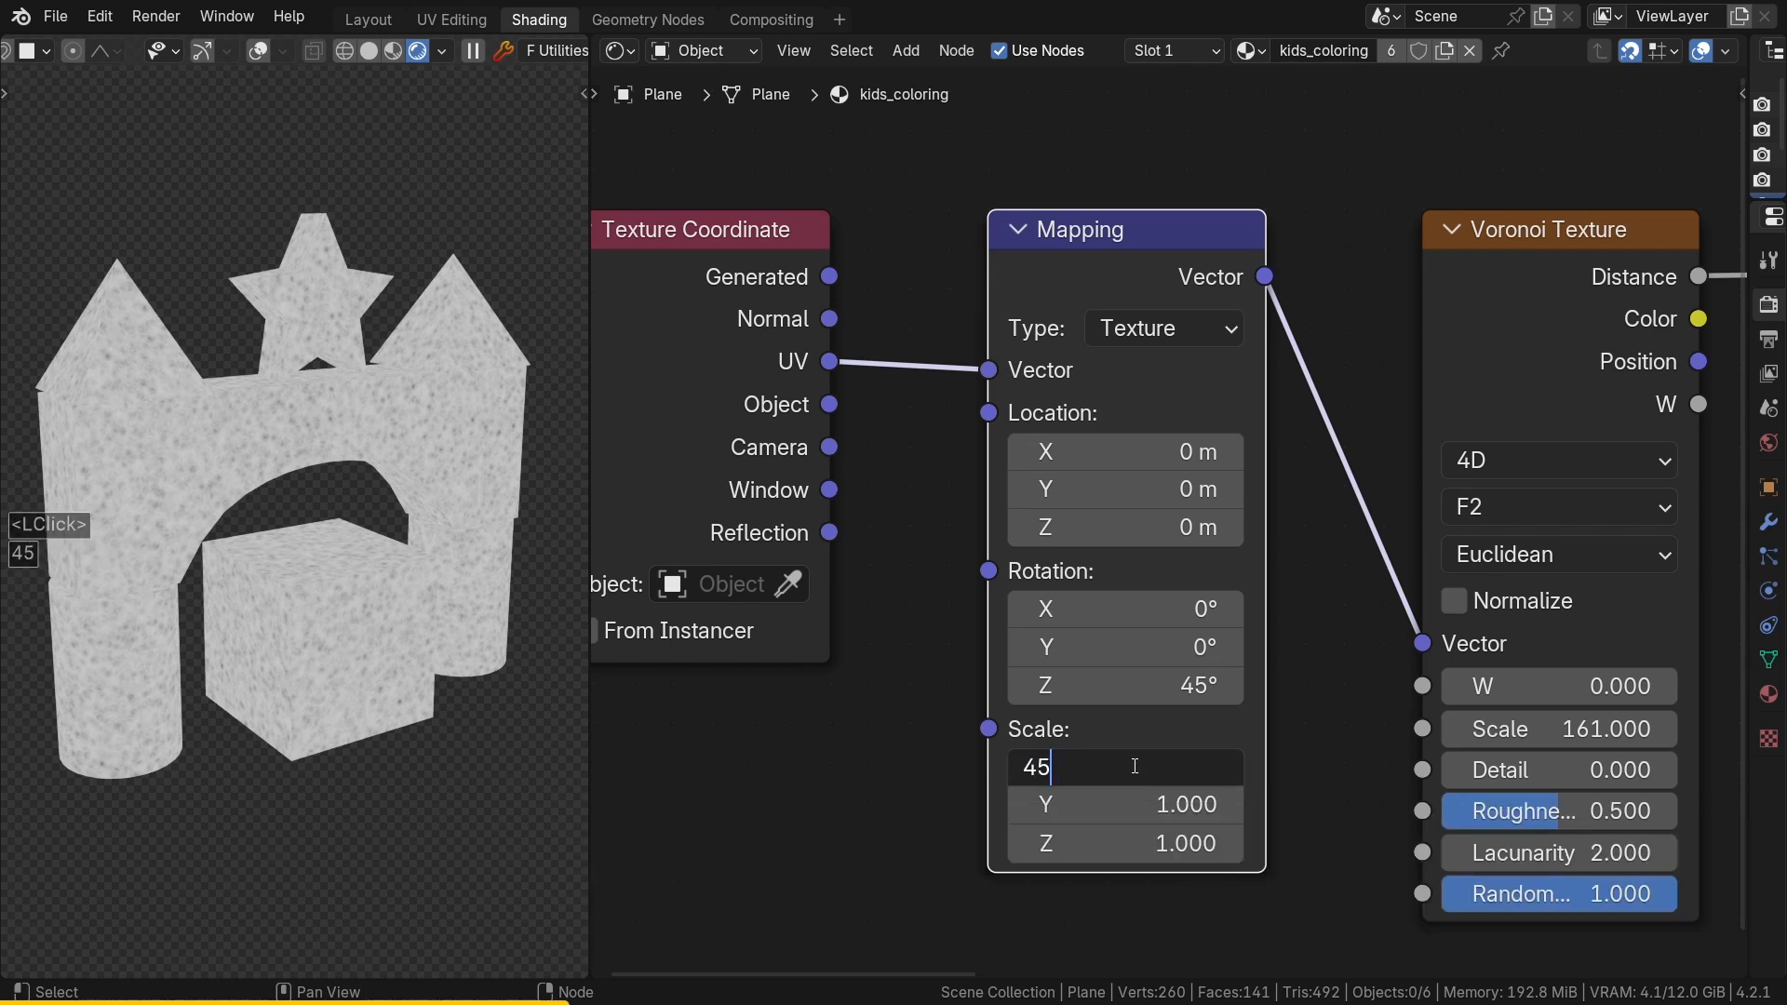
{"action": "key", "text": "Return"}
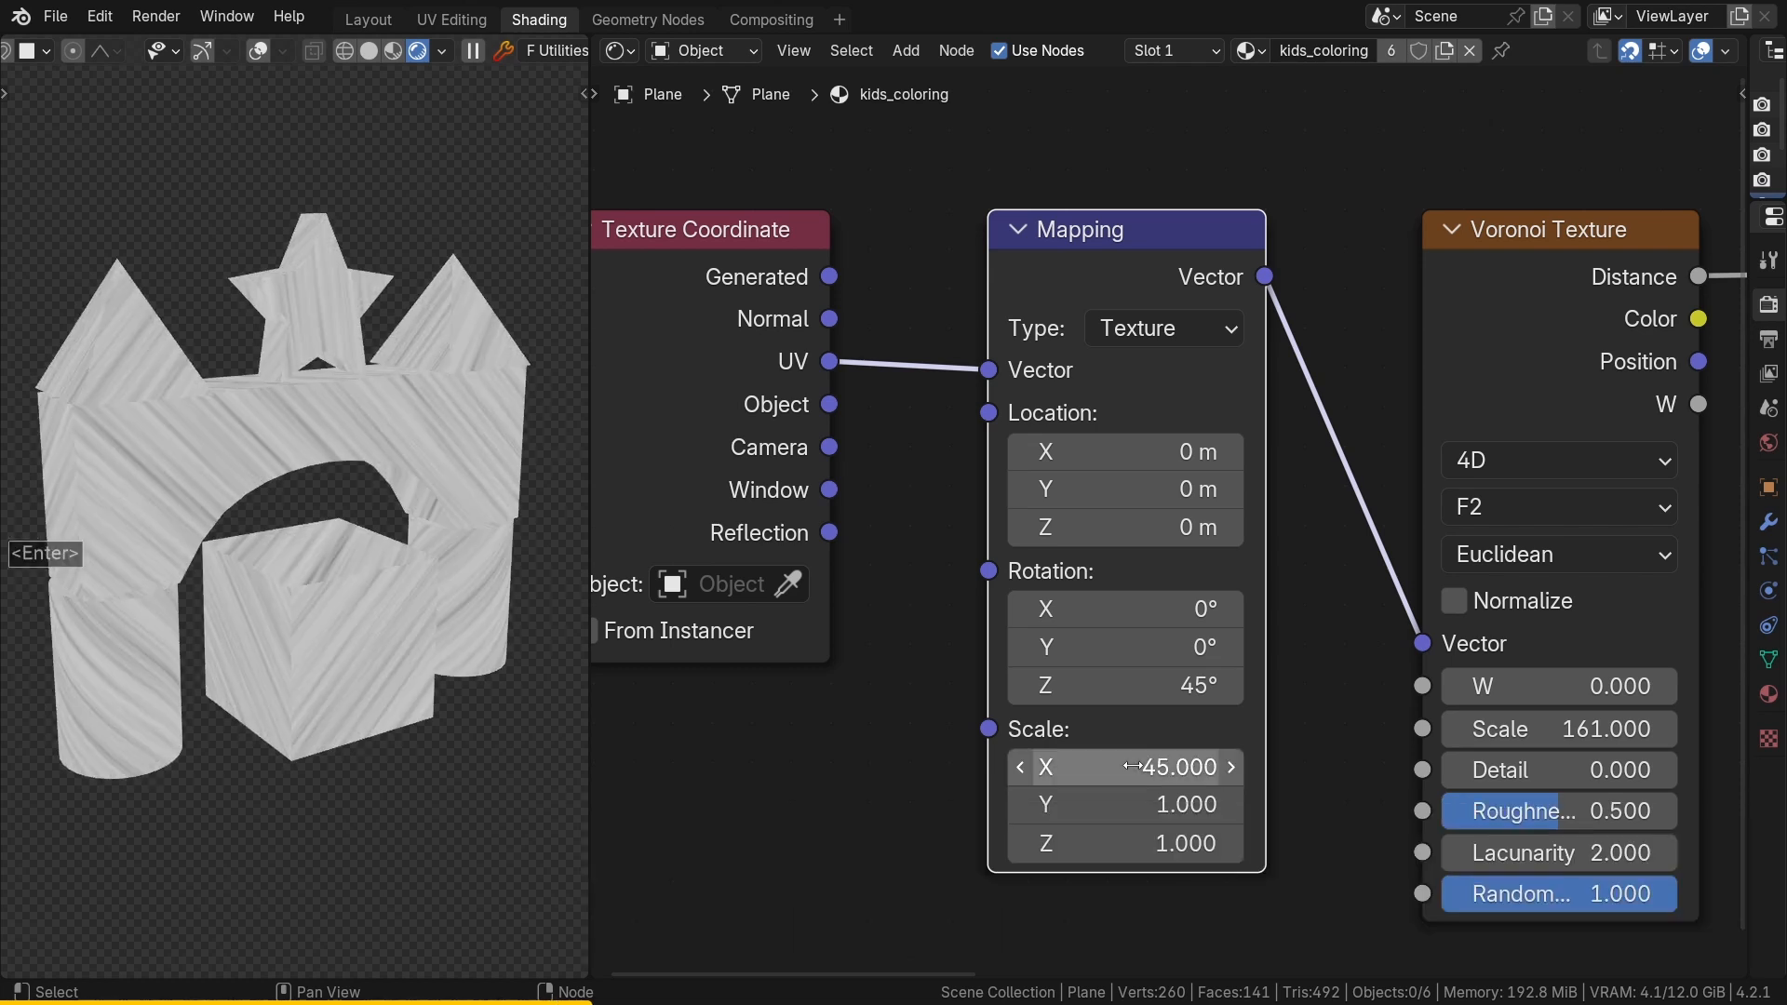
{"action": "left_click", "coordinate": [1135, 803]}
{"action": "type", "text": ".5"}
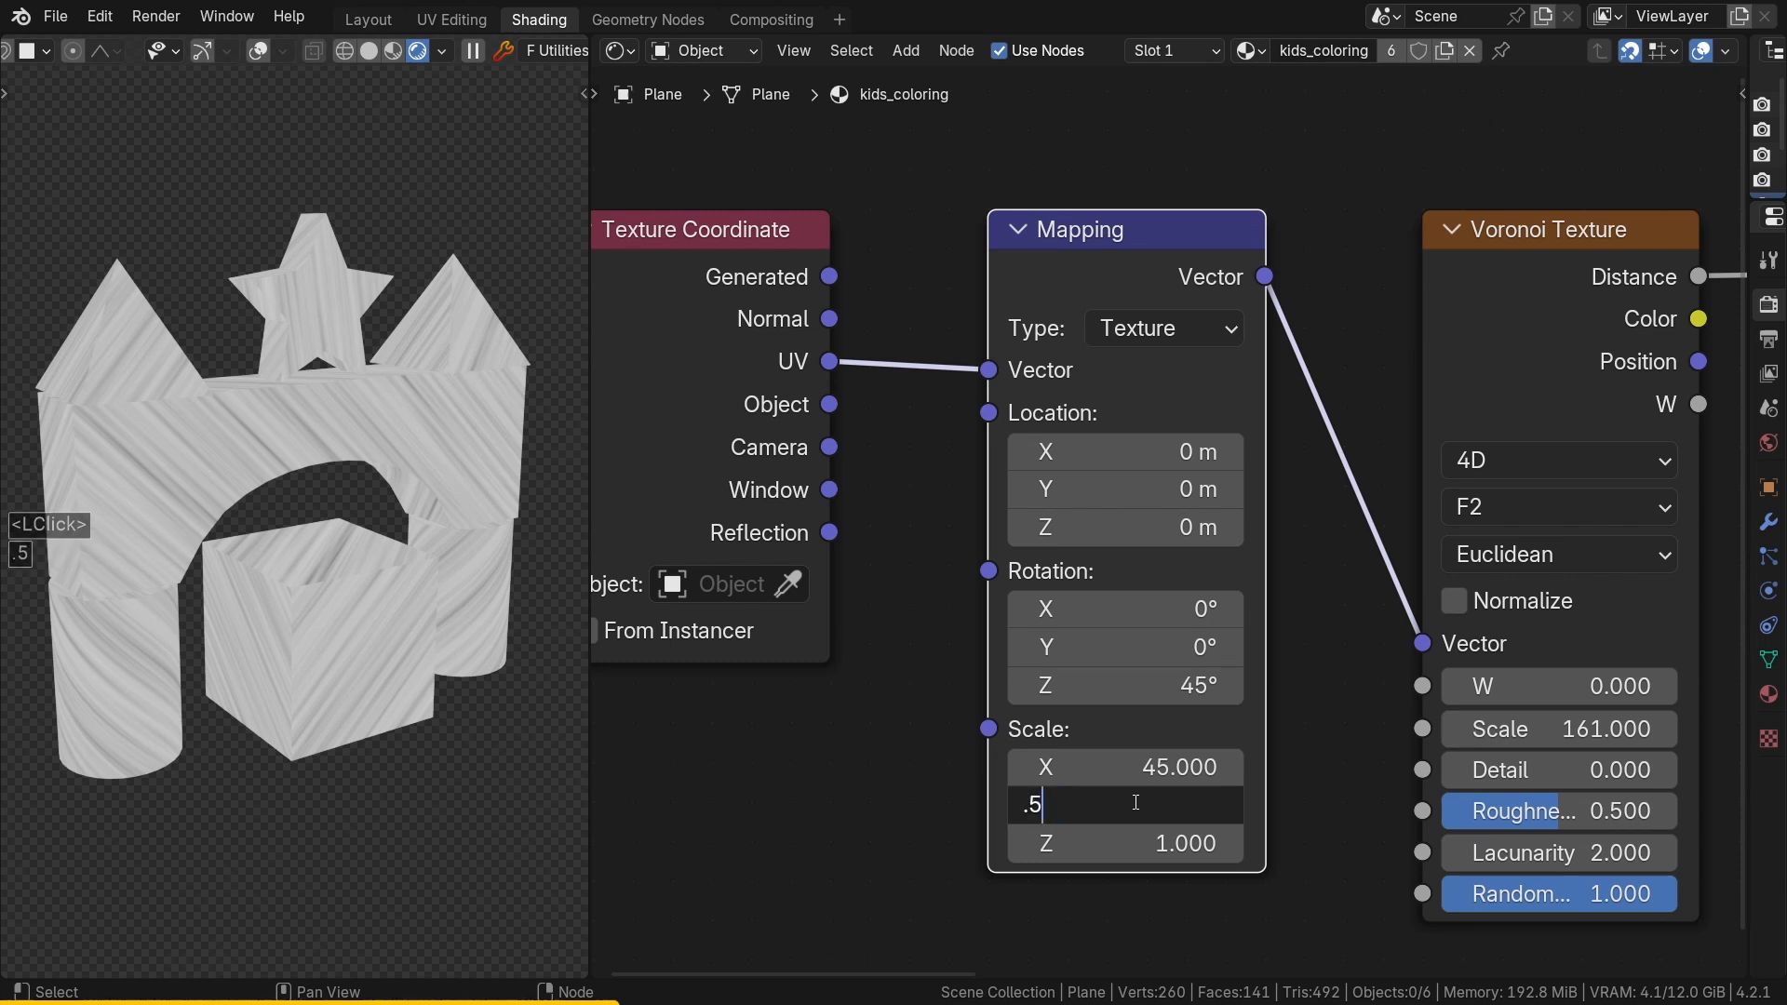
{"action": "key", "text": "Return"}
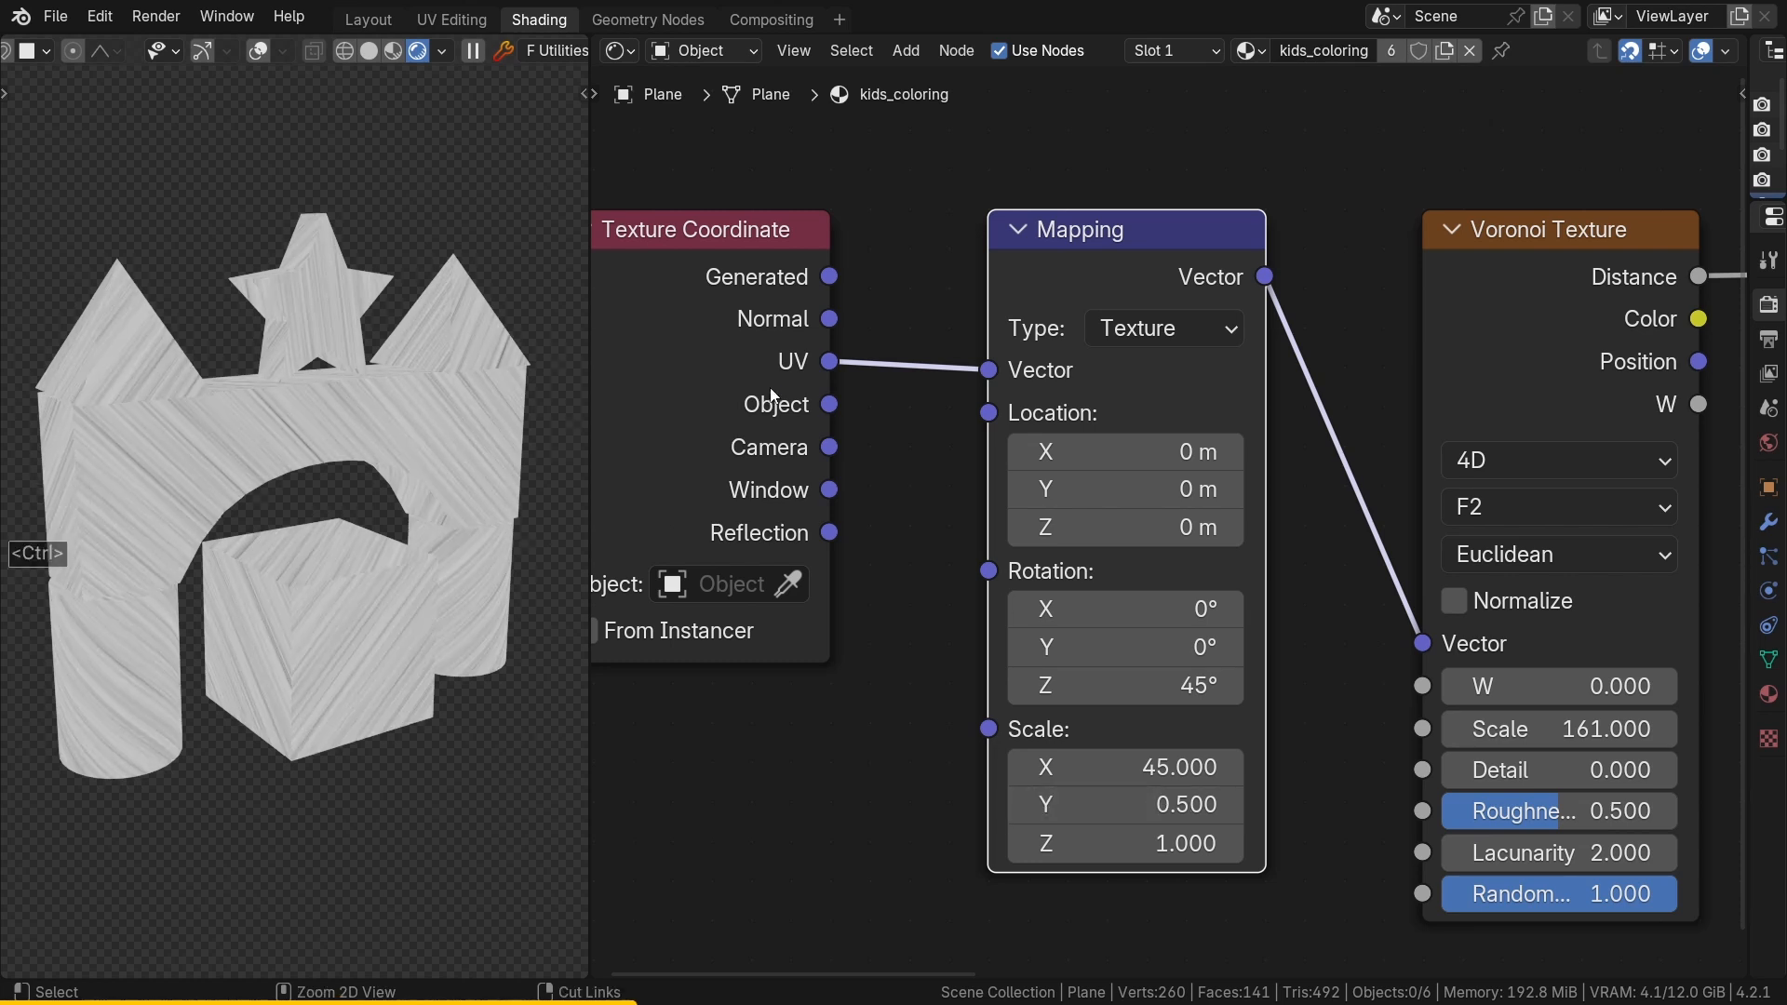
Step: Add a Mix Color node in the gap between the Voronoi Texture and Seyes nodes
{"action": "middle_click_drag", "start_coordinate": [771, 388], "coordinate": [772, 591], "text": "ctrl"}
{"action": "left_click_drag", "start_coordinate": [771, 592], "coordinate": [1198, 423]}
{"action": "left_click_drag", "start_coordinate": [1156, 329], "coordinate": [966, 335]}
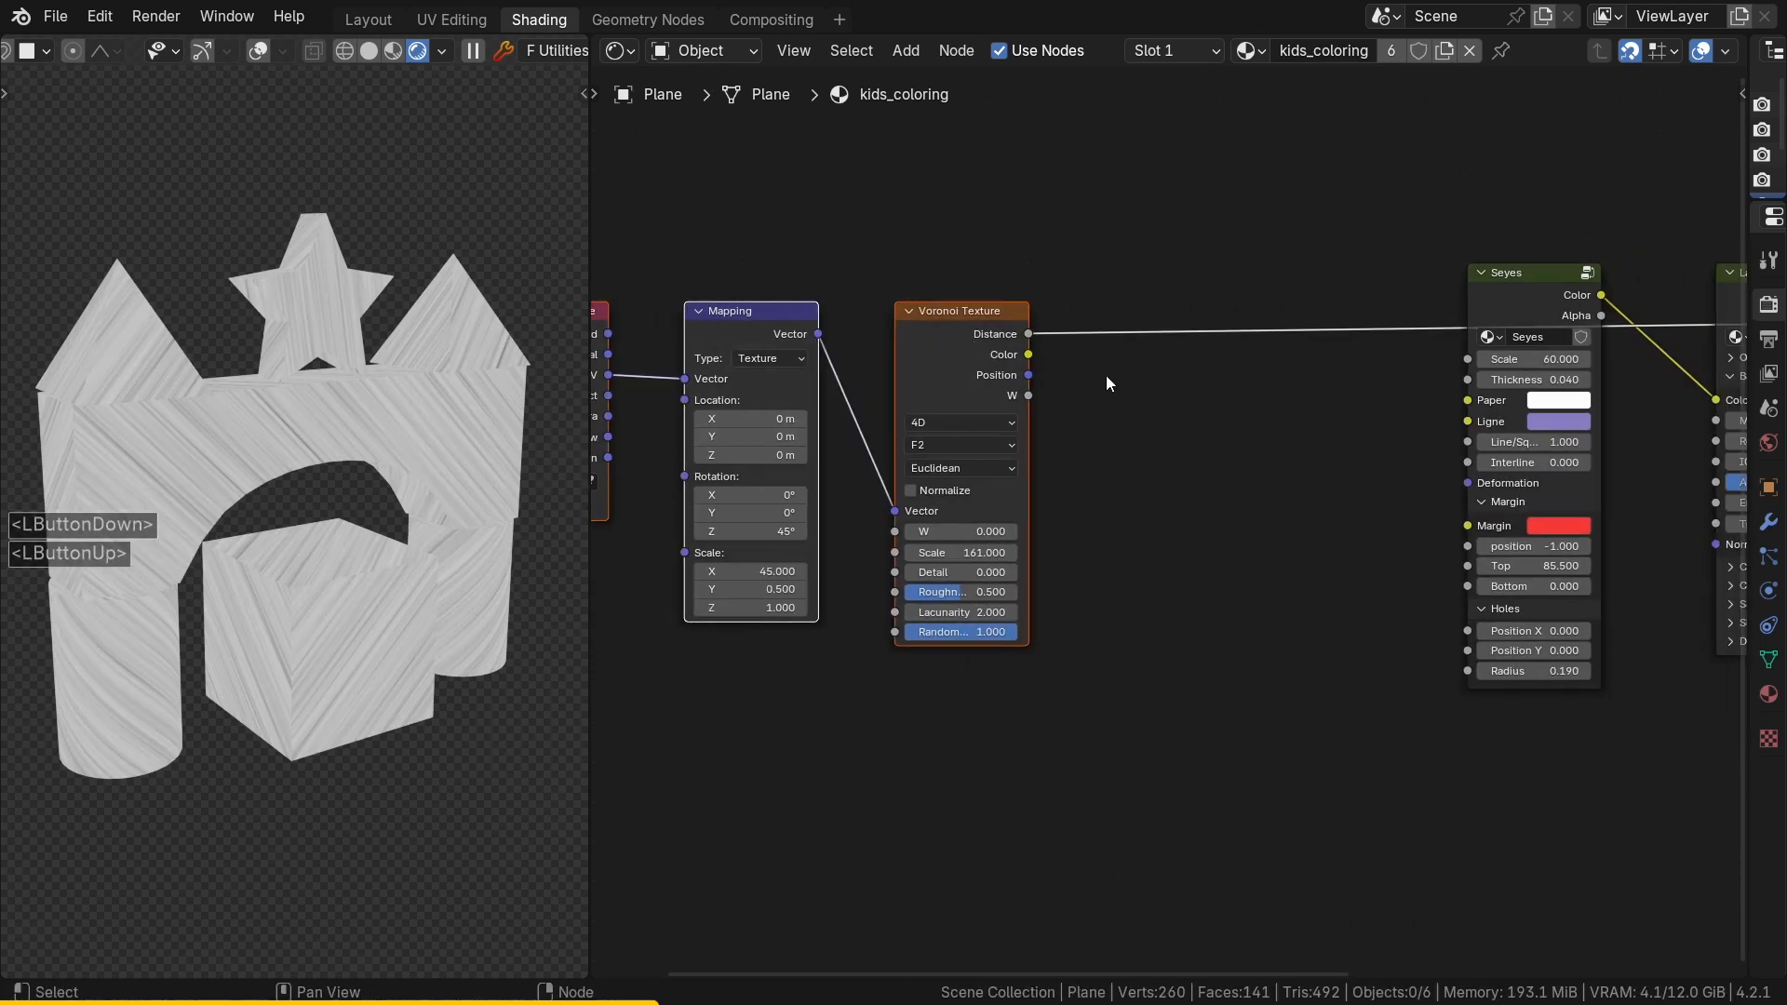
{"action": "left_click", "coordinate": [1135, 382]}
{"action": "key", "text": "shift+a"}
{"action": "left_click", "coordinate": [1148, 378]}
{"action": "type", "text": "mix co"}
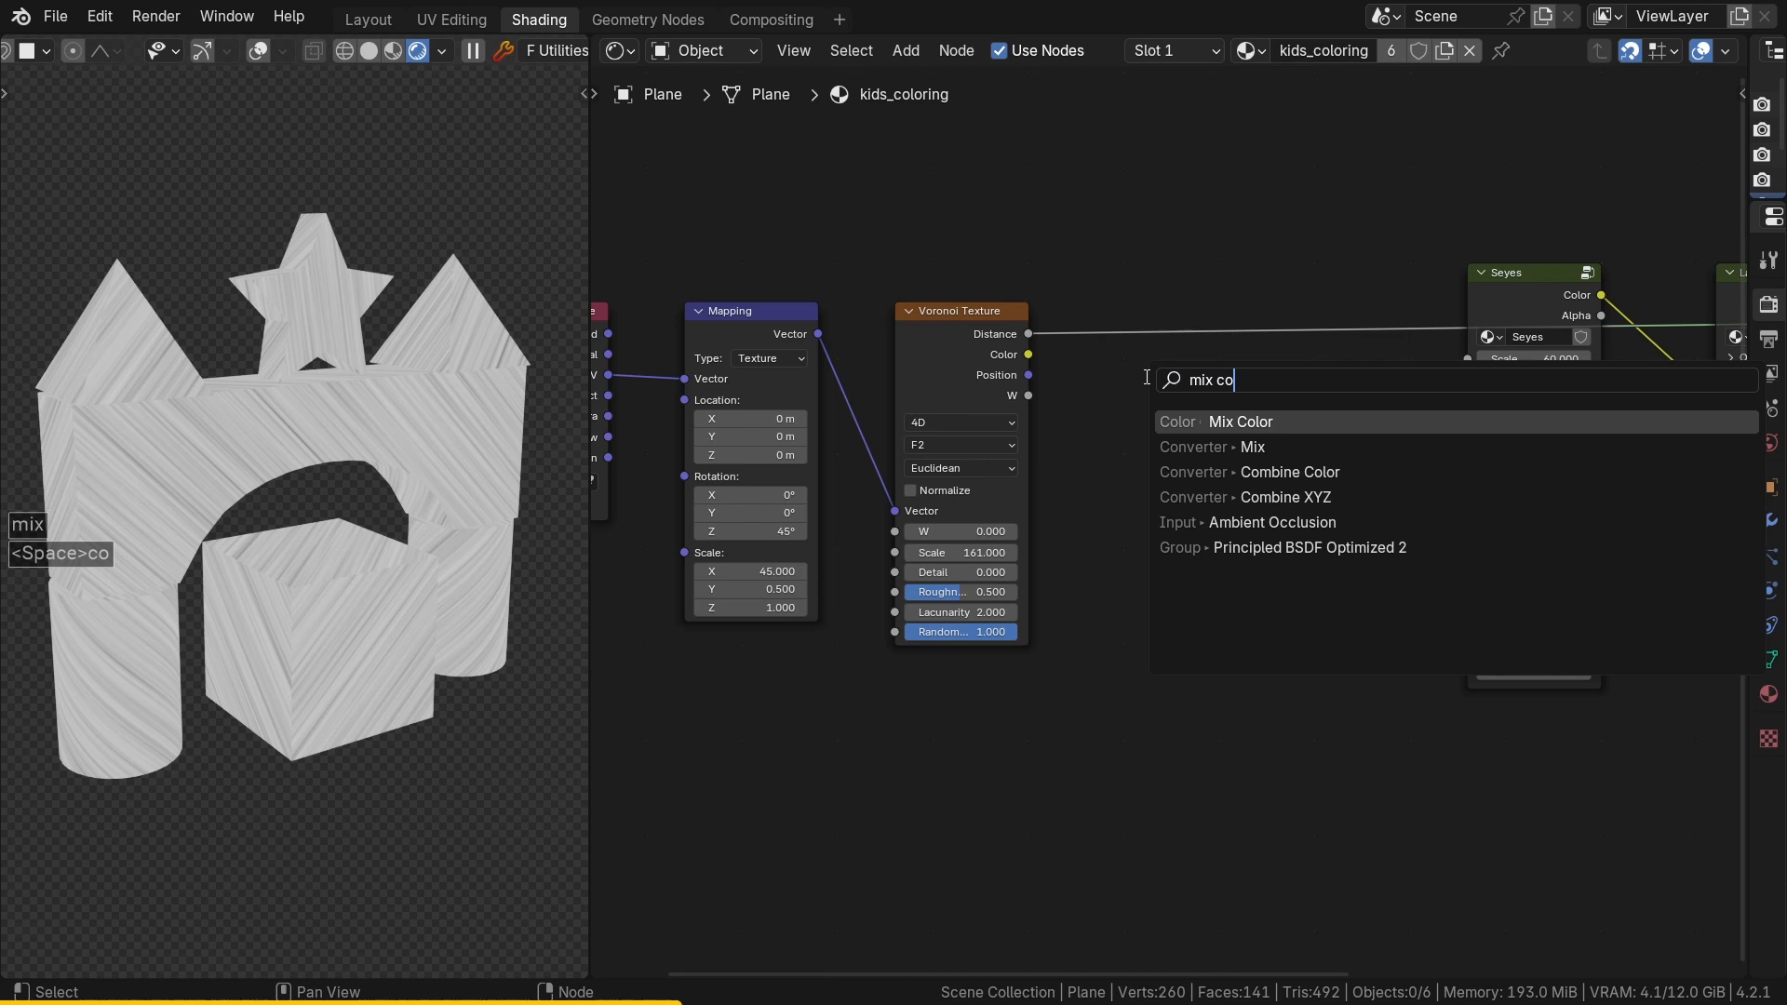
{"action": "key", "text": "Return"}
{"action": "left_click", "coordinate": [1155, 368]}
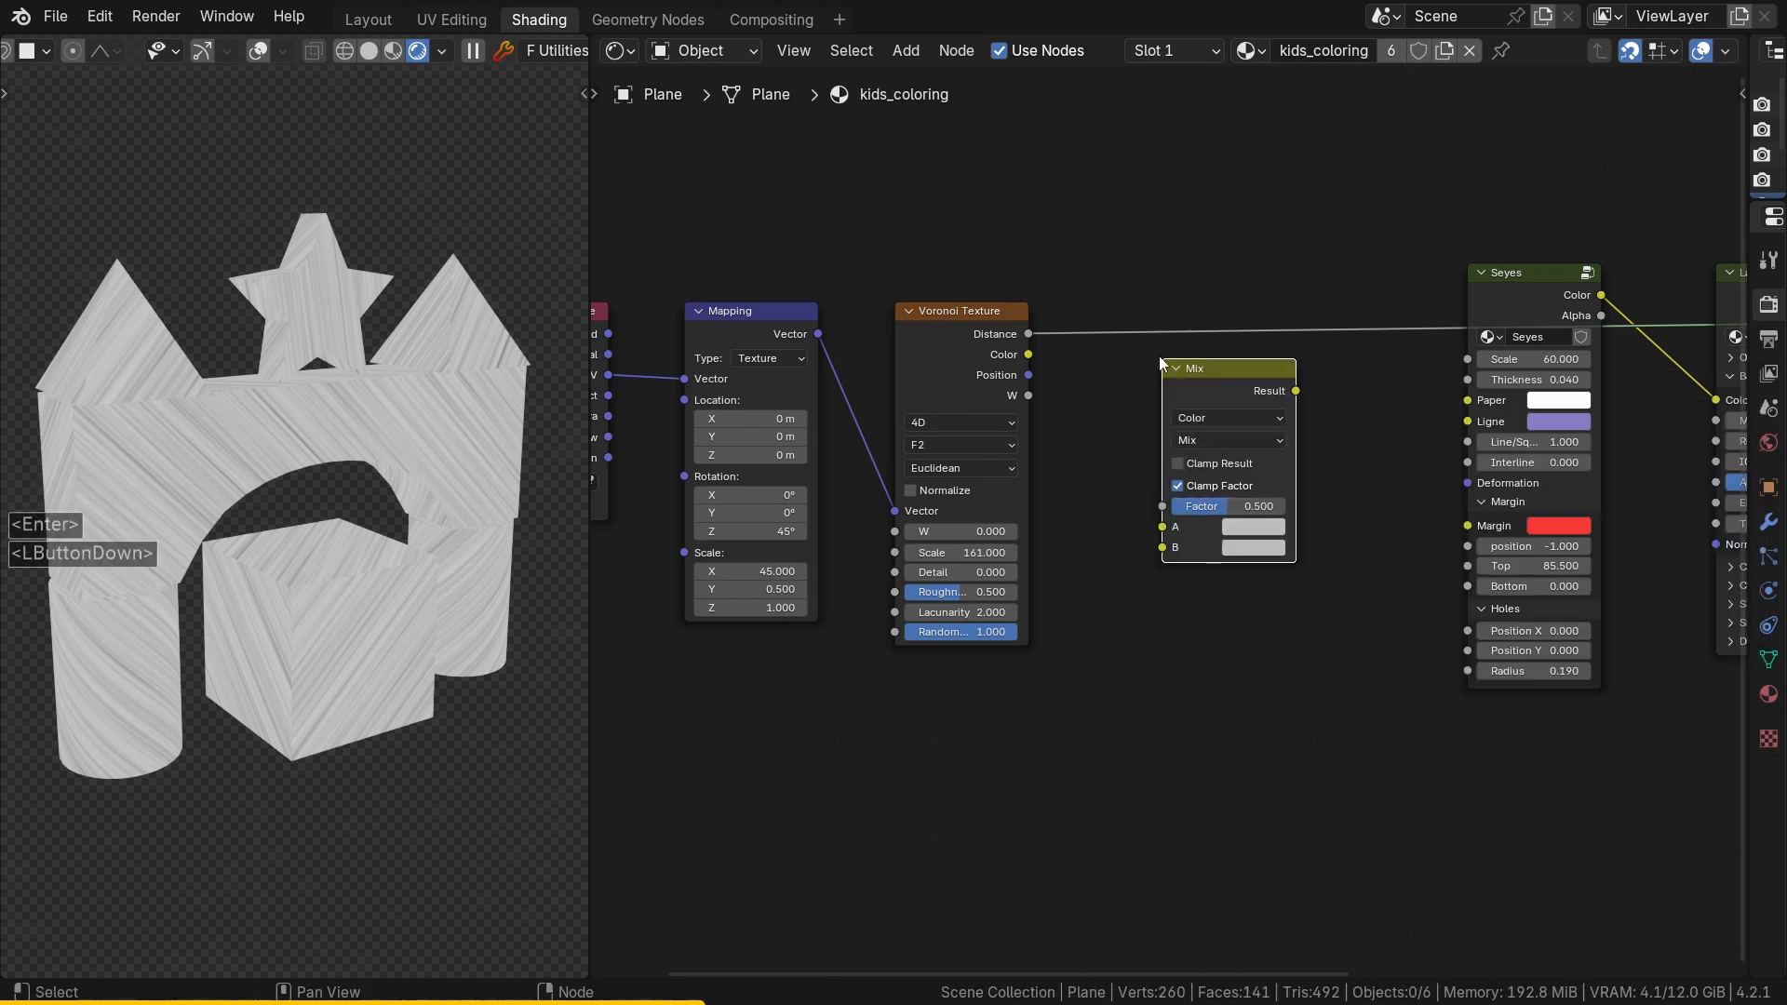
Step: Connect the Voronoi Texture's Distance output to the Mix node's Factor input
{"action": "middle_click_drag", "start_coordinate": [1154, 369], "coordinate": [962, 322], "text": "ctrl"}
{"action": "left_click_drag", "start_coordinate": [936, 315], "coordinate": [1171, 618]}
{"action": "middle_click_drag", "start_coordinate": [1366, 445], "coordinate": [930, 402]}
{"action": "scroll", "coordinate": [931, 402], "scroll_direction": "down", "scroll_amount": 2}
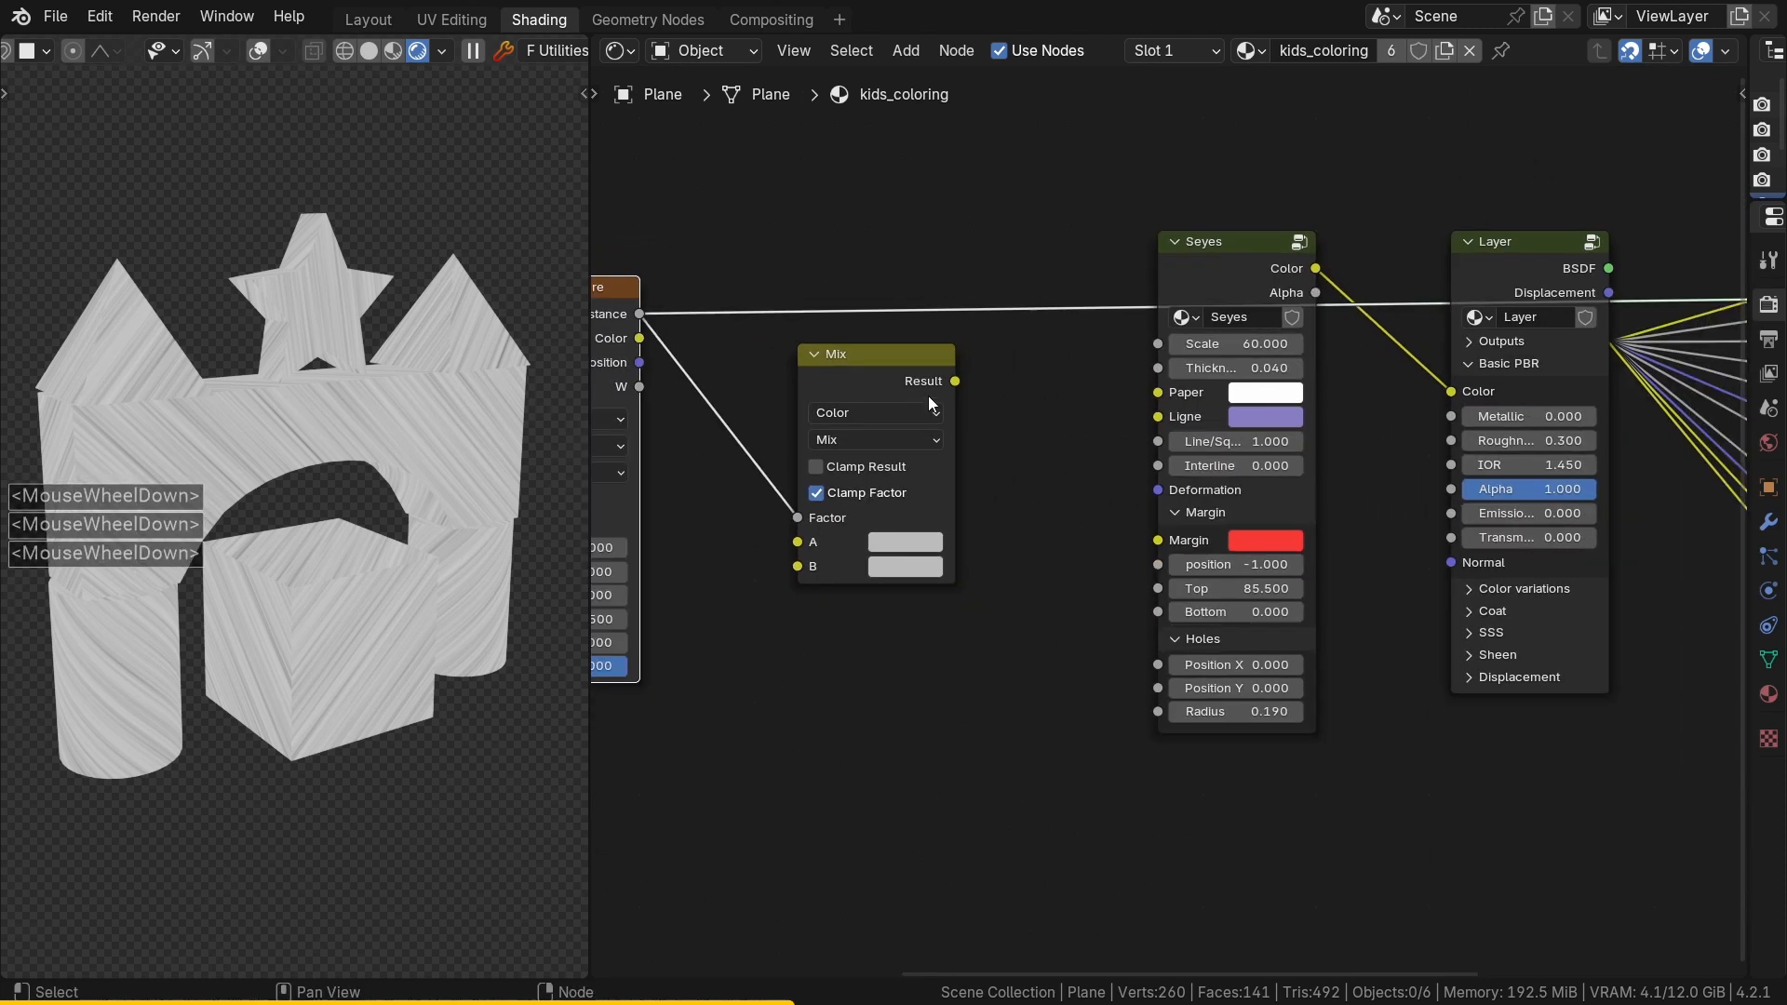
Step: Rearrange the Mix and Seyes nodes, route Seyes Color through Mix input A into the Layer's Color, and preview the Layer node
{"action": "left_click_drag", "start_coordinate": [878, 352], "coordinate": [1043, 335]}
{"action": "left_click_drag", "start_coordinate": [1240, 238], "coordinate": [925, 577]}
{"action": "left_click_drag", "start_coordinate": [1070, 335], "coordinate": [1301, 312]}
{"action": "left_click_drag", "start_coordinate": [1000, 608], "coordinate": [1181, 497]}
{"action": "left_click_drag", "start_coordinate": [1338, 337], "coordinate": [1453, 387]}
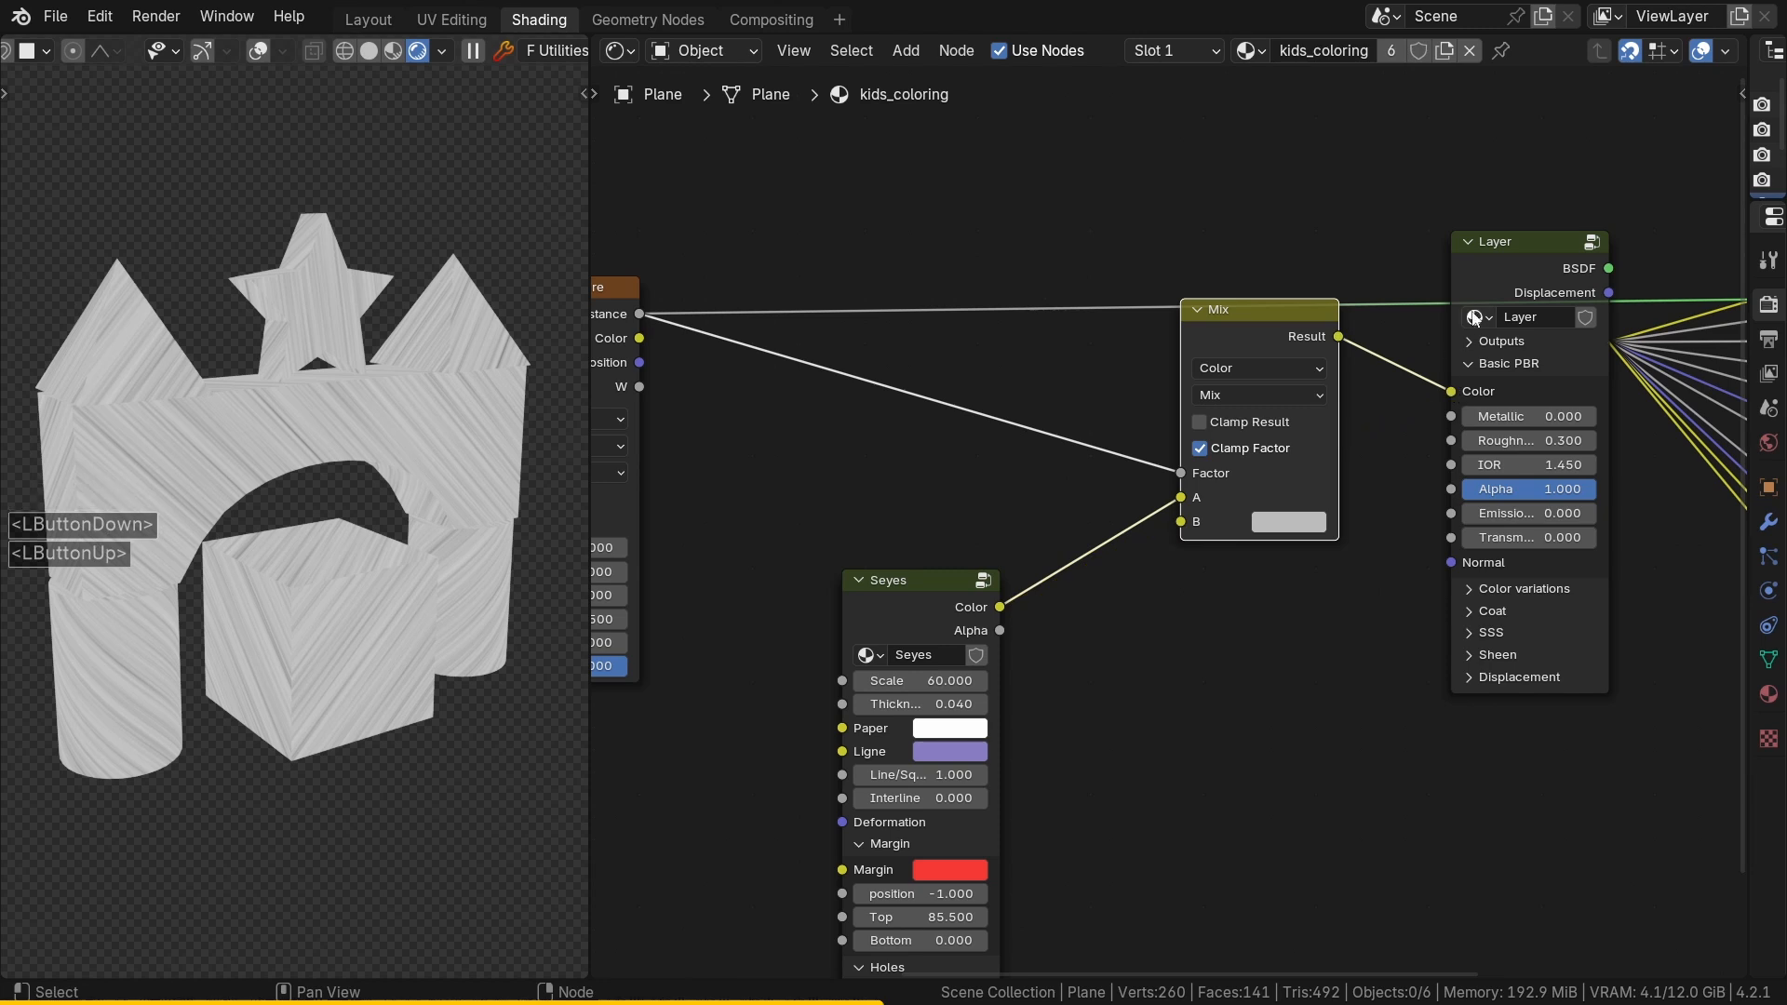
{"action": "left_click", "coordinate": [1511, 255], "text": "ctrl+shift"}
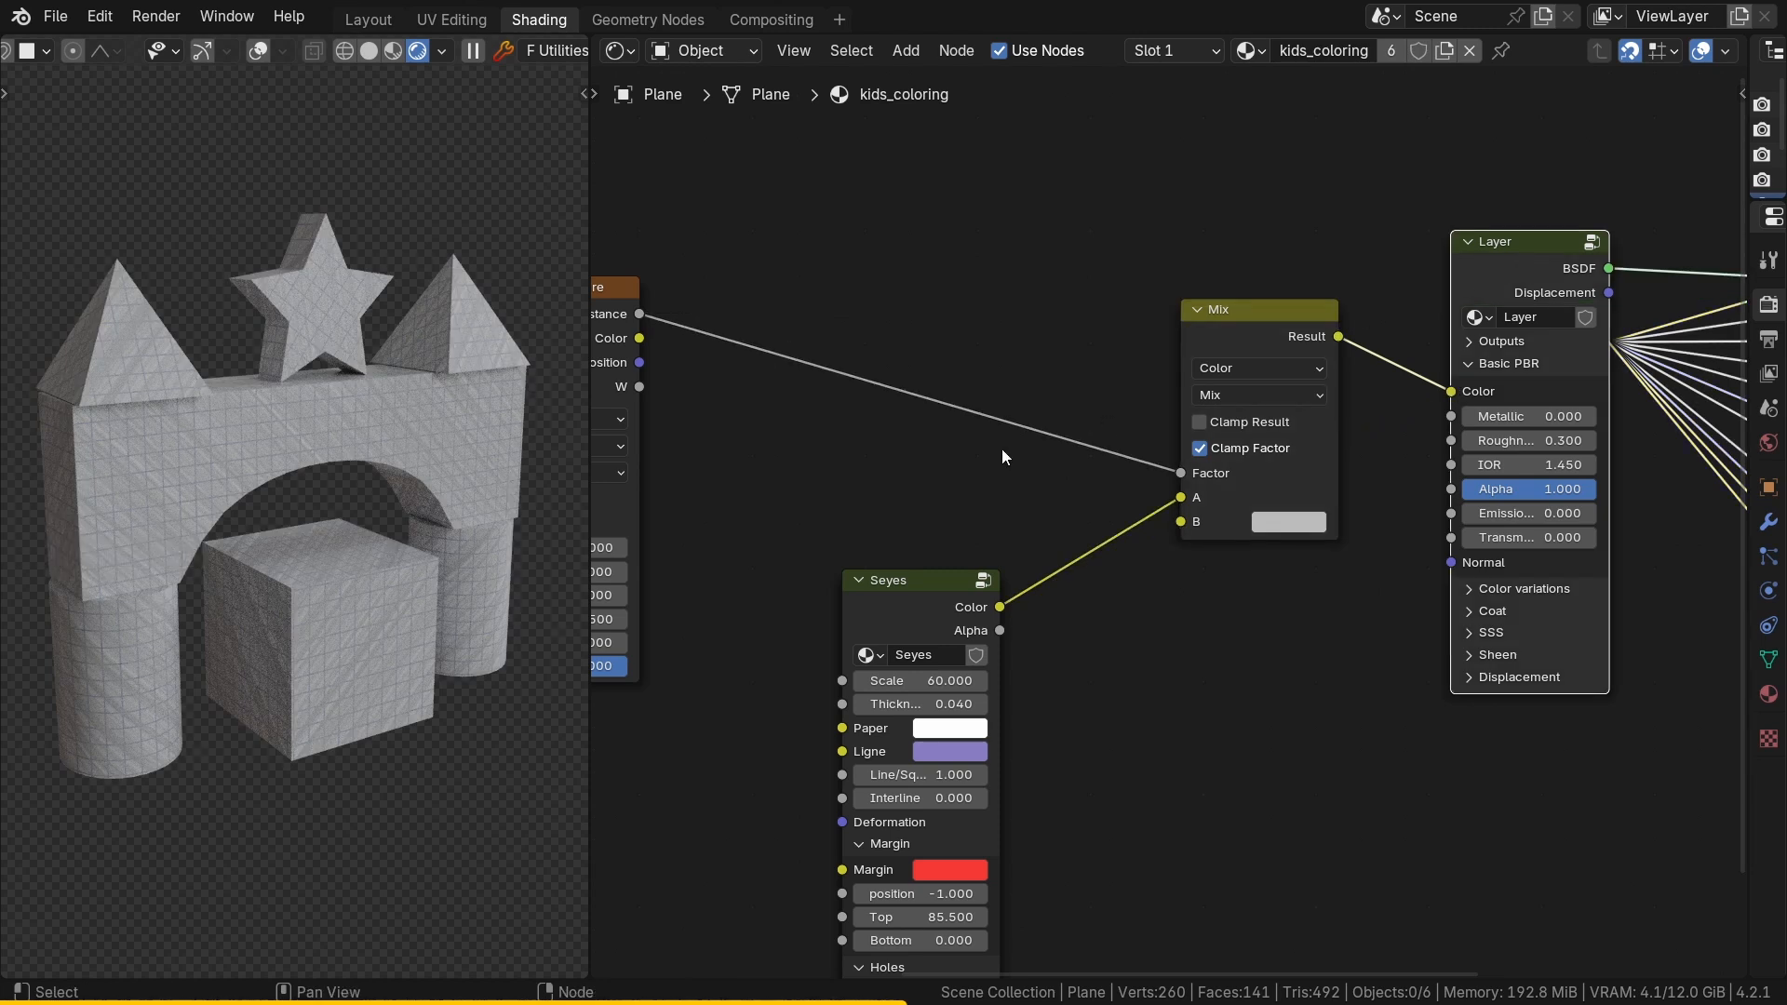
{"action": "middle_click_drag", "start_coordinate": [372, 521], "coordinate": [374, 521]}
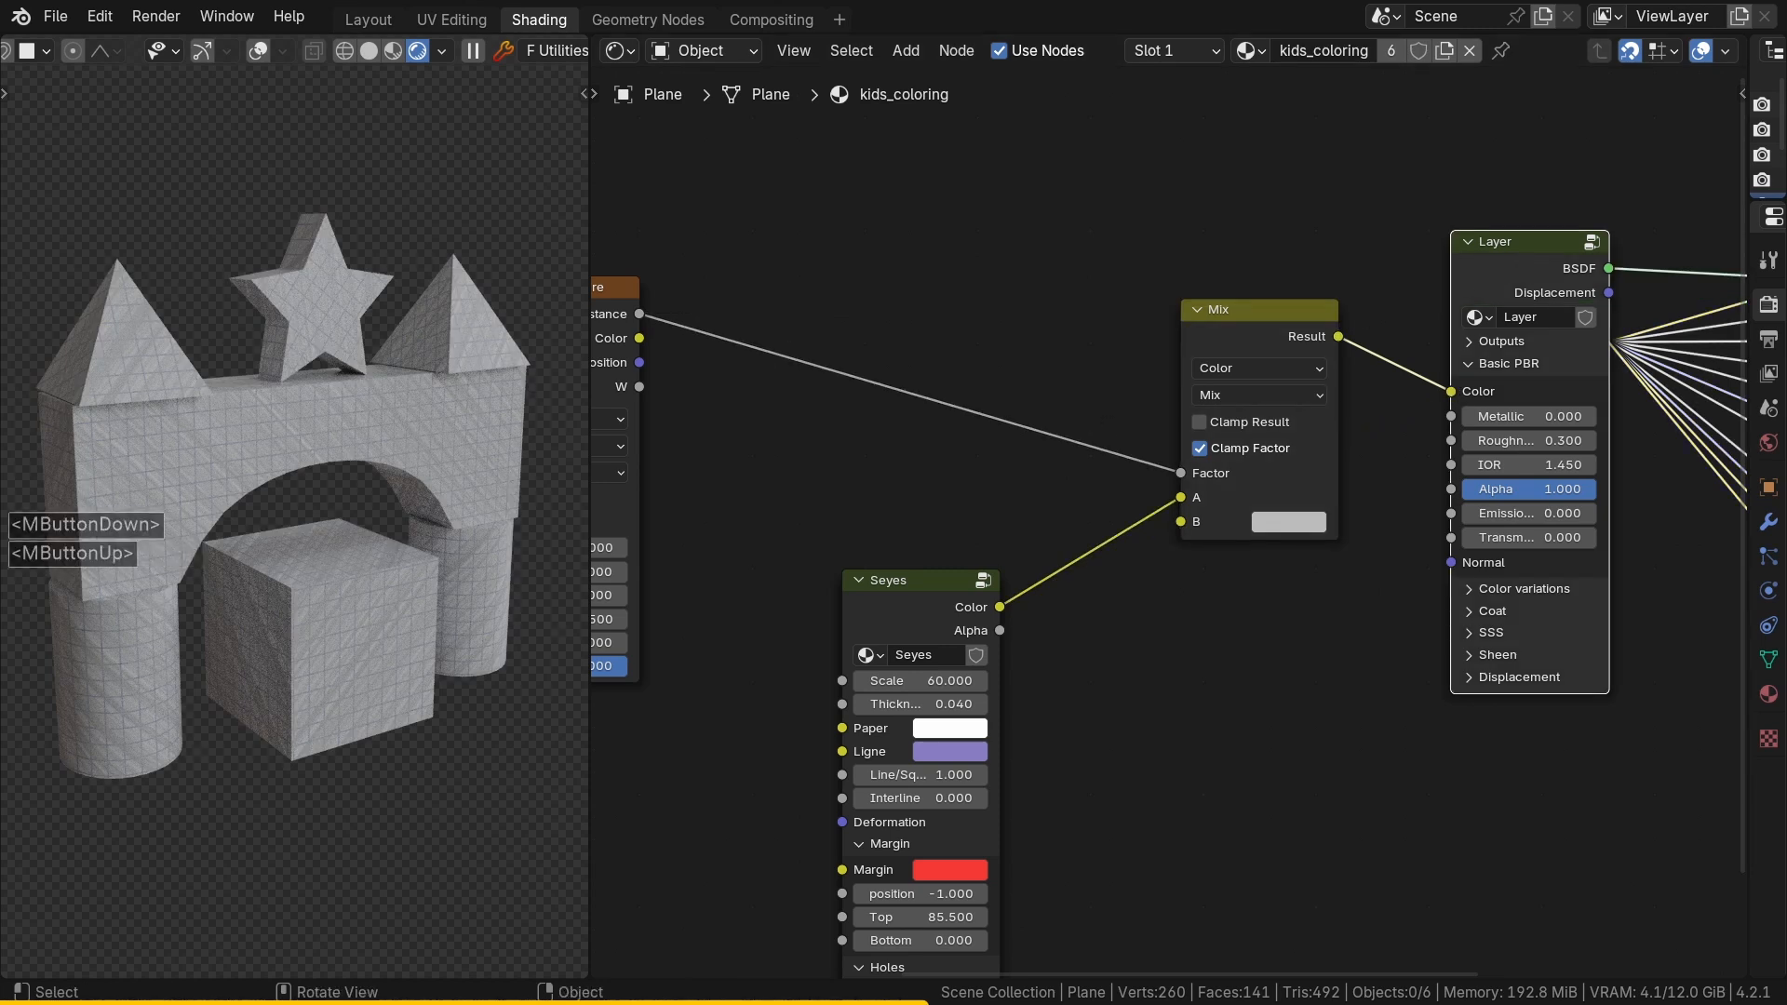
Step: Set the Mix node's B color to hex 2C79BB
{"action": "left_click", "coordinate": [1288, 524]}
{"action": "left_click", "coordinate": [1435, 389]}
{"action": "left_click", "coordinate": [1398, 424]}
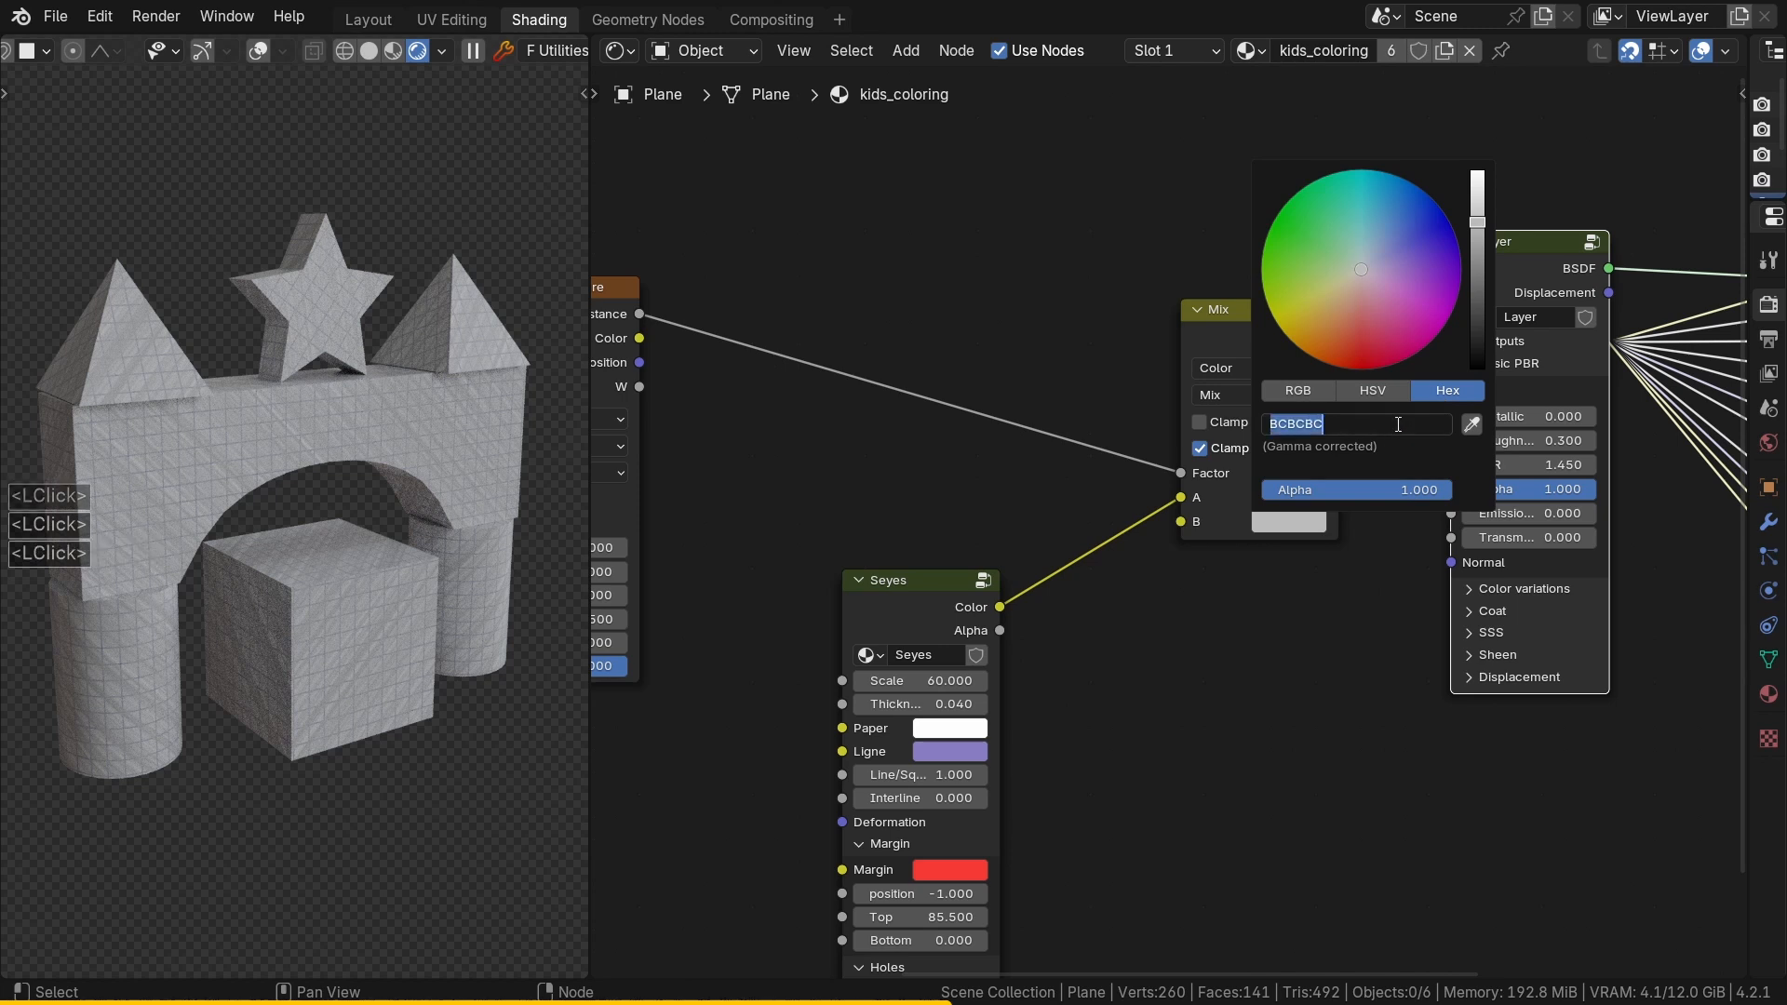
{"action": "type", "text": "2"}
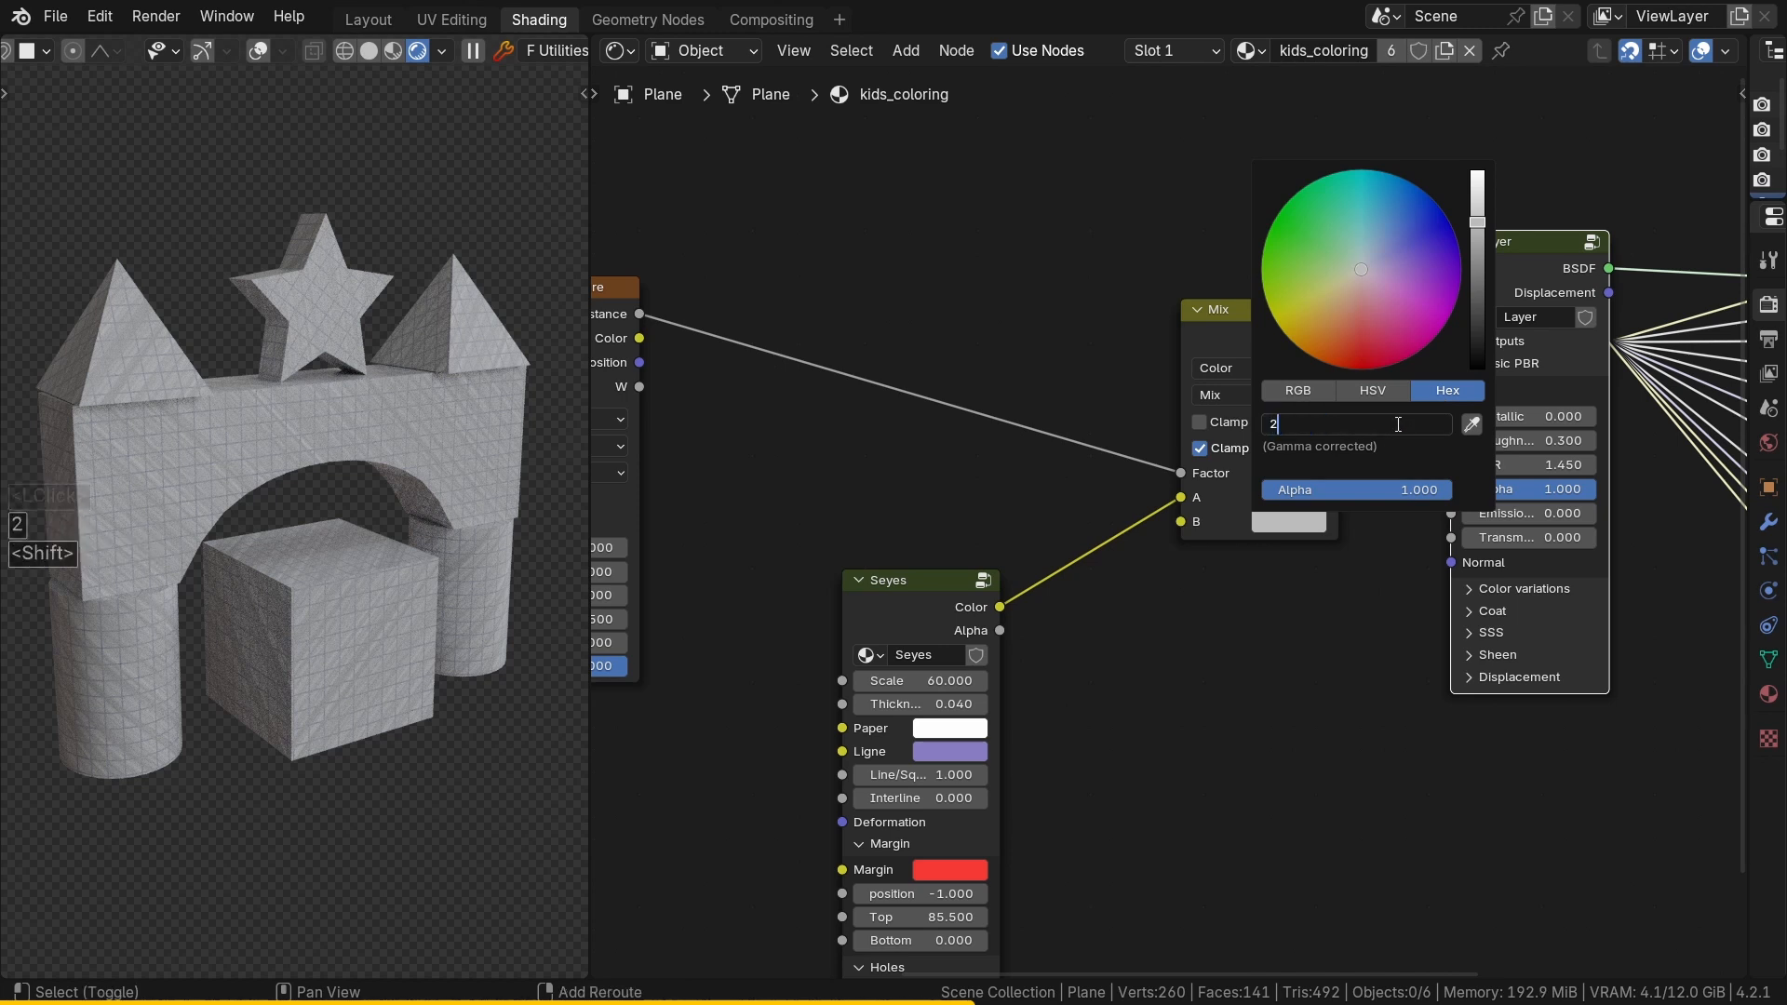
{"action": "type", "text": "C7"}
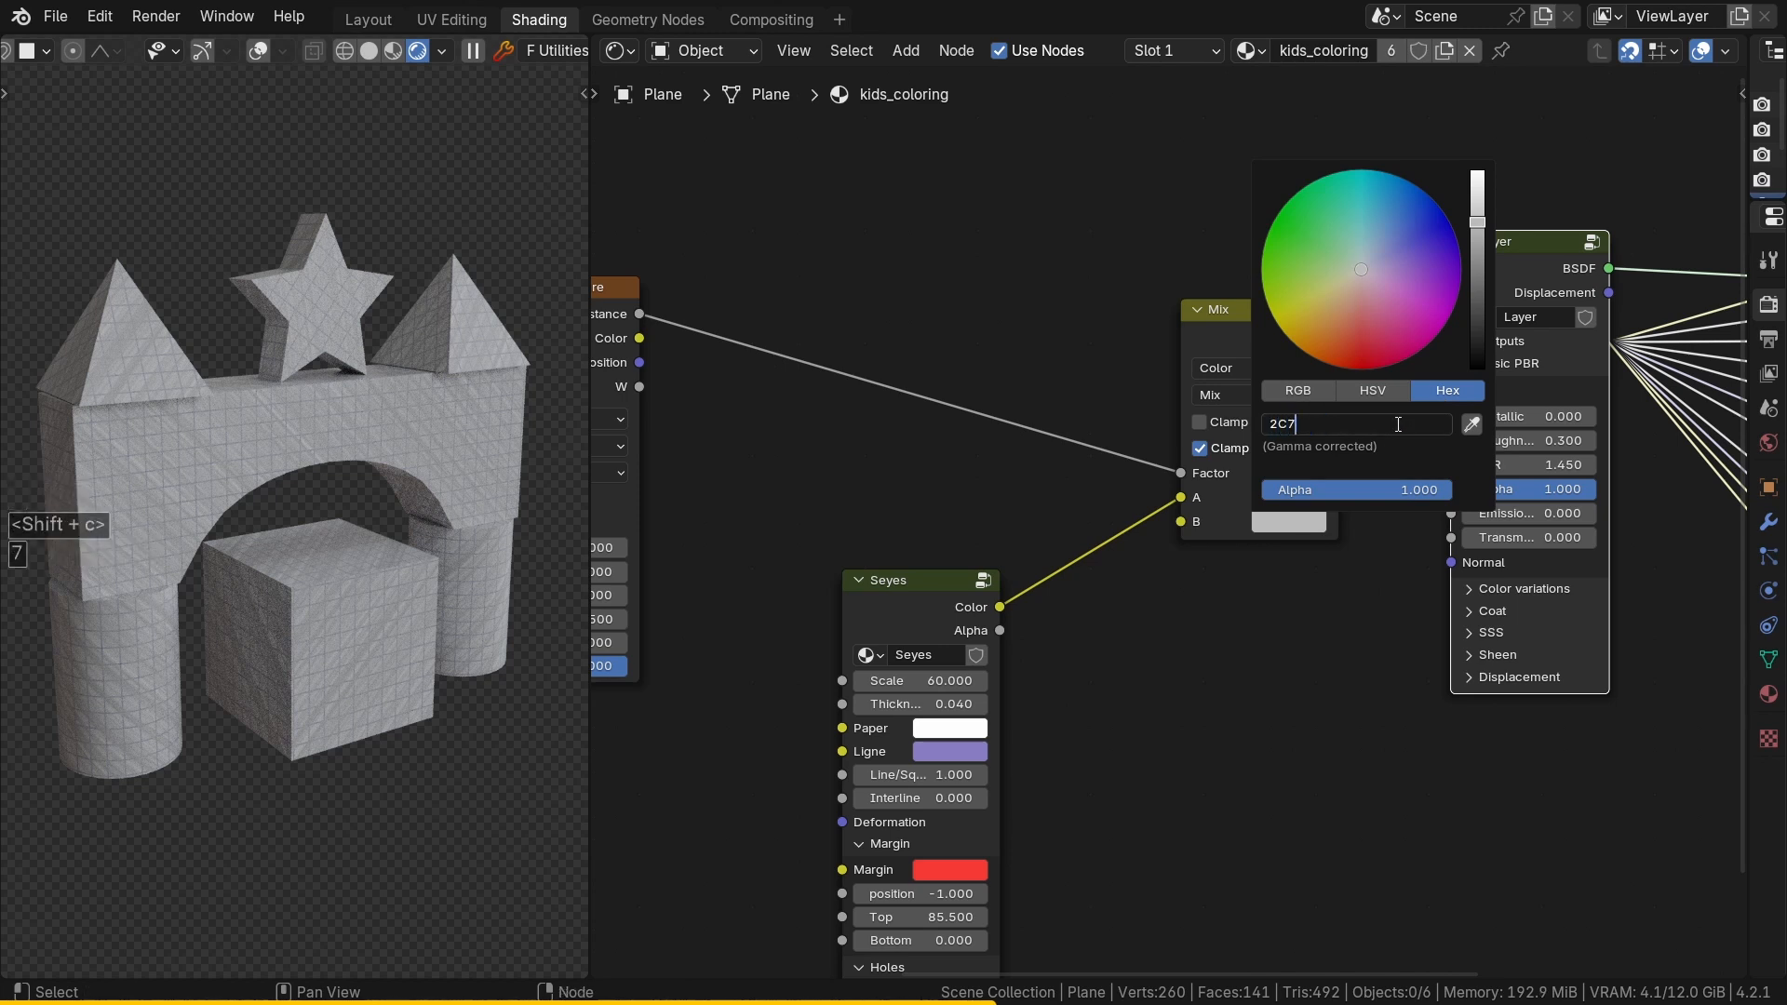
{"action": "type", "text": "9"}
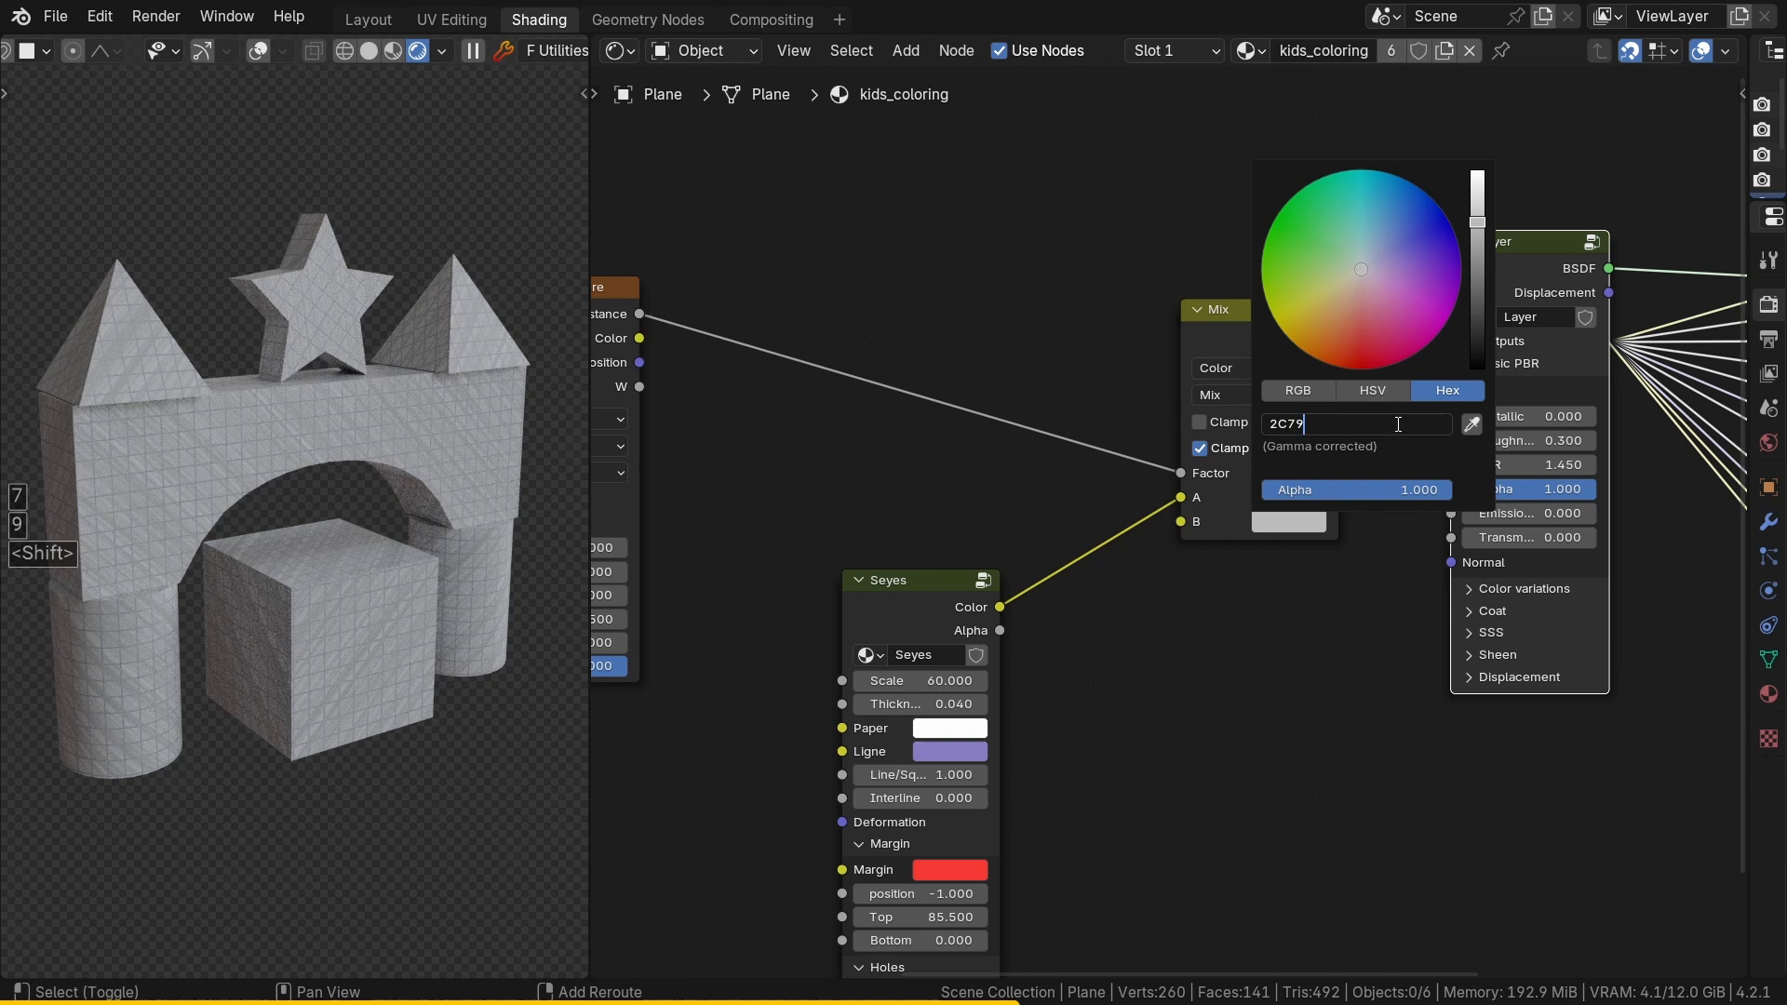
{"action": "type", "text": "BB"}
{"action": "key", "text": "Return"}
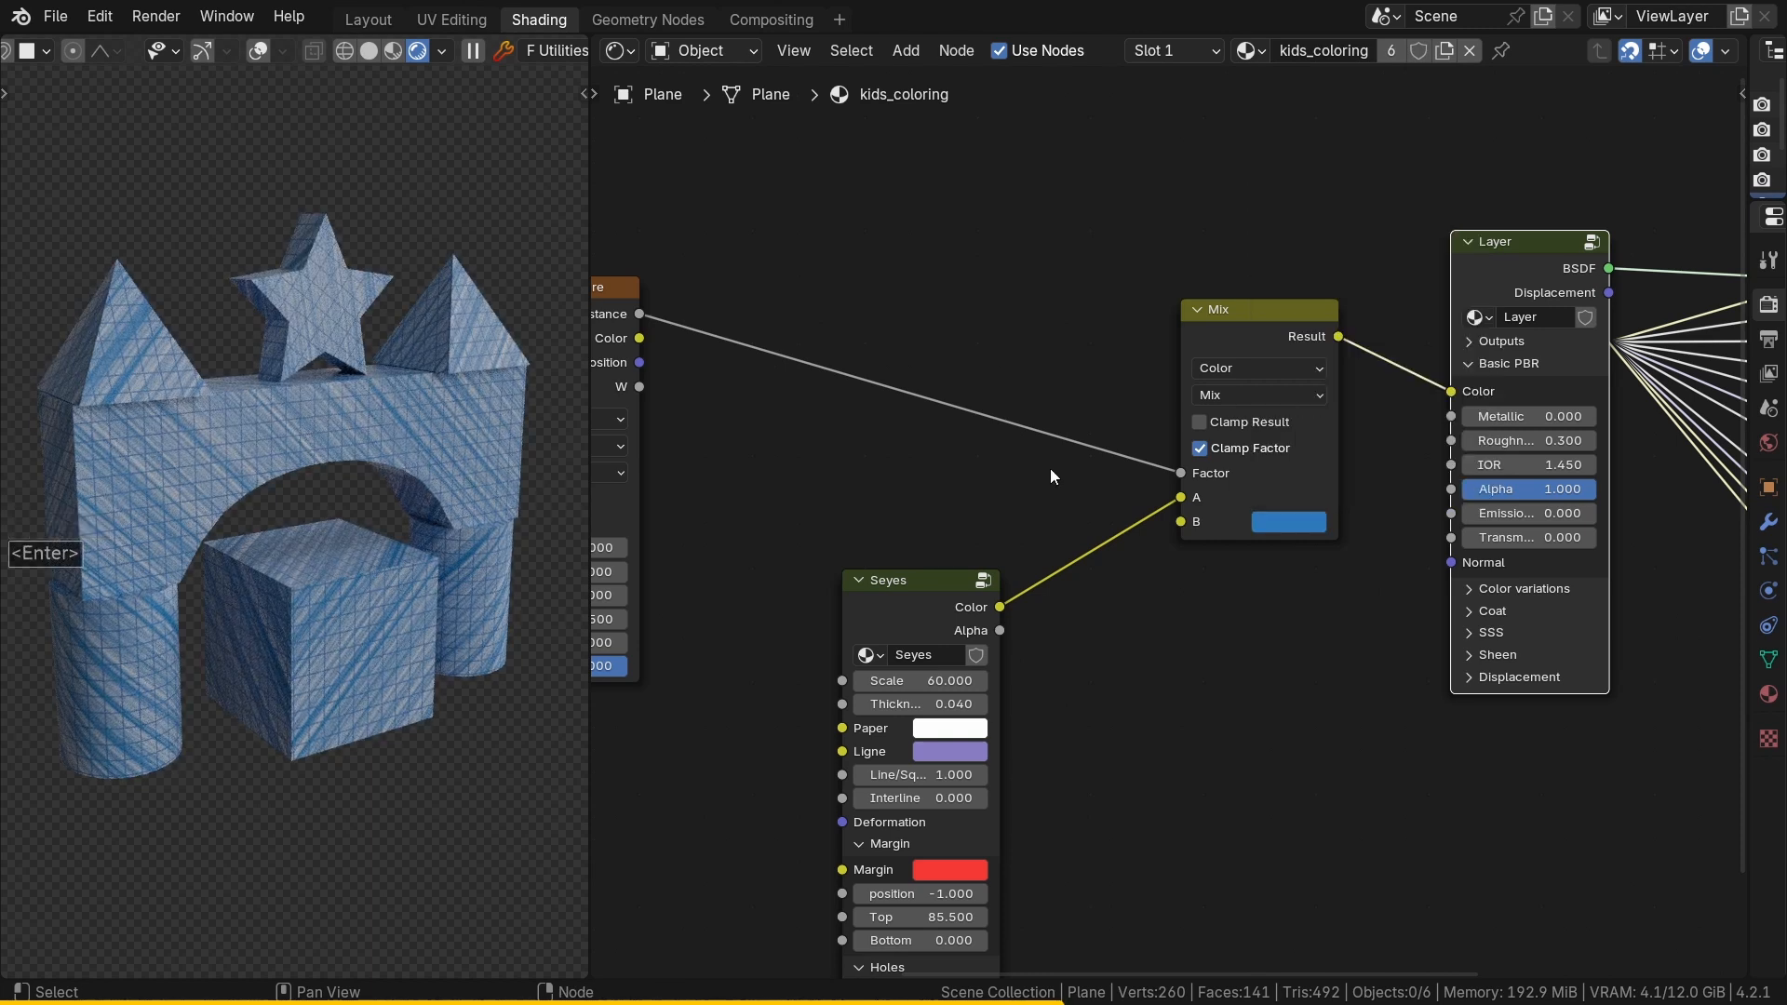
Step: Duplicate the Mapping and Voronoi Texture nodes with their input links kept, and place the copies below the originals
{"action": "middle_click_drag", "start_coordinate": [823, 480], "coordinate": [1106, 360]}
{"action": "left_click_drag", "start_coordinate": [1154, 484], "coordinate": [1178, 553]}
{"action": "middle_click_drag", "start_coordinate": [953, 517], "coordinate": [1373, 533]}
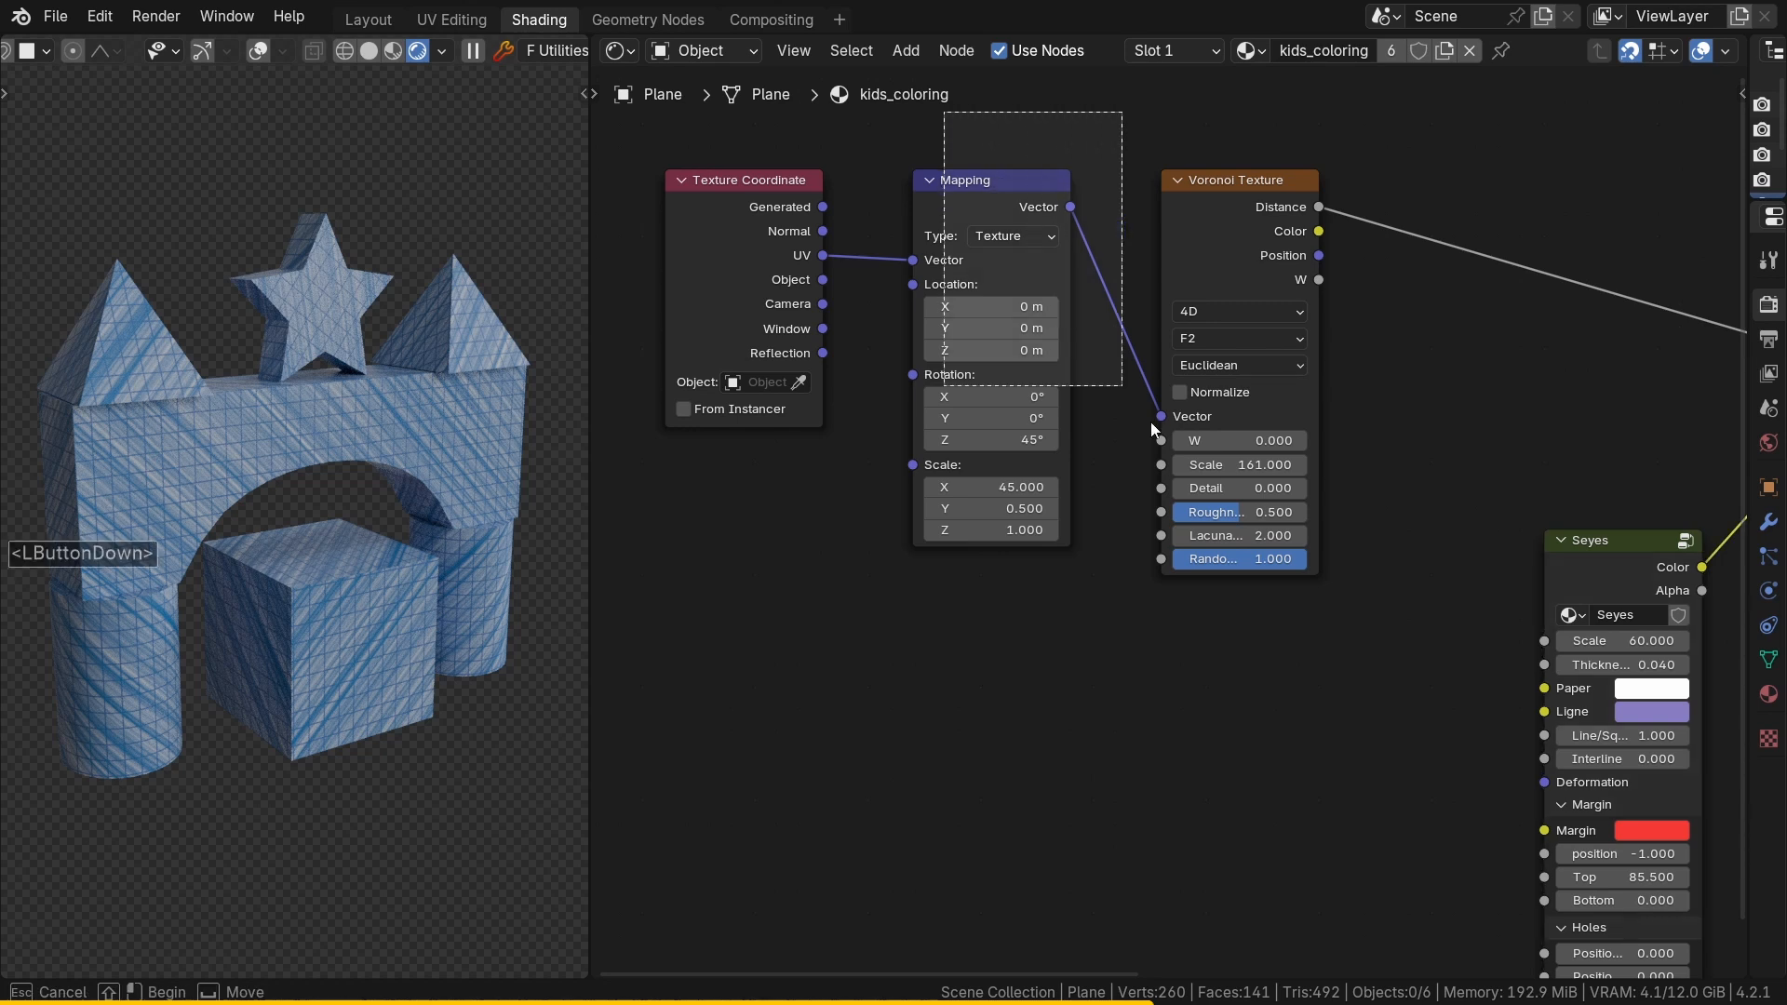
{"action": "middle_click_drag", "start_coordinate": [1150, 422], "coordinate": [1076, 349]}
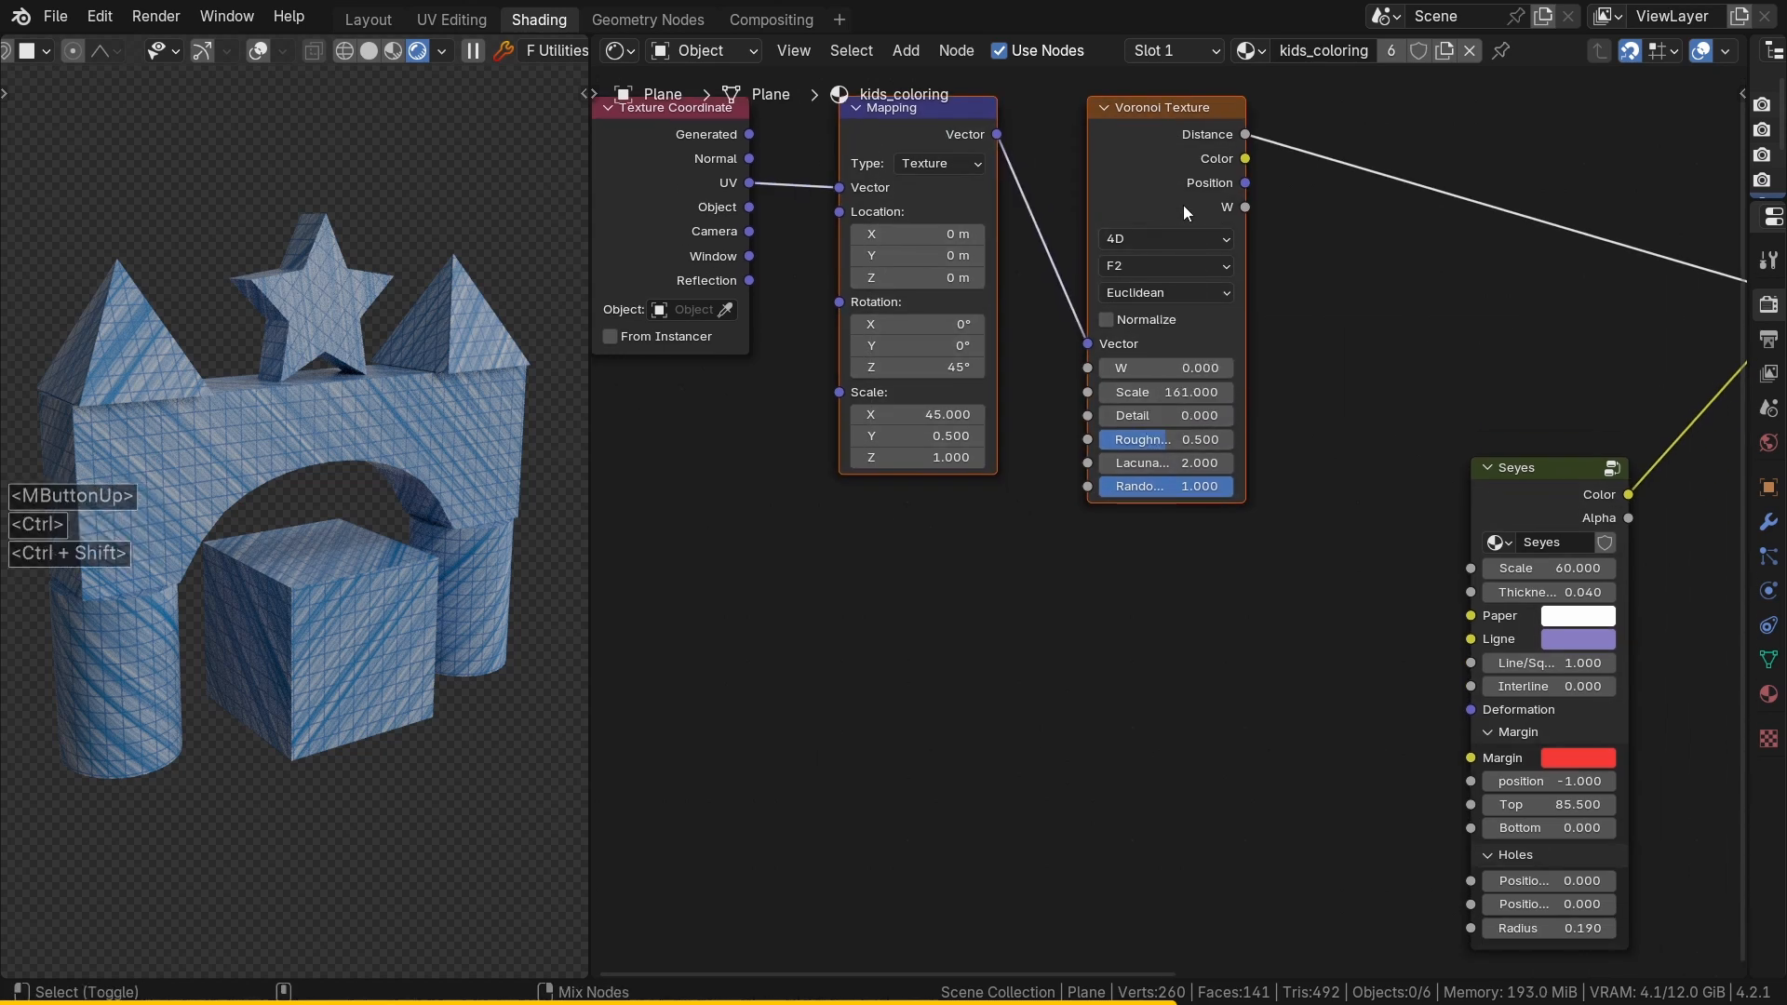
{"action": "key", "text": "ctrl+shift+d"}
{"action": "left_click", "coordinate": [1178, 604]}
{"action": "middle_click_drag", "start_coordinate": [1178, 607], "coordinate": [1161, 465]}
Step: Set the duplicated Mapping node's Z rotation to 40°
{"action": "left_click", "coordinate": [777, 742]}
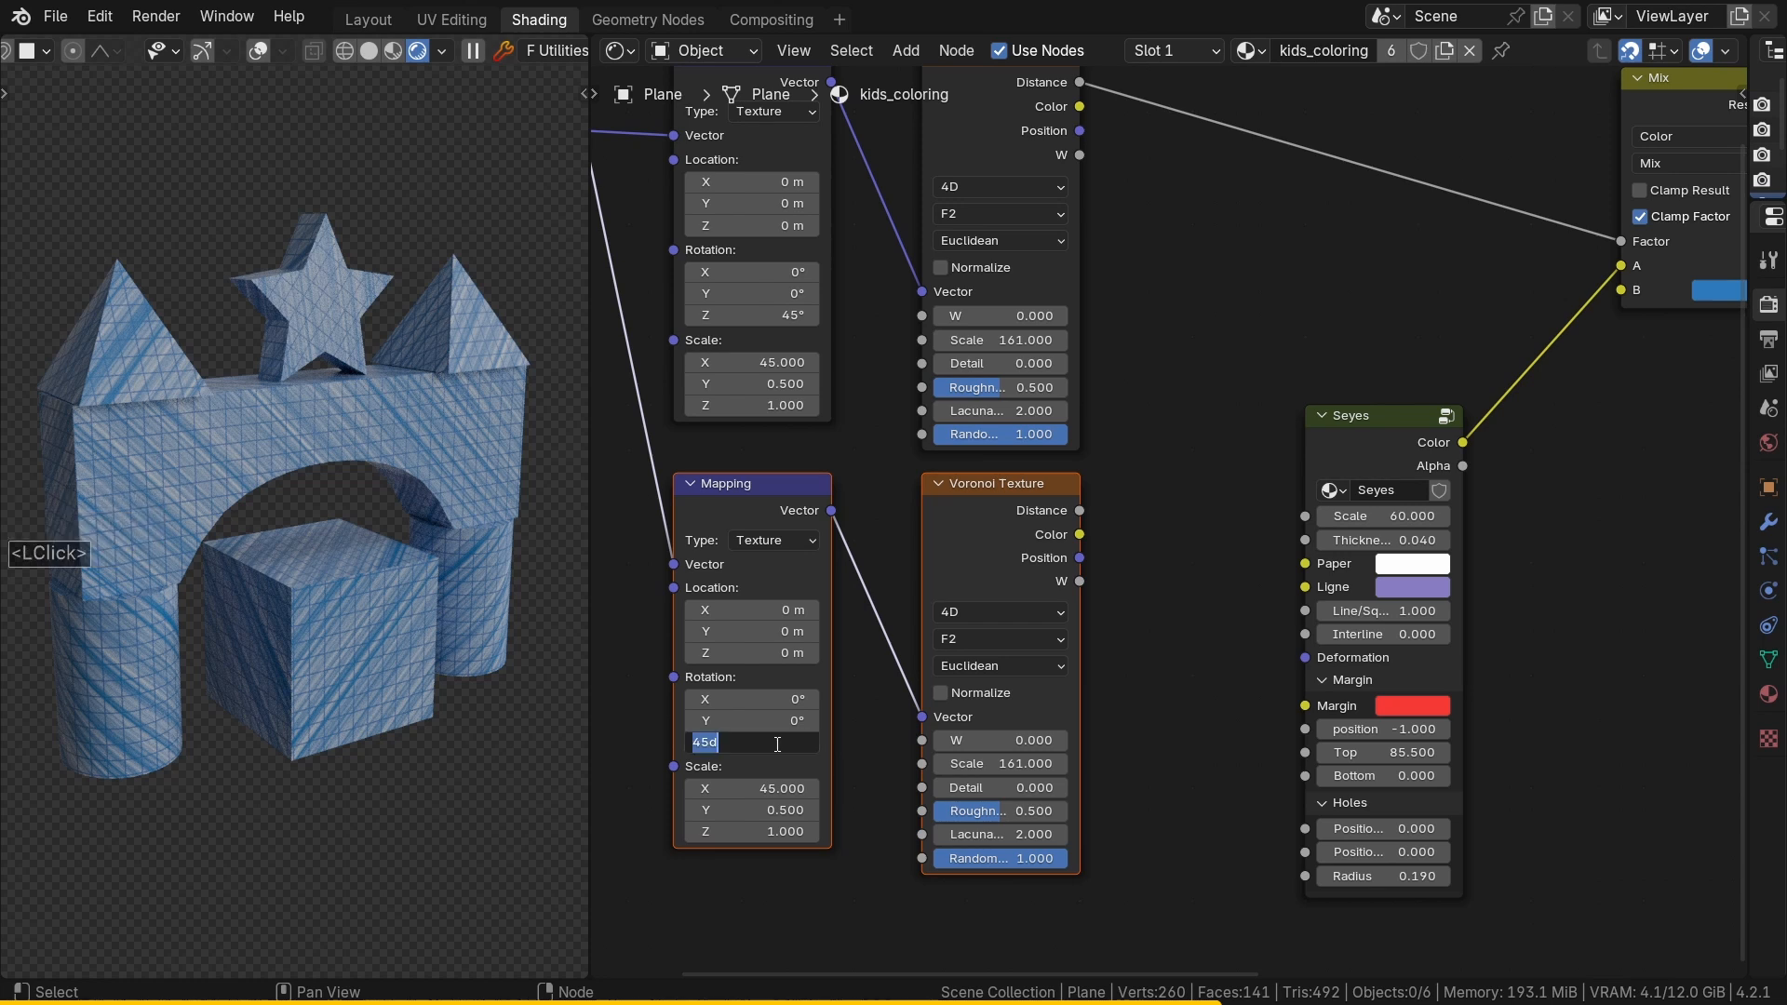
{"action": "type", "text": "40"}
{"action": "key", "text": "Return"}
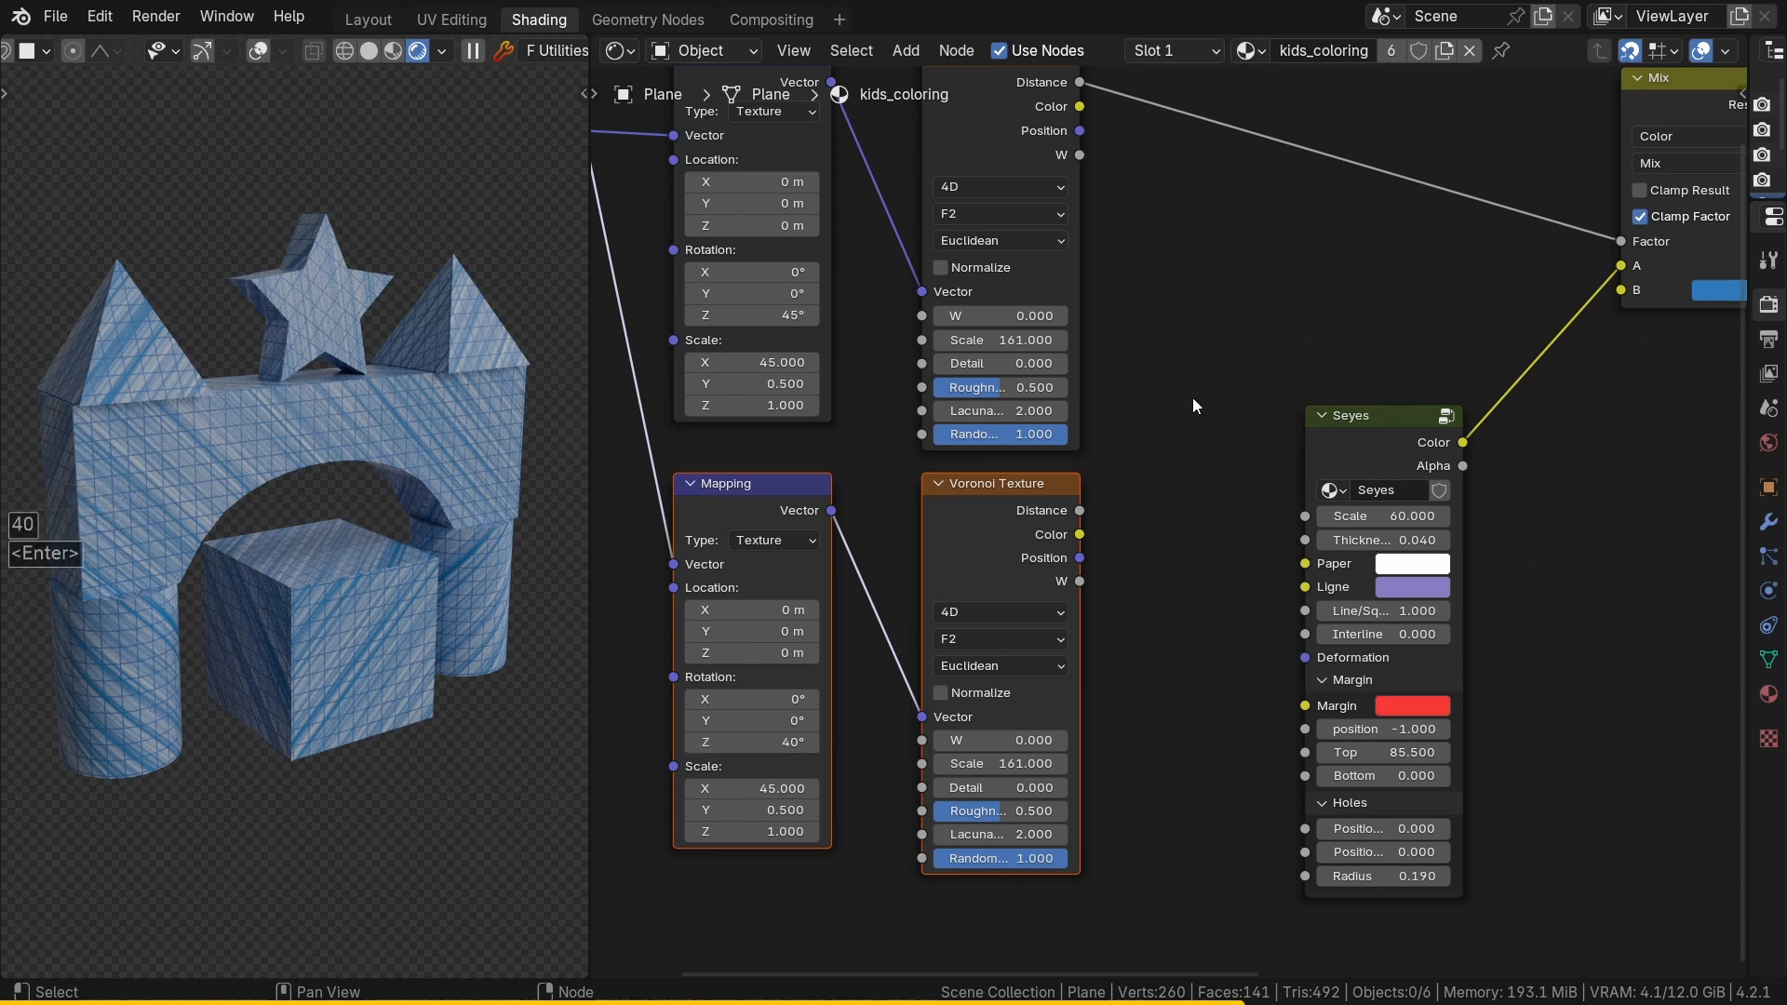
Step: Insert a Math node set to Maximum between the first Voronoi and the Mix Factor, with the second Voronoi's Distance as its other input
{"action": "middle_click_drag", "start_coordinate": [1192, 396], "coordinate": [1063, 510]}
{"action": "key", "text": "shift+a"}
{"action": "left_click", "coordinate": [1176, 305]}
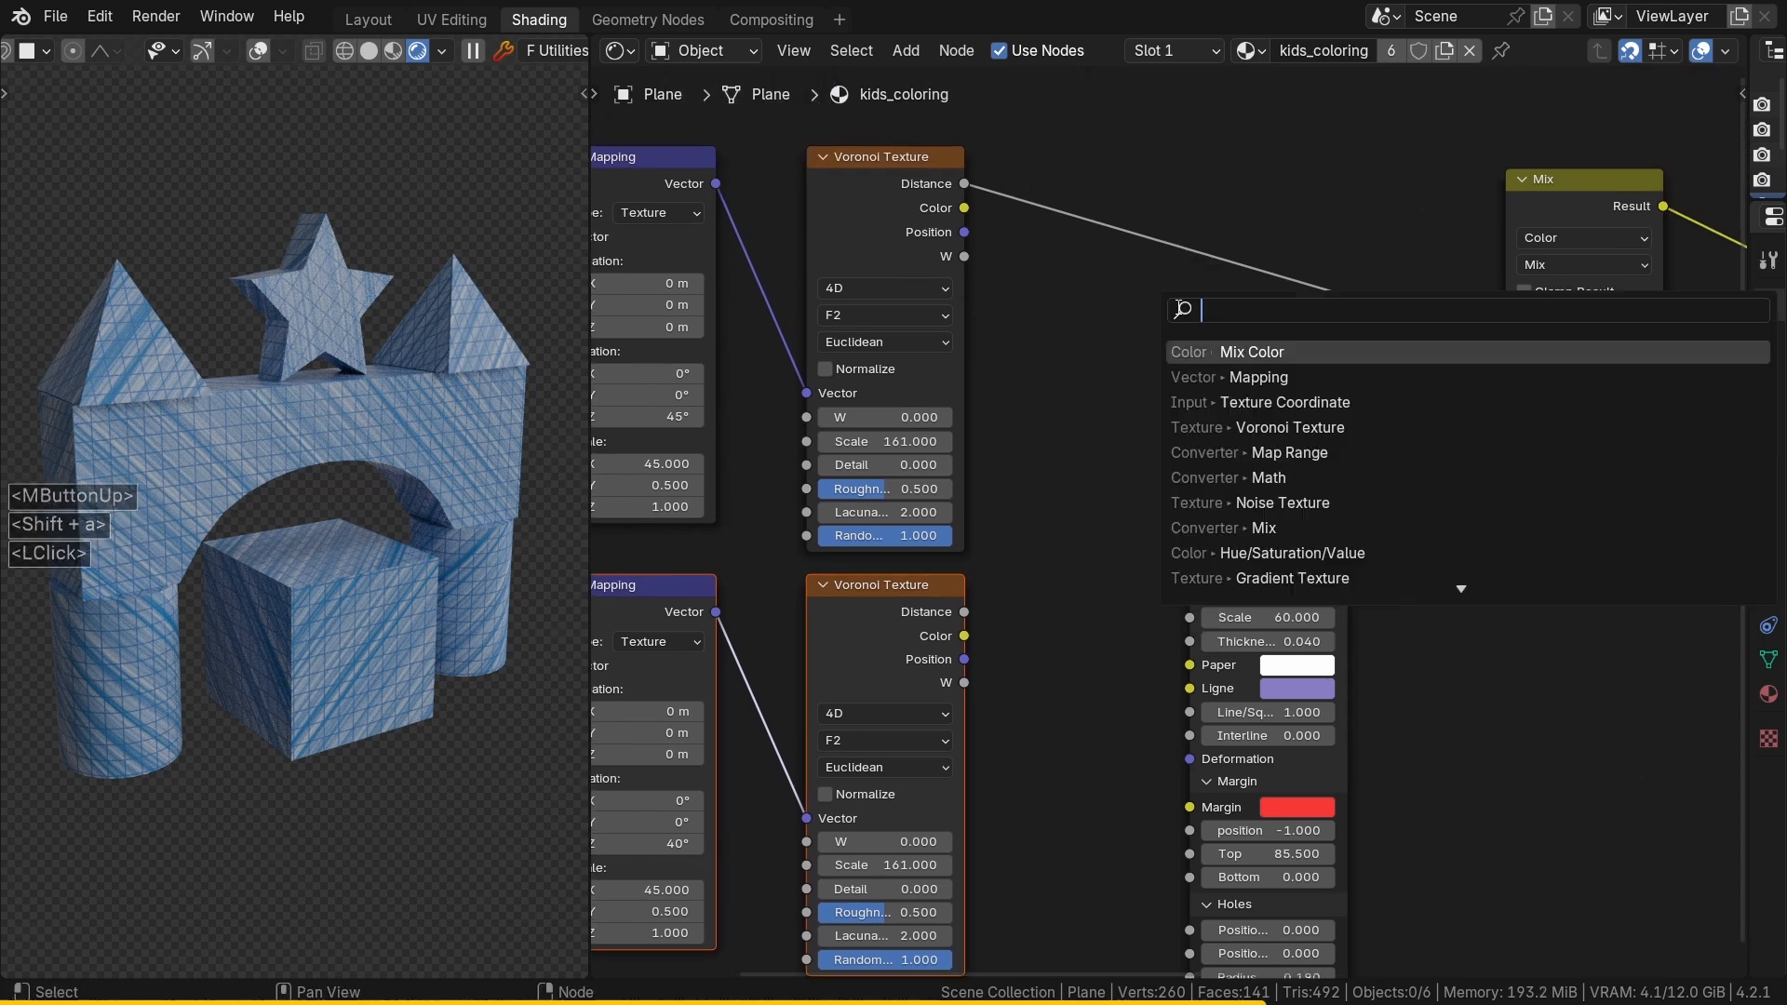
{"action": "type", "text": "math"}
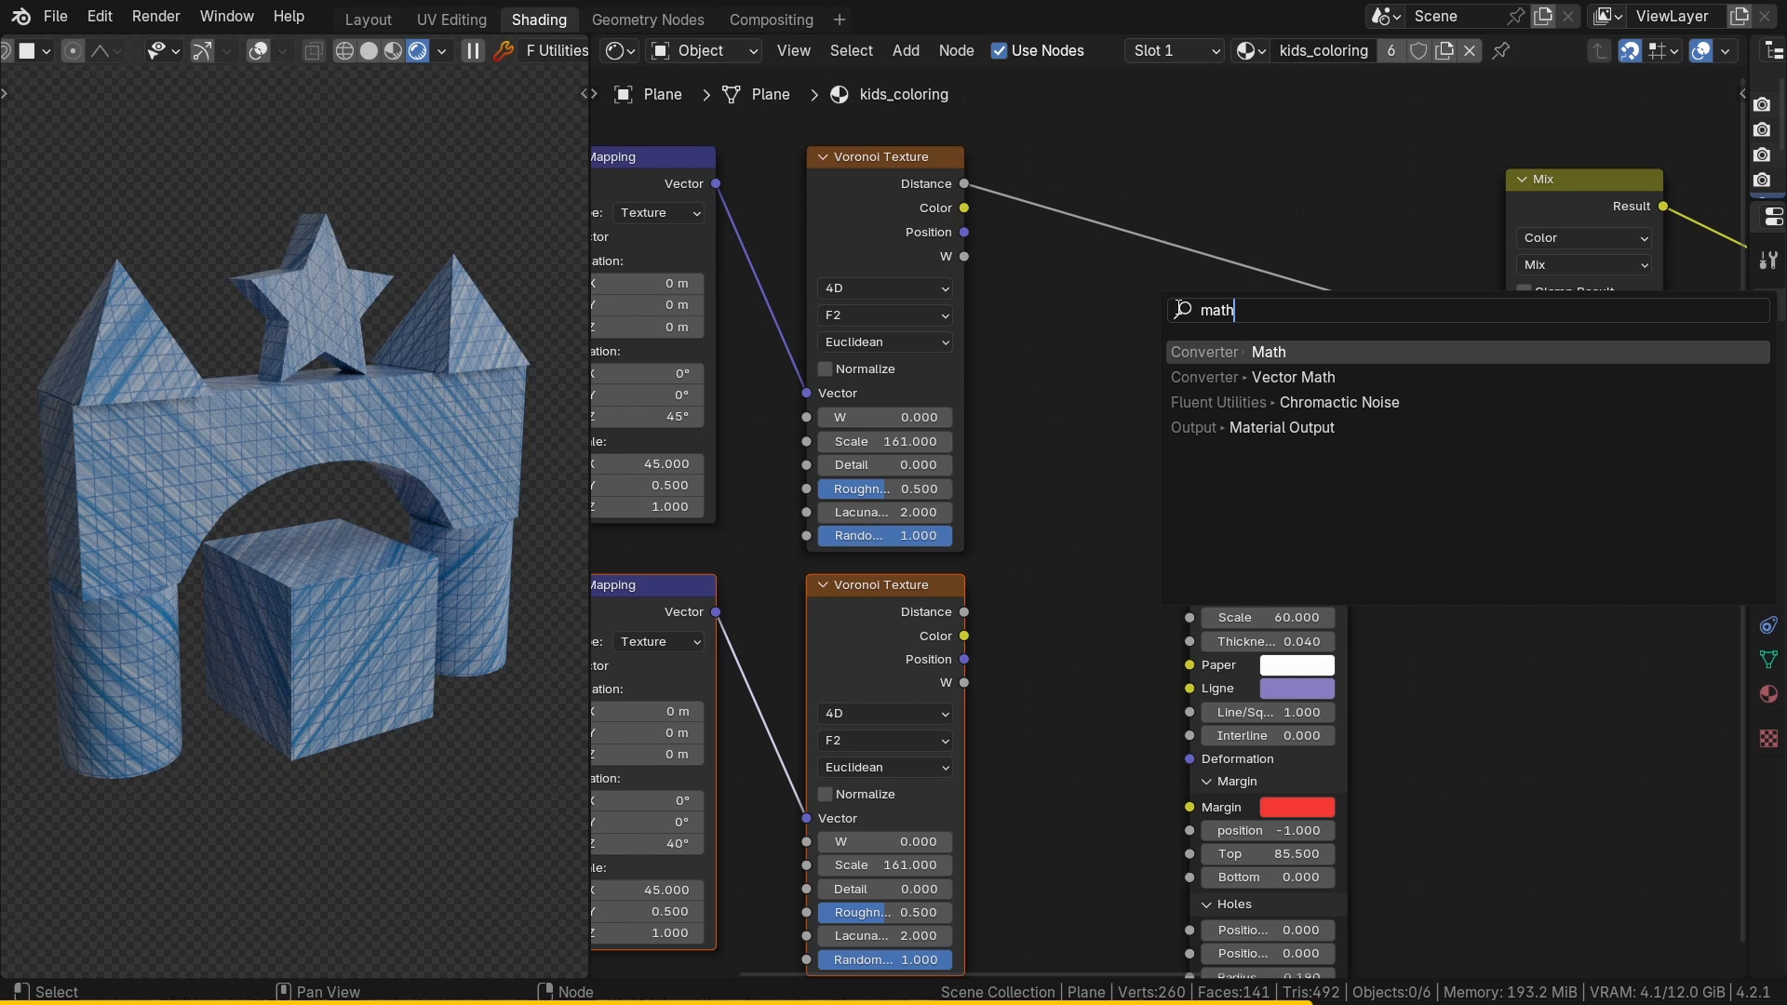
{"action": "key", "text": "Return"}
{"action": "left_click", "coordinate": [1115, 223]}
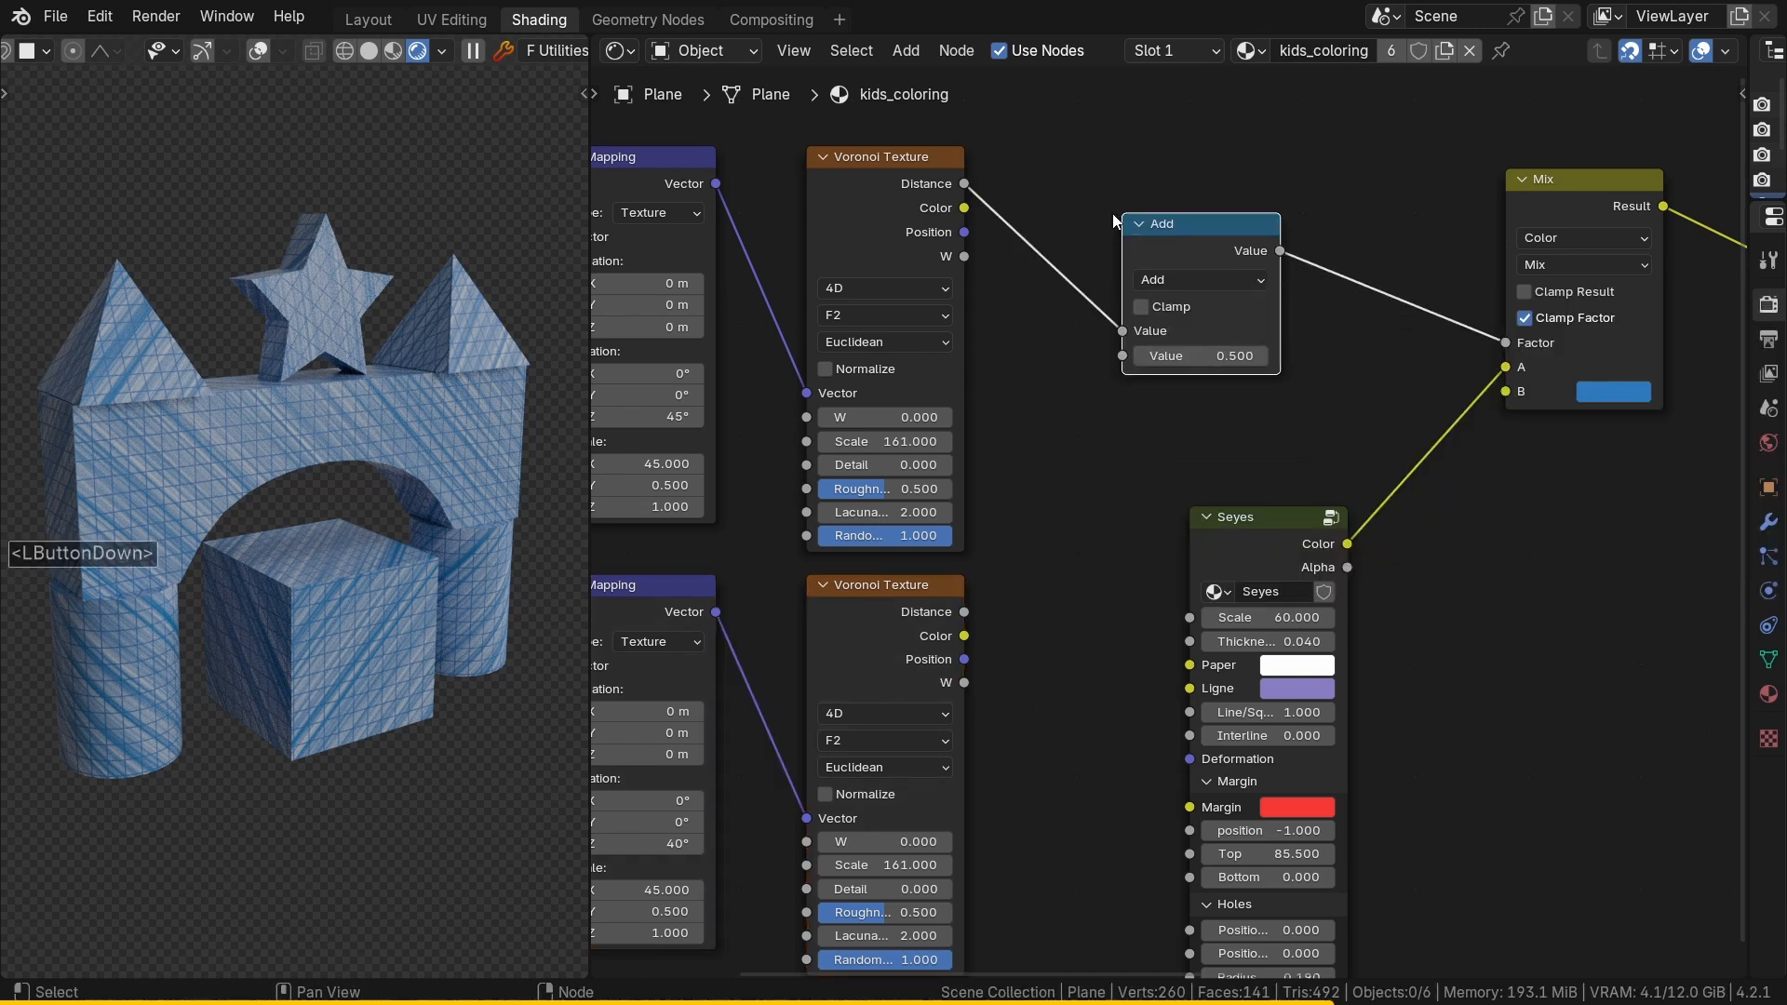
{"action": "left_click", "coordinate": [1174, 277]}
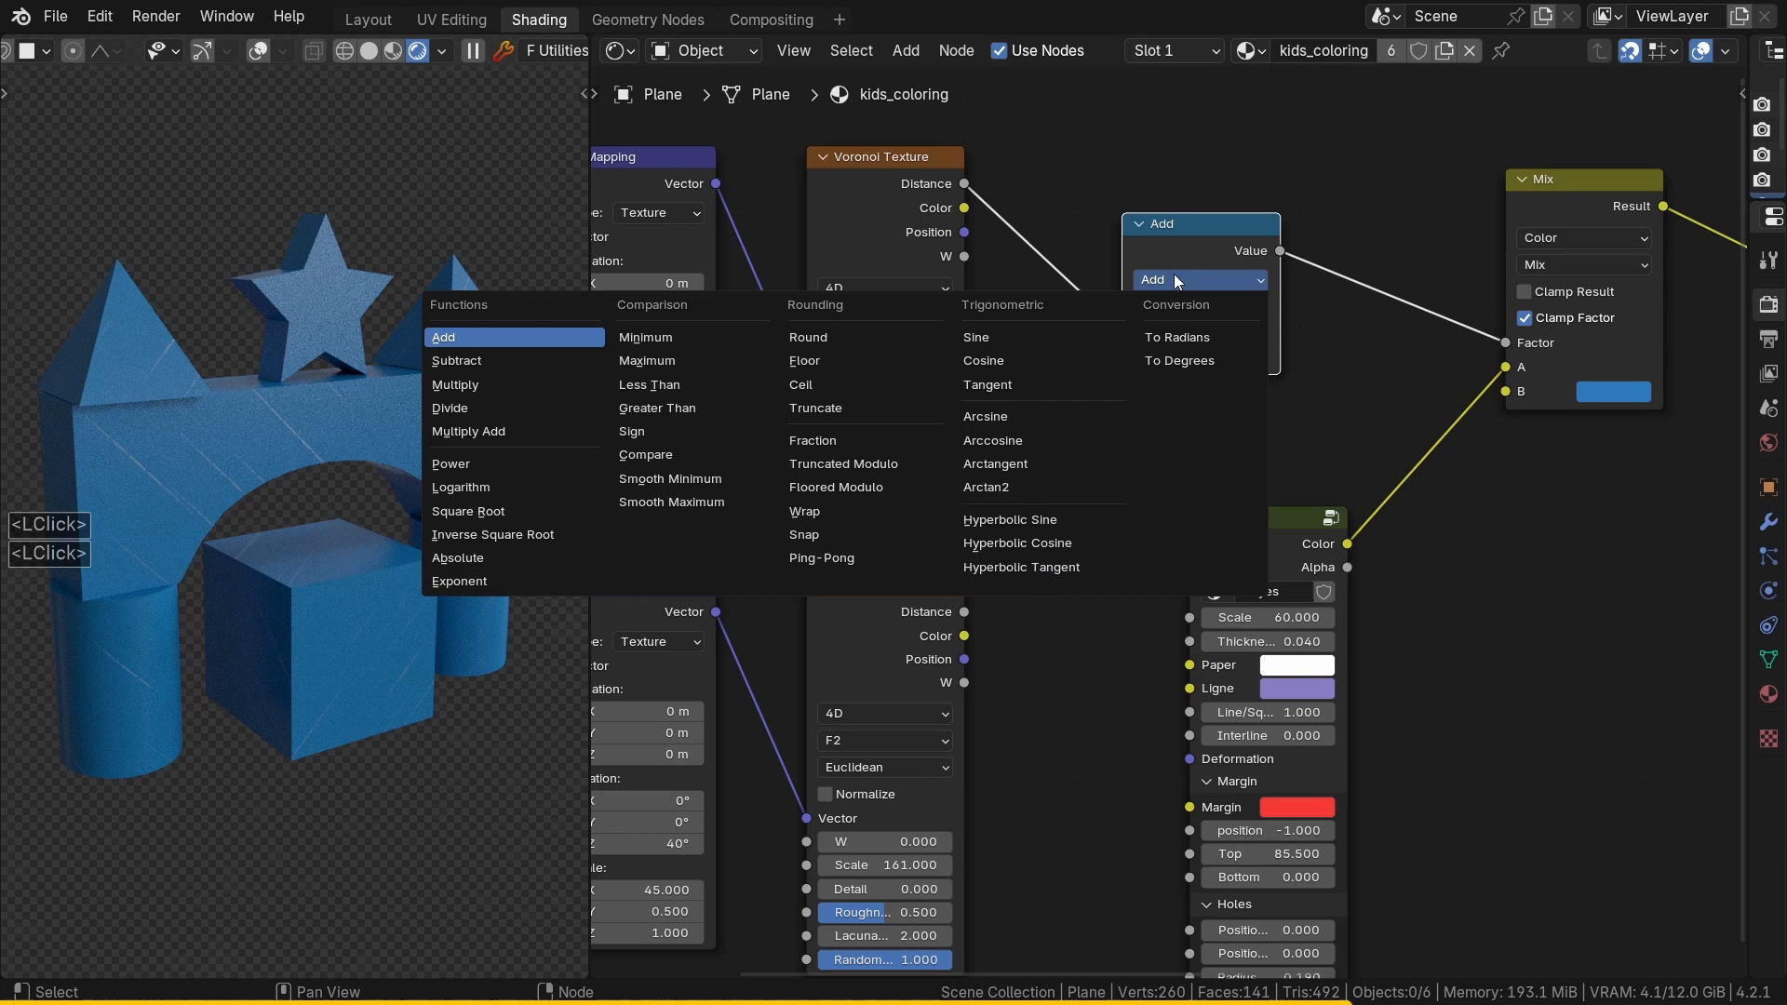
{"action": "left_click", "coordinate": [671, 367]}
{"action": "left_click_drag", "start_coordinate": [964, 612], "coordinate": [1131, 359]}
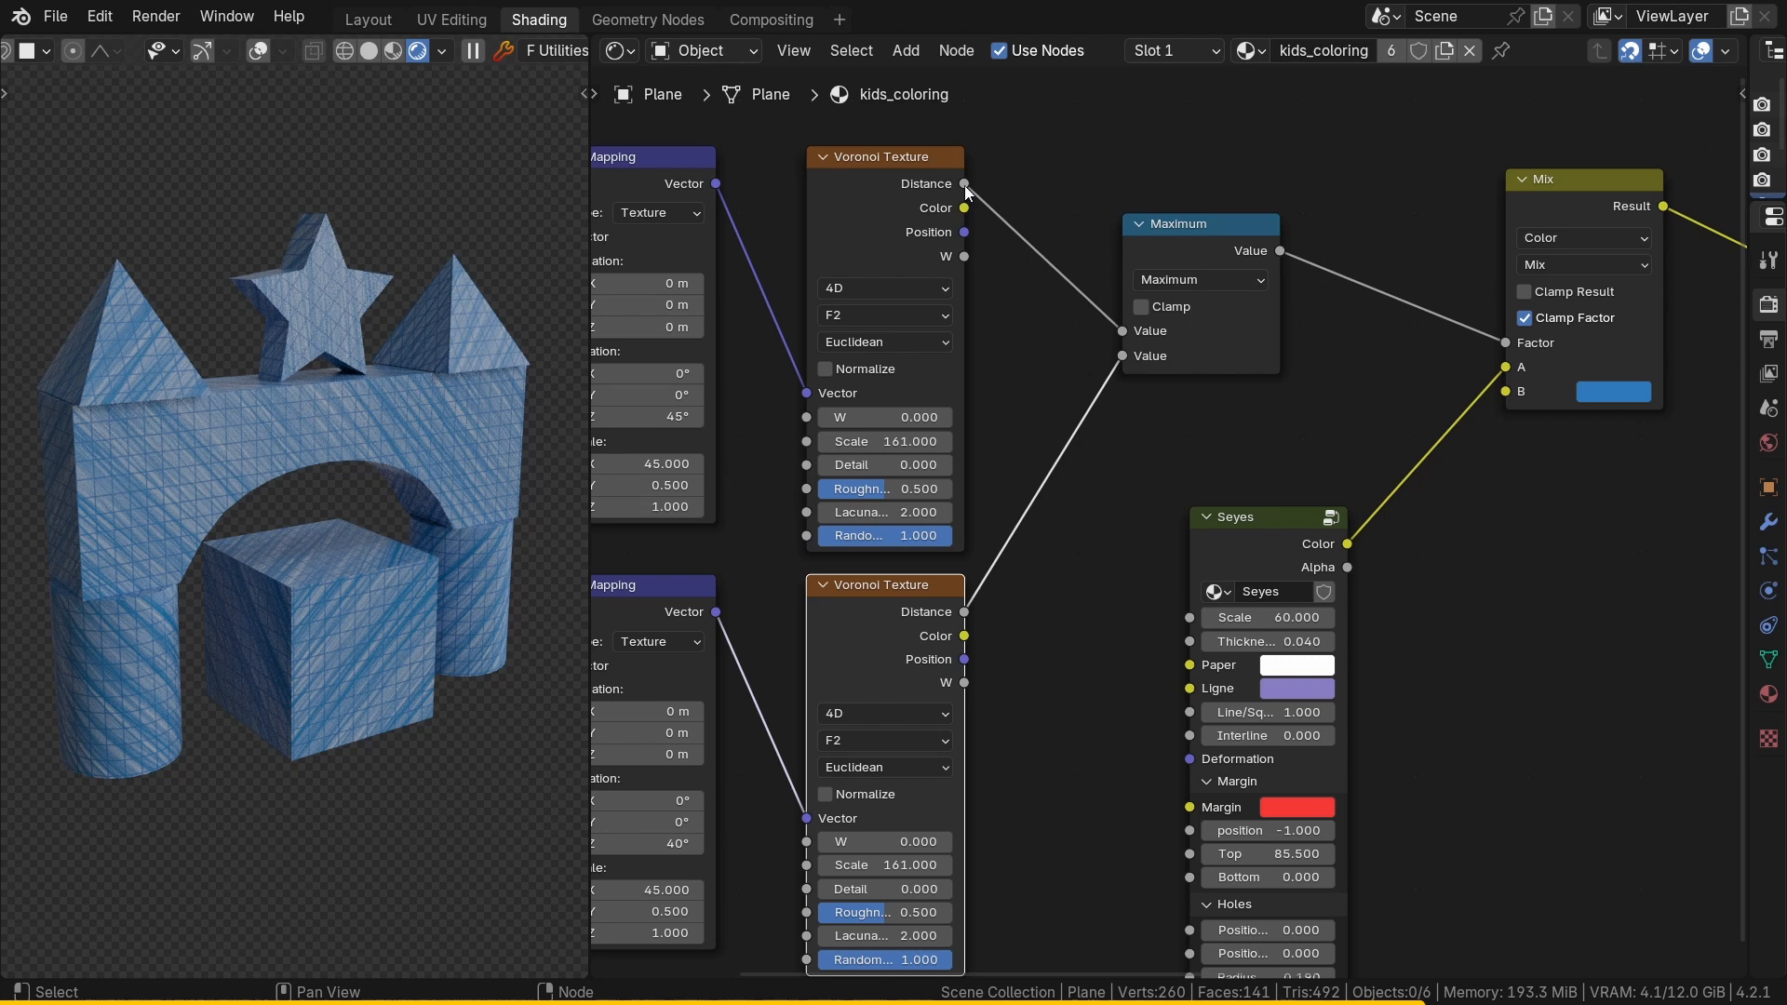
Step: Feed each Voronoi's Distance directly into the Mix Factor in turn for comparison, and restore the Maximum node's connection
{"action": "left_click_drag", "start_coordinate": [965, 185], "coordinate": [1504, 344]}
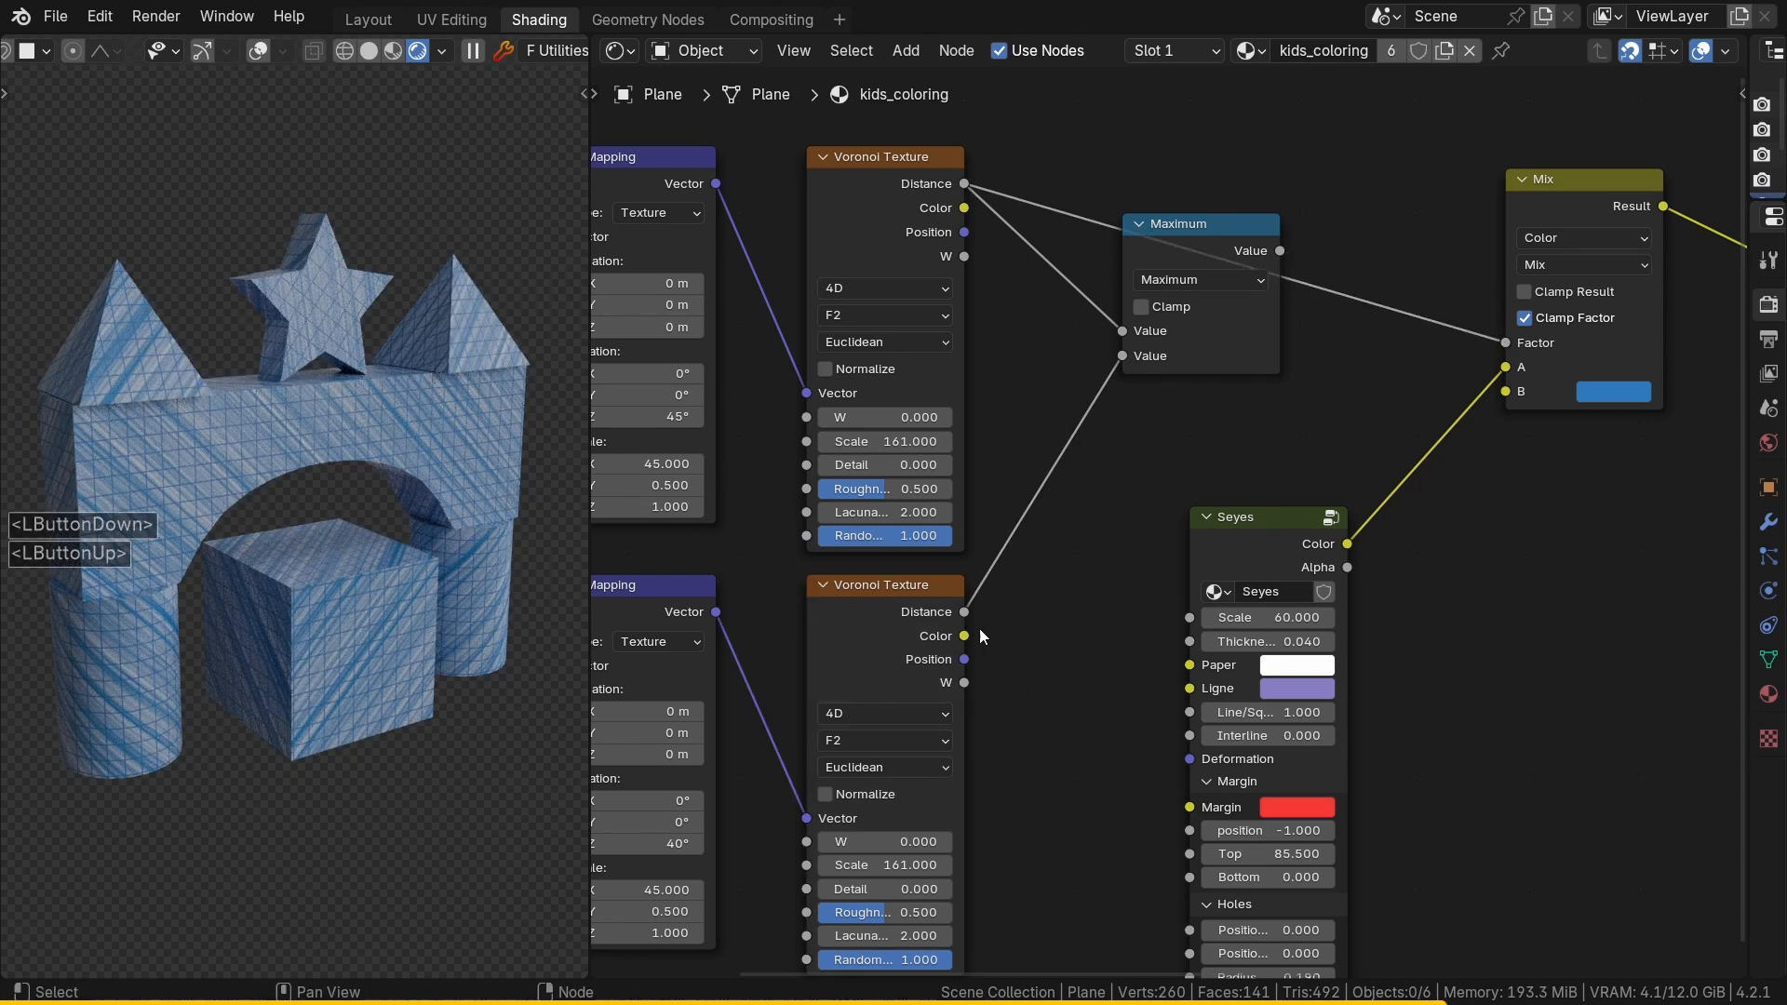
{"action": "left_click_drag", "start_coordinate": [964, 612], "coordinate": [1505, 343]}
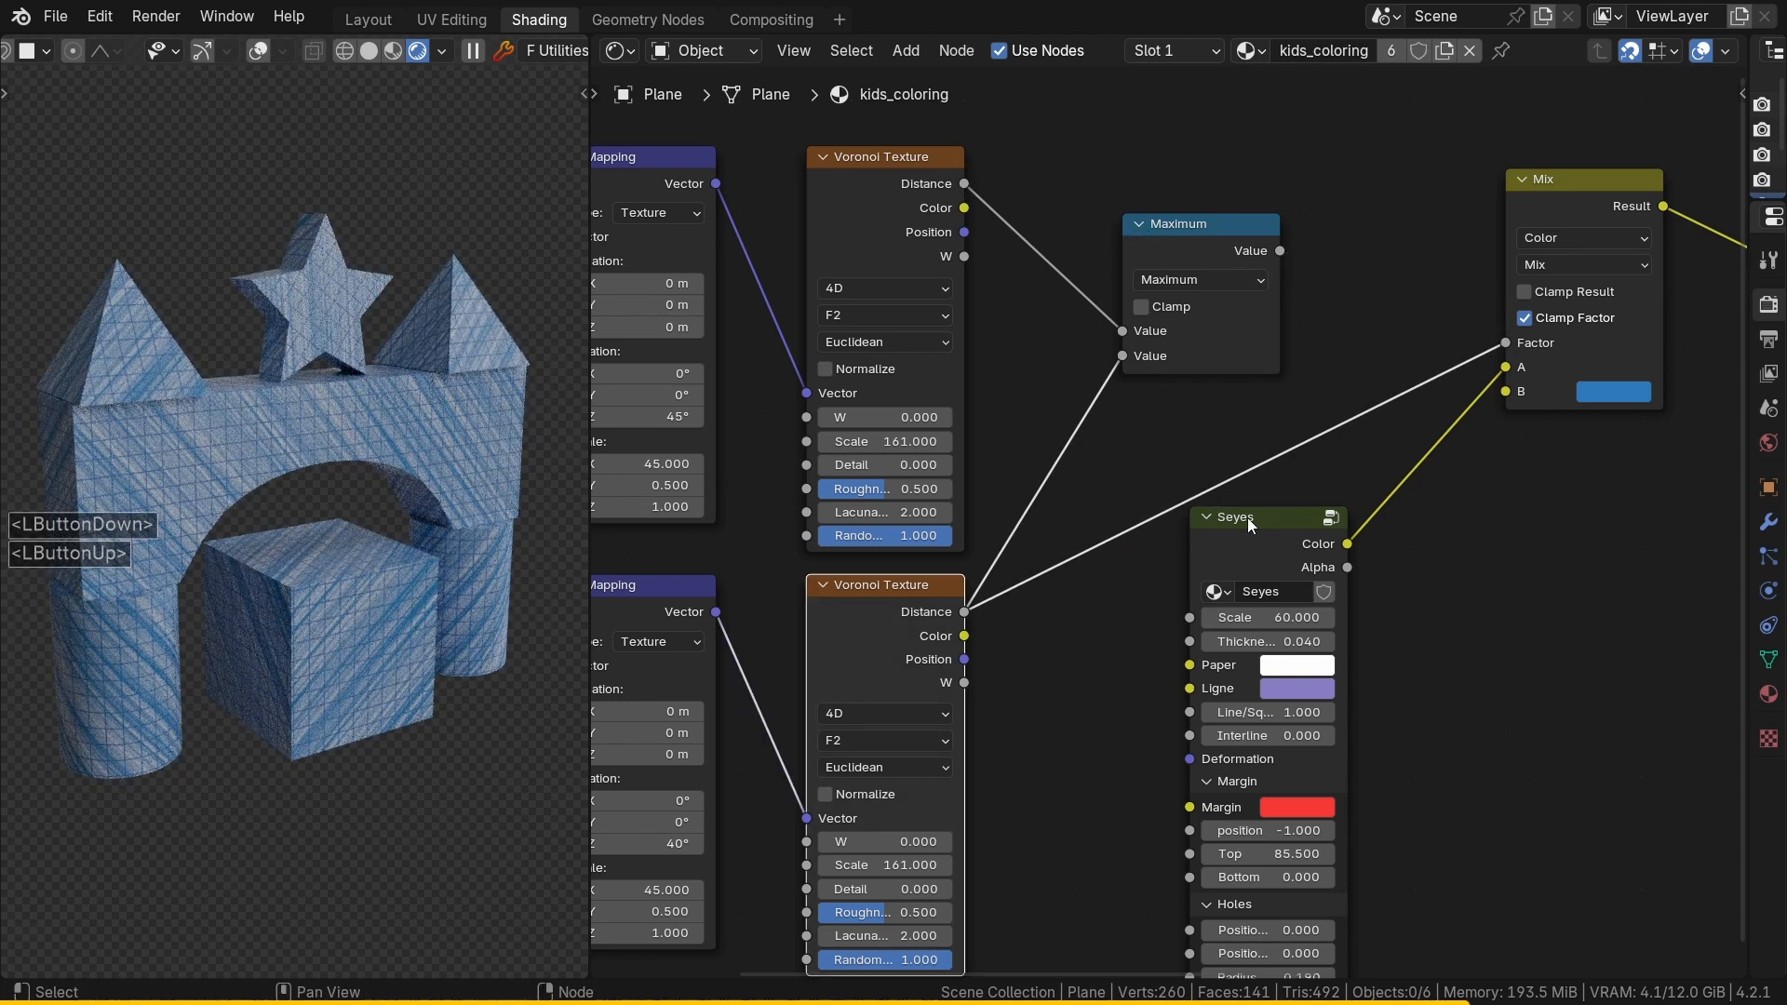
{"action": "left_click_drag", "start_coordinate": [1279, 250], "coordinate": [1505, 343]}
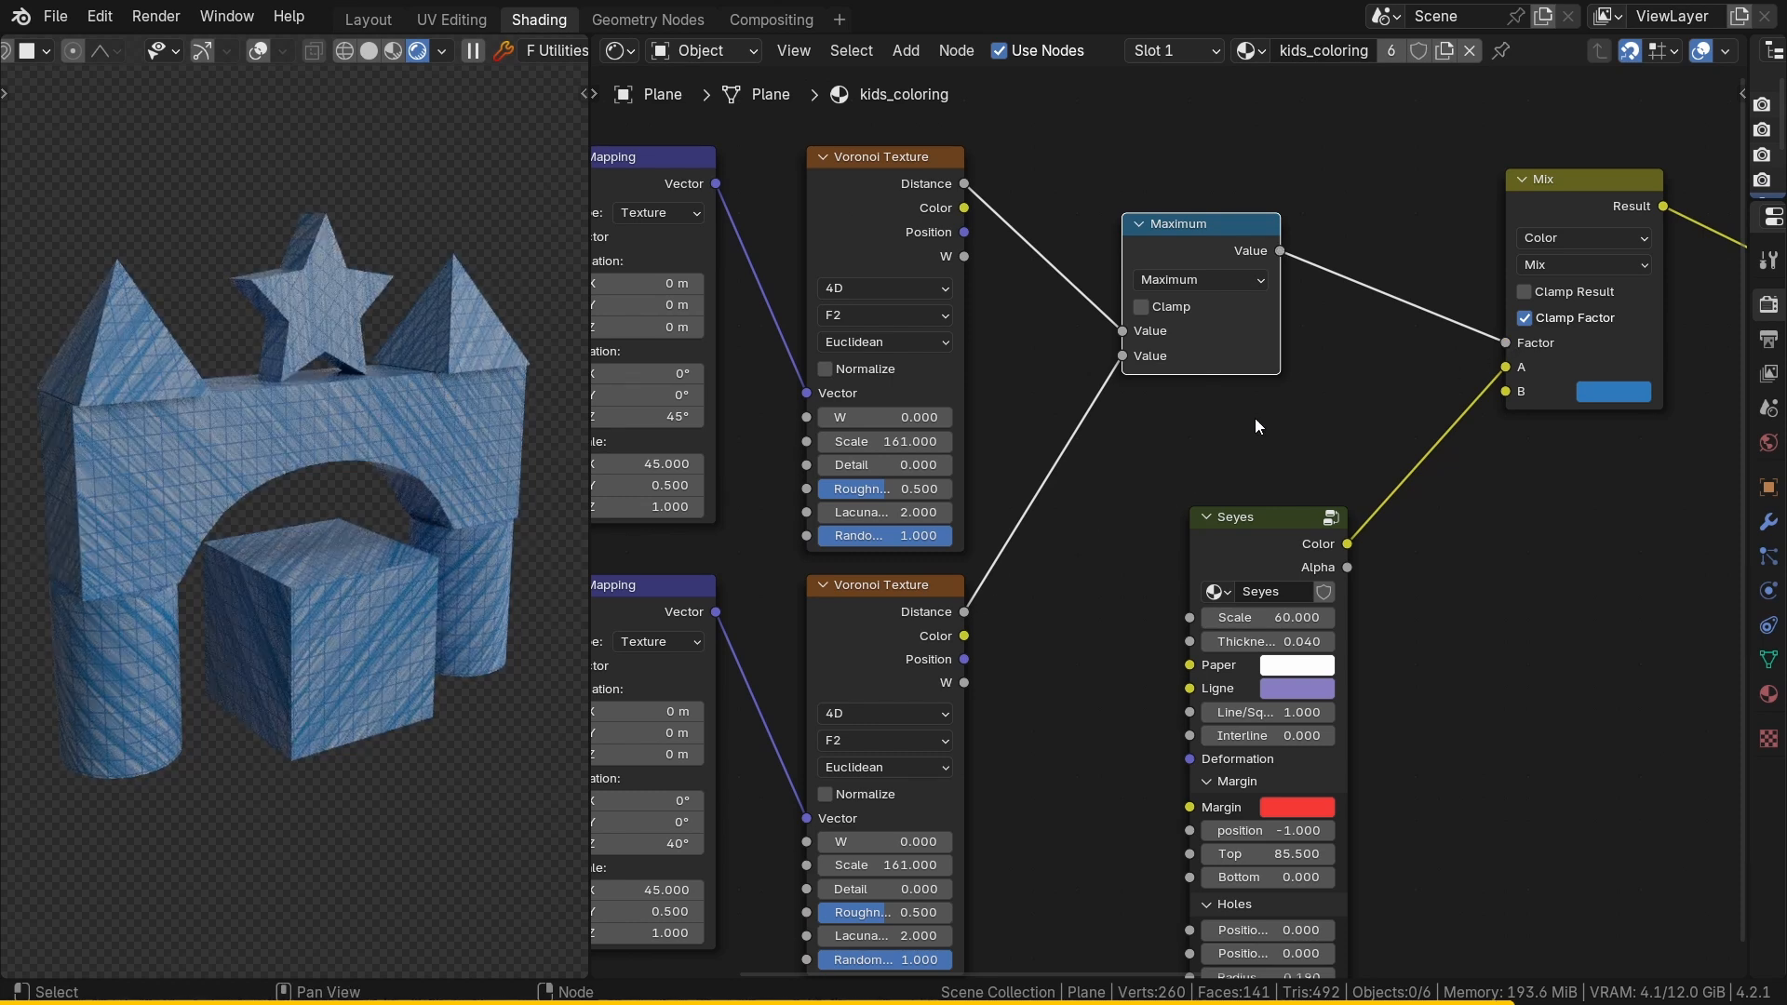
Step: Insert a Map Range node between the first Voronoi's Distance and the Maximum node, with interpolation set to Smoother Step
{"action": "left_click_drag", "start_coordinate": [1161, 237], "coordinate": [1364, 236]}
{"action": "key", "text": "shift+a"}
{"action": "left_click", "coordinate": [1162, 213]}
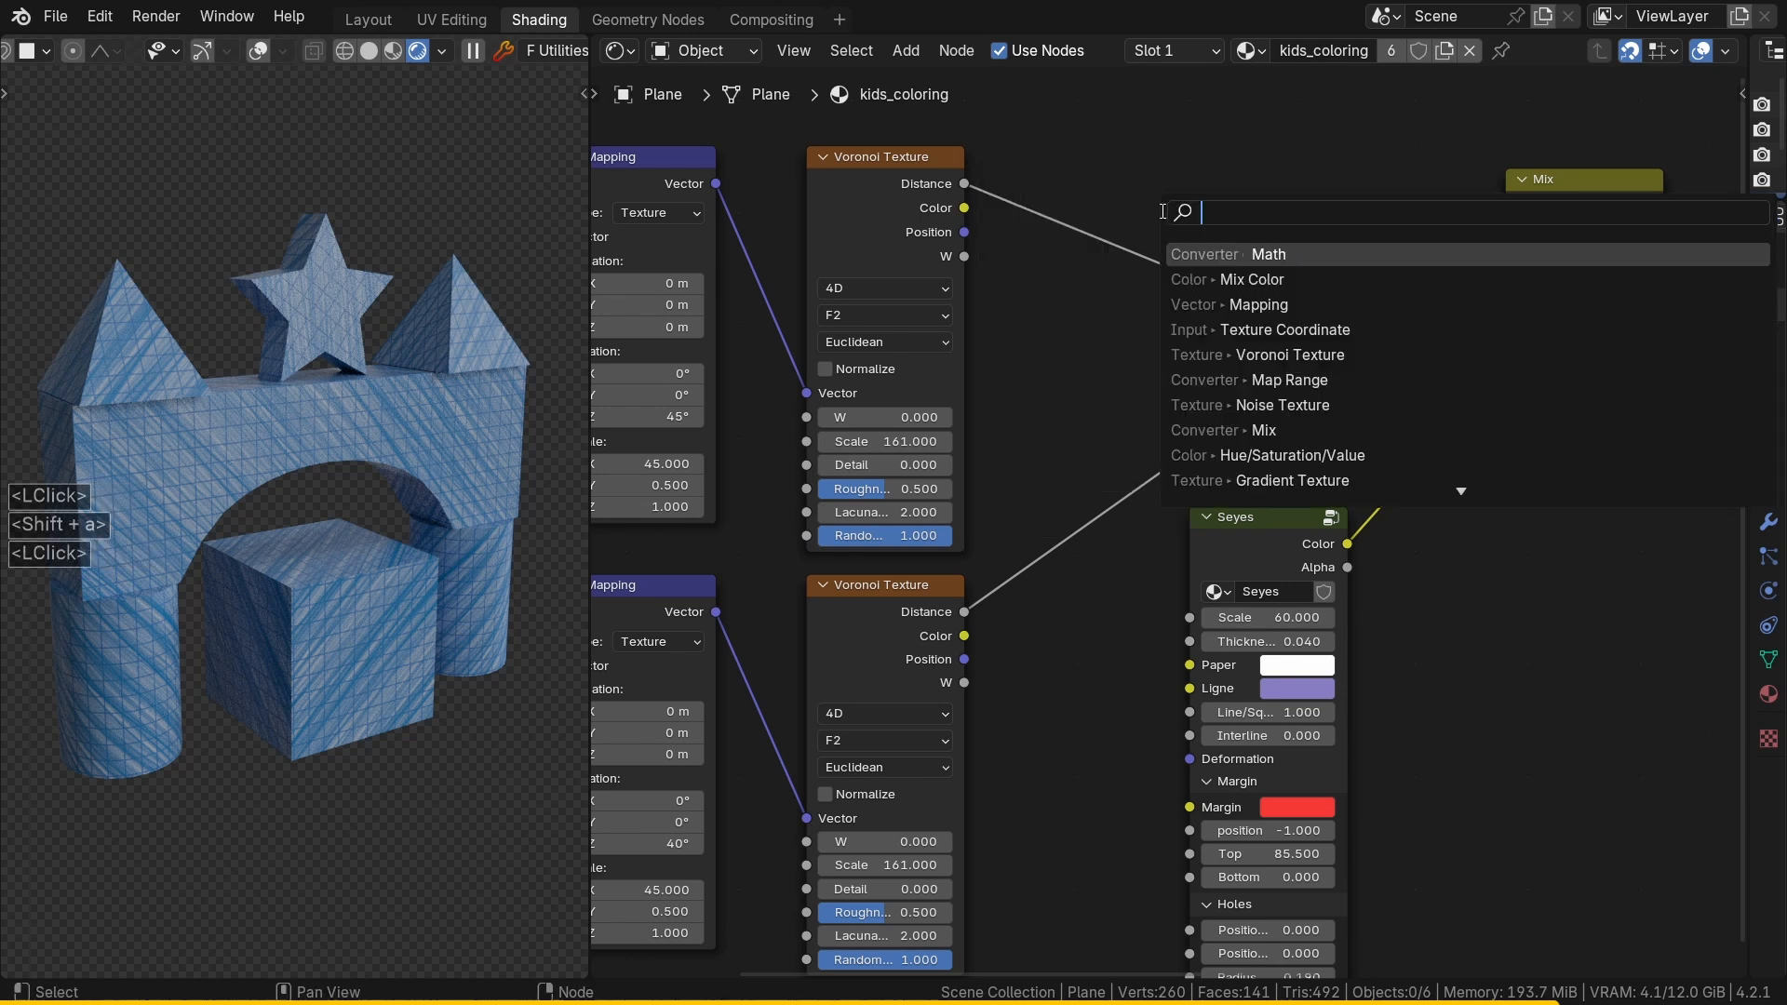
{"action": "type", "text": "map"}
{"action": "key", "text": "Down"}
{"action": "key", "text": "Down"}
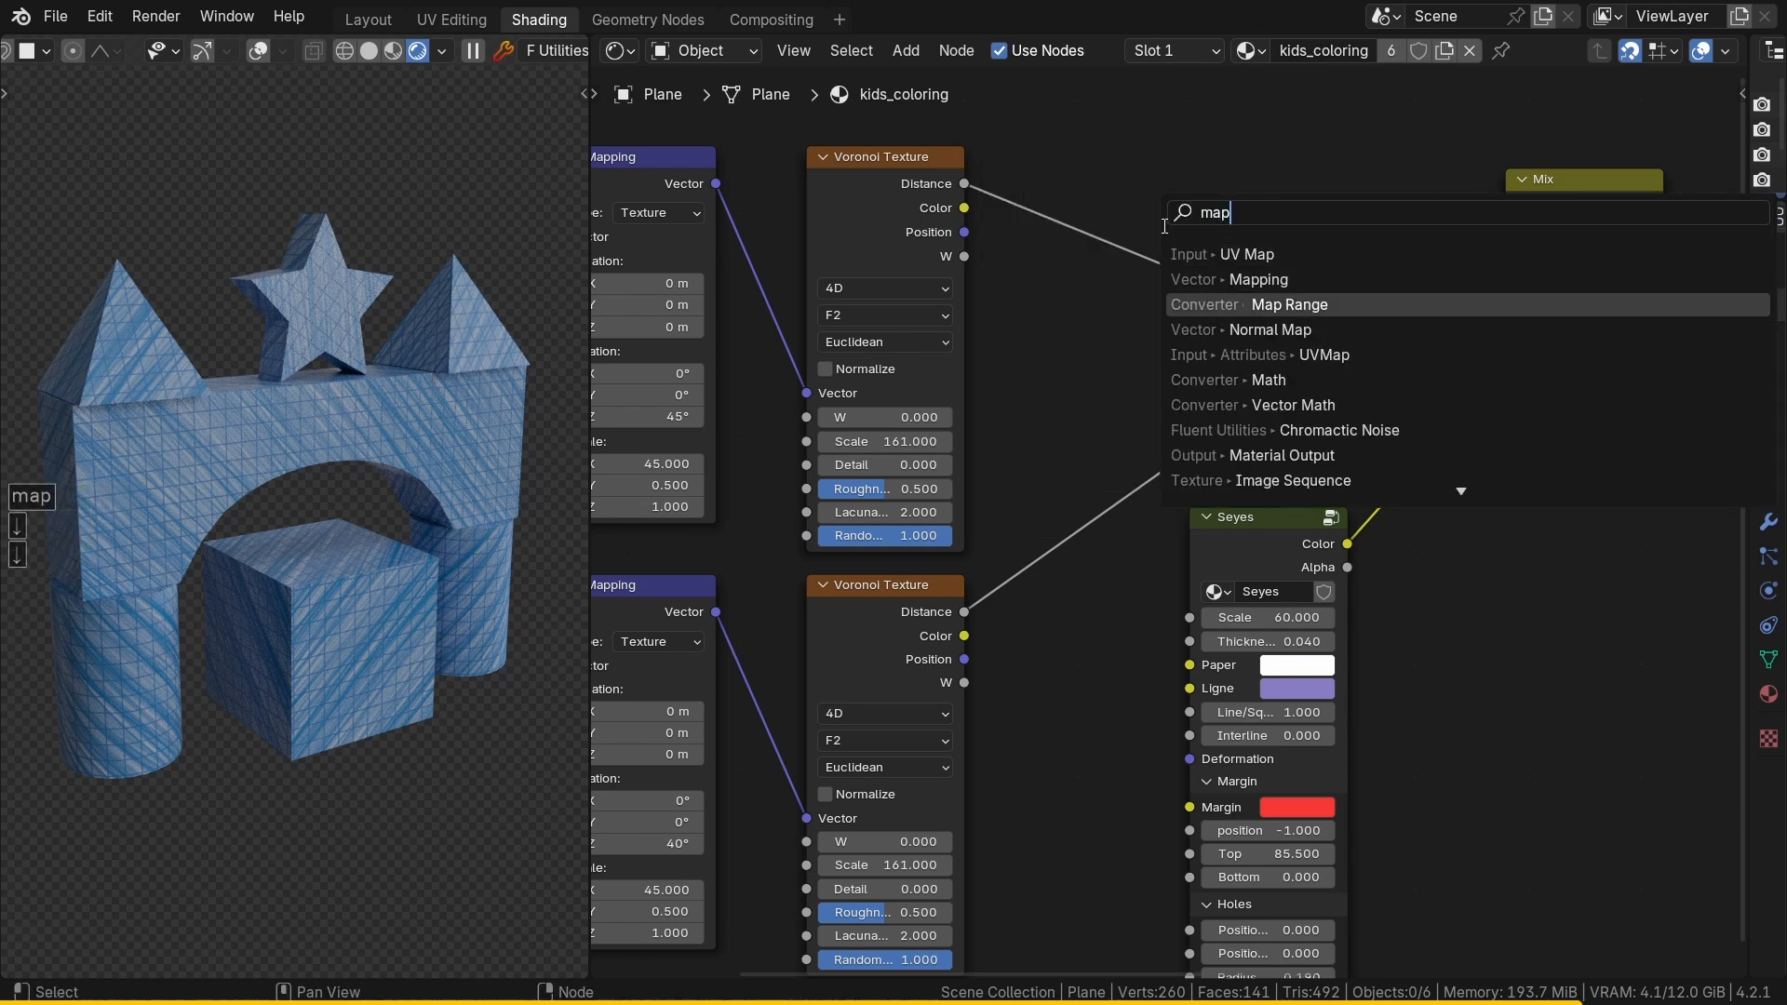
{"action": "key", "text": "Return"}
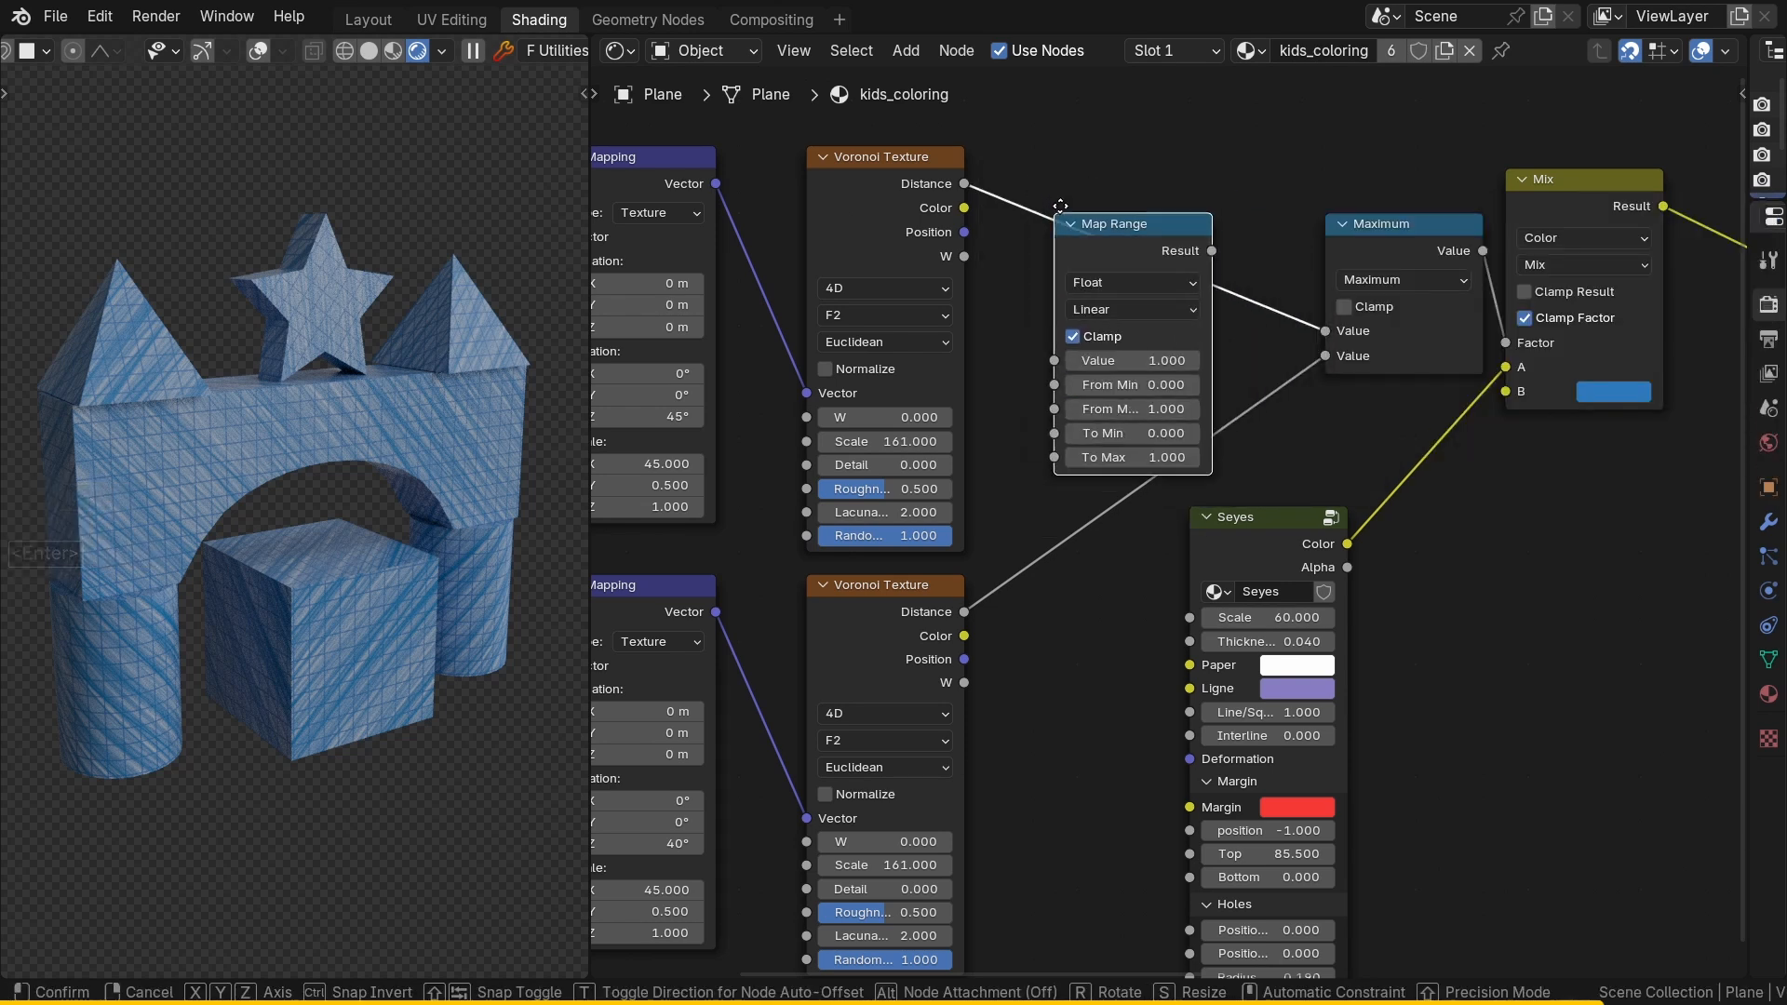
{"action": "left_click", "coordinate": [1062, 200]}
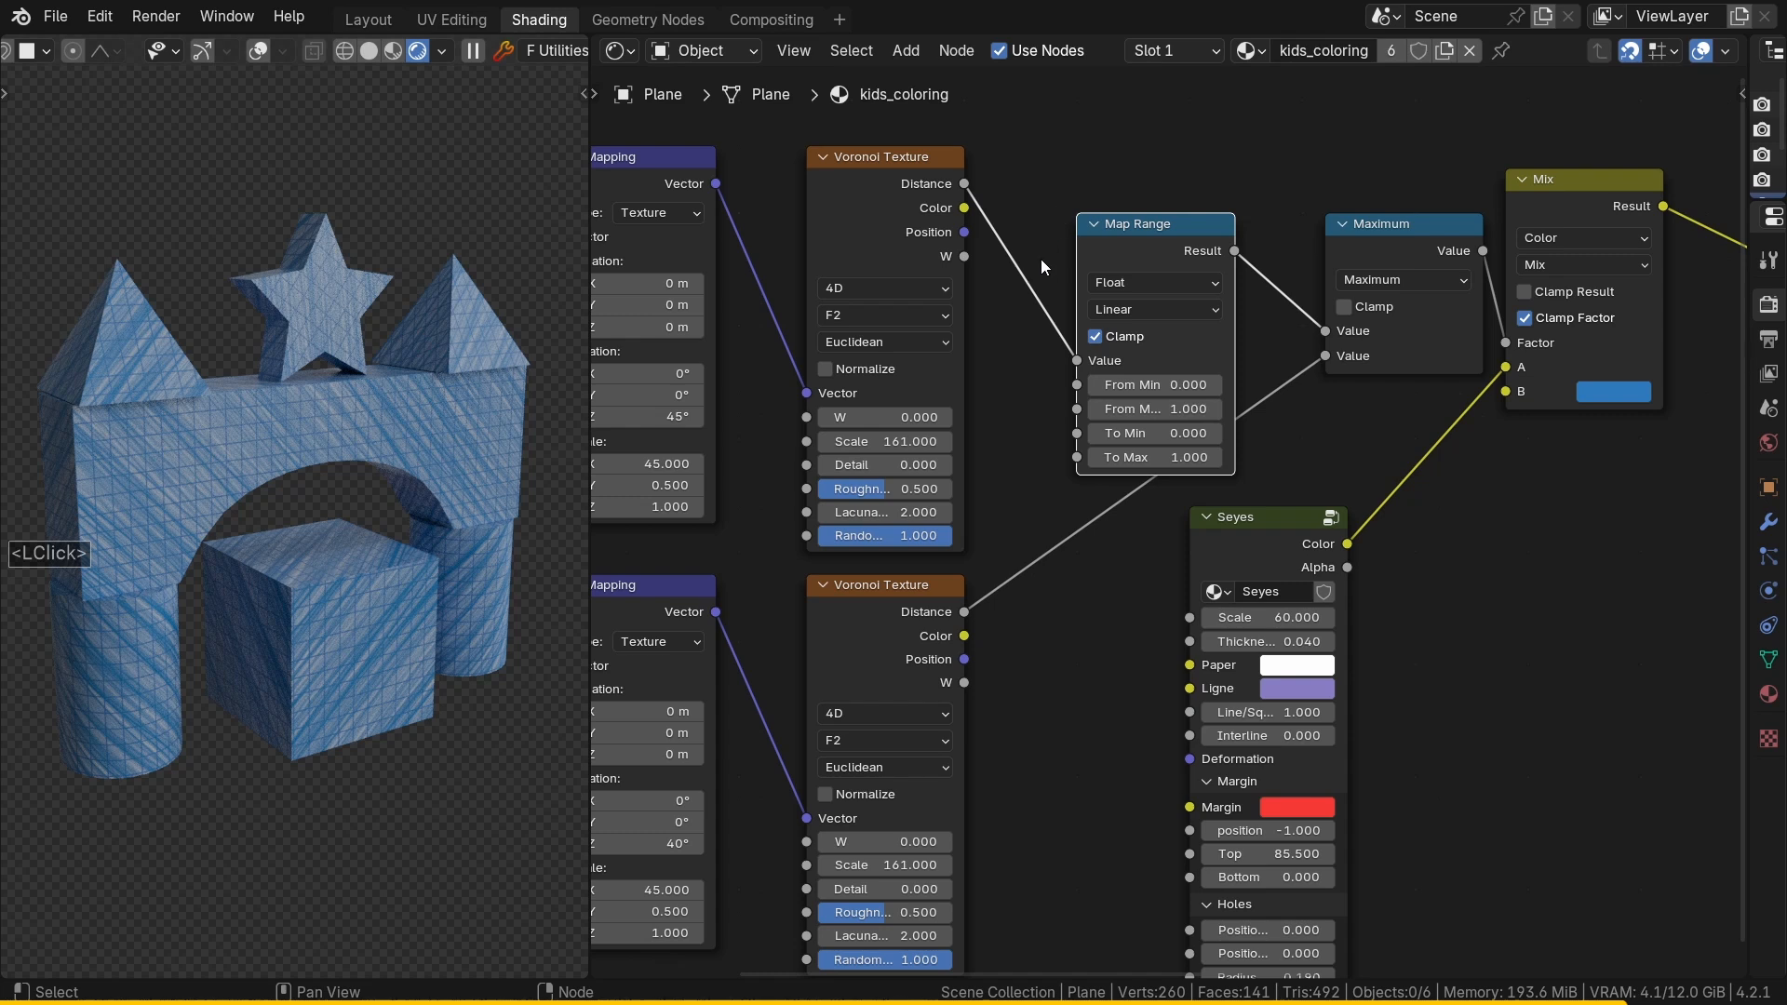
{"action": "left_click", "coordinate": [1148, 309]}
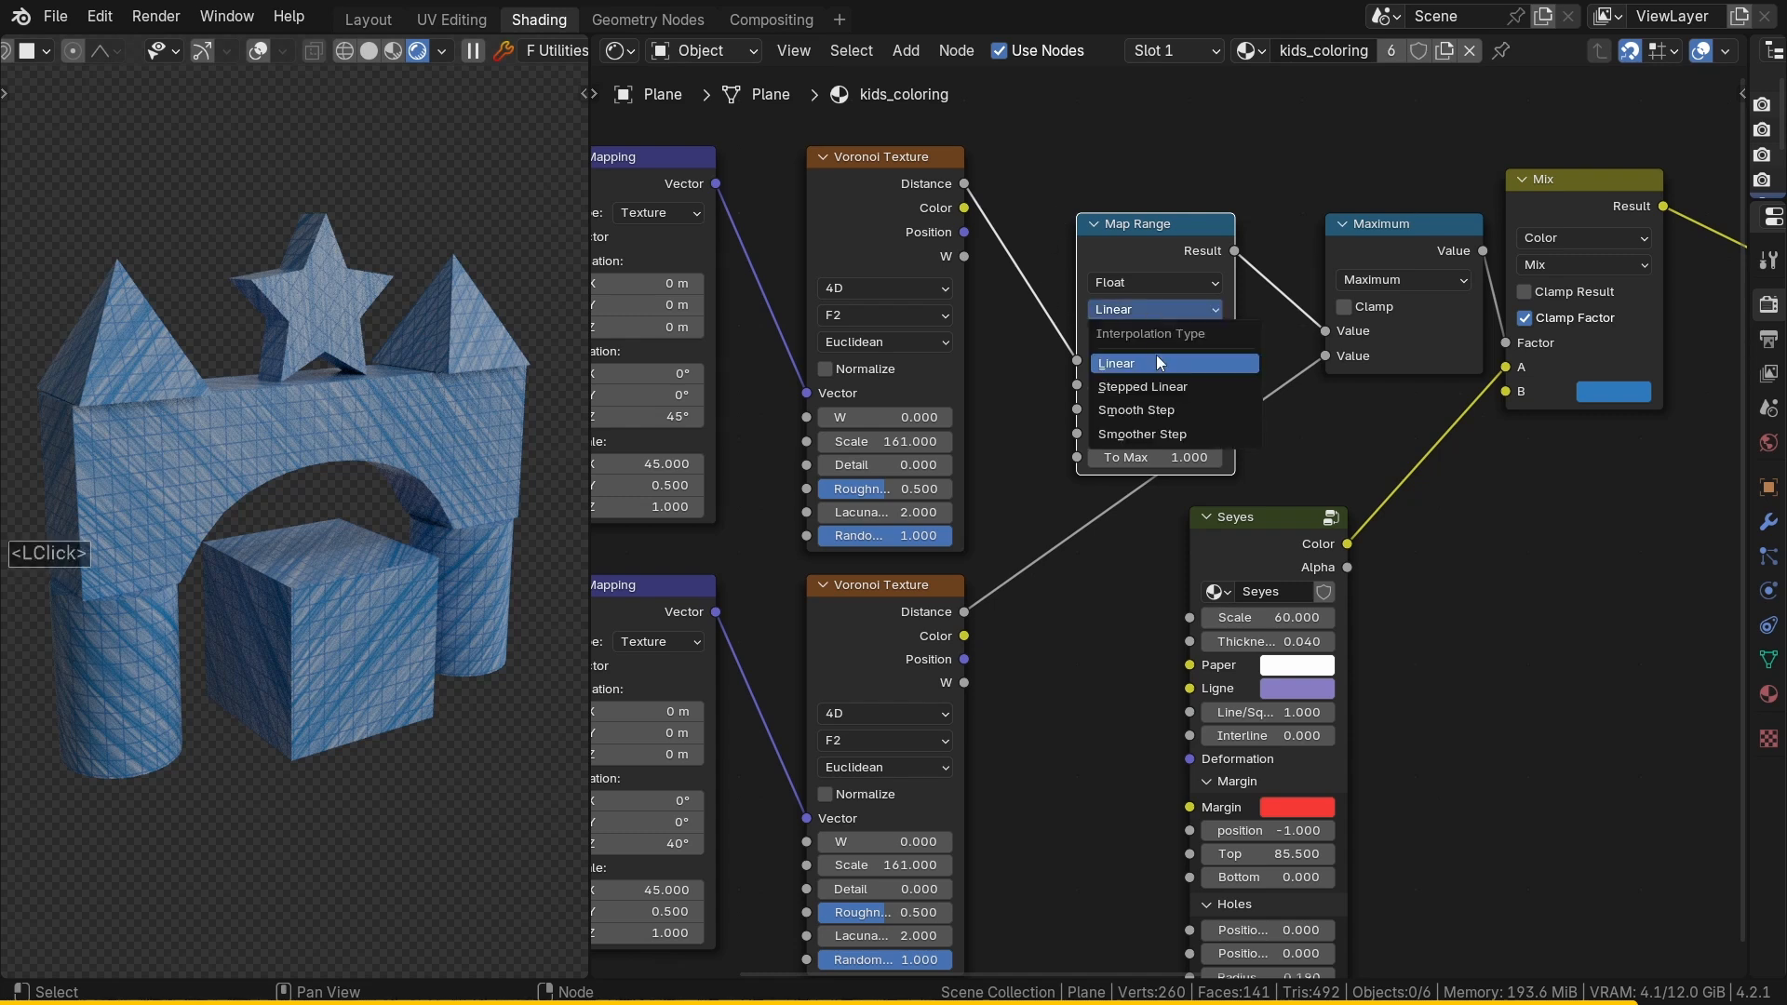
{"action": "left_click", "coordinate": [1164, 434]}
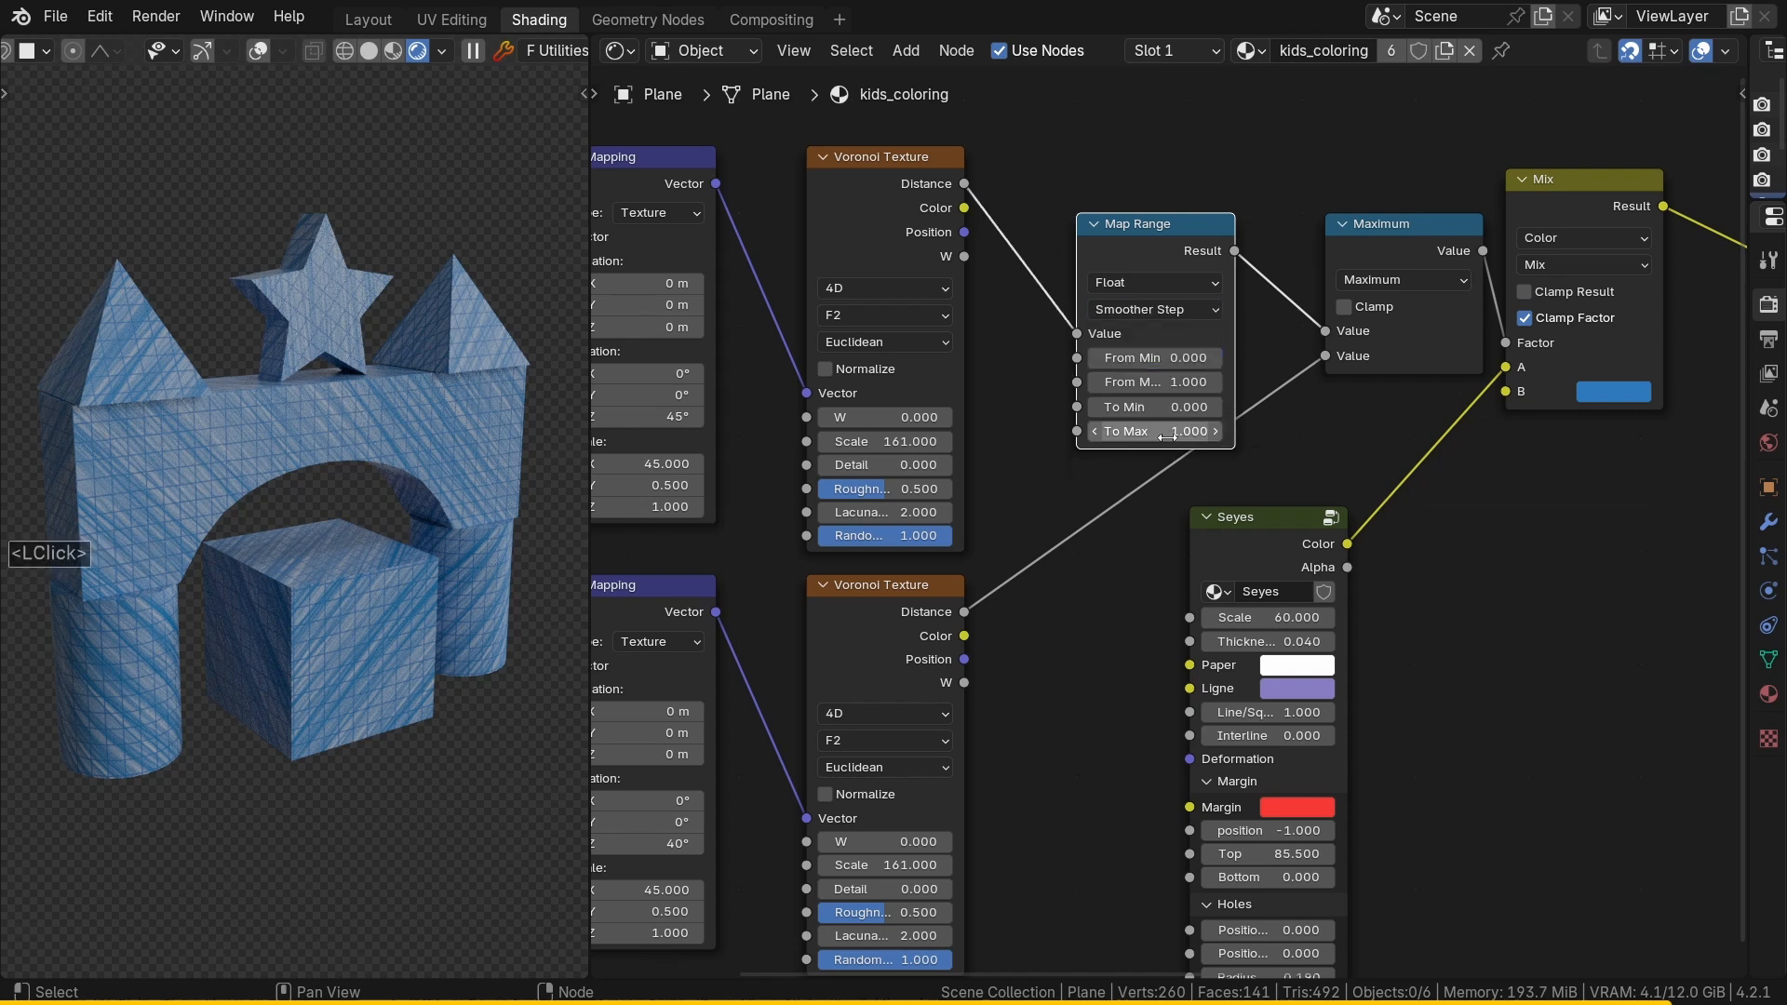
Step: Duplicate the Map Range node onto the link from the second Voronoi to Maximum, and move the Seyes node clear of it
{"action": "left_click_drag", "start_coordinate": [1153, 336], "coordinate": [1107, 292]}
{"action": "key", "text": "shift+d"}
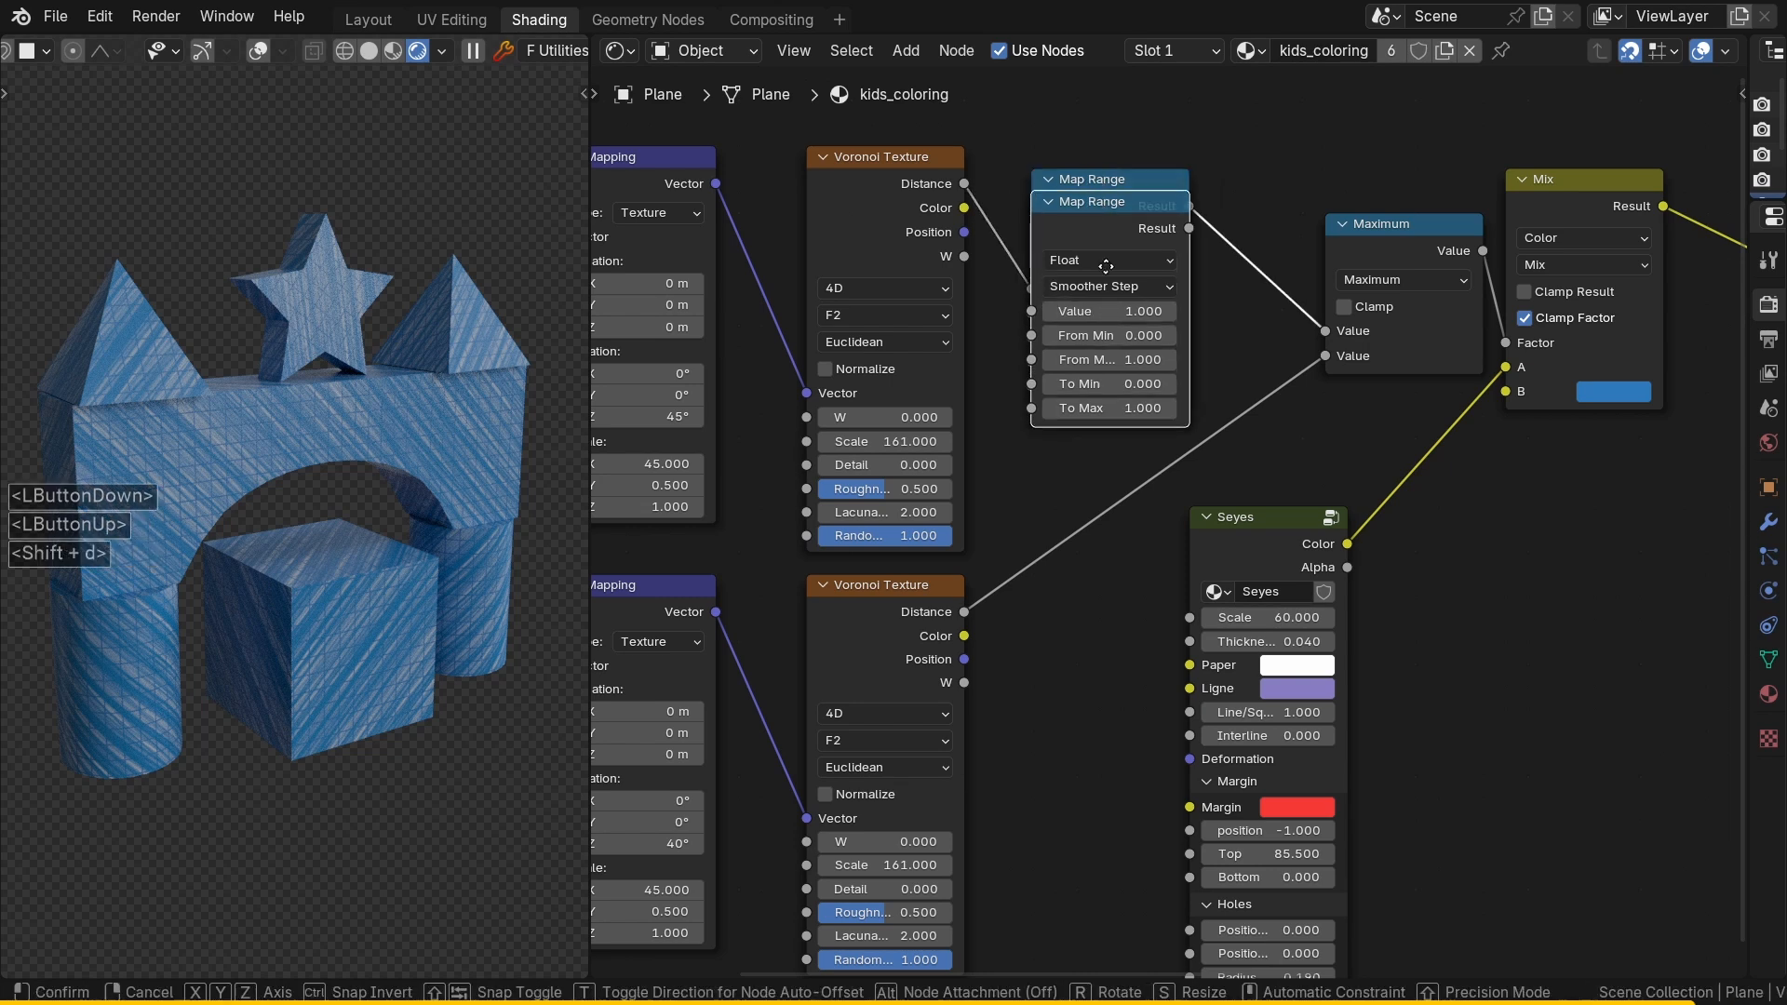
{"action": "left_click", "coordinate": [1096, 445]}
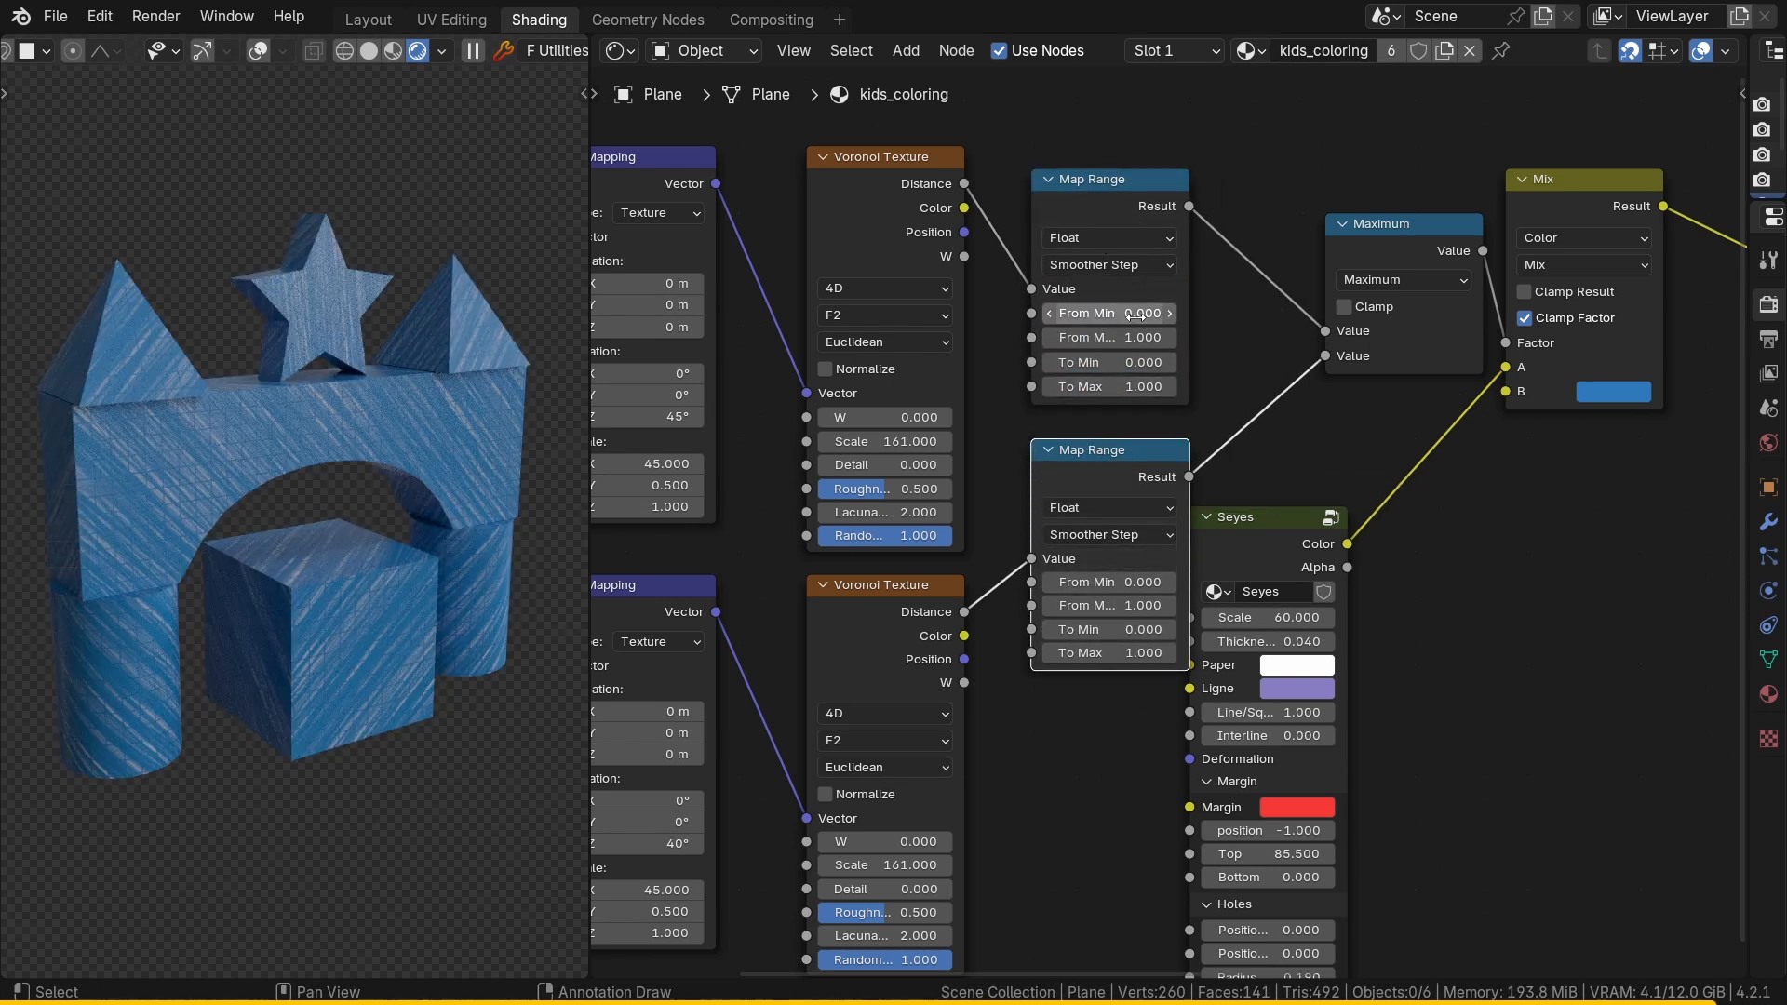
{"action": "middle_click_drag", "start_coordinate": [1286, 531], "coordinate": [1098, 486]}
{"action": "left_click_drag", "start_coordinate": [1099, 483], "coordinate": [1212, 407]}
Step: Add an Edges mask node above the Mix node and preview its Mask output on the model
{"action": "middle_click_drag", "start_coordinate": [1324, 356], "coordinate": [1120, 454], "text": "ctrl"}
{"action": "mouse_move", "coordinate": [1119, 454]}
{"action": "middle_mouse_down"}
{"action": "mouse_move", "coordinate": [1285, 472]}
{"action": "mouse_move", "coordinate": [1260, 510]}
{"action": "mouse_move", "coordinate": [1261, 447]}
{"action": "mouse_move", "coordinate": [1316, 460]}
{"action": "middle_mouse_up"}
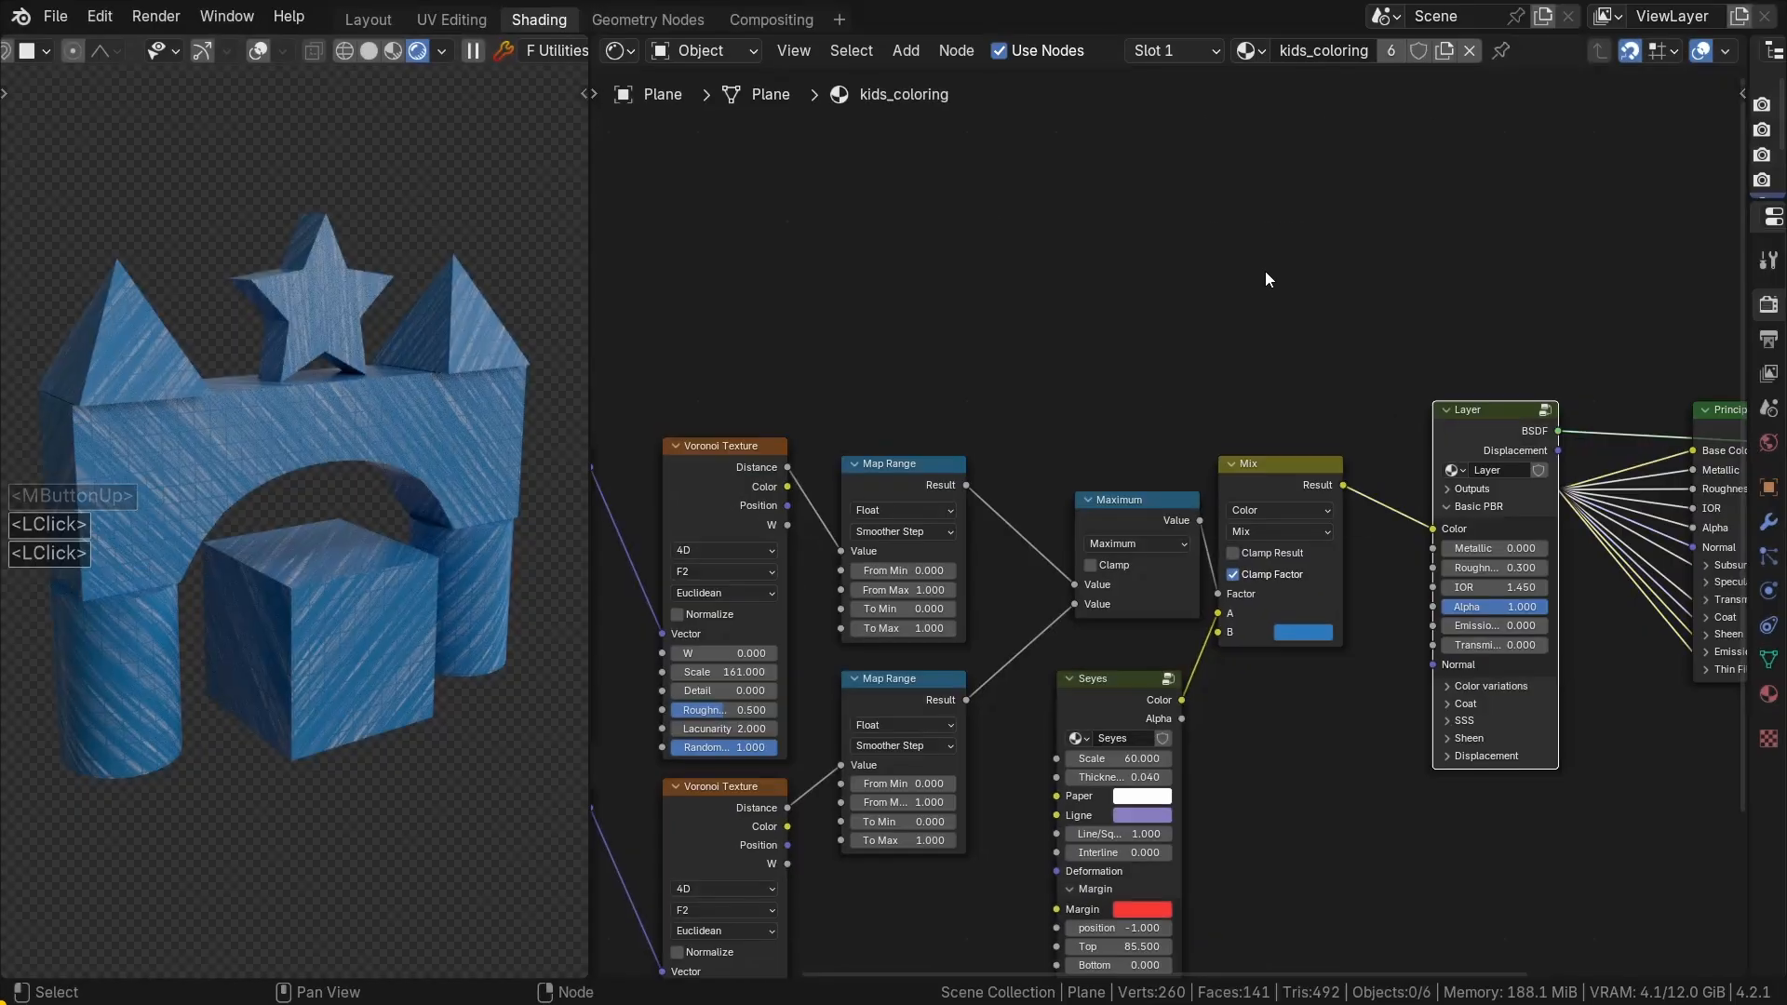
{"action": "key", "text": "f"}
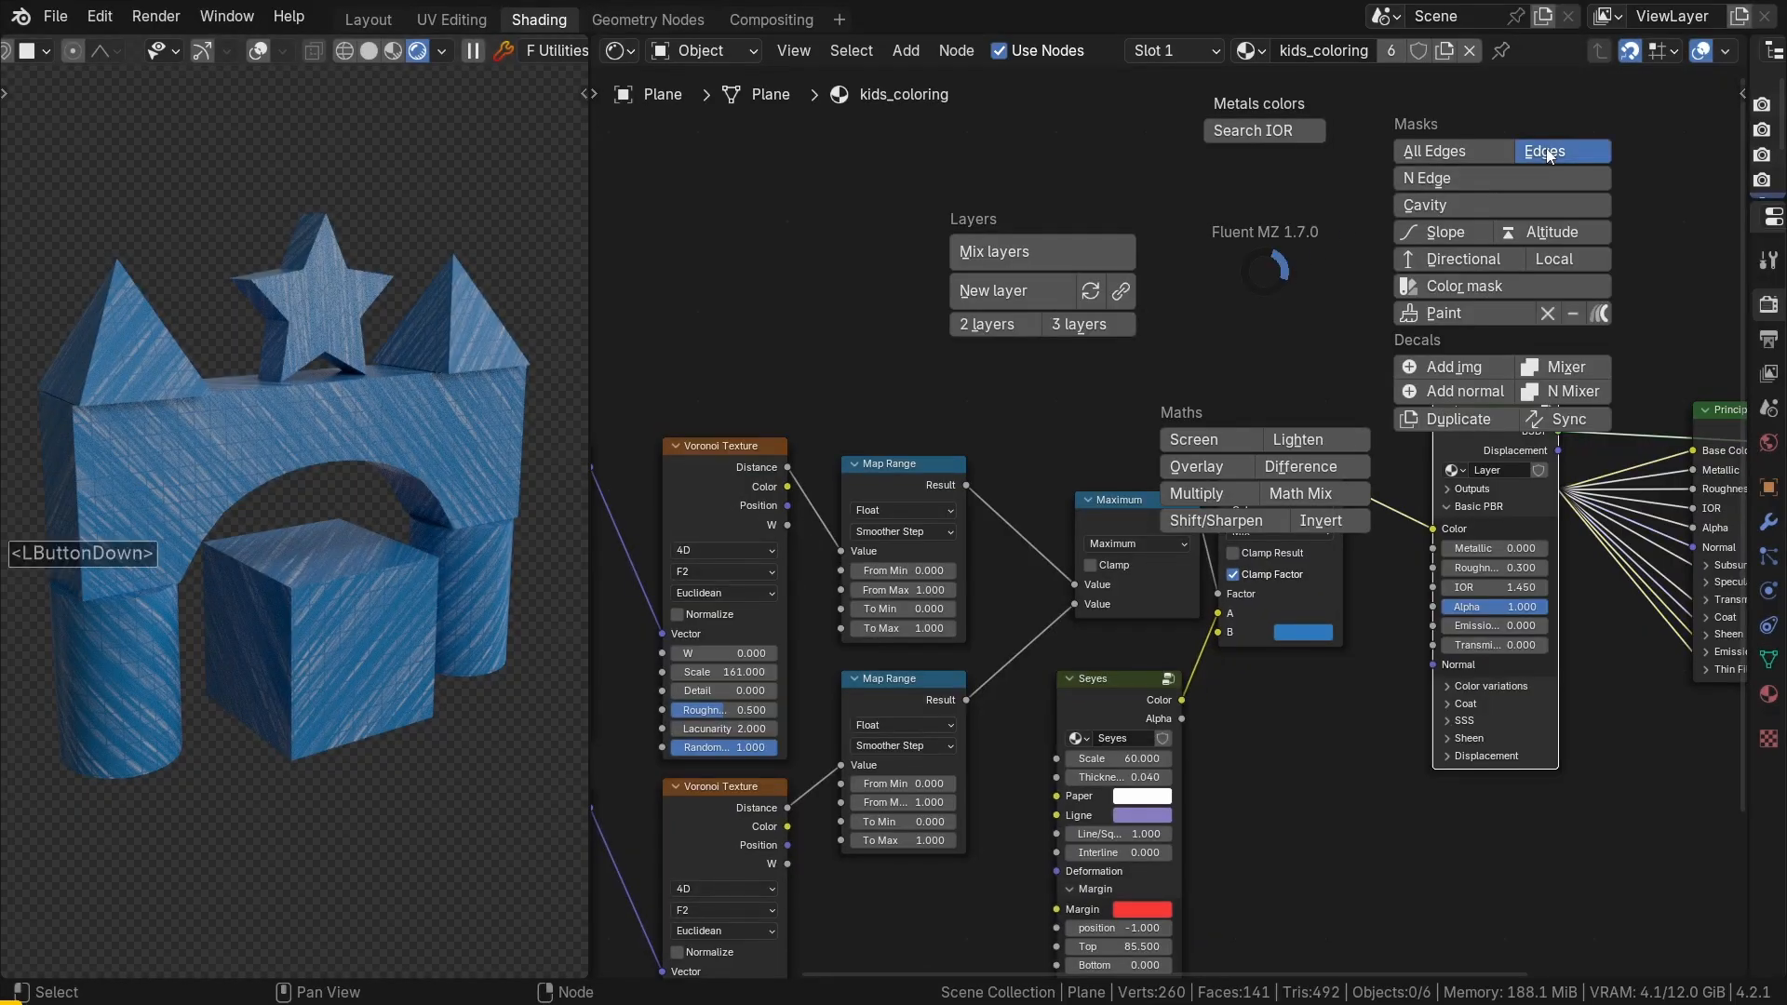
{"action": "left_click", "coordinate": [1547, 154]}
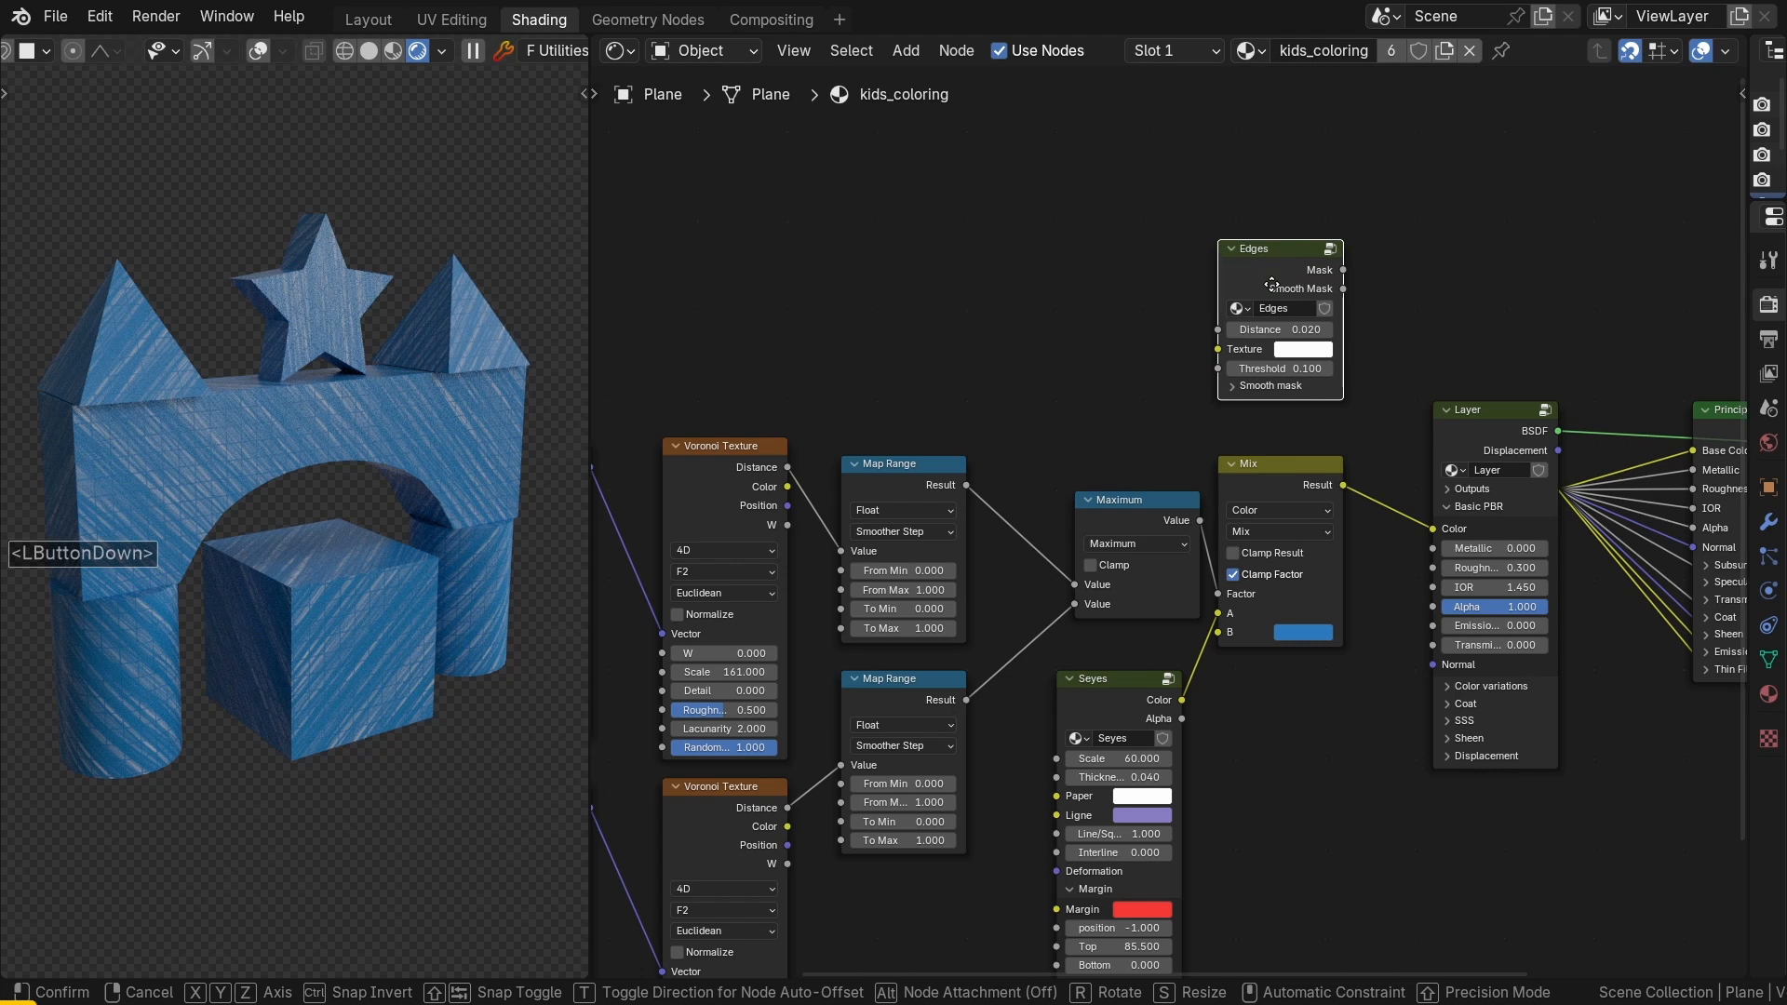
{"action": "left_click", "coordinate": [1271, 284]}
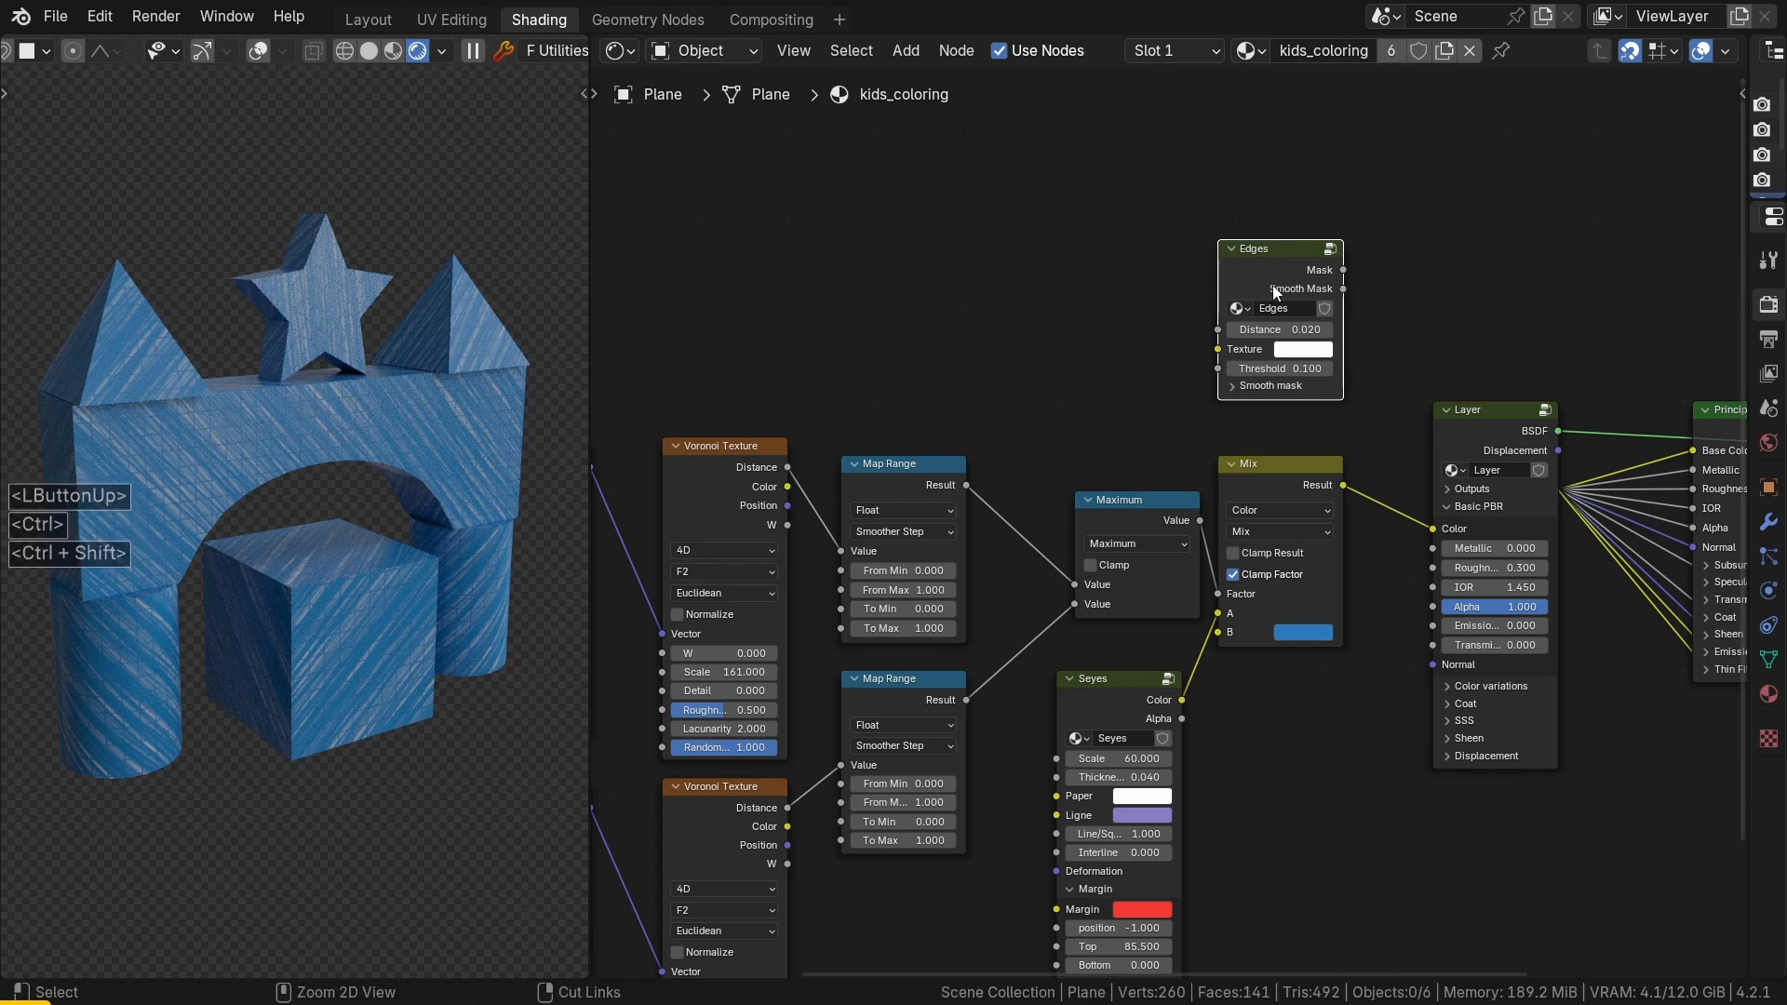
{"action": "left_click", "coordinate": [1269, 275], "text": "ctrl+shift"}
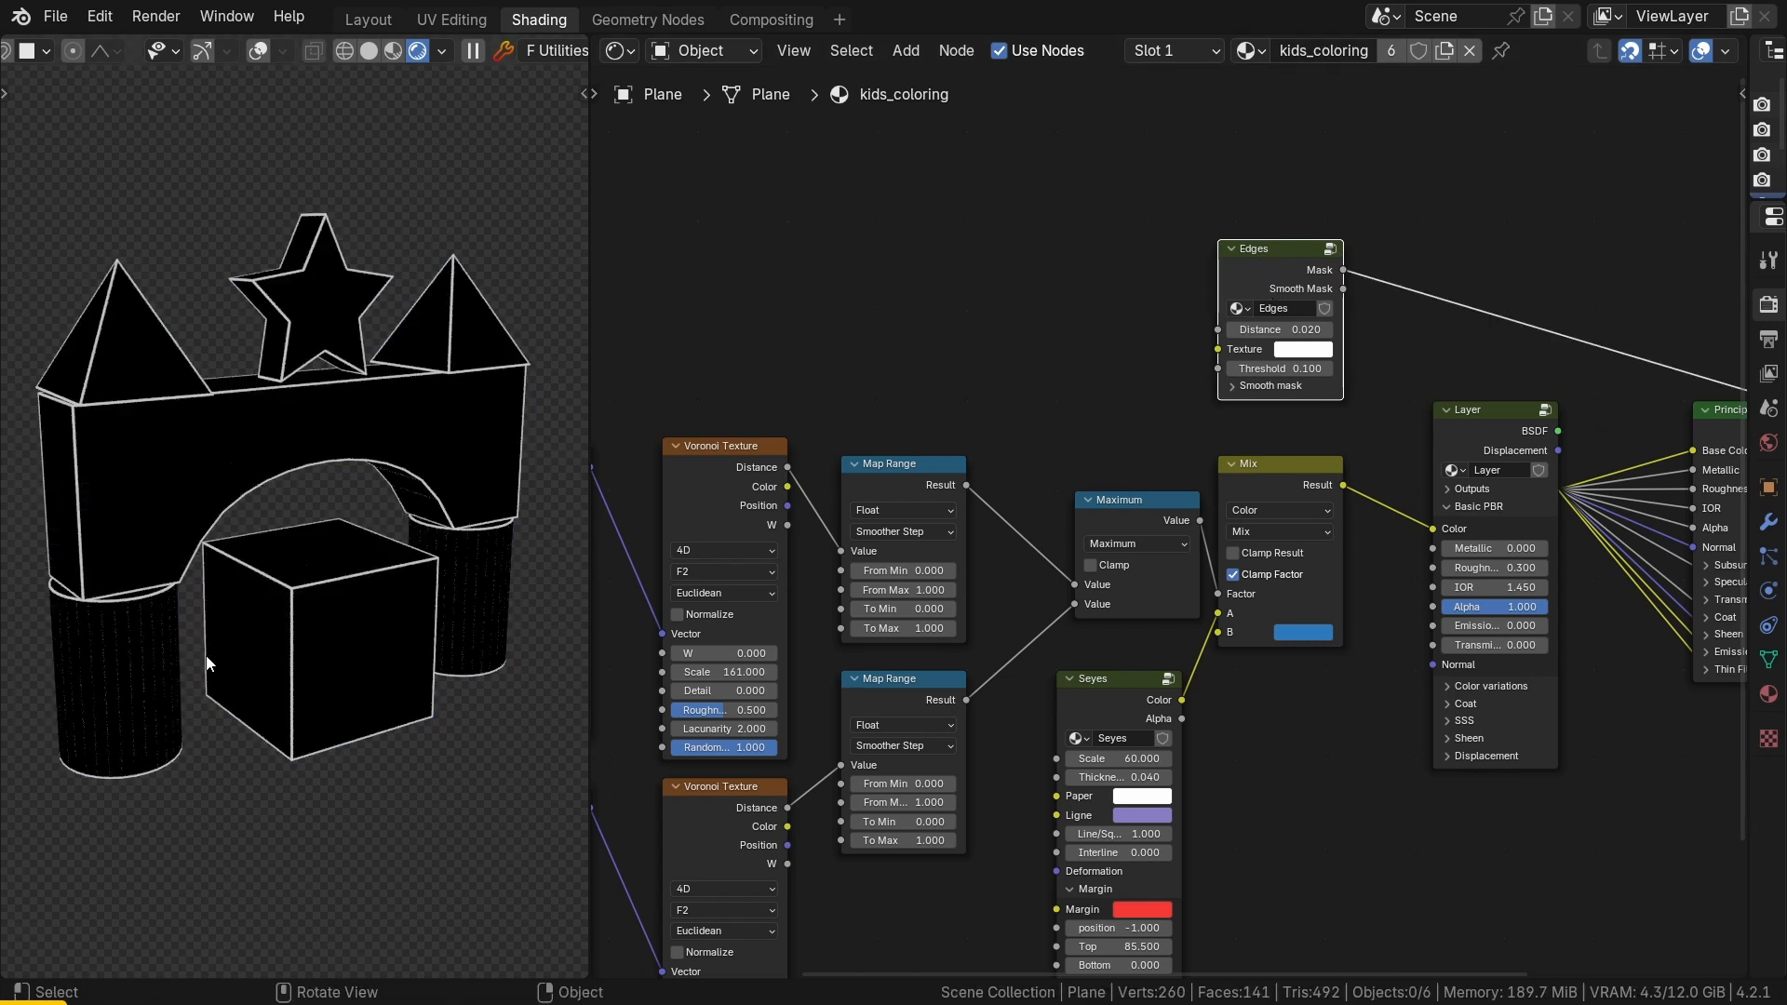
Step: Set the Edges node's Distance to 0.13 and feed the upper Map Range Result into its Texture input
{"action": "middle_click_drag", "start_coordinate": [1319, 321], "coordinate": [1272, 161], "text": "ctrl"}
{"action": "left_click", "coordinate": [1264, 337]}
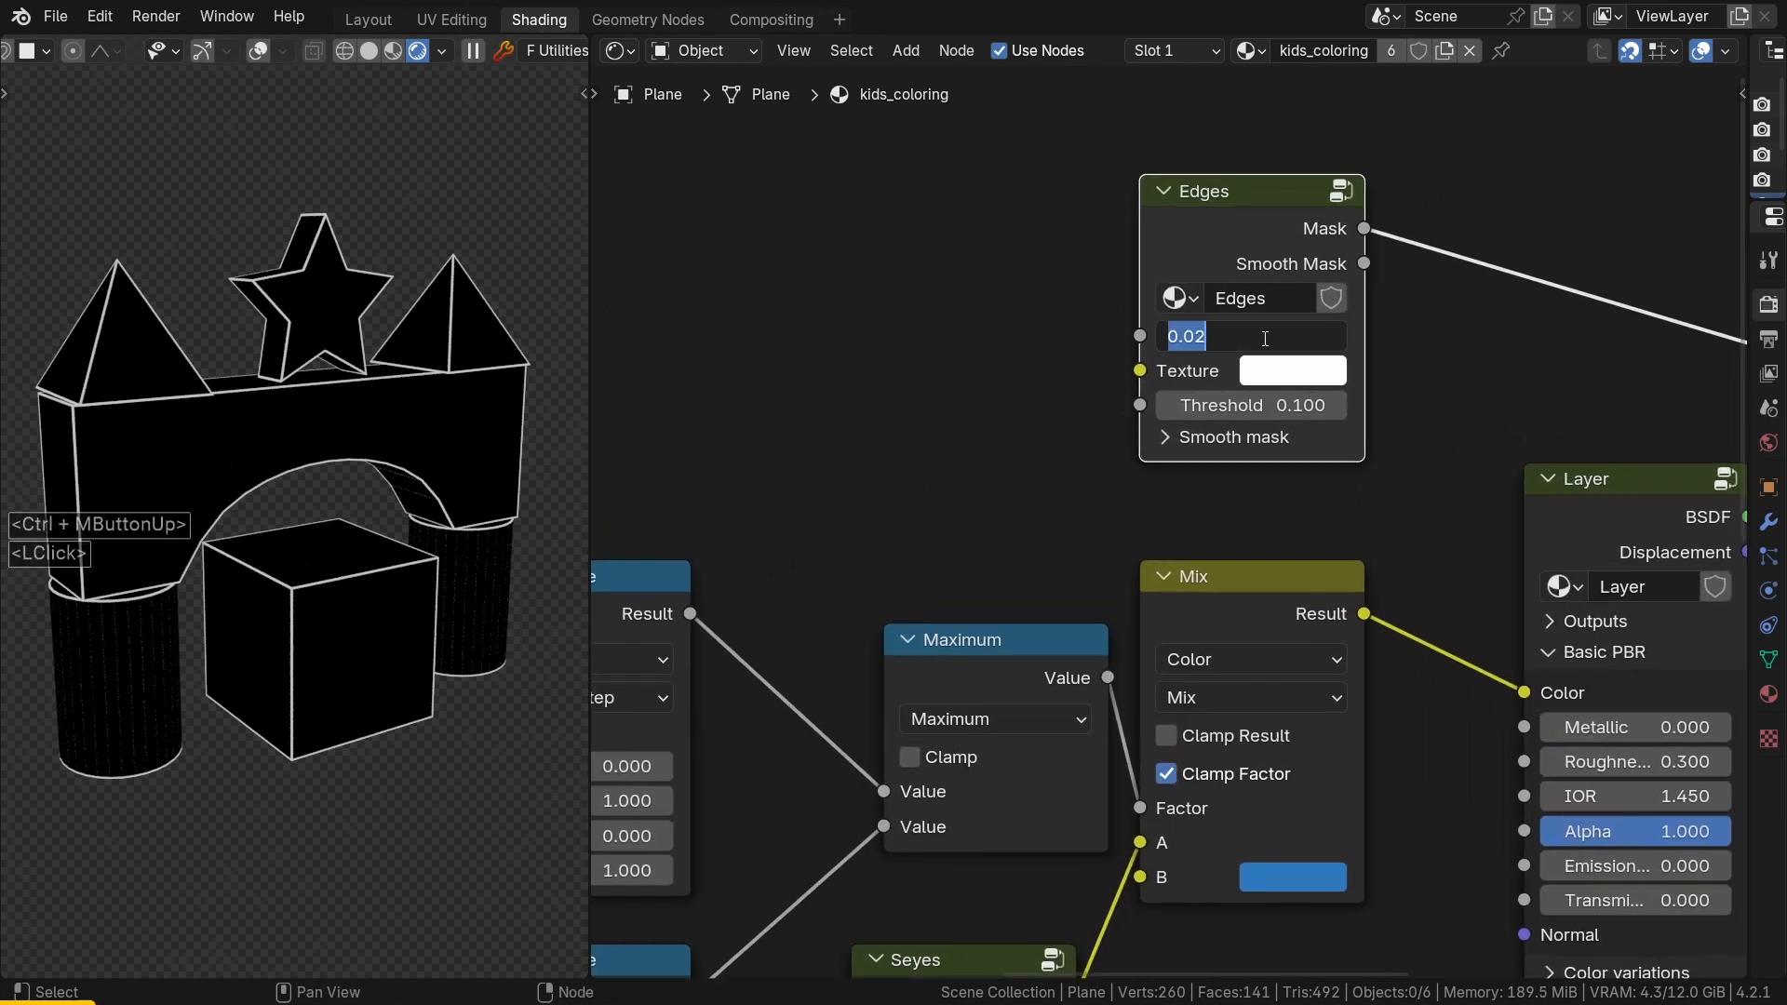
{"action": "type", "text": "."}
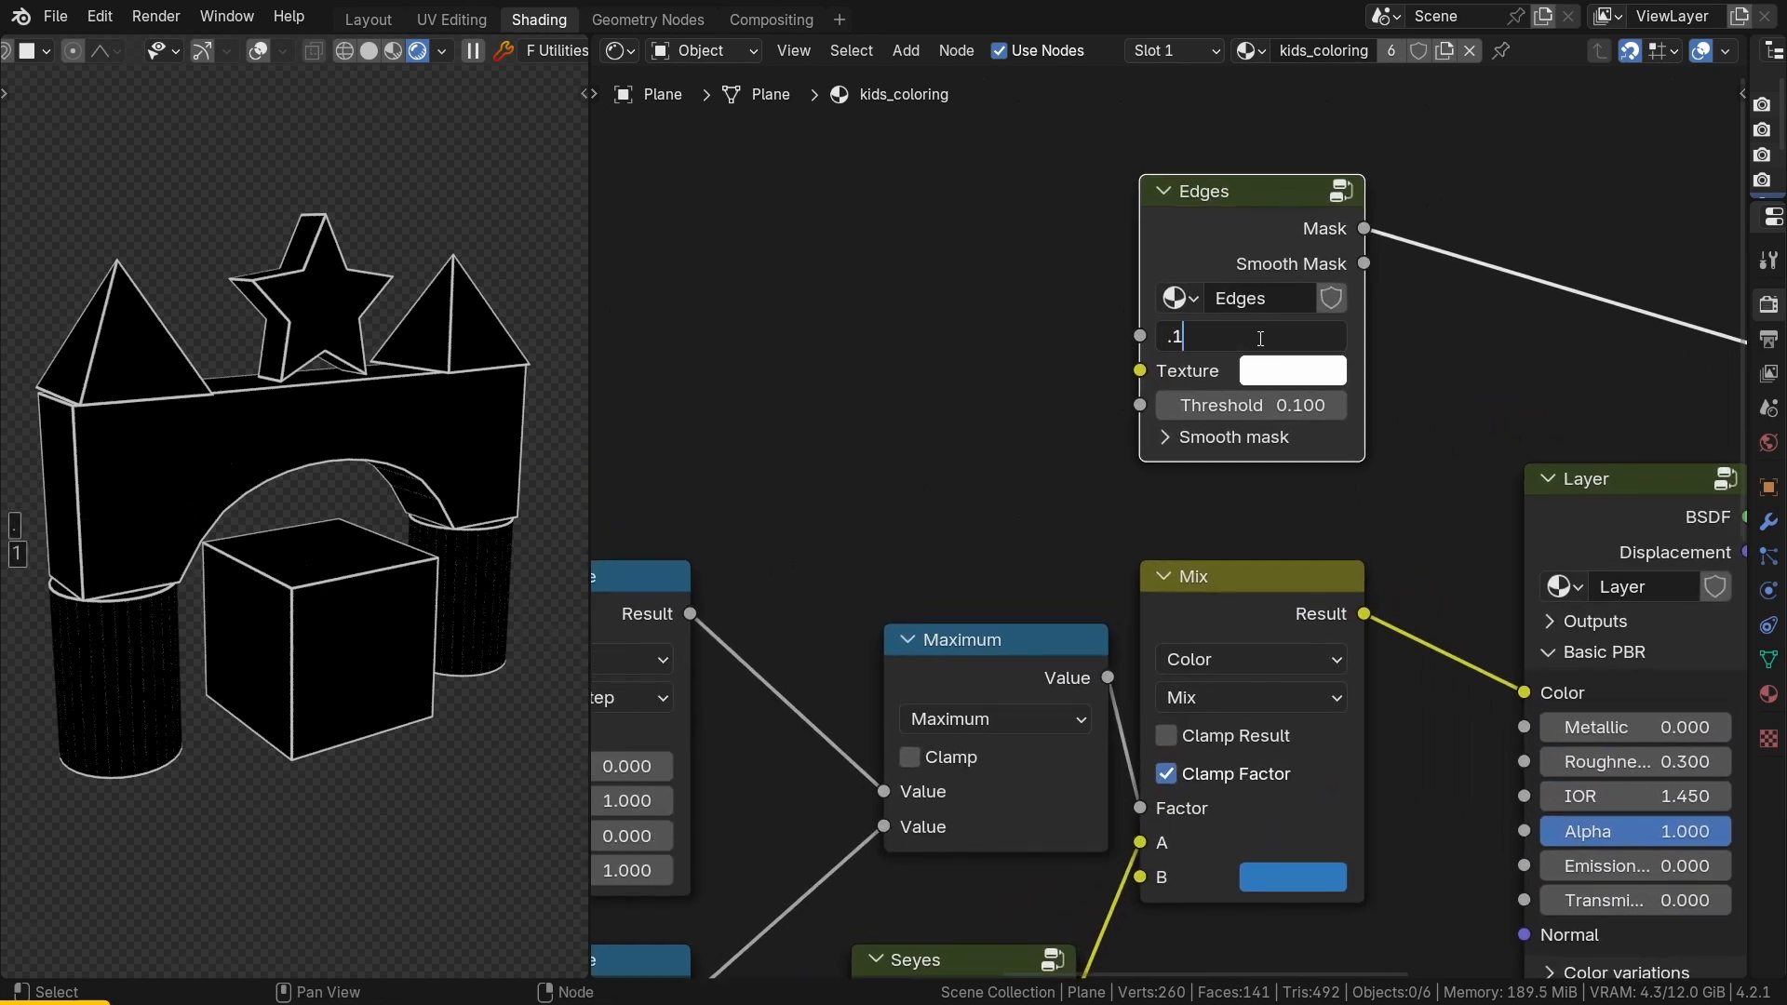
{"action": "type", "text": "13"}
{"action": "key", "text": "Return"}
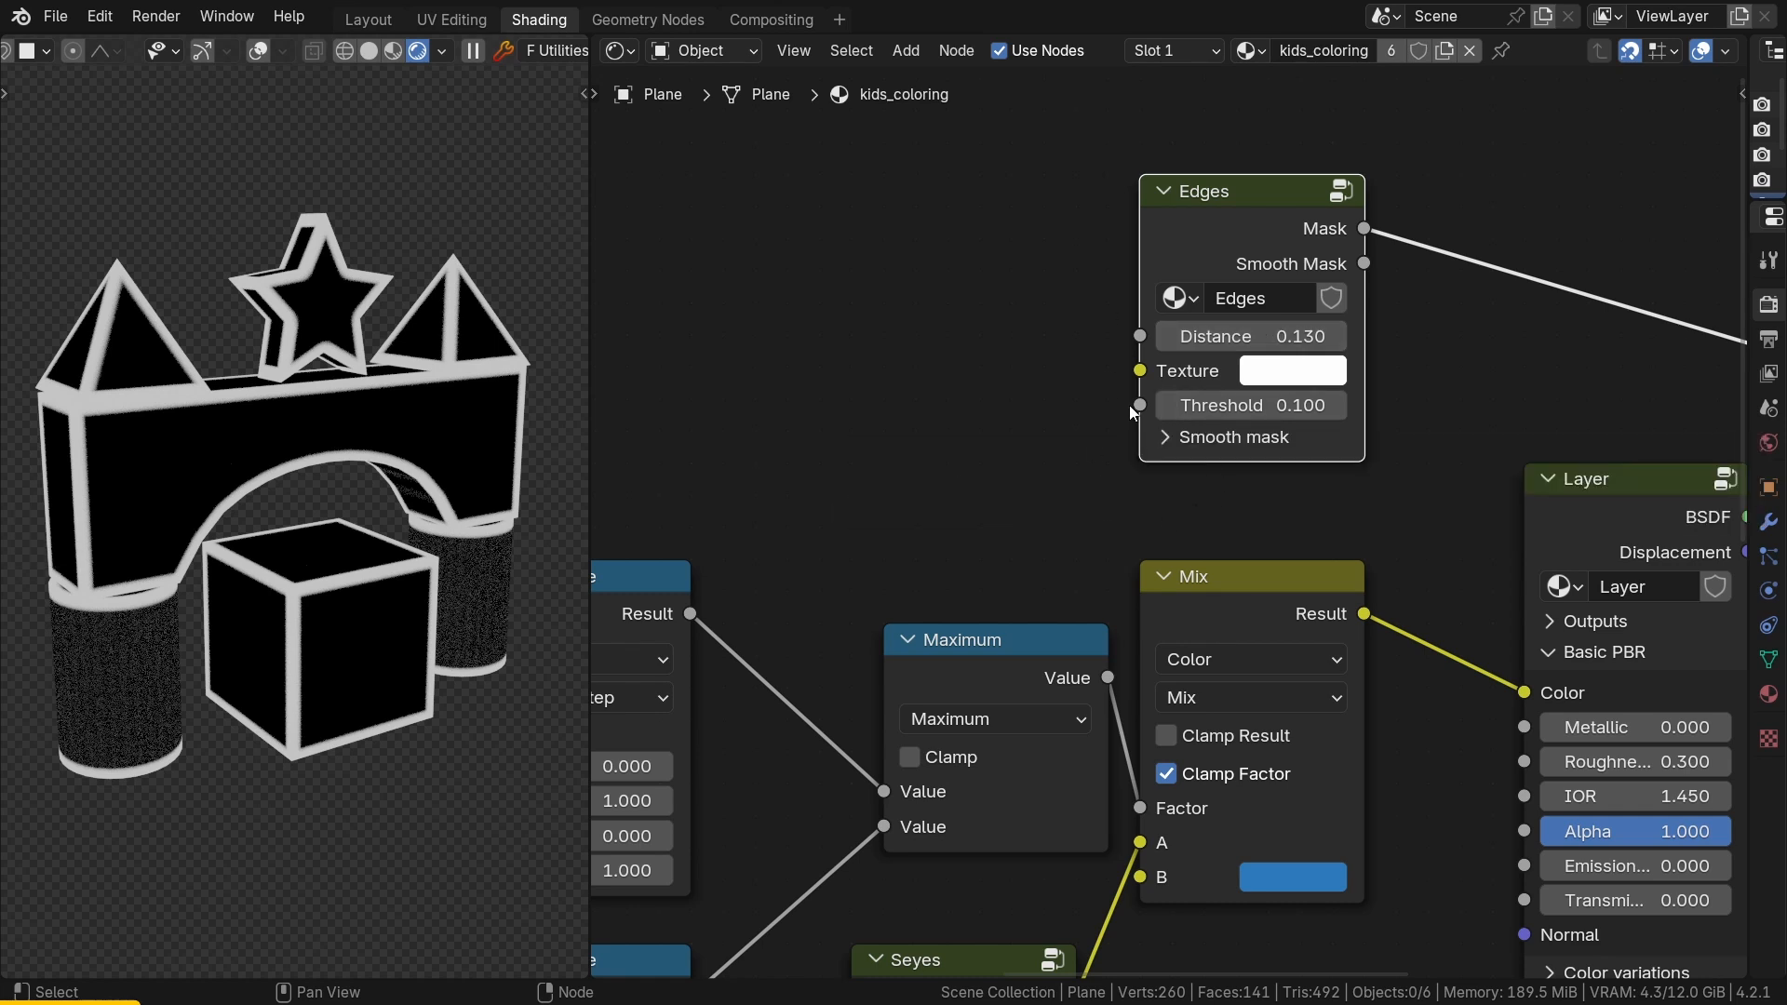
{"action": "middle_click_drag", "start_coordinate": [1129, 404], "coordinate": [1050, 400], "text": "ctrl"}
{"action": "middle_click_drag", "start_coordinate": [1129, 395], "coordinate": [1153, 405]}
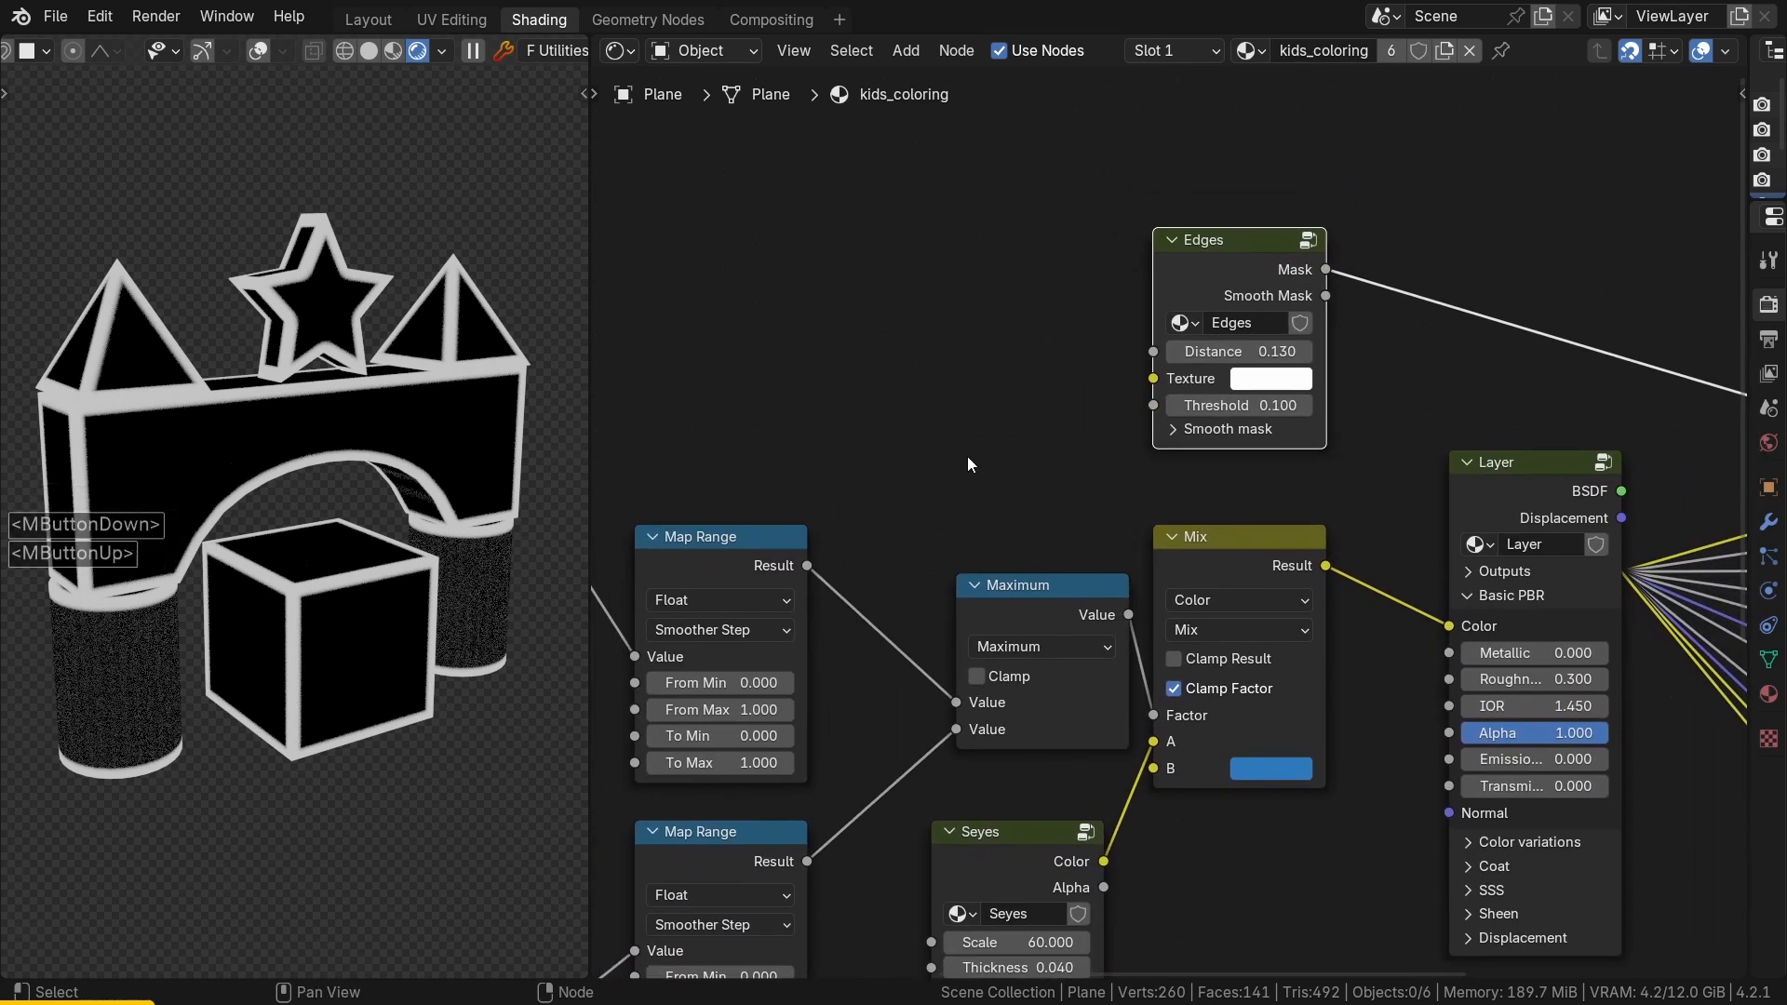
{"action": "left_click_drag", "start_coordinate": [805, 565], "coordinate": [1163, 382]}
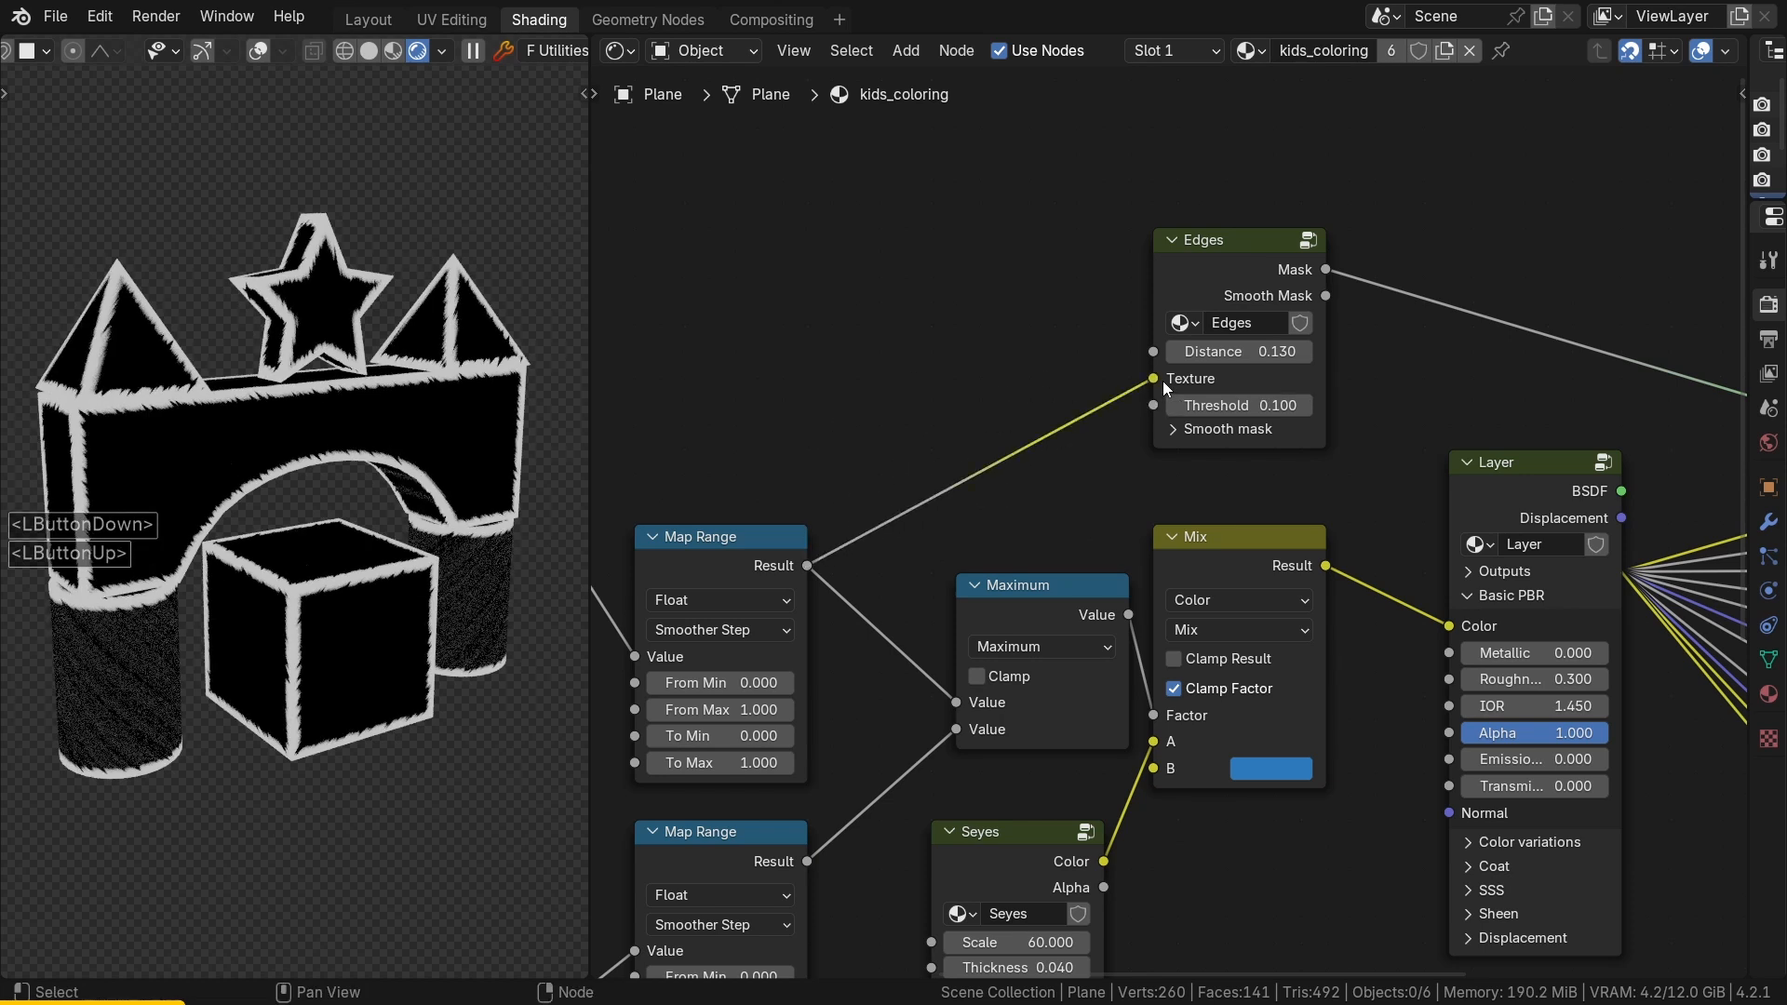
Step: Add a Map Range node fed by the Edges node's Mask output and place it beside Edges
{"action": "scroll", "coordinate": [919, 281], "scroll_direction": "down", "scroll_amount": 1}
{"action": "scroll", "coordinate": [931, 293], "scroll_direction": "up", "scroll_amount": 2}
{"action": "left_click_drag", "start_coordinate": [937, 295], "coordinate": [1053, 361]}
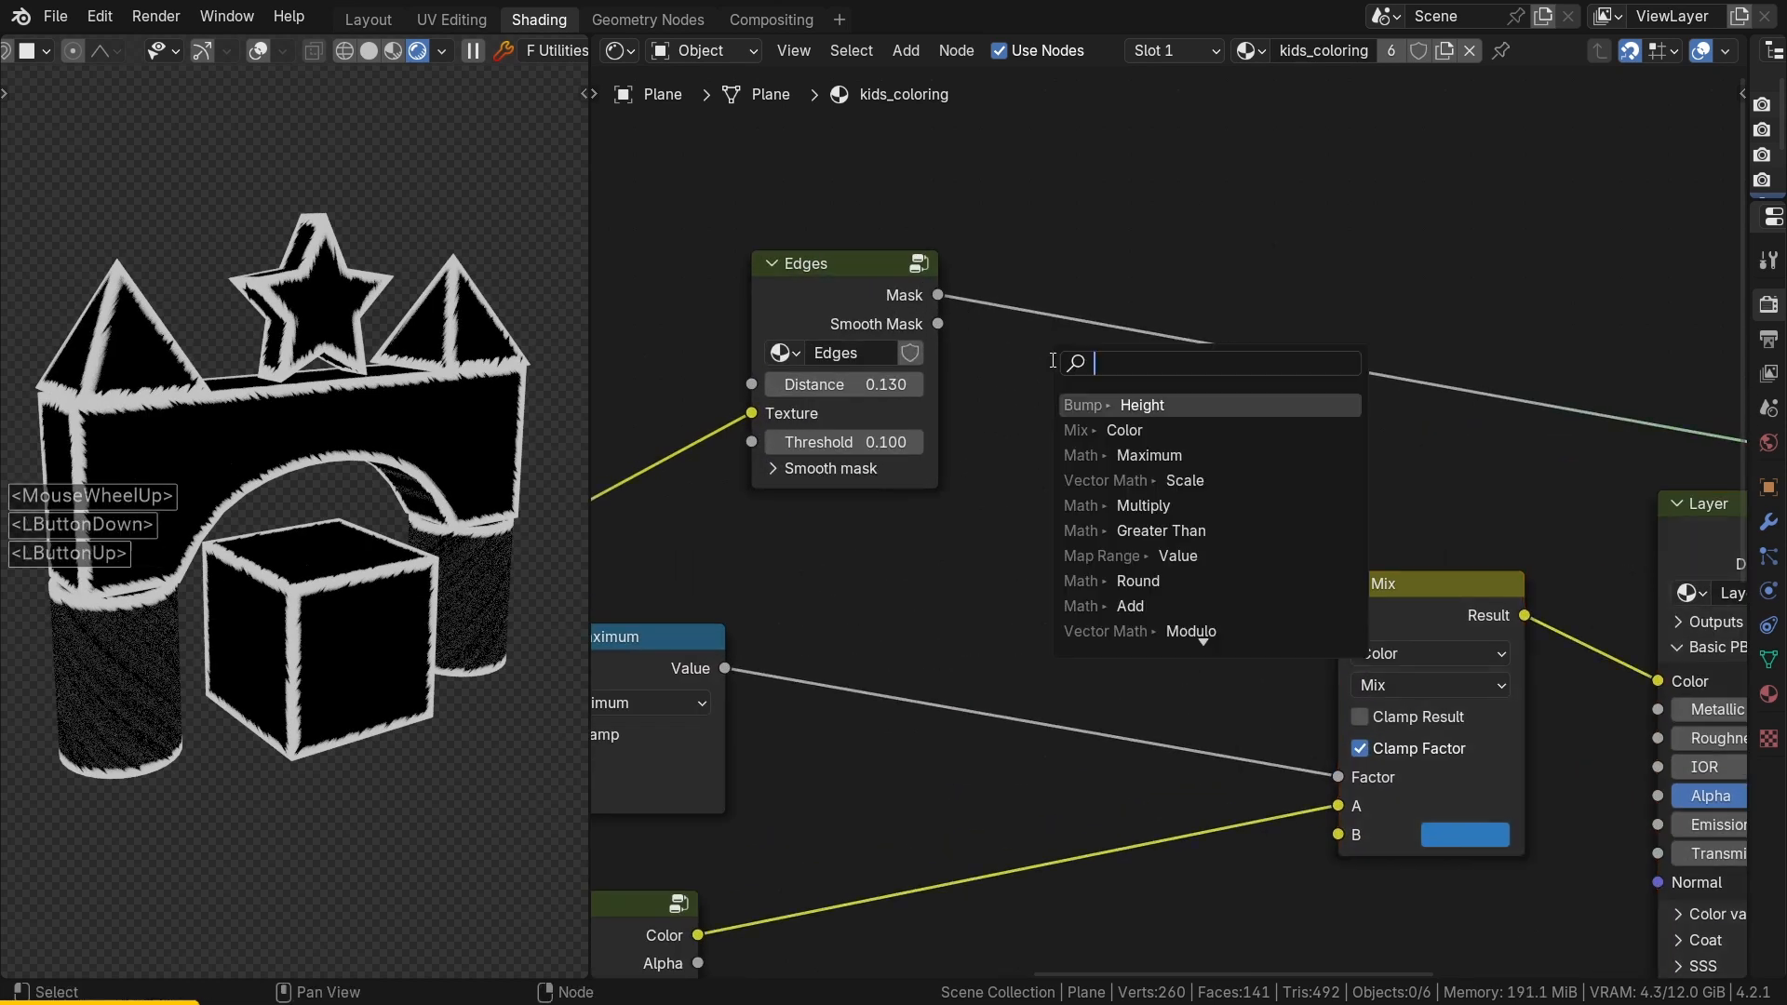
{"action": "type", "text": "mapra"}
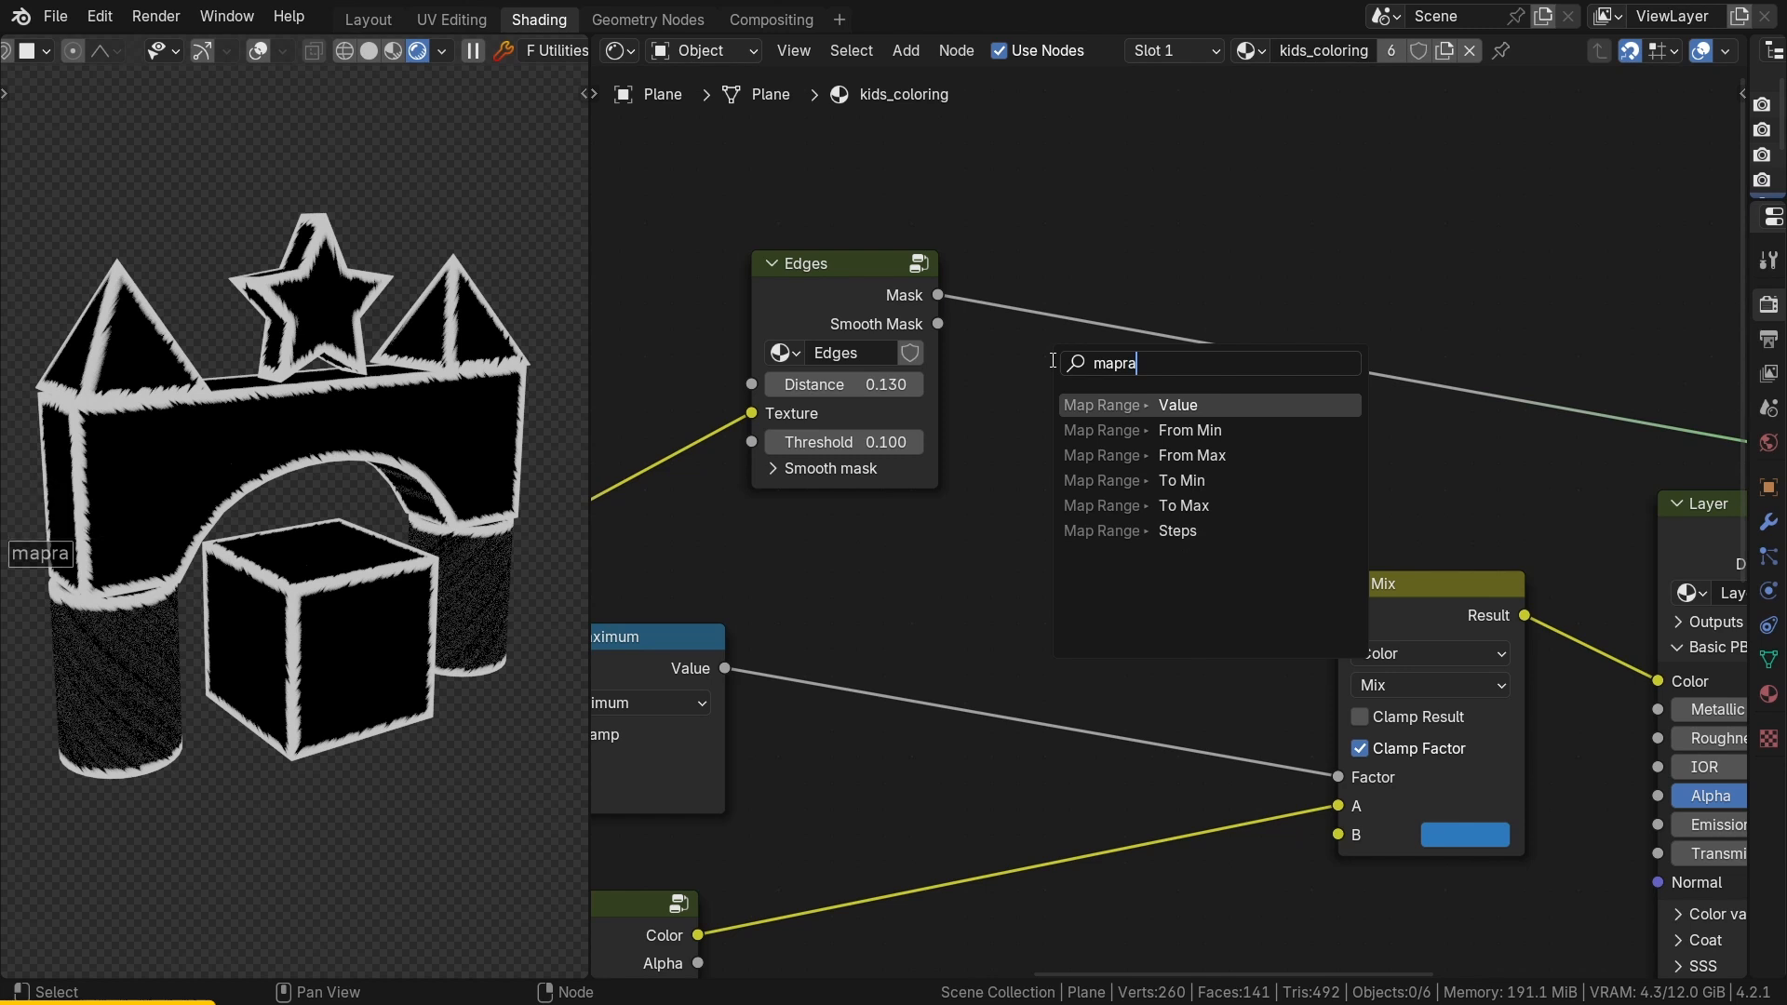
{"action": "key", "text": "Return"}
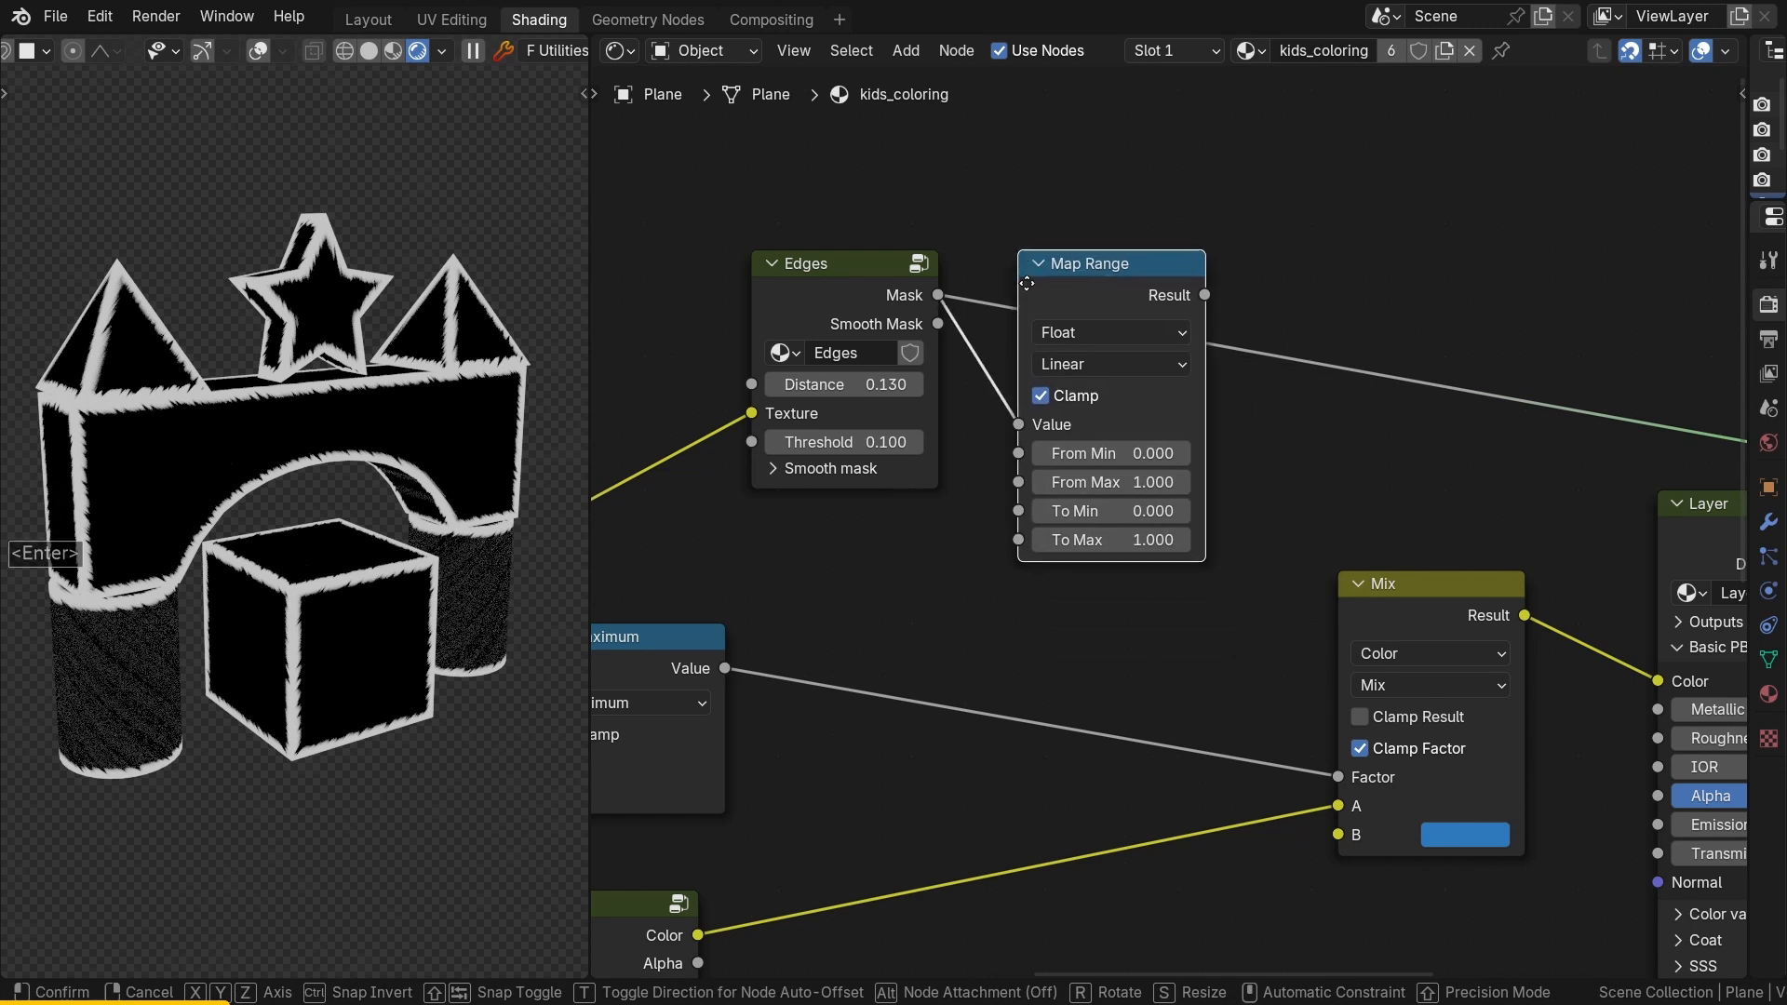
{"action": "left_click", "coordinate": [1024, 289]}
Step: Invert the edge mask by setting the new Map Range's To Min to 1 and To Max to 0, and preview it
{"action": "left_click", "coordinate": [1116, 512]}
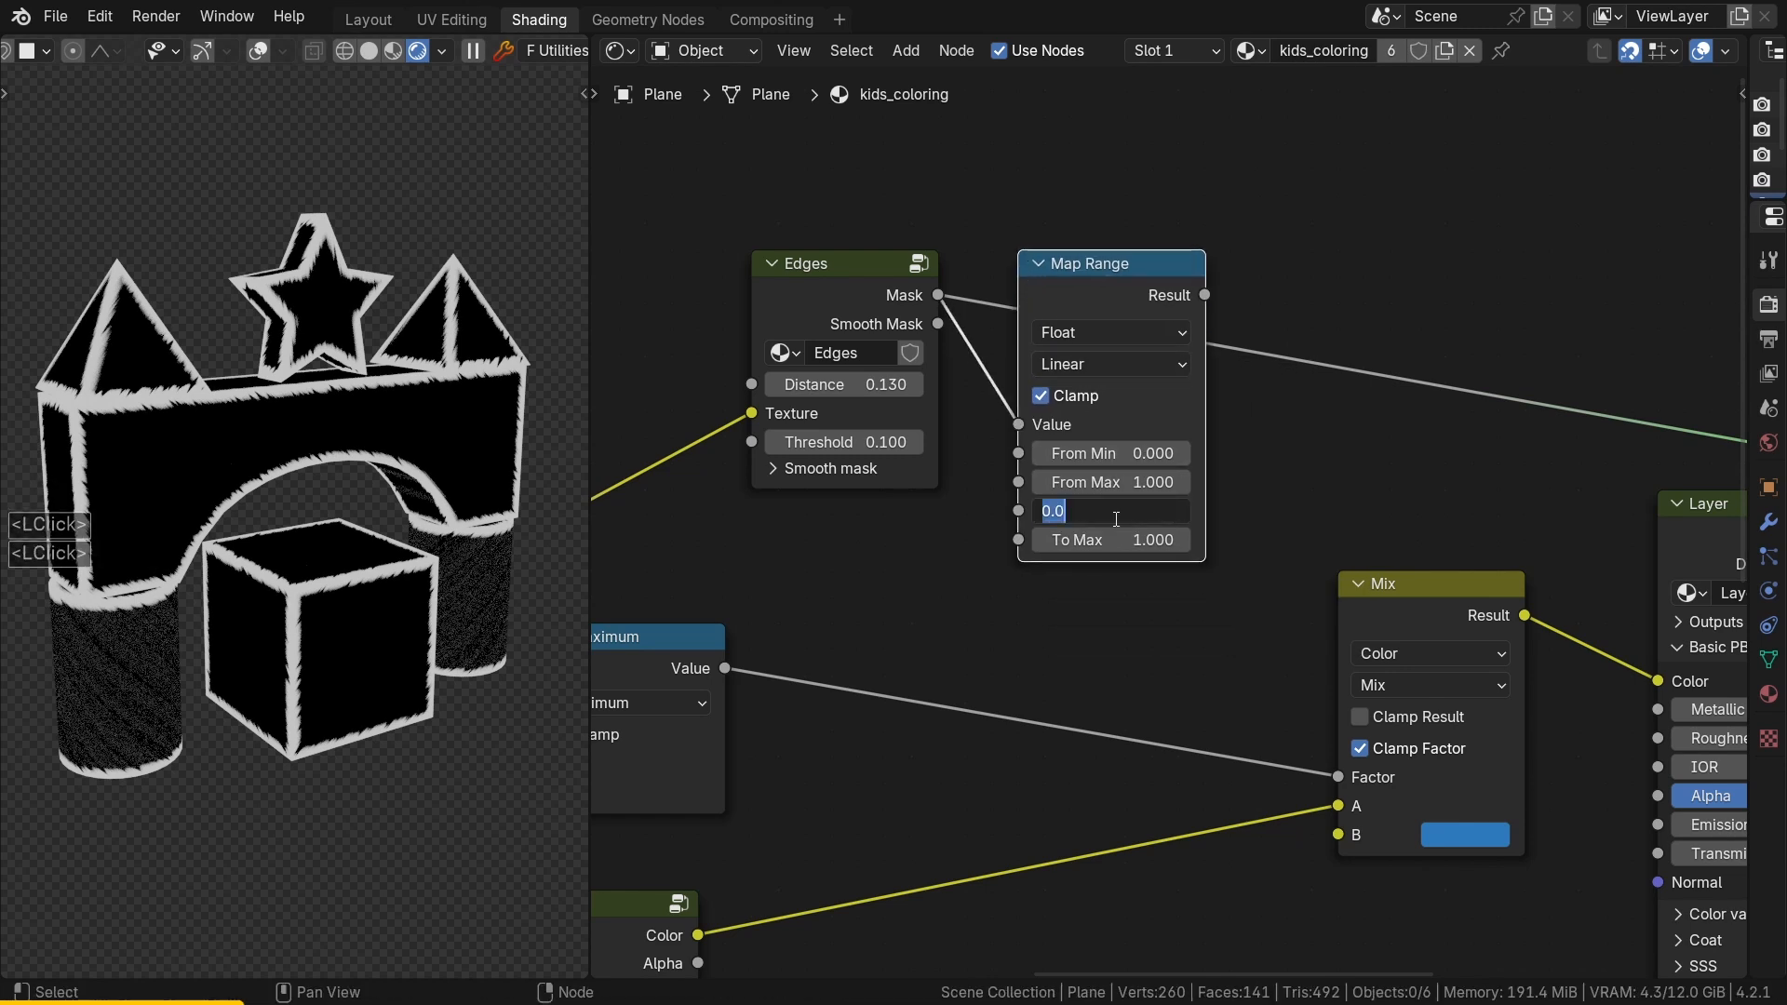
{"action": "type", "text": "1"}
{"action": "key", "text": "Tab"}
{"action": "type", "text": "0"}
{"action": "key", "text": "Return"}
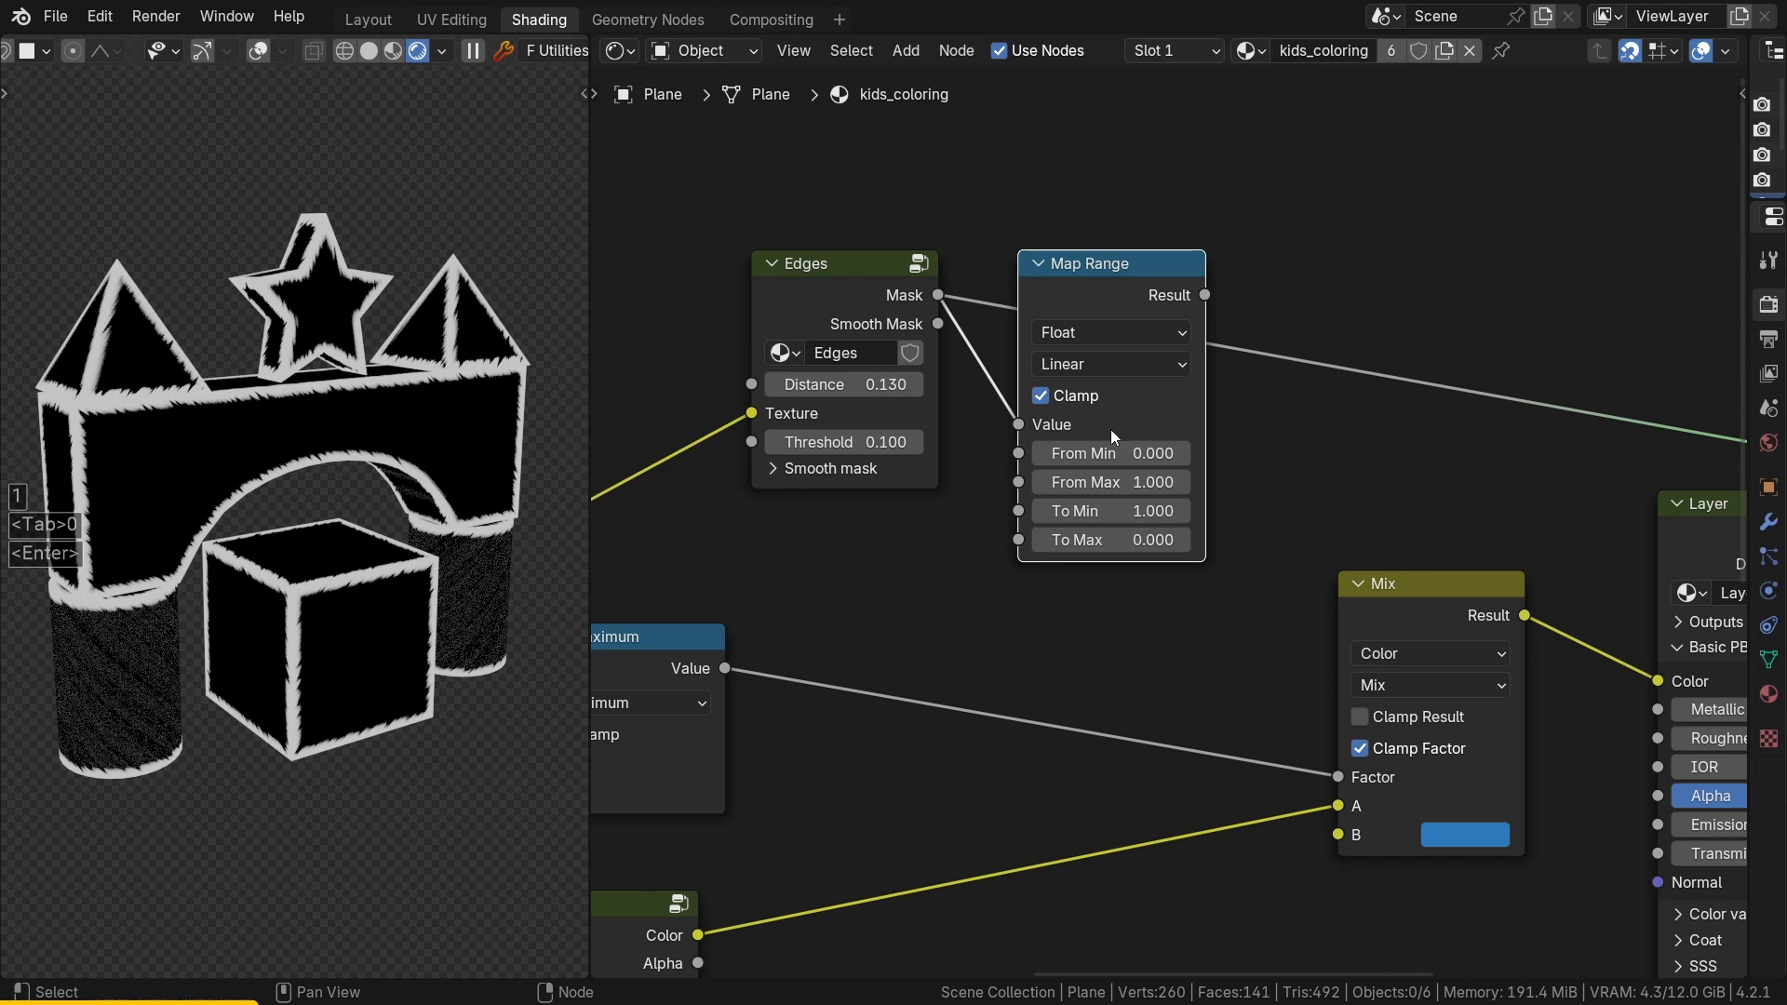
{"action": "left_click", "coordinate": [1124, 288], "text": "ctrl+shift"}
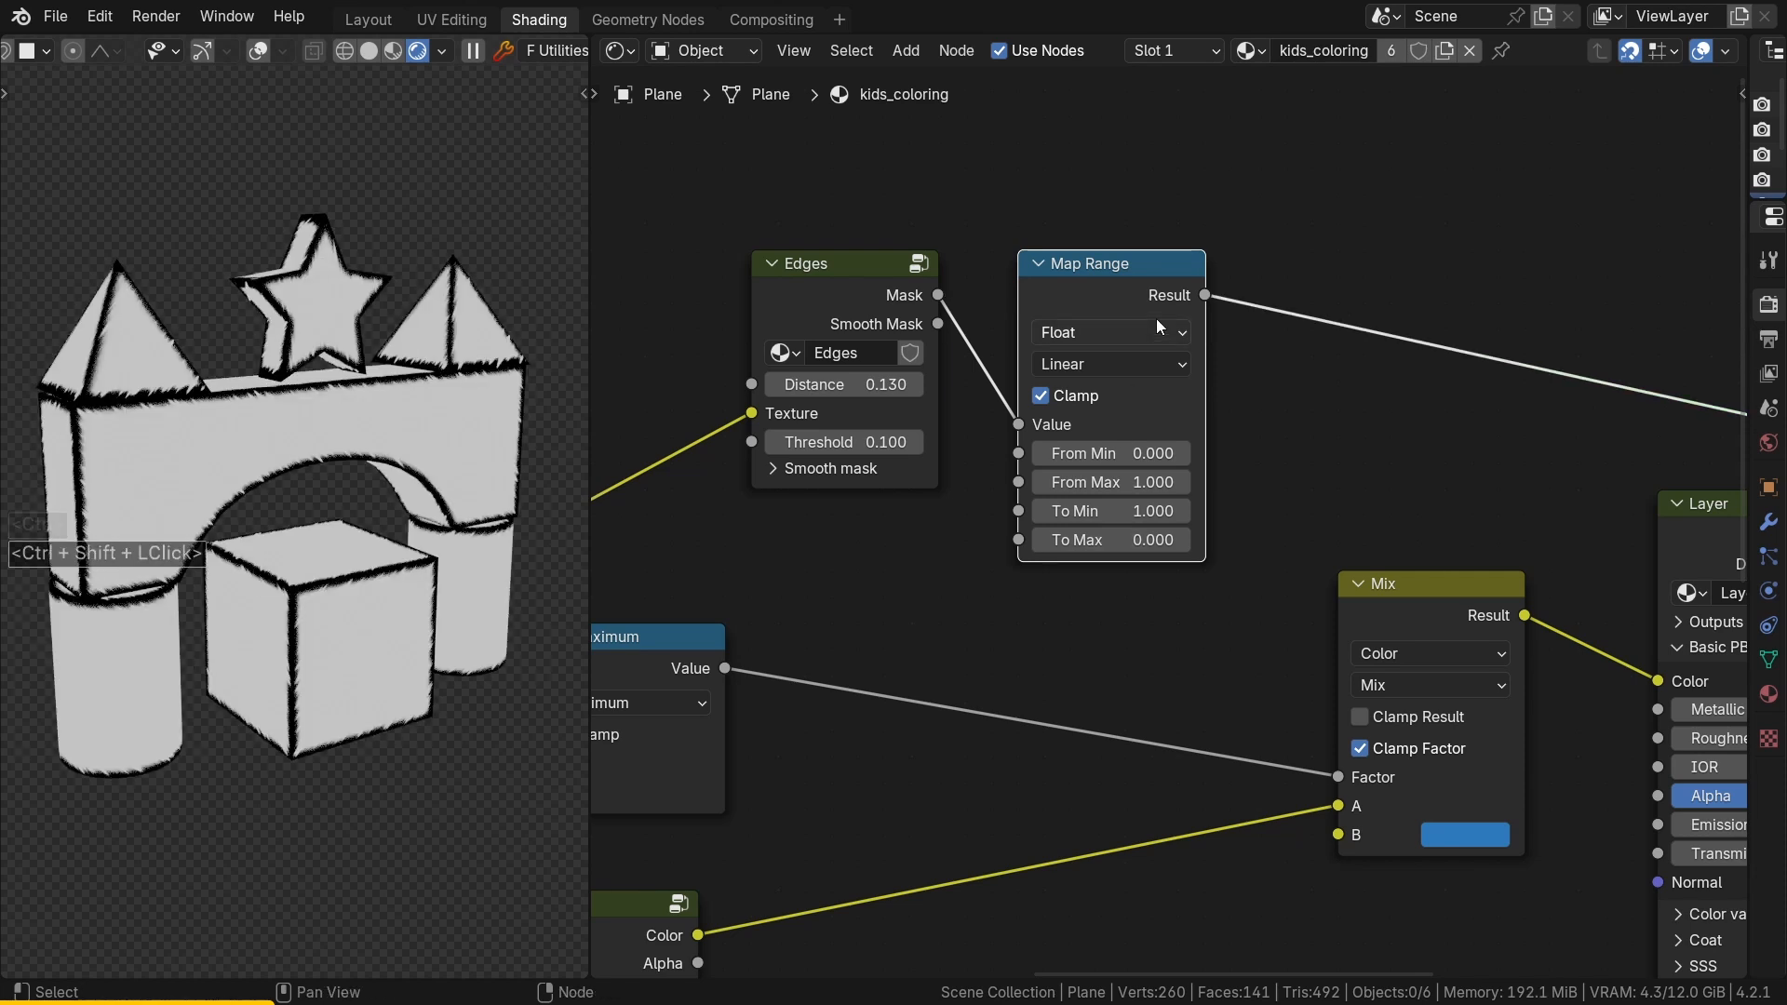
Step: Connect the inverted edge mask's Result to the Mix Factor and preview the Mix node's output
{"action": "left_click_drag", "start_coordinate": [1205, 296], "coordinate": [1211, 658]}
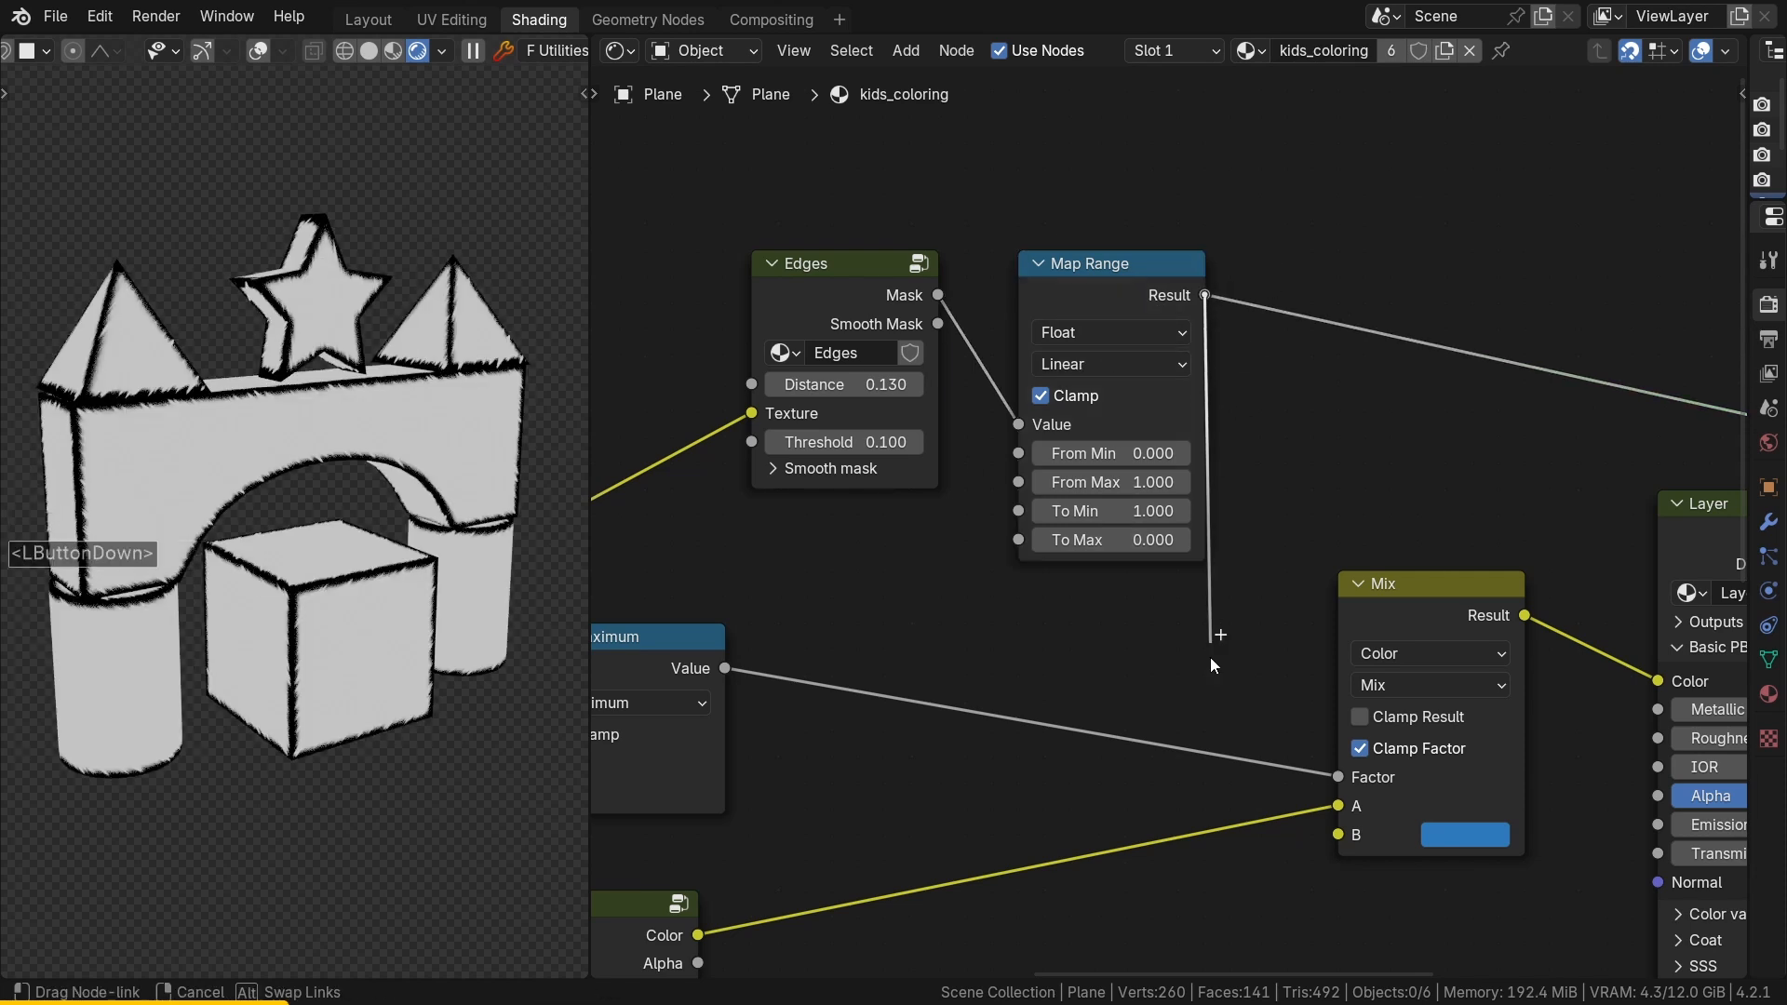
{"action": "left_click_drag", "start_coordinate": [1331, 774], "coordinate": [1337, 777]}
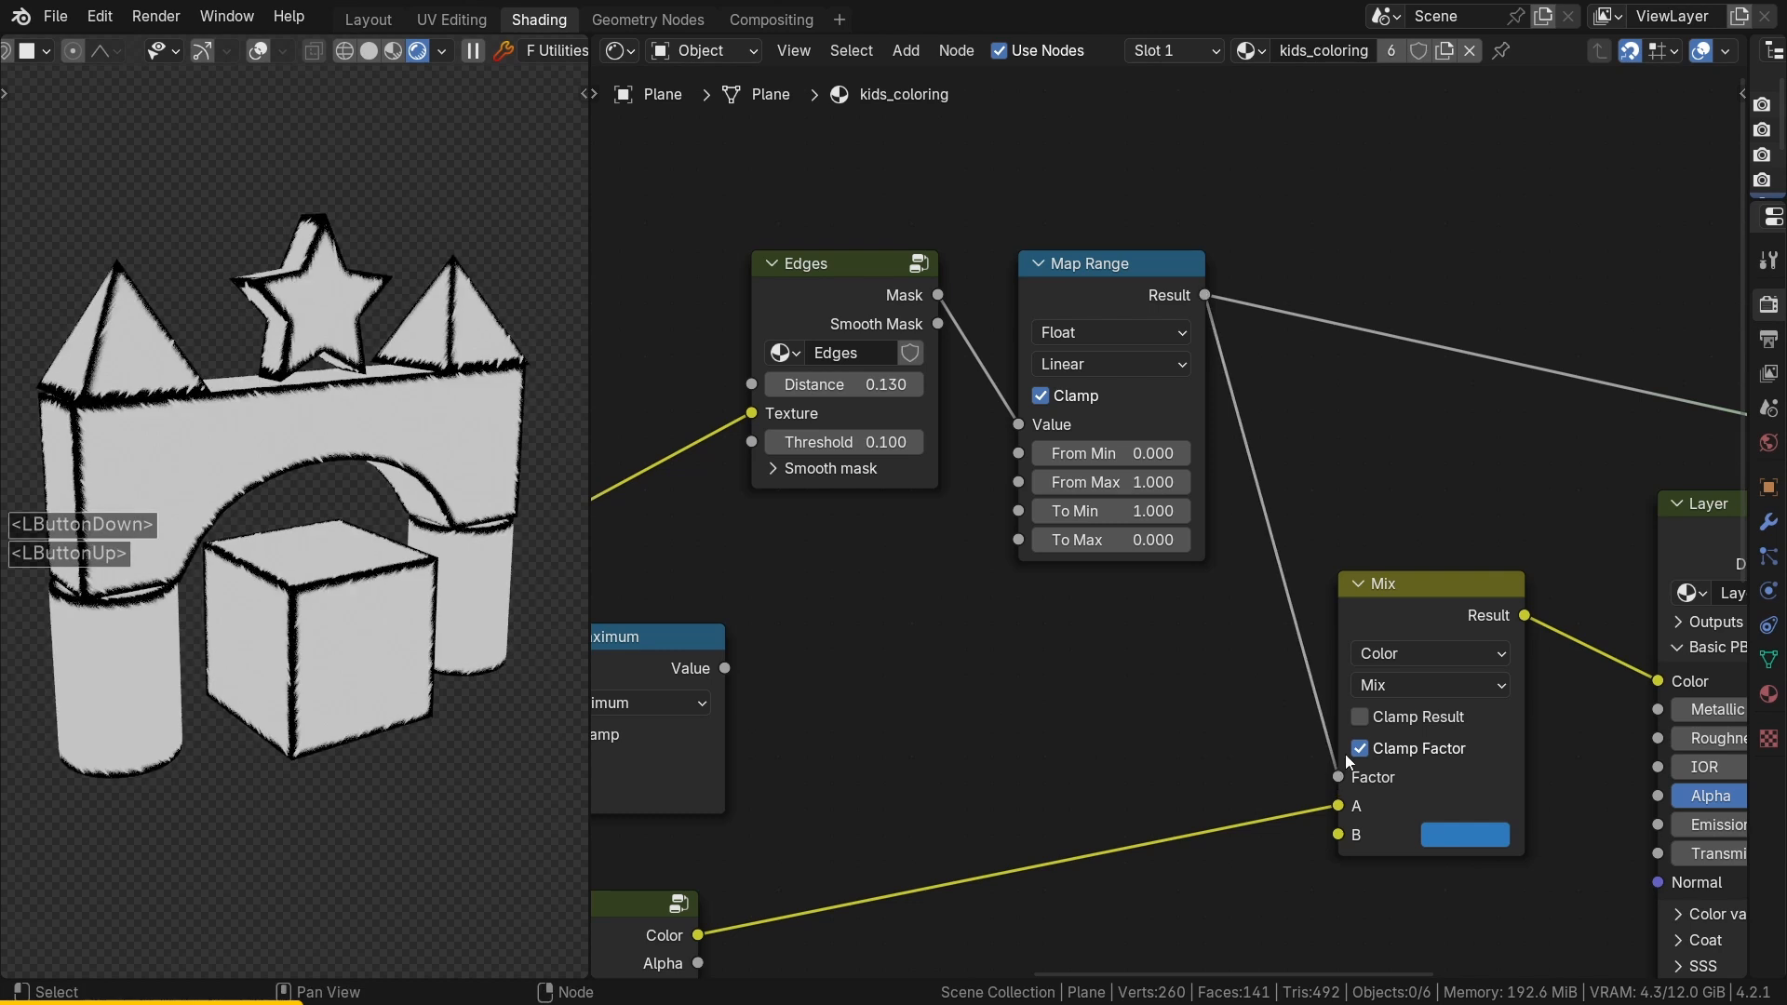
{"action": "middle_click_drag", "start_coordinate": [1441, 604], "coordinate": [1299, 573]}
{"action": "left_click", "coordinate": [1311, 560], "text": "ctrl+shift"}
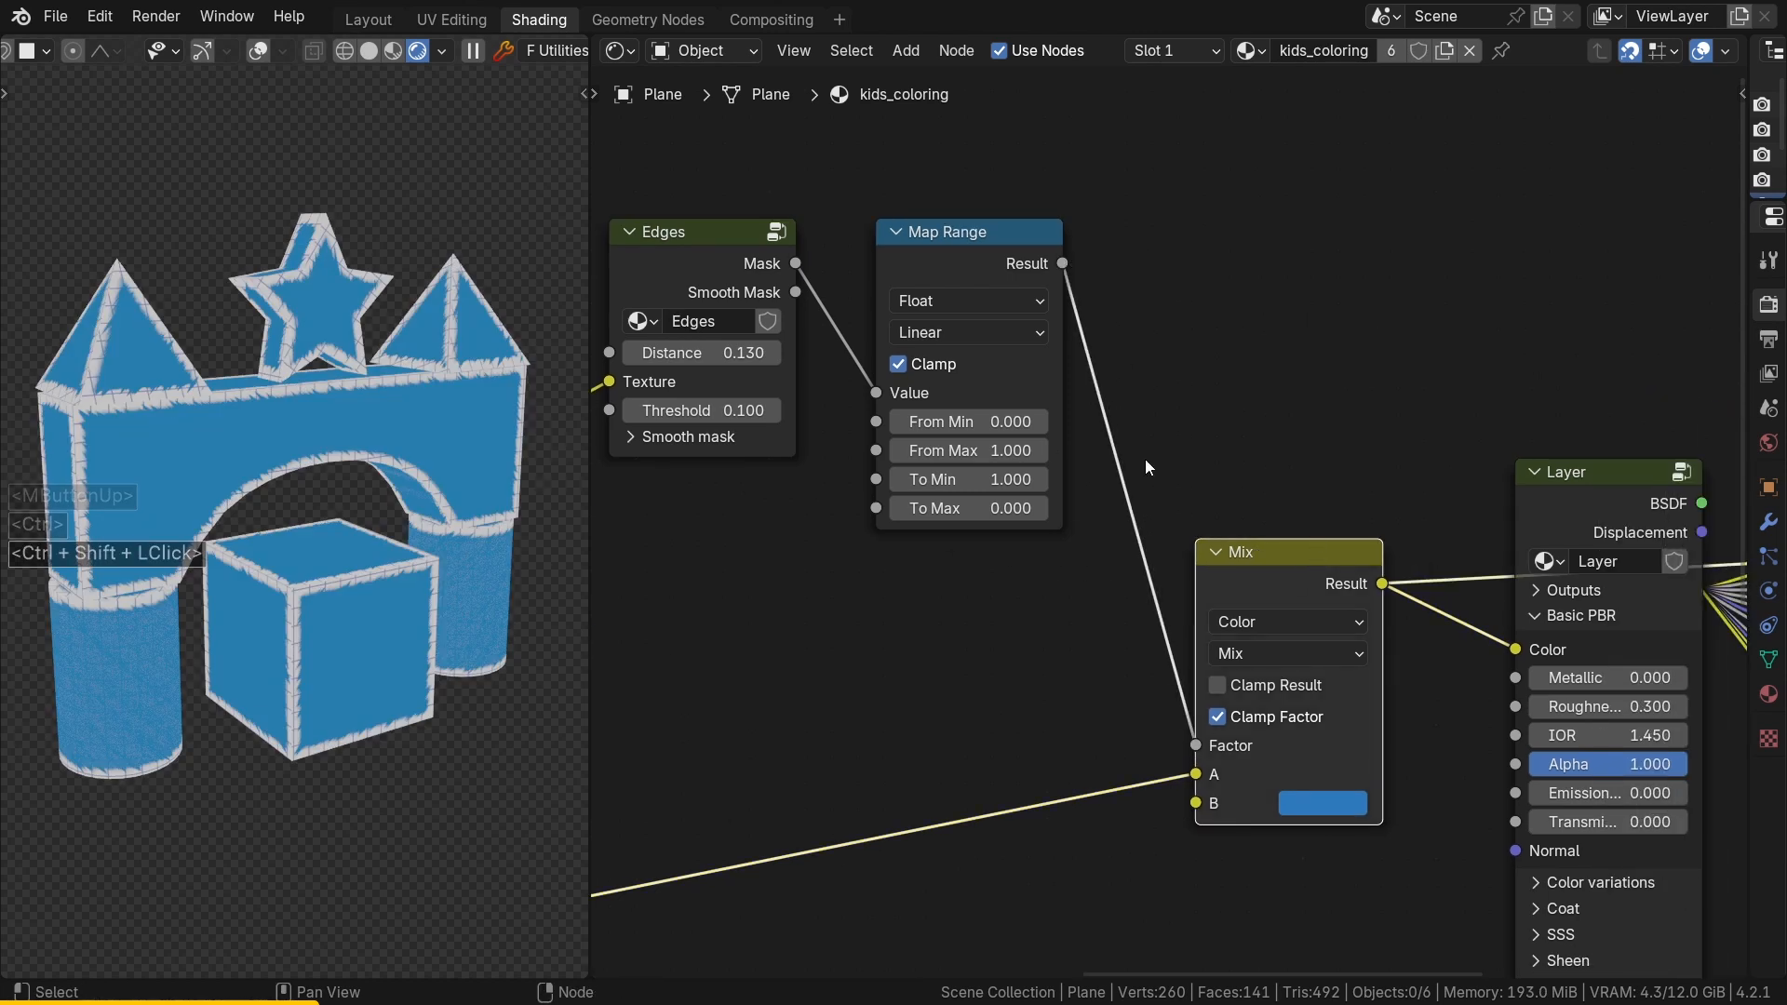
Step: Move the Mix node and the shader nodes after it farther along to make room before the Mix Factor
{"action": "scroll", "coordinate": [1127, 473], "scroll_direction": "down", "scroll_amount": 3}
{"action": "middle_click_drag", "start_coordinate": [1195, 475], "coordinate": [884, 381]}
{"action": "left_click_drag", "start_coordinate": [940, 257], "coordinate": [1433, 580]}
{"action": "scroll", "coordinate": [969, 482], "scroll_direction": "down", "scroll_amount": 5}
{"action": "left_click_drag", "start_coordinate": [969, 382], "coordinate": [1601, 619]}
{"action": "left_click_drag", "start_coordinate": [981, 483], "coordinate": [1181, 499]}
Step: Insert a Multiply copy of the Maximum node between the edge Map Range and Mix Factor, with Maximum's Value as its second input
{"action": "middle_click_drag", "start_coordinate": [770, 503], "coordinate": [1034, 488]}
{"action": "scroll", "coordinate": [1034, 488], "scroll_direction": "up", "scroll_amount": 3}
{"action": "left_click", "coordinate": [722, 493]}
{"action": "key", "text": "shift+d"}
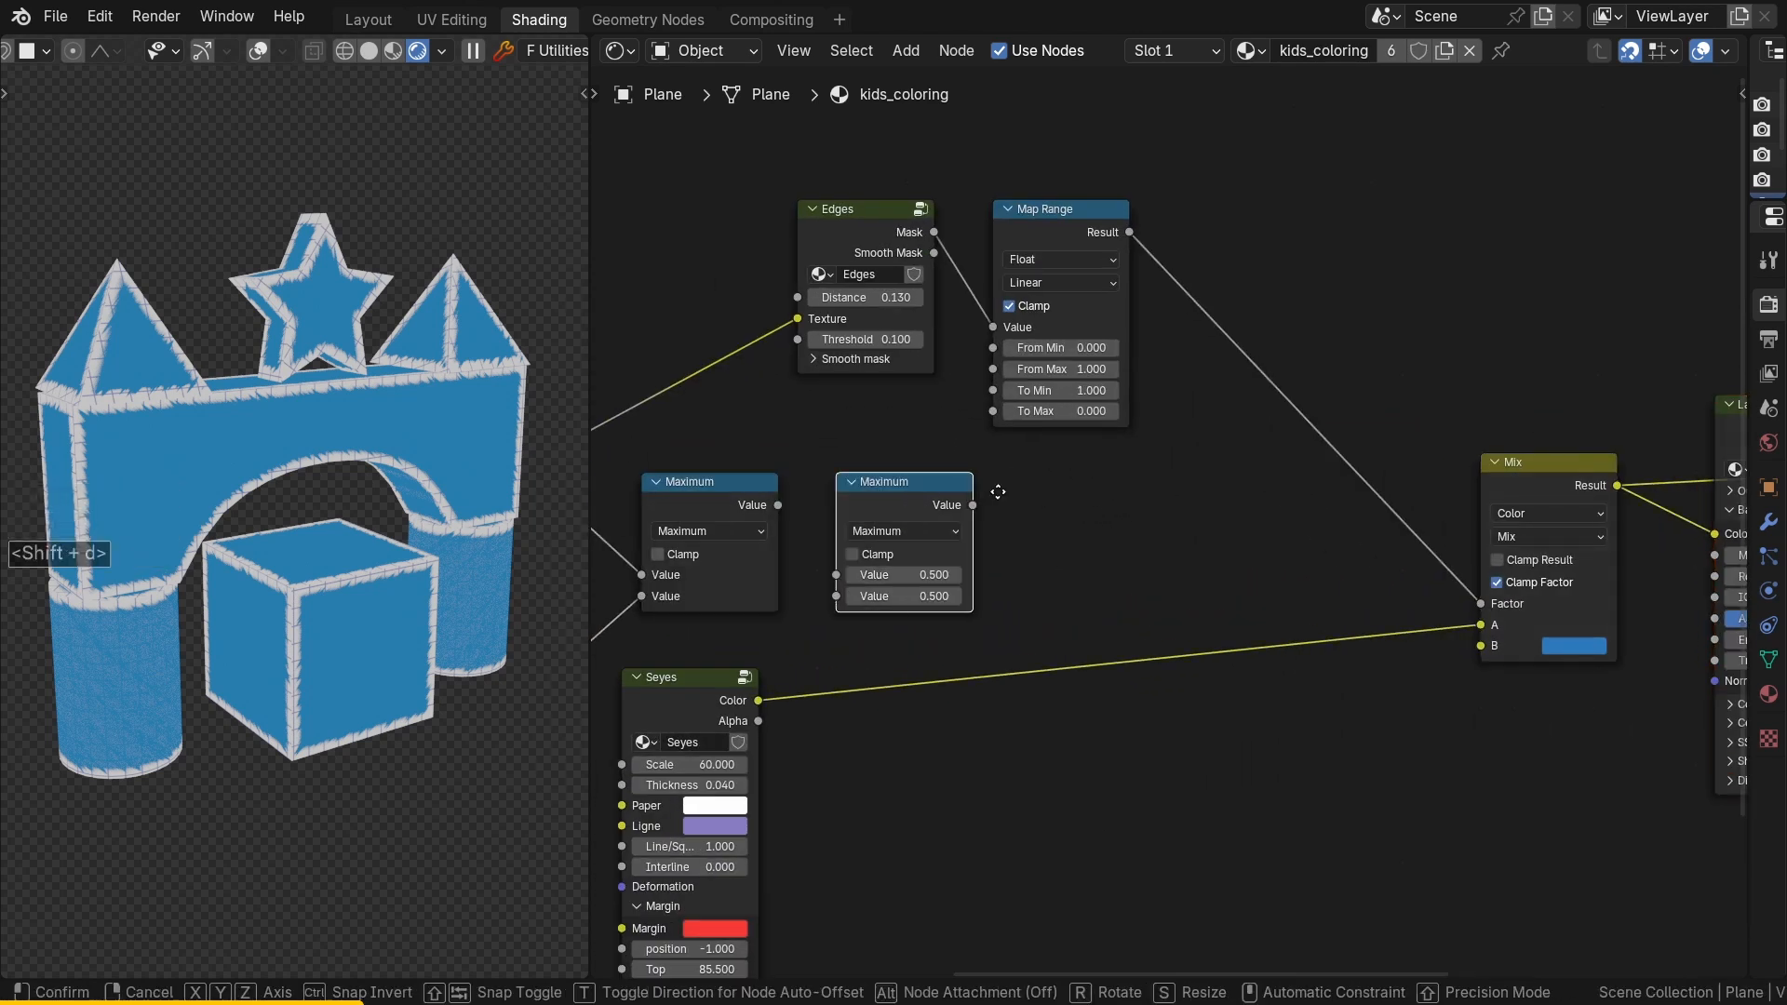
{"action": "left_click", "coordinate": [1247, 517]}
{"action": "middle_click_drag", "start_coordinate": [1247, 517], "coordinate": [1248, 441], "text": "ctrl"}
{"action": "left_click", "coordinate": [1219, 506]}
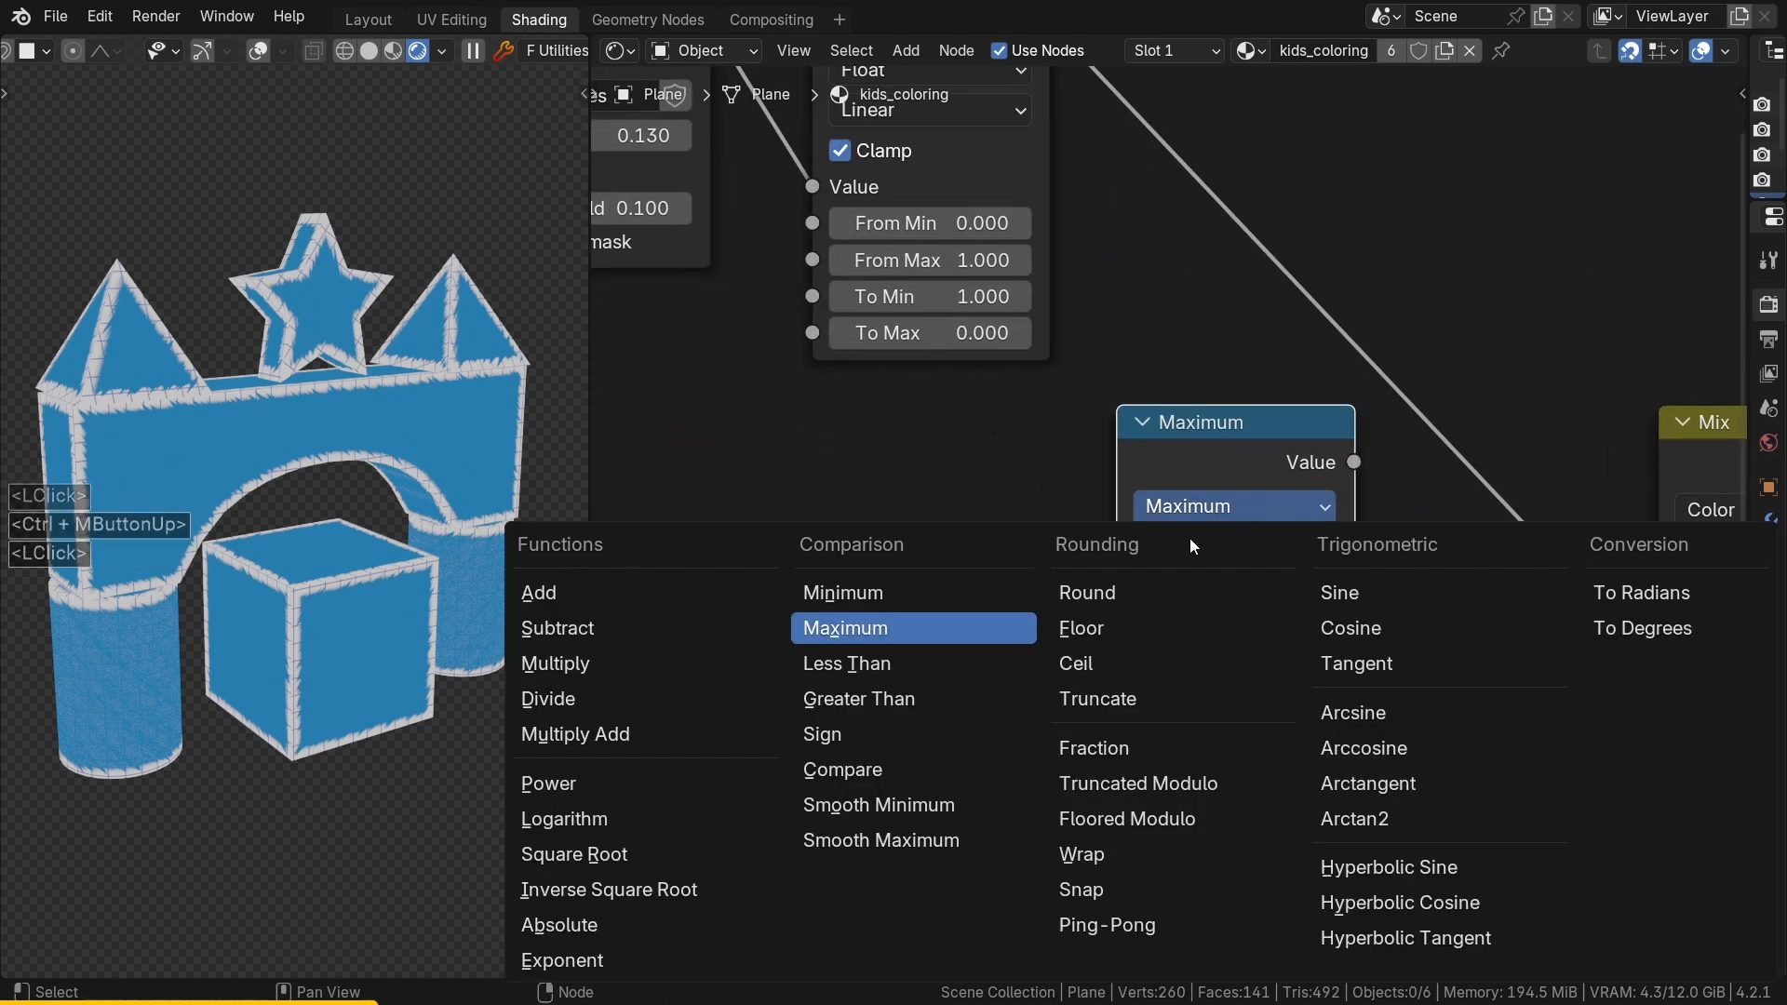
{"action": "left_click", "coordinate": [633, 664]}
{"action": "scroll", "coordinate": [634, 661], "scroll_direction": "down", "scroll_amount": 4}
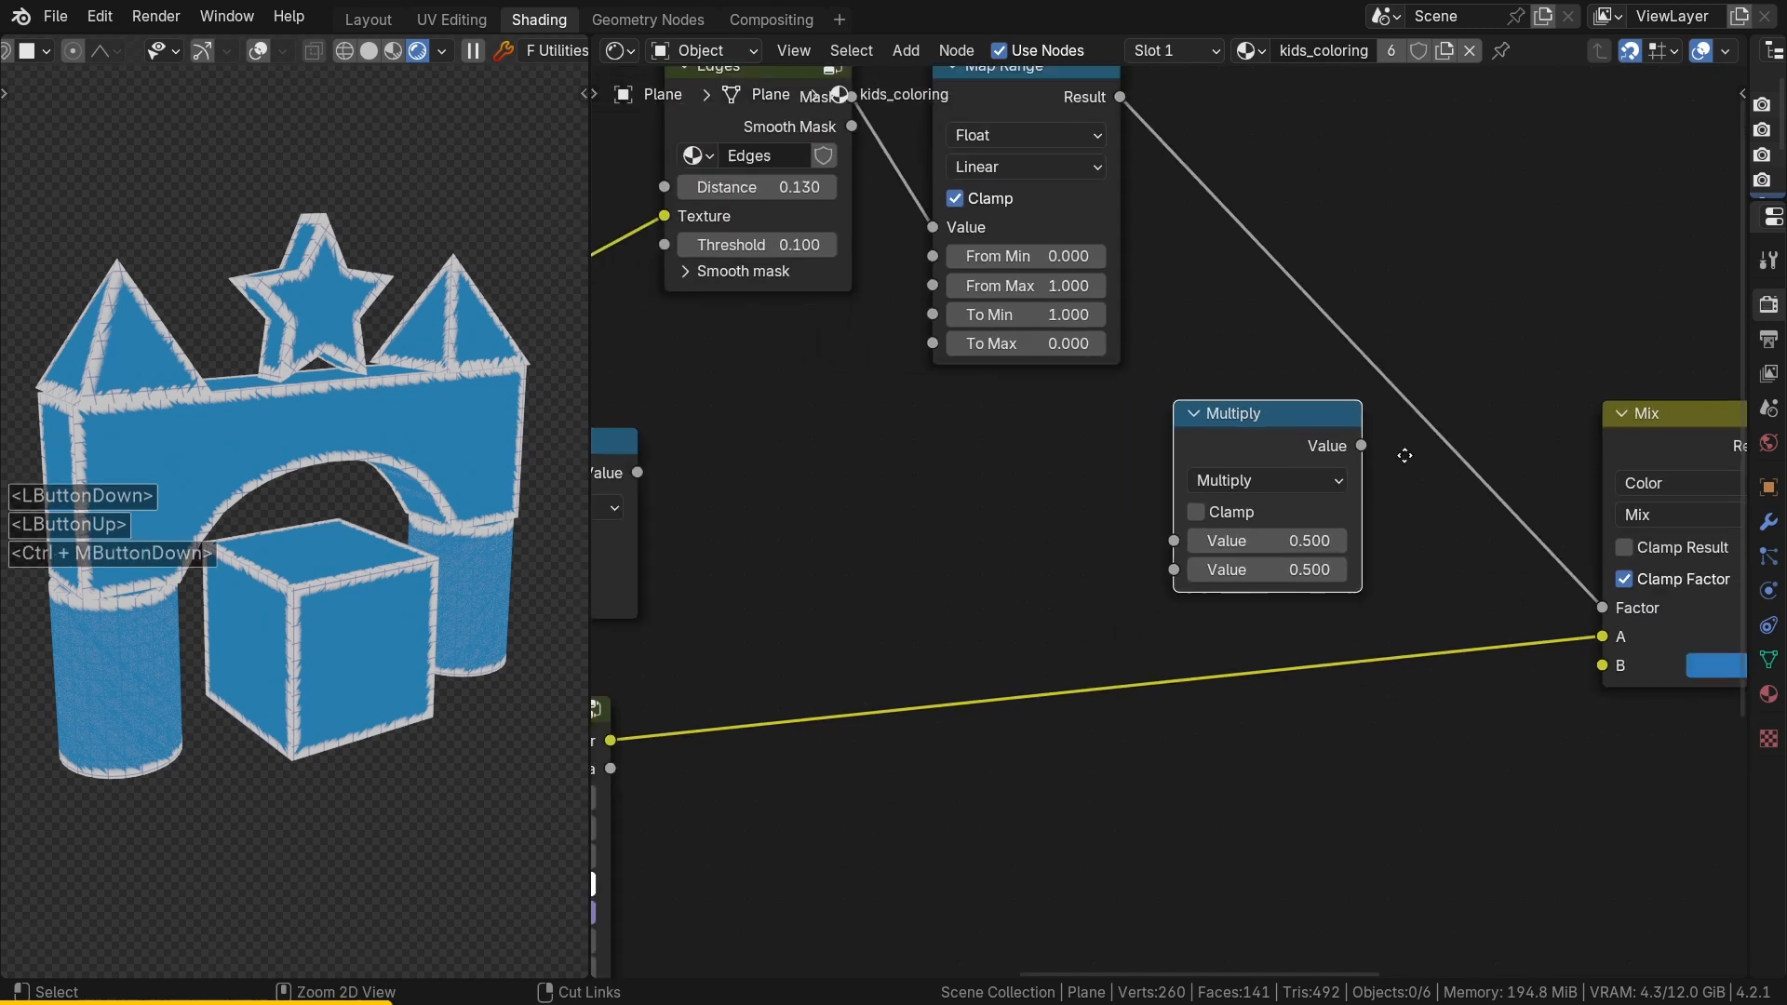
{"action": "left_click_drag", "start_coordinate": [1286, 423], "coordinate": [1387, 374]}
{"action": "left_click_drag", "start_coordinate": [770, 456], "coordinate": [1299, 493]}
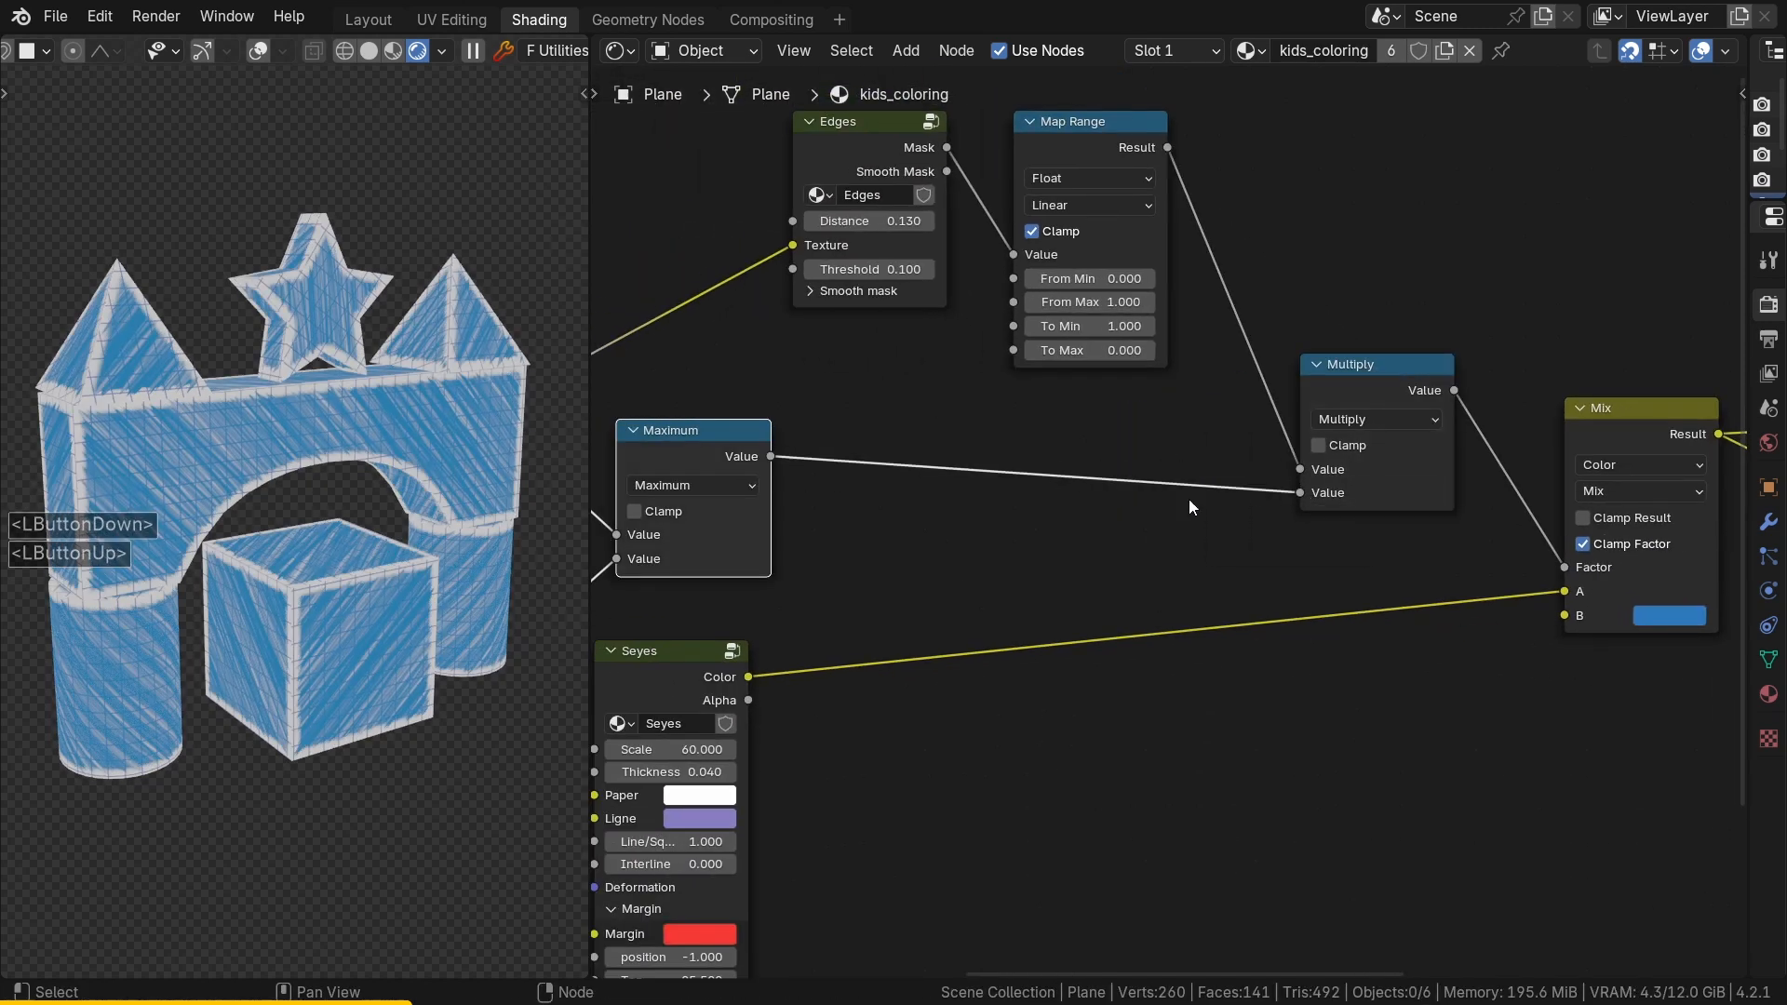
Step: Preview the edge Map Range, Maximum, Multiply and Mix outputs in turn, and return to the Principled BSDF output
{"action": "left_click", "coordinate": [1119, 144], "text": "ctrl+shift"}
{"action": "left_click", "coordinate": [730, 446], "text": "ctrl+shift"}
{"action": "left_click", "coordinate": [1347, 376], "text": "ctrl+shift"}
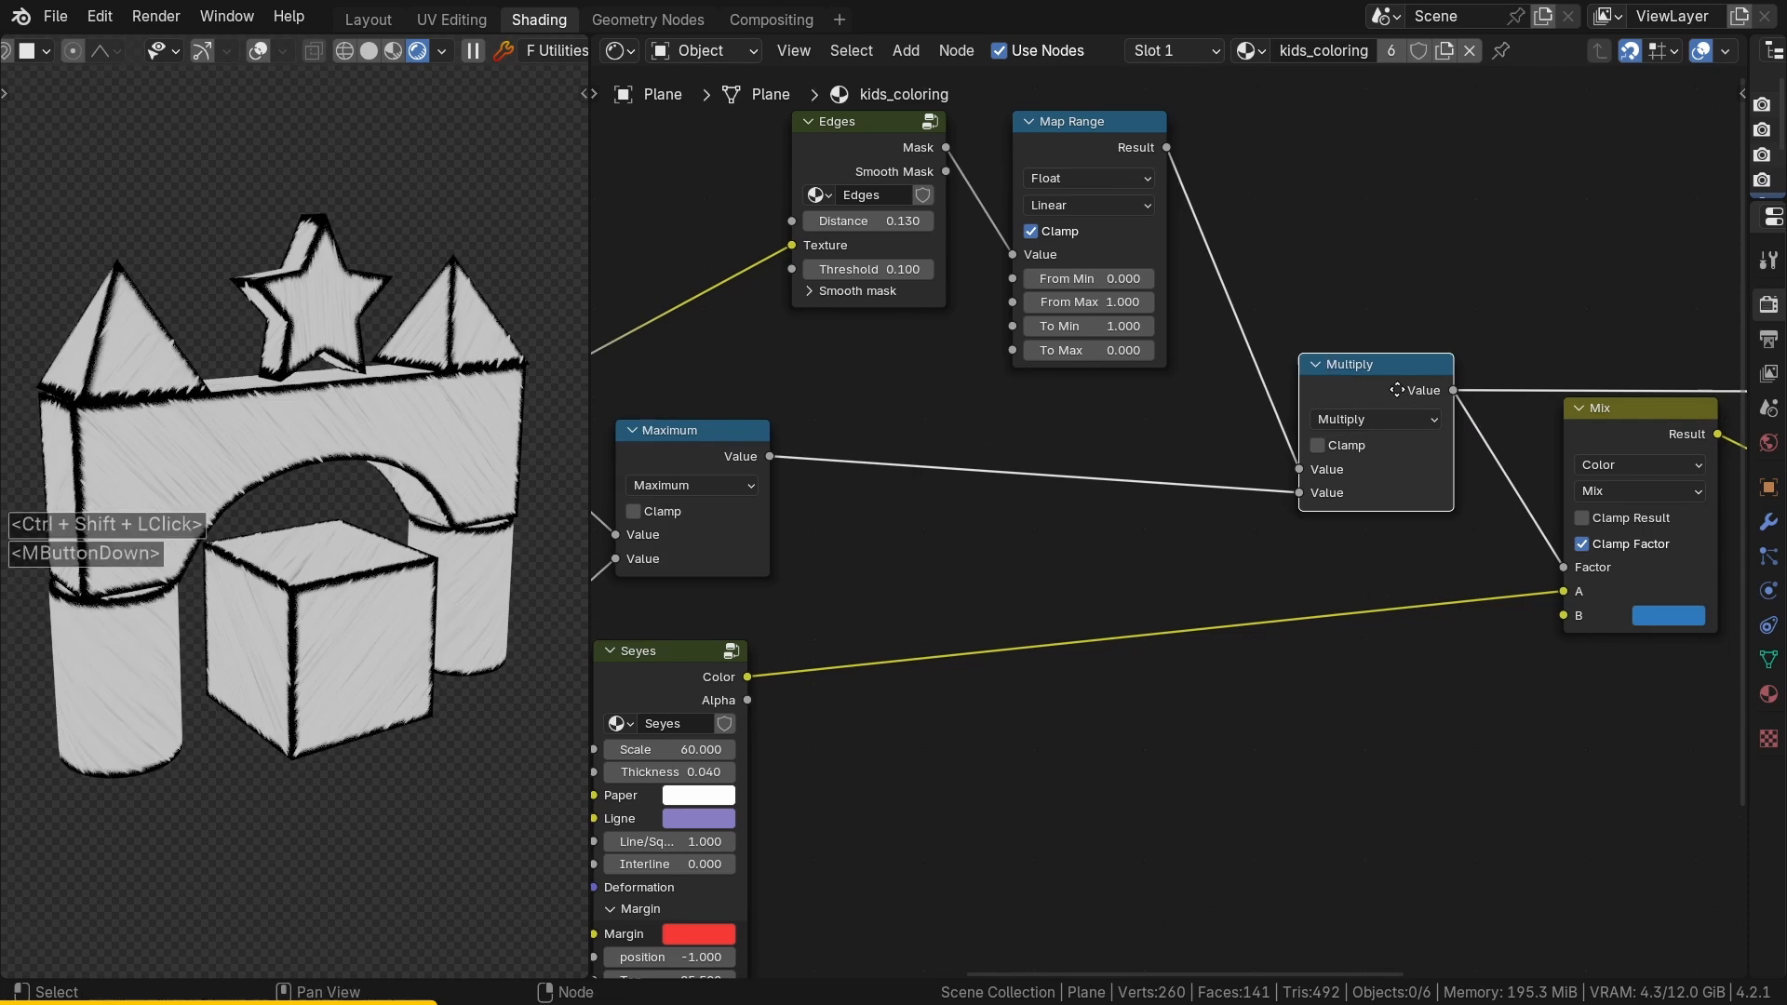
{"action": "middle_click_drag", "start_coordinate": [1642, 424], "coordinate": [1104, 427]}
{"action": "left_click", "coordinate": [1104, 427], "text": "ctrl+shift"}
{"action": "left_click", "coordinate": [1650, 372], "text": "ctrl+shift"}
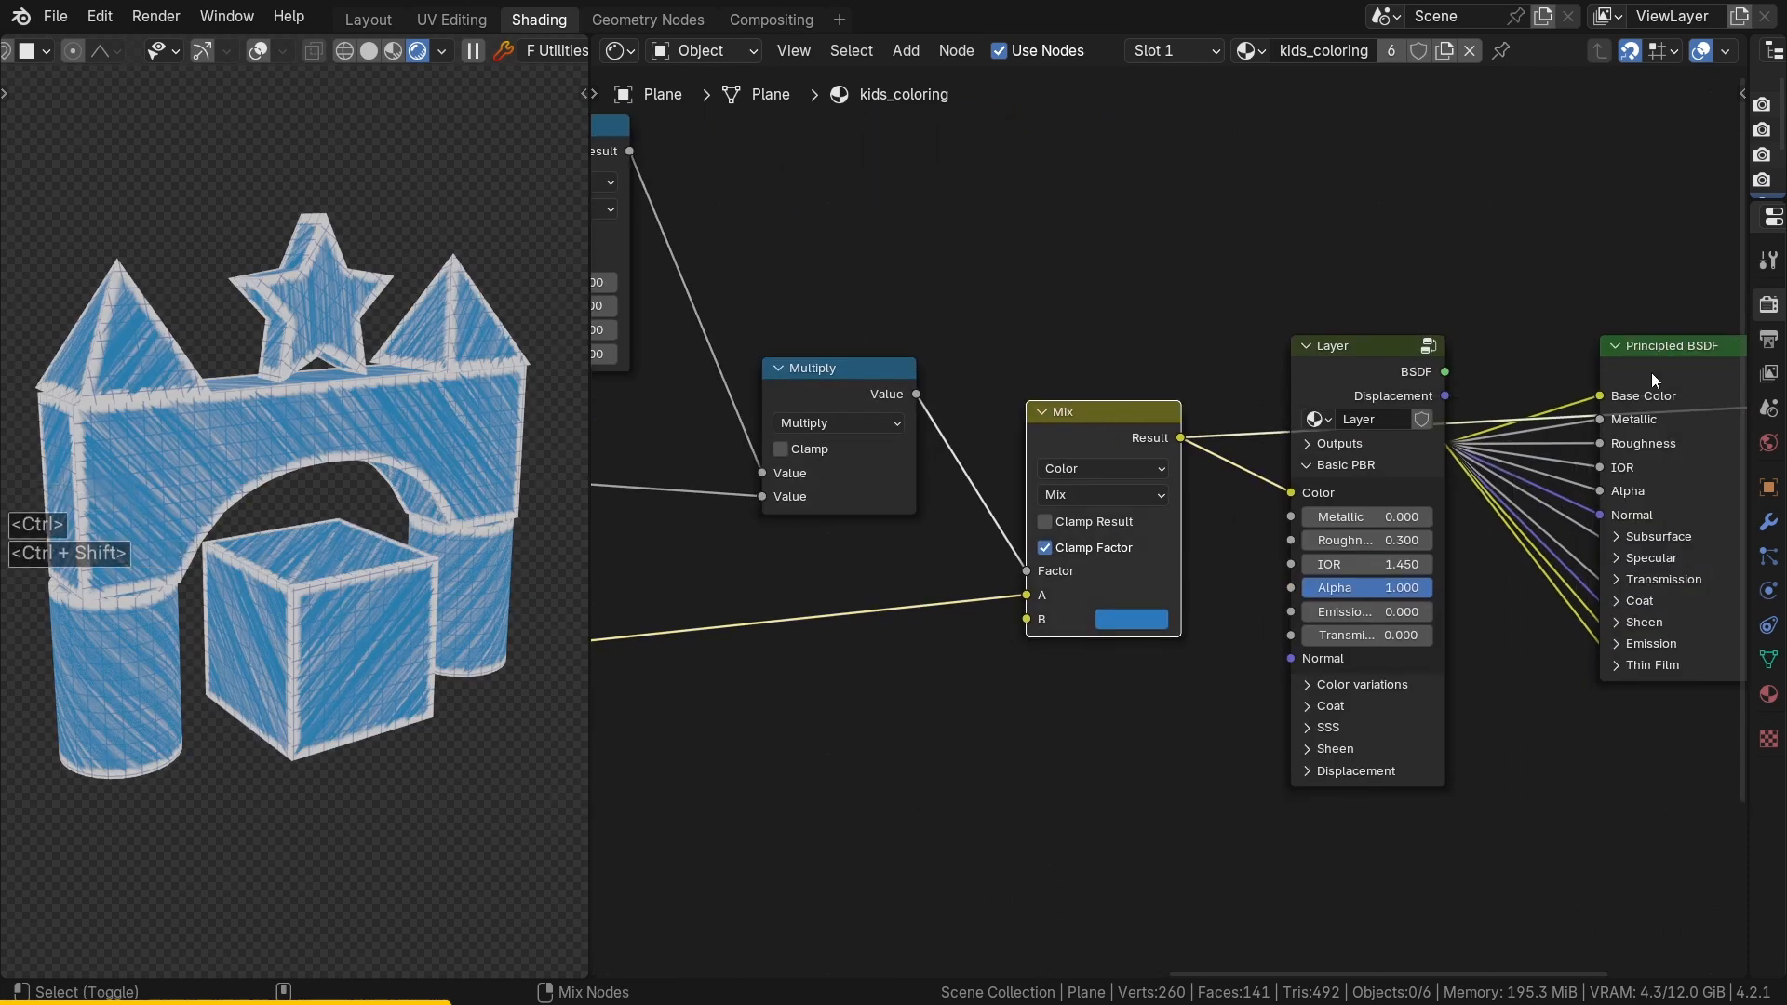
Step: Set From Min to 0.3 on the first Voronoi's Map Range and check the strokes on the castle
{"action": "middle_click_drag", "start_coordinate": [227, 454], "coordinate": [114, 405], "text": "ctrl"}
{"action": "middle_click_drag", "start_coordinate": [678, 461], "coordinate": [938, 508]}
{"action": "left_click", "coordinate": [807, 516]}
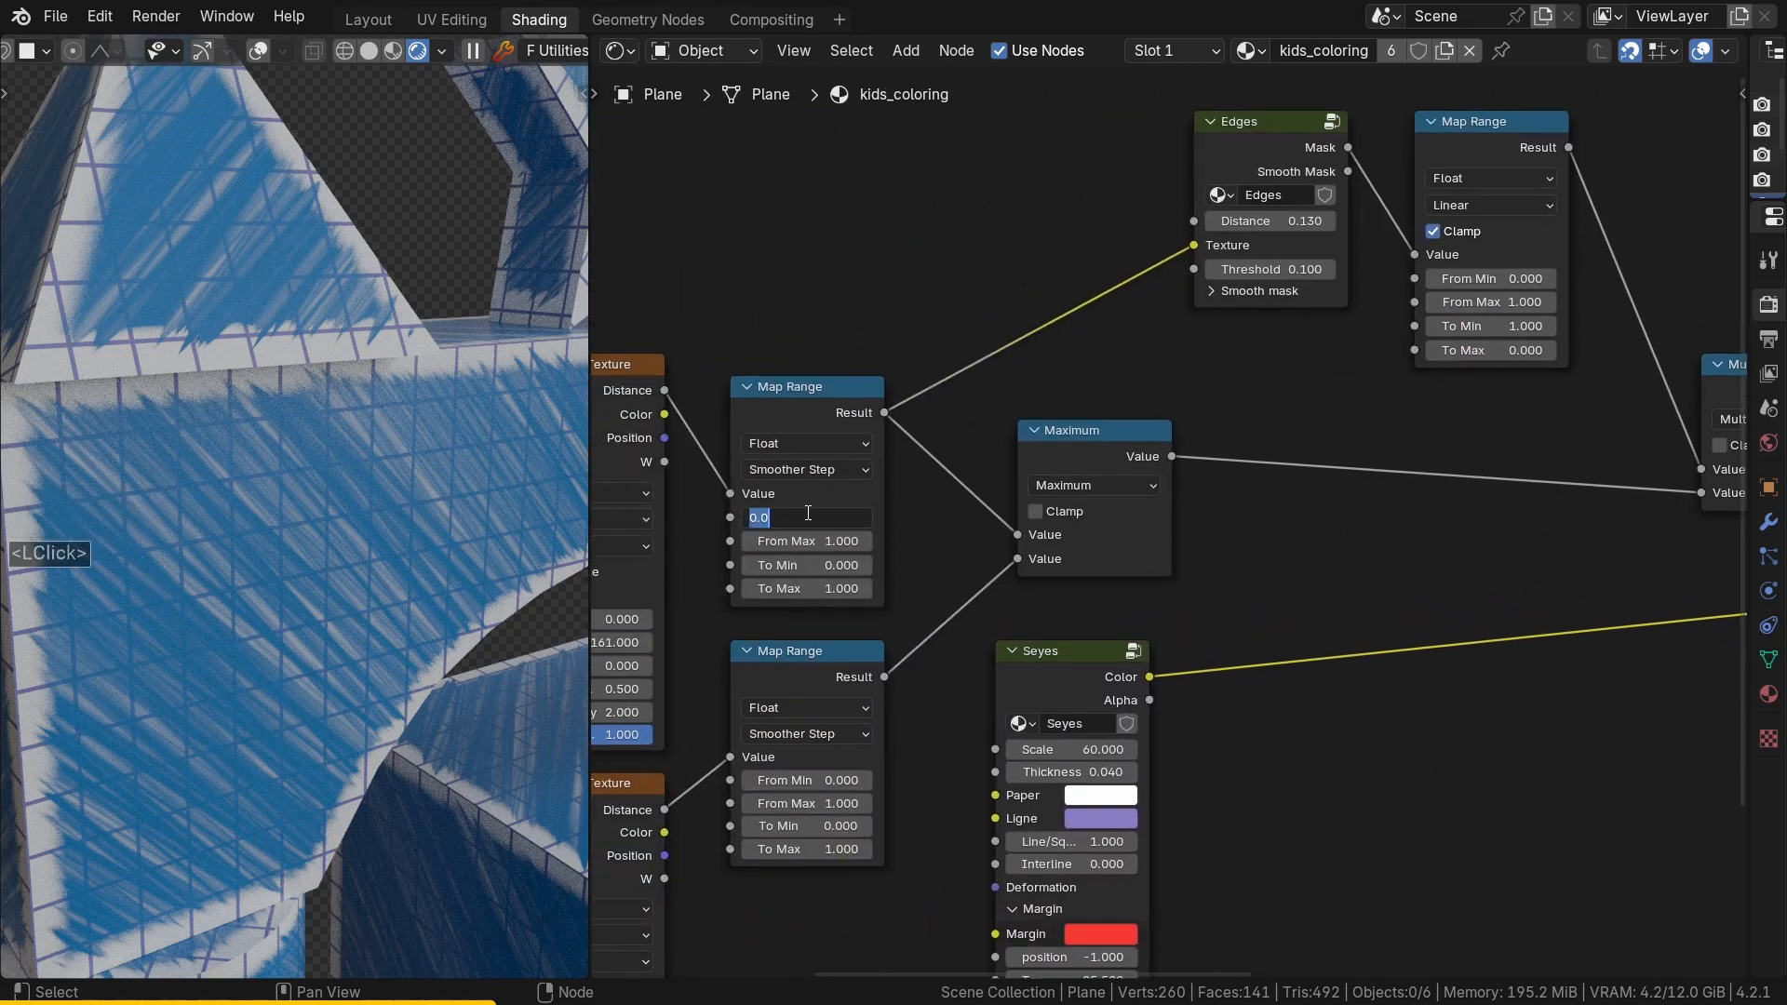
{"action": "key", "text": "Return"}
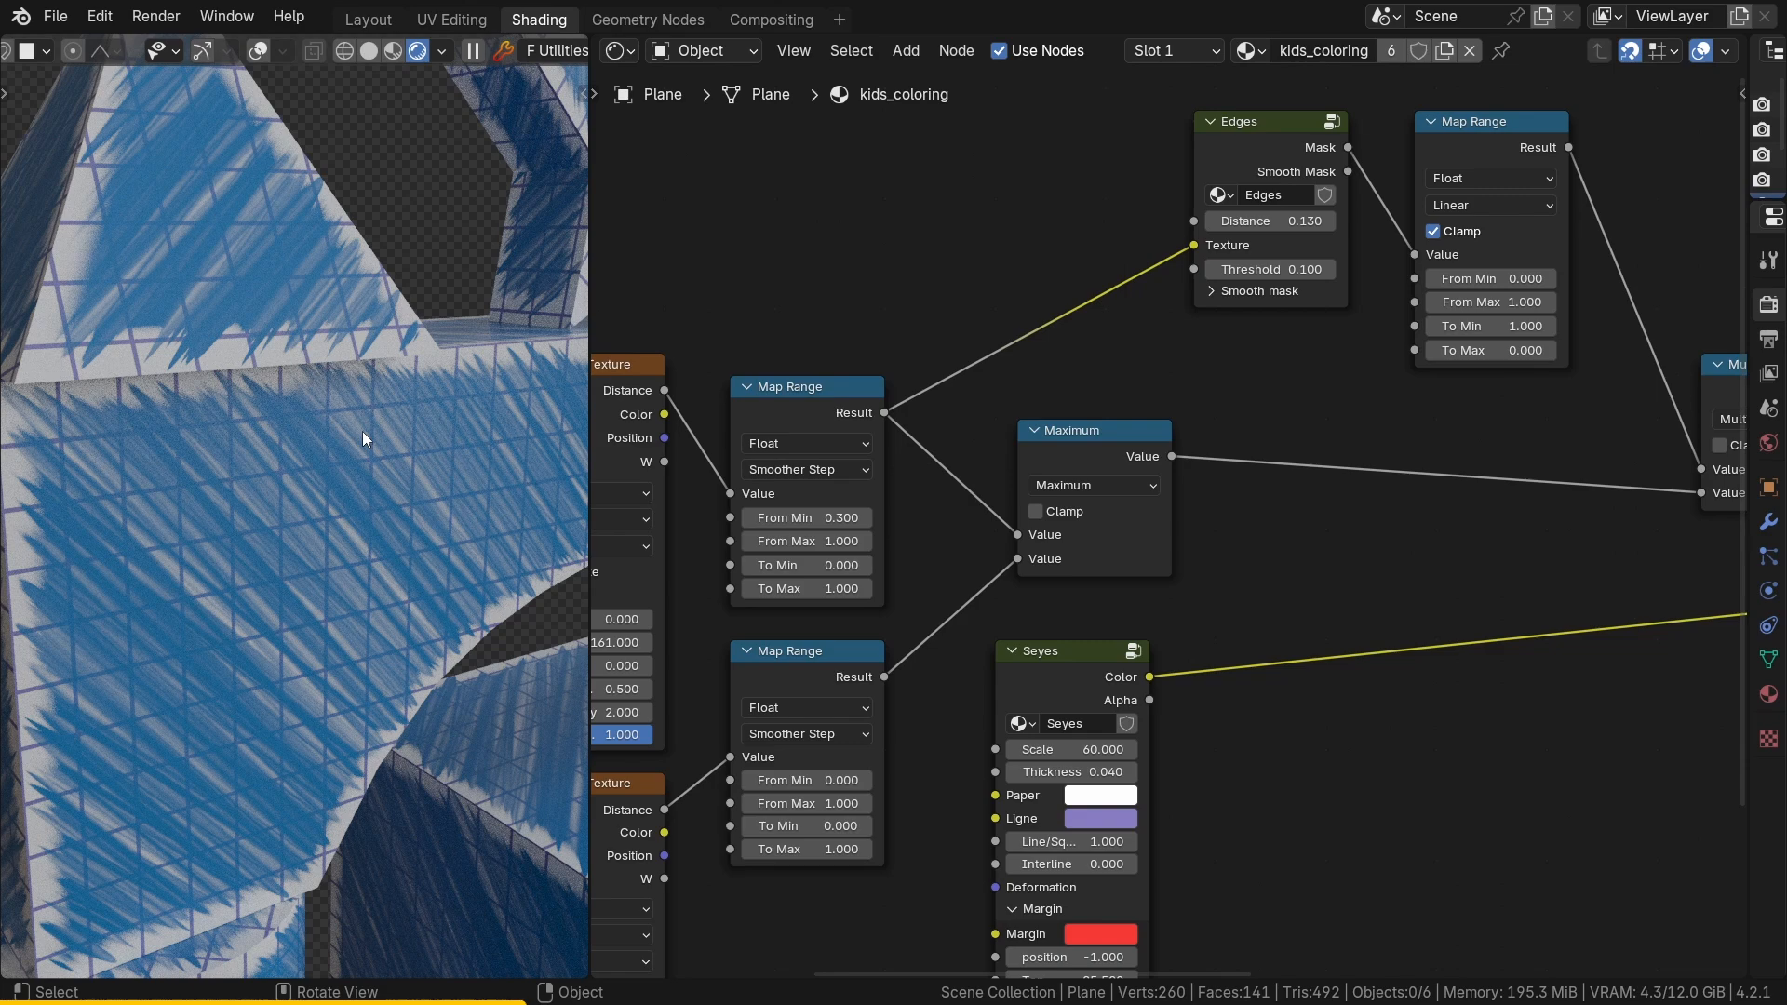
{"action": "middle_click_drag", "start_coordinate": [297, 395], "coordinate": [282, 586], "text": "ctrl"}
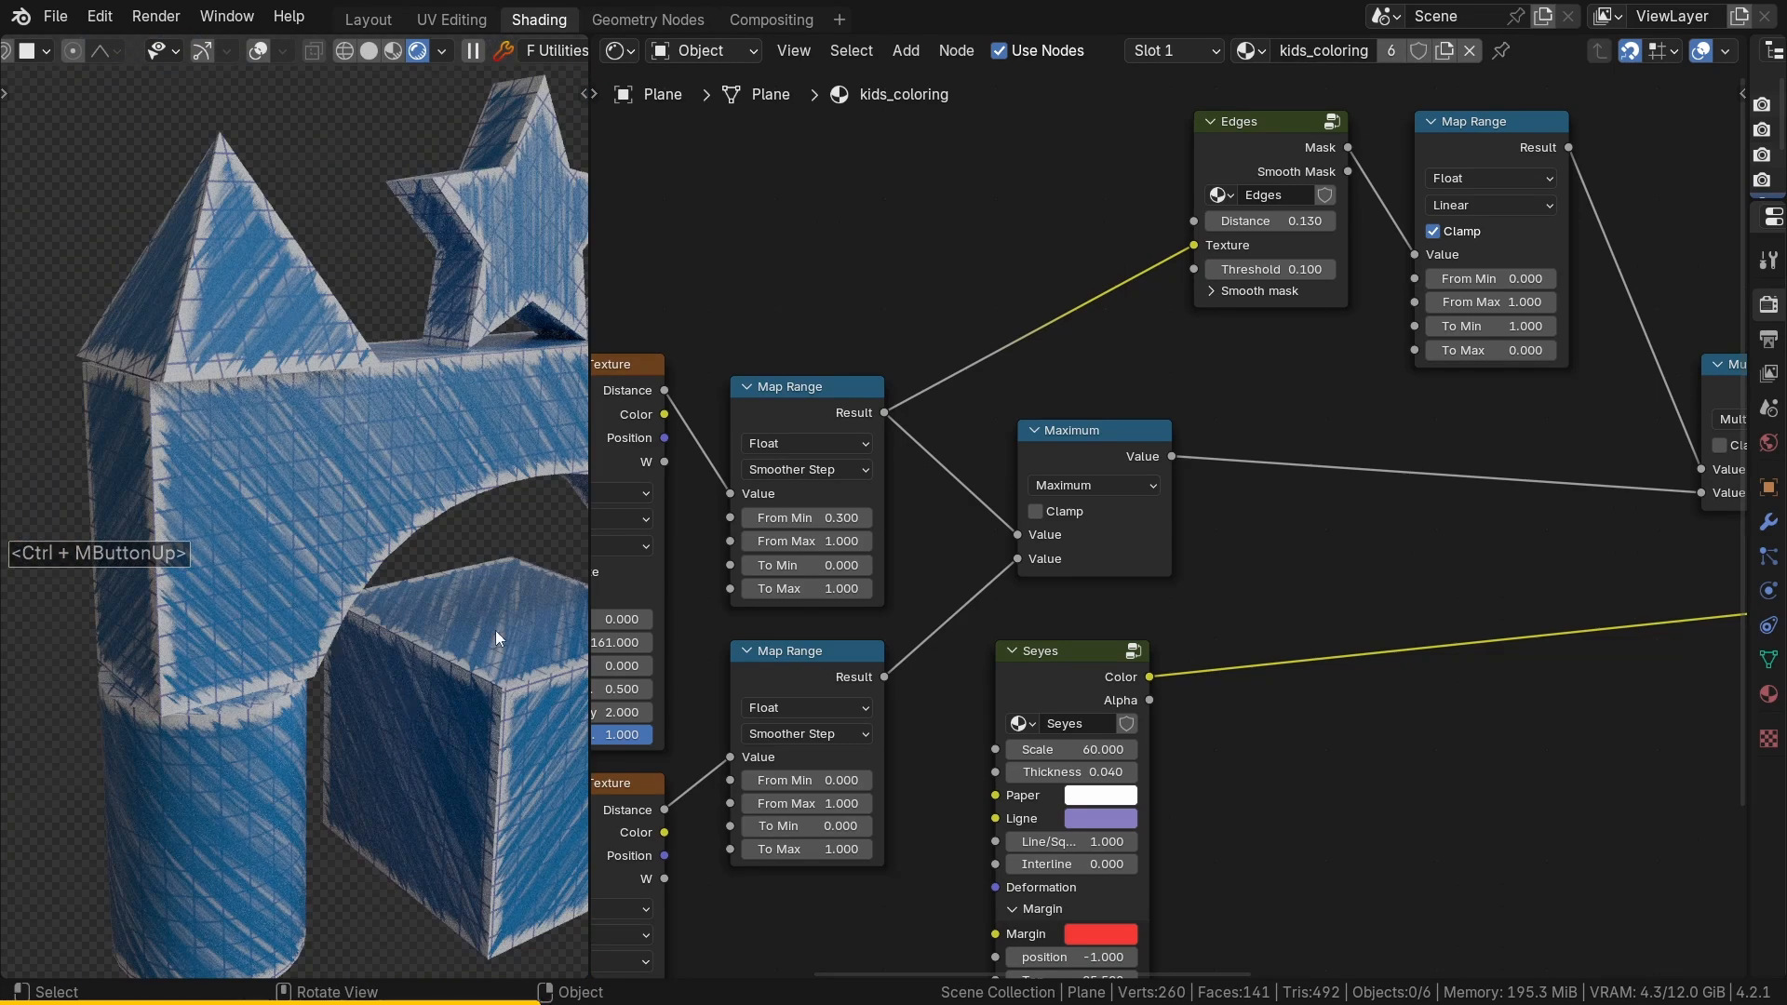
{"action": "middle_click_drag", "start_coordinate": [188, 460], "coordinate": [369, 566], "text": "ctrl"}
Step: Preview the Mix node's color result directly on the castle model
{"action": "middle_click_drag", "start_coordinate": [1092, 293], "coordinate": [745, 505]}
{"action": "middle_click_drag", "start_coordinate": [889, 421], "coordinate": [893, 232], "text": "ctrl"}
{"action": "scroll", "coordinate": [830, 315], "scroll_direction": "down", "scroll_amount": 5}
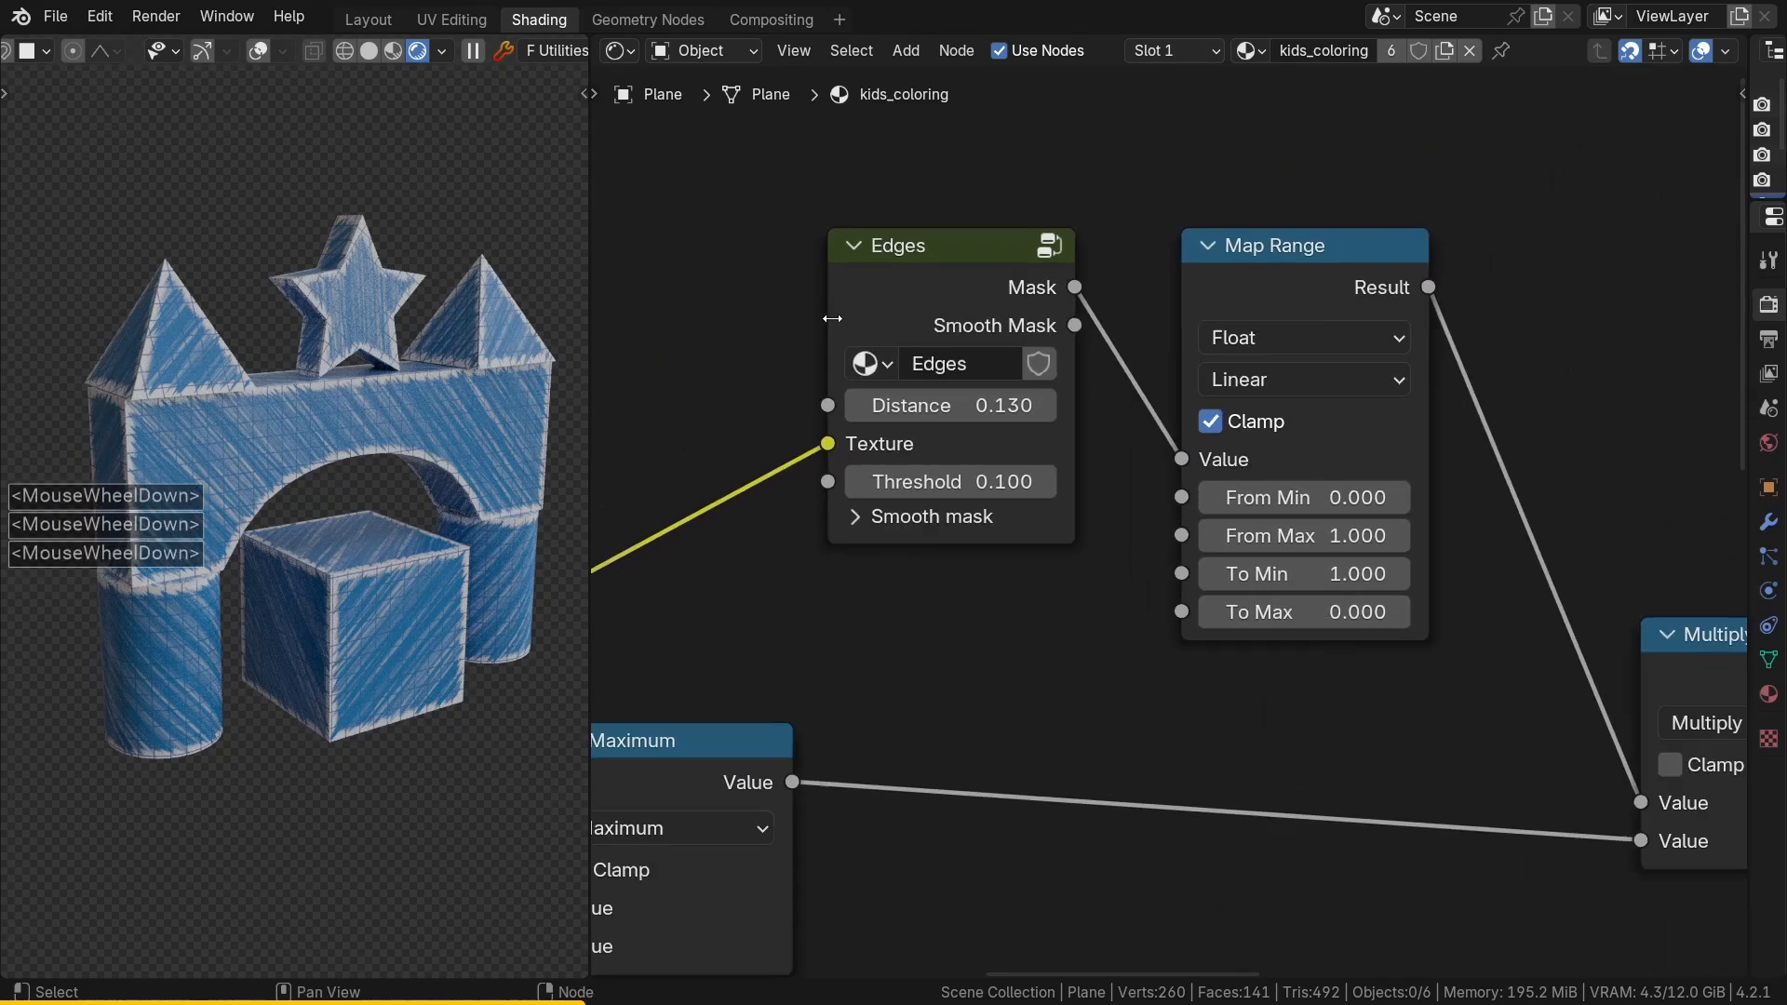
{"action": "middle_click_drag", "start_coordinate": [1588, 609], "coordinate": [1226, 475]}
{"action": "left_click", "coordinate": [1533, 532], "text": "ctrl+shift"}
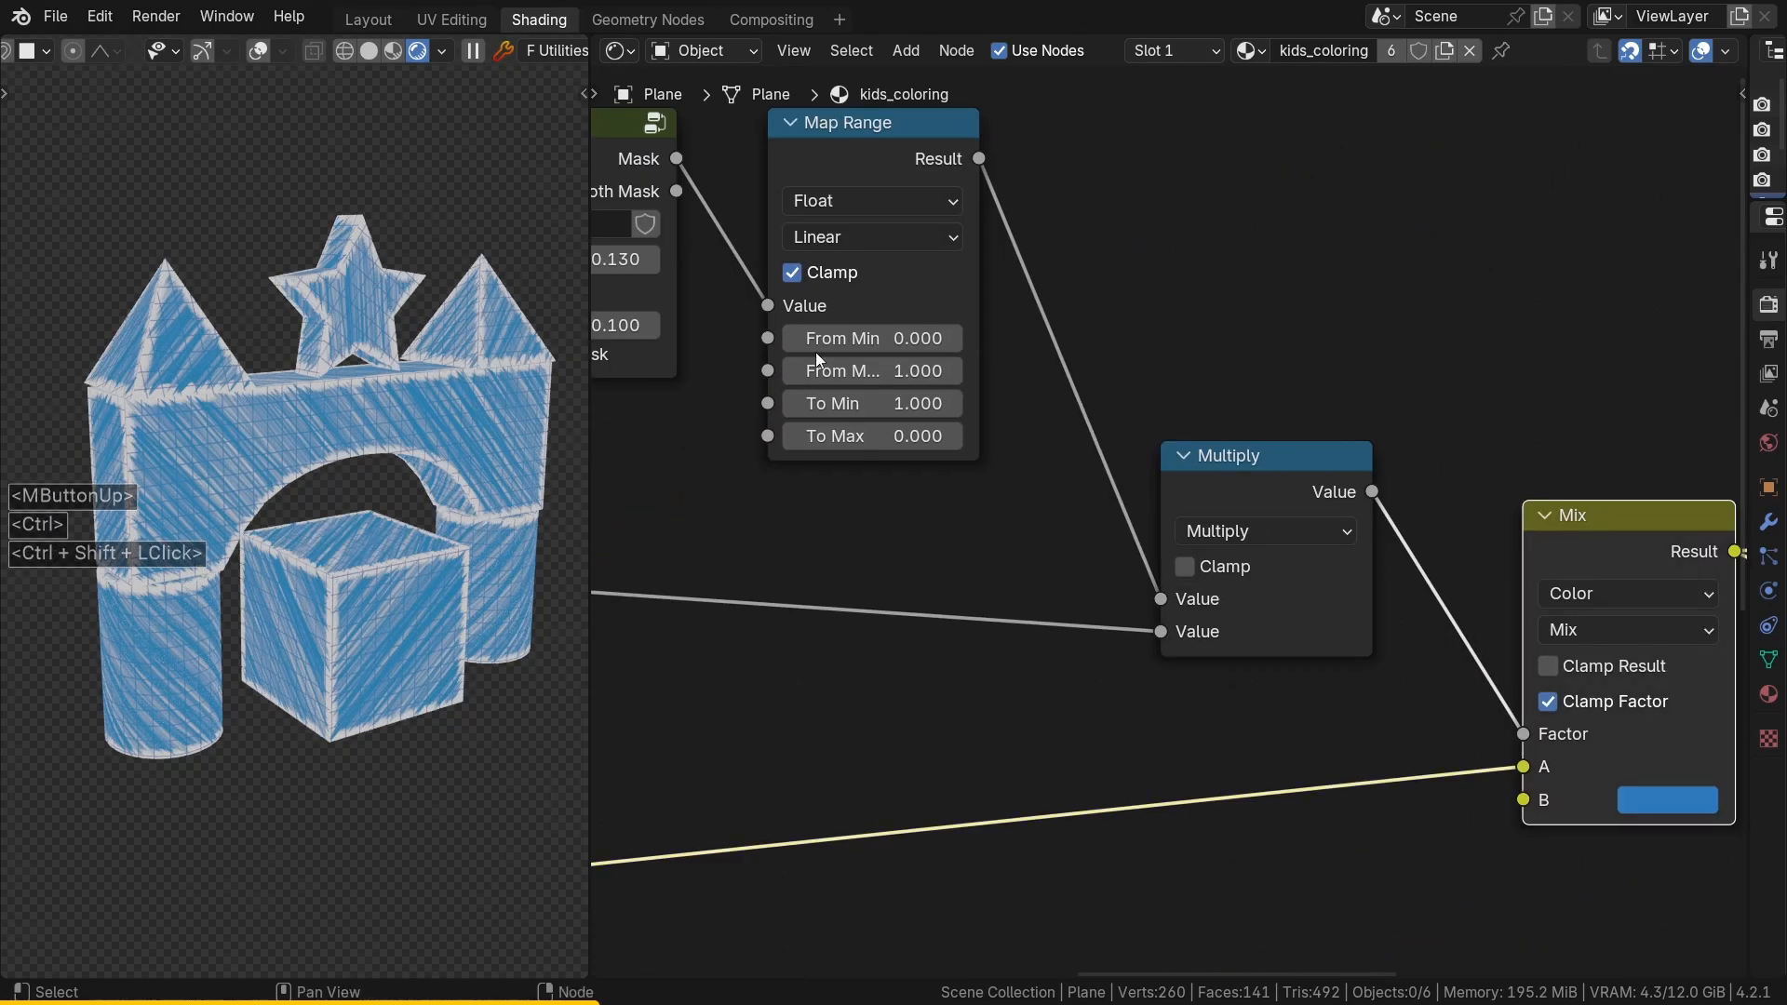
Step: Try out different Distance values on the Edges node to compare edge widths
{"action": "middle_click_drag", "start_coordinate": [819, 372], "coordinate": [1316, 573]}
{"action": "middle_click_drag", "start_coordinate": [1038, 432], "coordinate": [1070, 468], "text": "ctrl"}
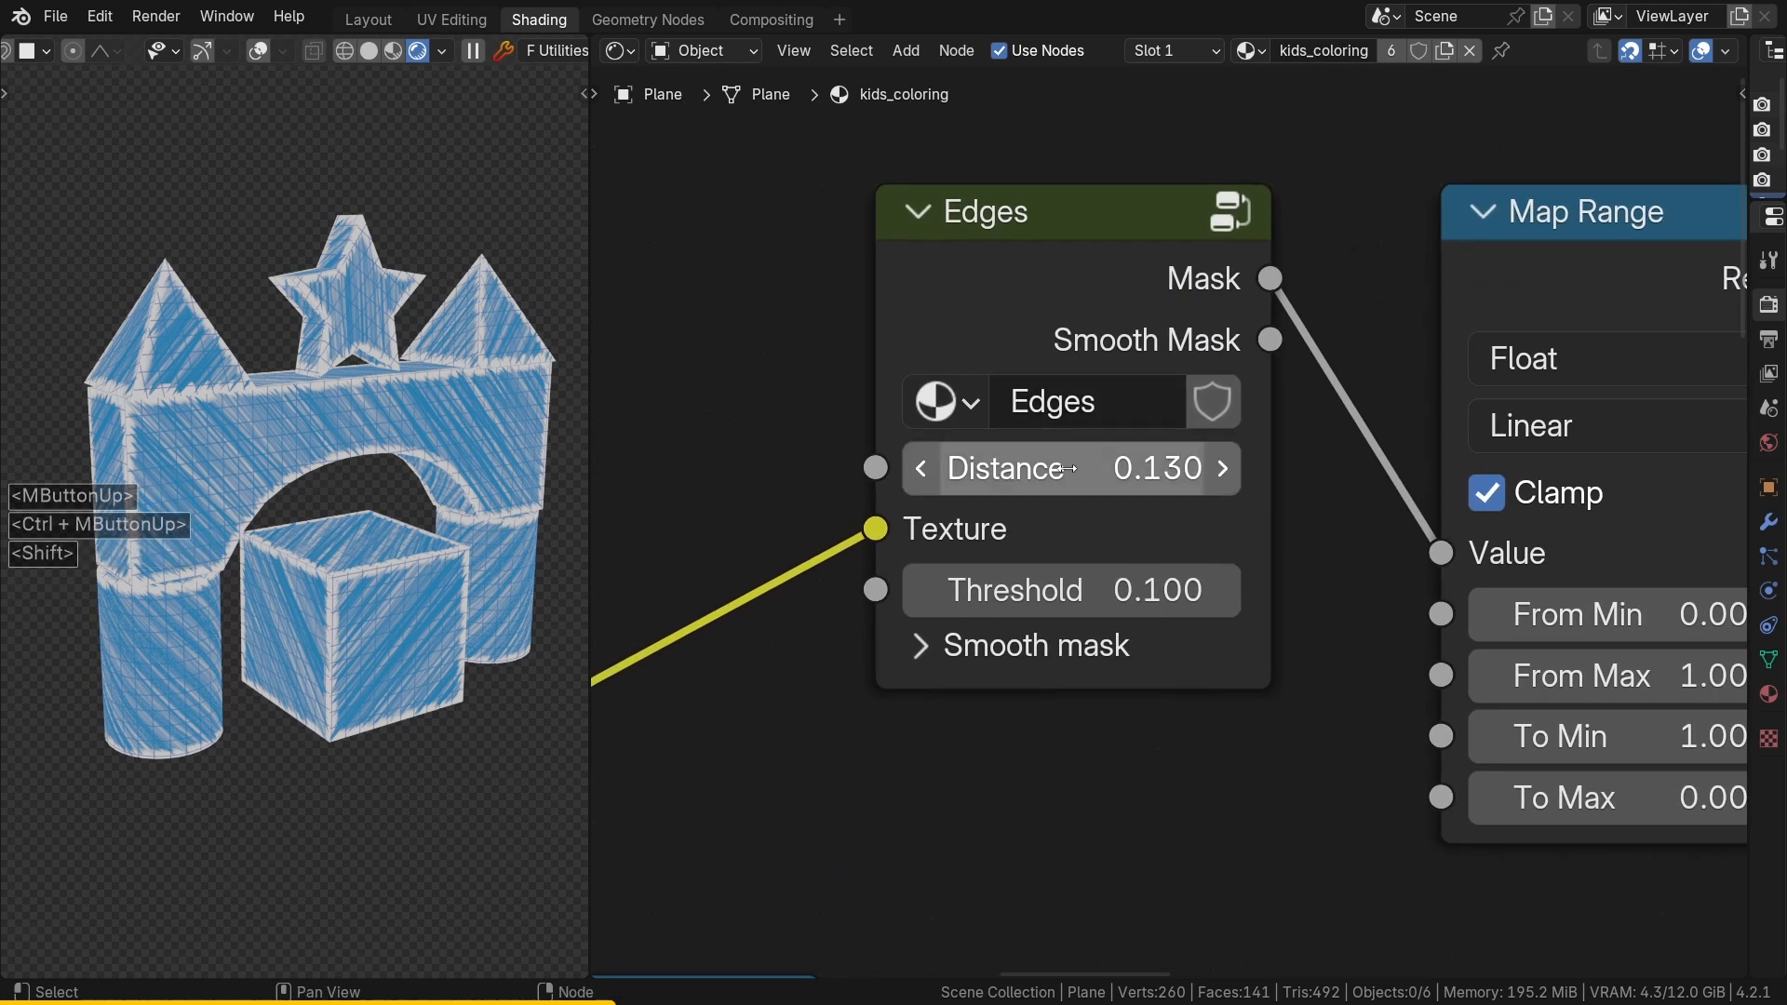
{"action": "left_click", "coordinate": [1071, 468], "text": "shift"}
{"action": "mouse_move", "coordinate": [1071, 469]}
{"action": "left_mouse_down", "text": "shift"}
{"action": "mouse_move", "coordinate": [1182, 468]}
{"action": "mouse_move", "coordinate": [1079, 468]}
{"action": "mouse_move", "coordinate": [1107, 468]}
{"action": "left_mouse_up", "text": "shift"}
{"action": "right_click", "coordinate": [1068, 470], "text": "shift"}
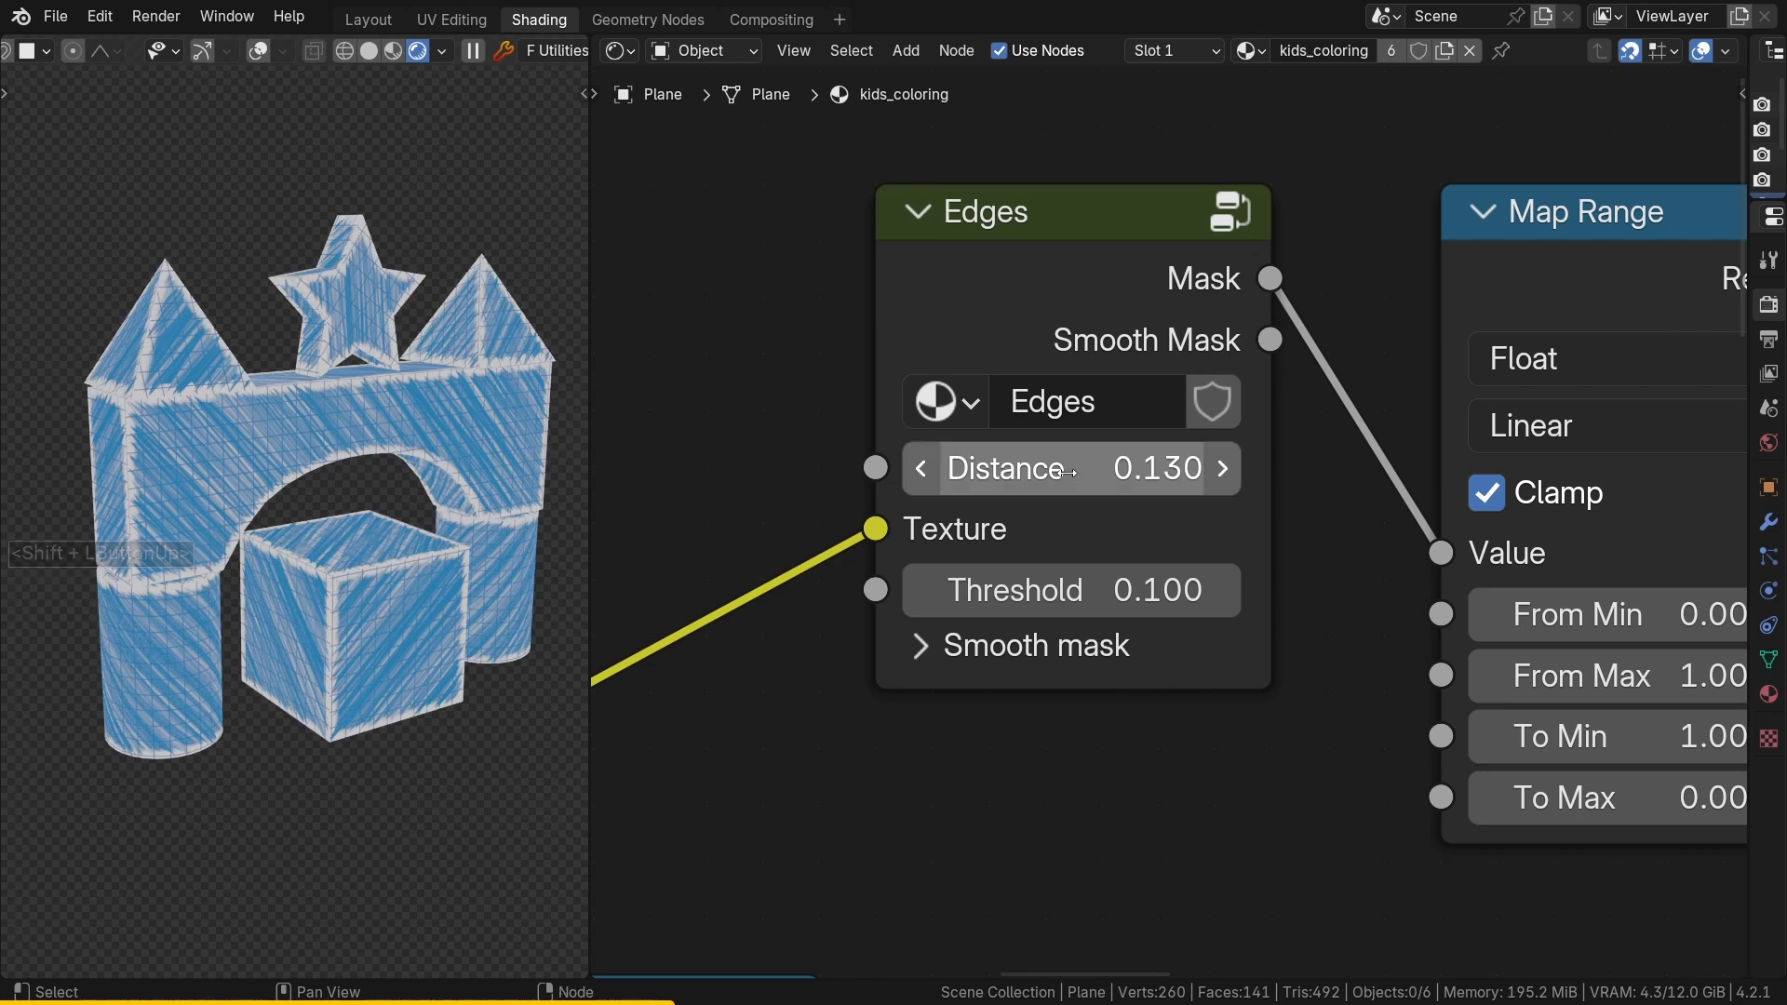
Step: Duplicate the Edges node, place the copy below the Seyes node, and preview its Mask output
{"action": "middle_click_drag", "start_coordinate": [1068, 472], "coordinate": [1070, 651], "text": "ctrl"}
{"action": "left_click", "coordinate": [1225, 237]}
{"action": "key", "text": "shift+d"}
{"action": "left_click", "coordinate": [1269, 880]}
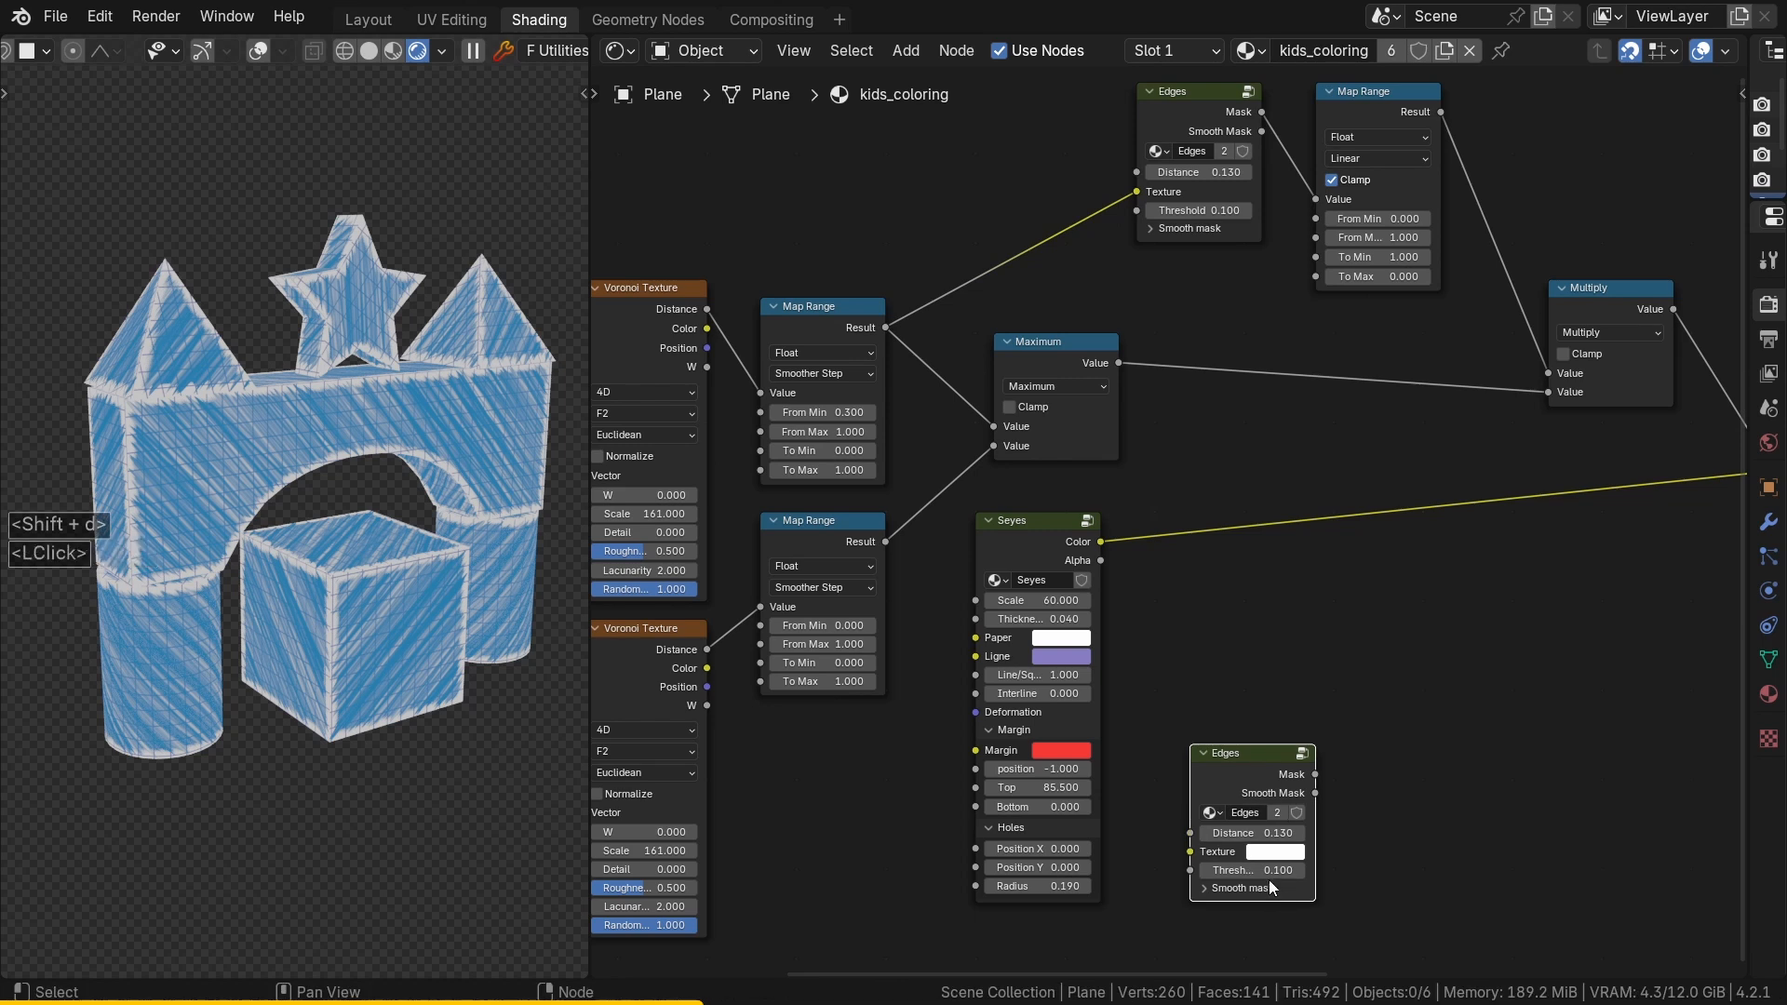
{"action": "middle_click_drag", "start_coordinate": [988, 916], "coordinate": [1066, 476]}
{"action": "left_click_drag", "start_coordinate": [1303, 322], "coordinate": [1076, 610]}
{"action": "middle_click_drag", "start_coordinate": [1070, 800], "coordinate": [1078, 654], "text": "ctrl"}
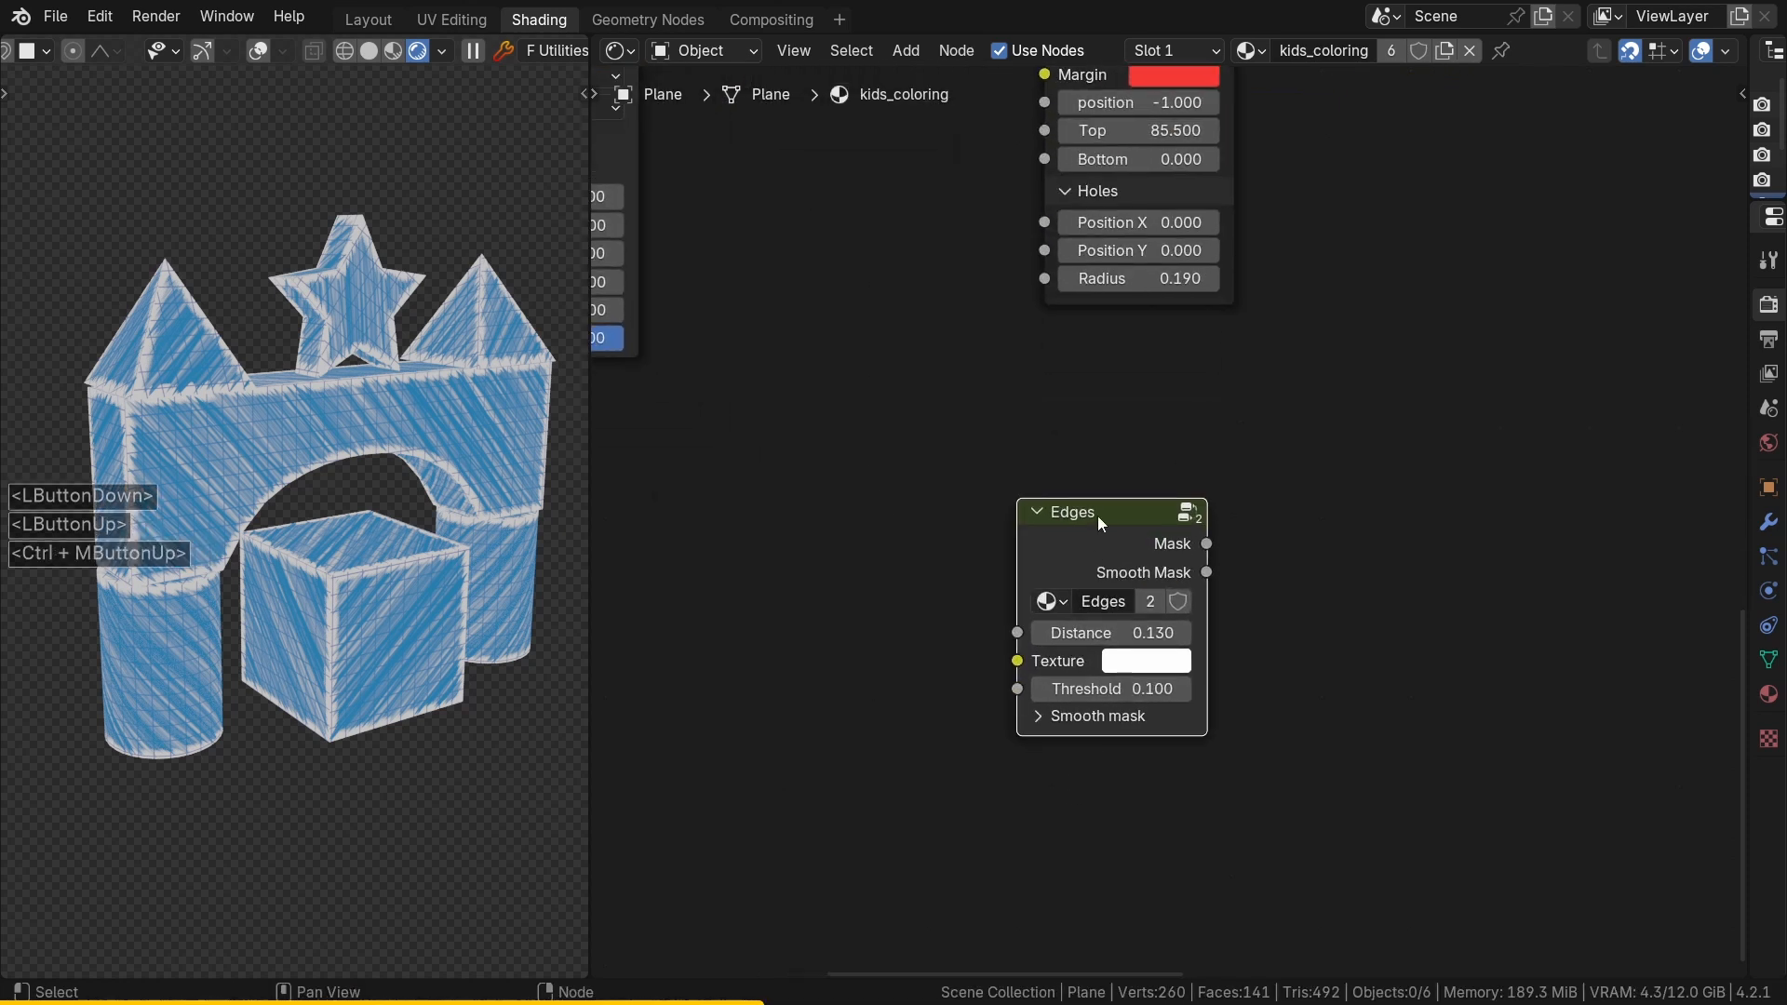
{"action": "left_click", "coordinate": [1113, 550], "text": "ctrl+shift"}
Step: Duplicate the Edges node below the Seyes node and place the copy directly beneath it
{"action": "middle_click_drag", "start_coordinate": [1113, 551], "coordinate": [1091, 395]}
{"action": "left_click", "coordinate": [1074, 365]}
{"action": "key", "text": "shift+d"}
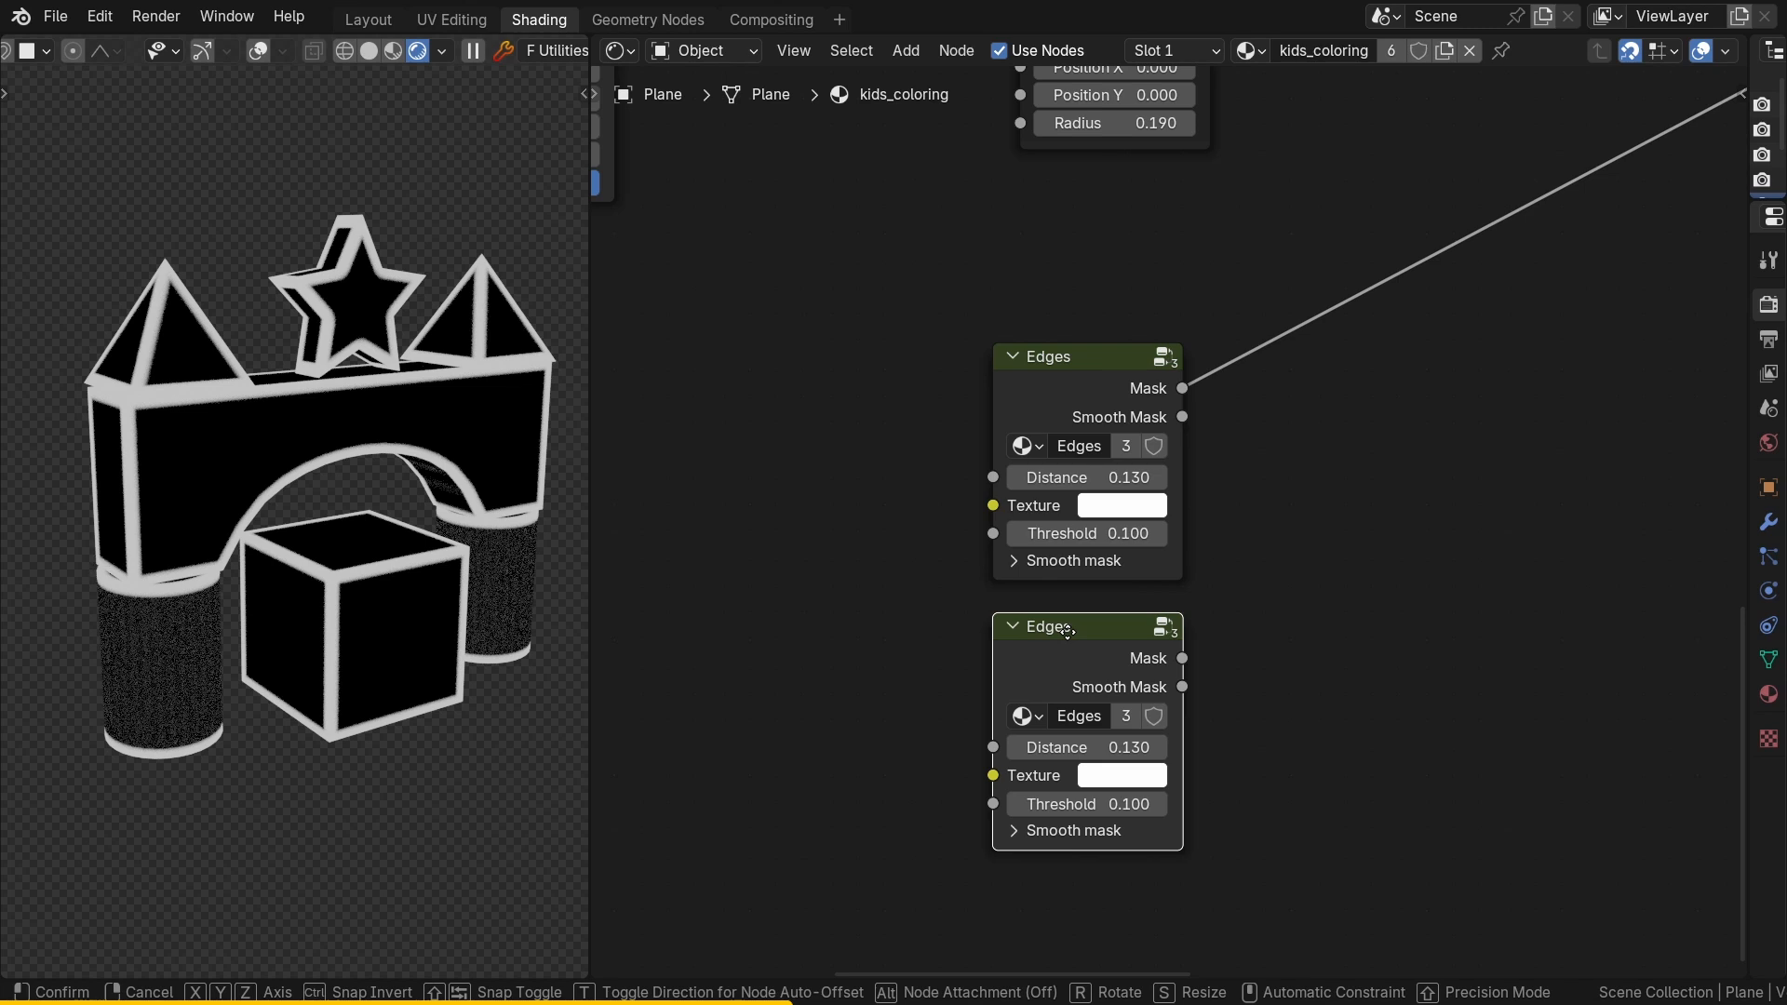
{"action": "left_click", "coordinate": [1067, 630]}
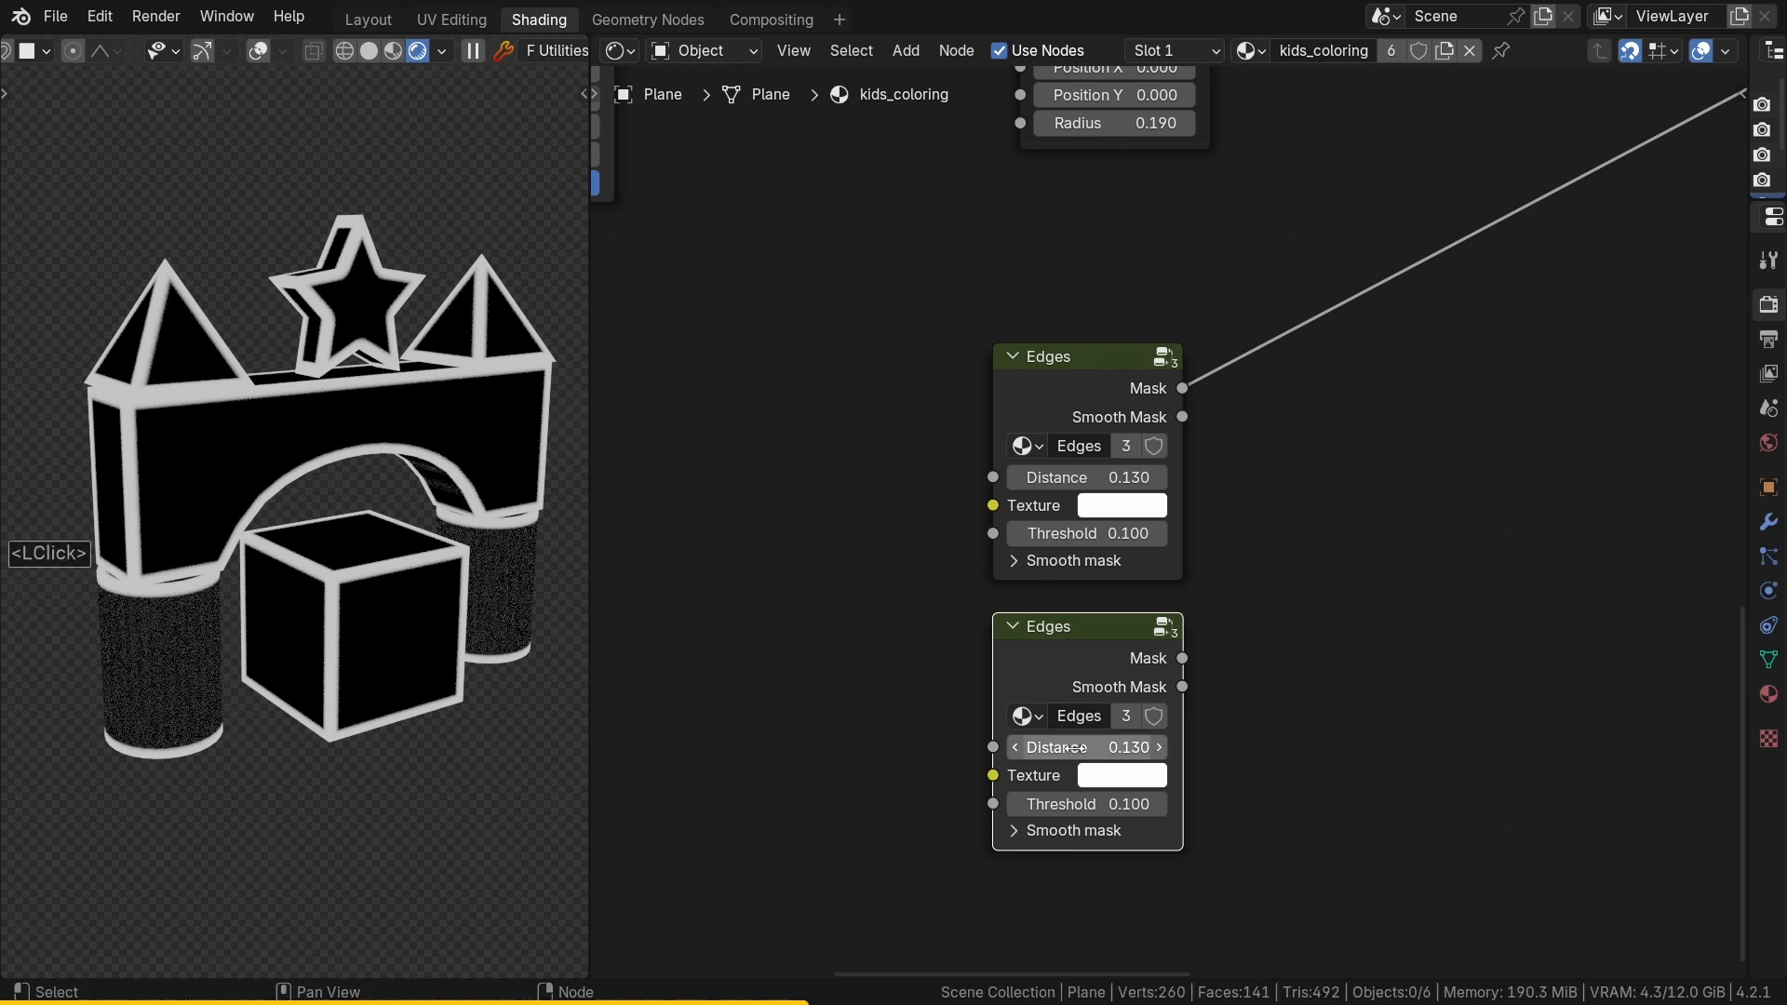
Step: Increase the Distance of the upper of the two stacked Edges nodes by 0.2 to 0.33 and preview its Mask
{"action": "left_click", "coordinate": [1107, 533]}
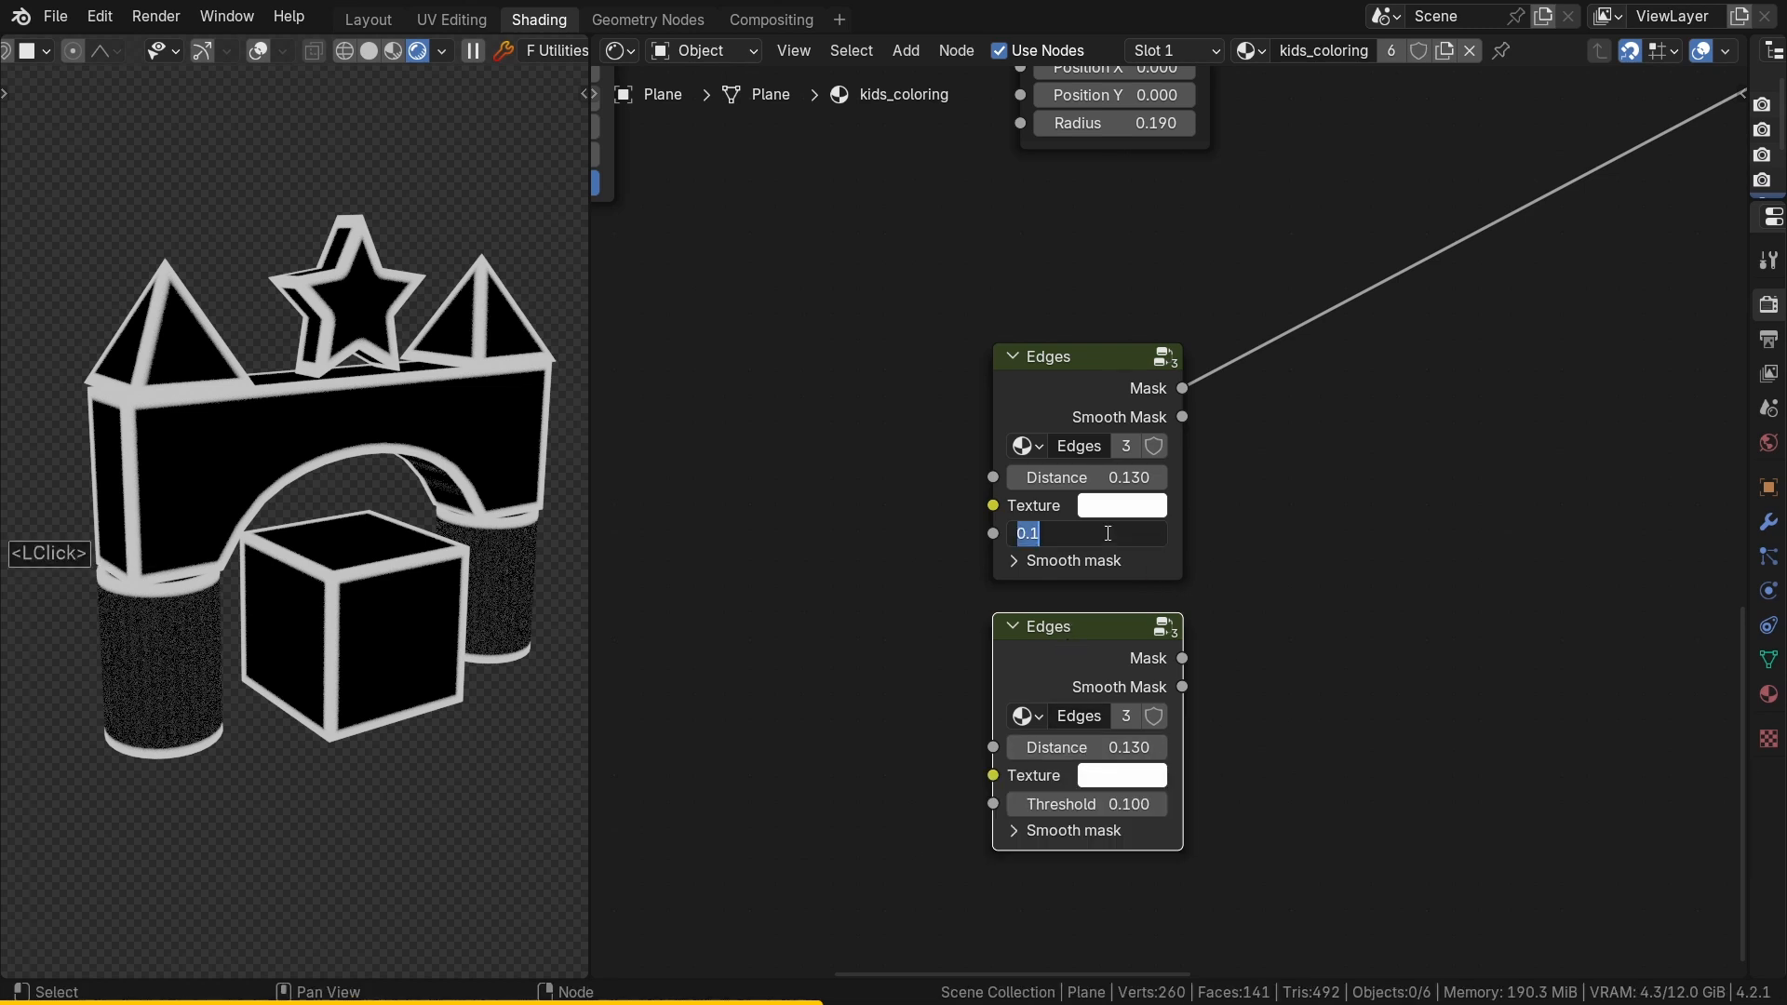
{"action": "left_click", "coordinate": [1117, 478]}
{"action": "left_click", "coordinate": [1119, 479]}
{"action": "left_click", "coordinate": [1119, 481]}
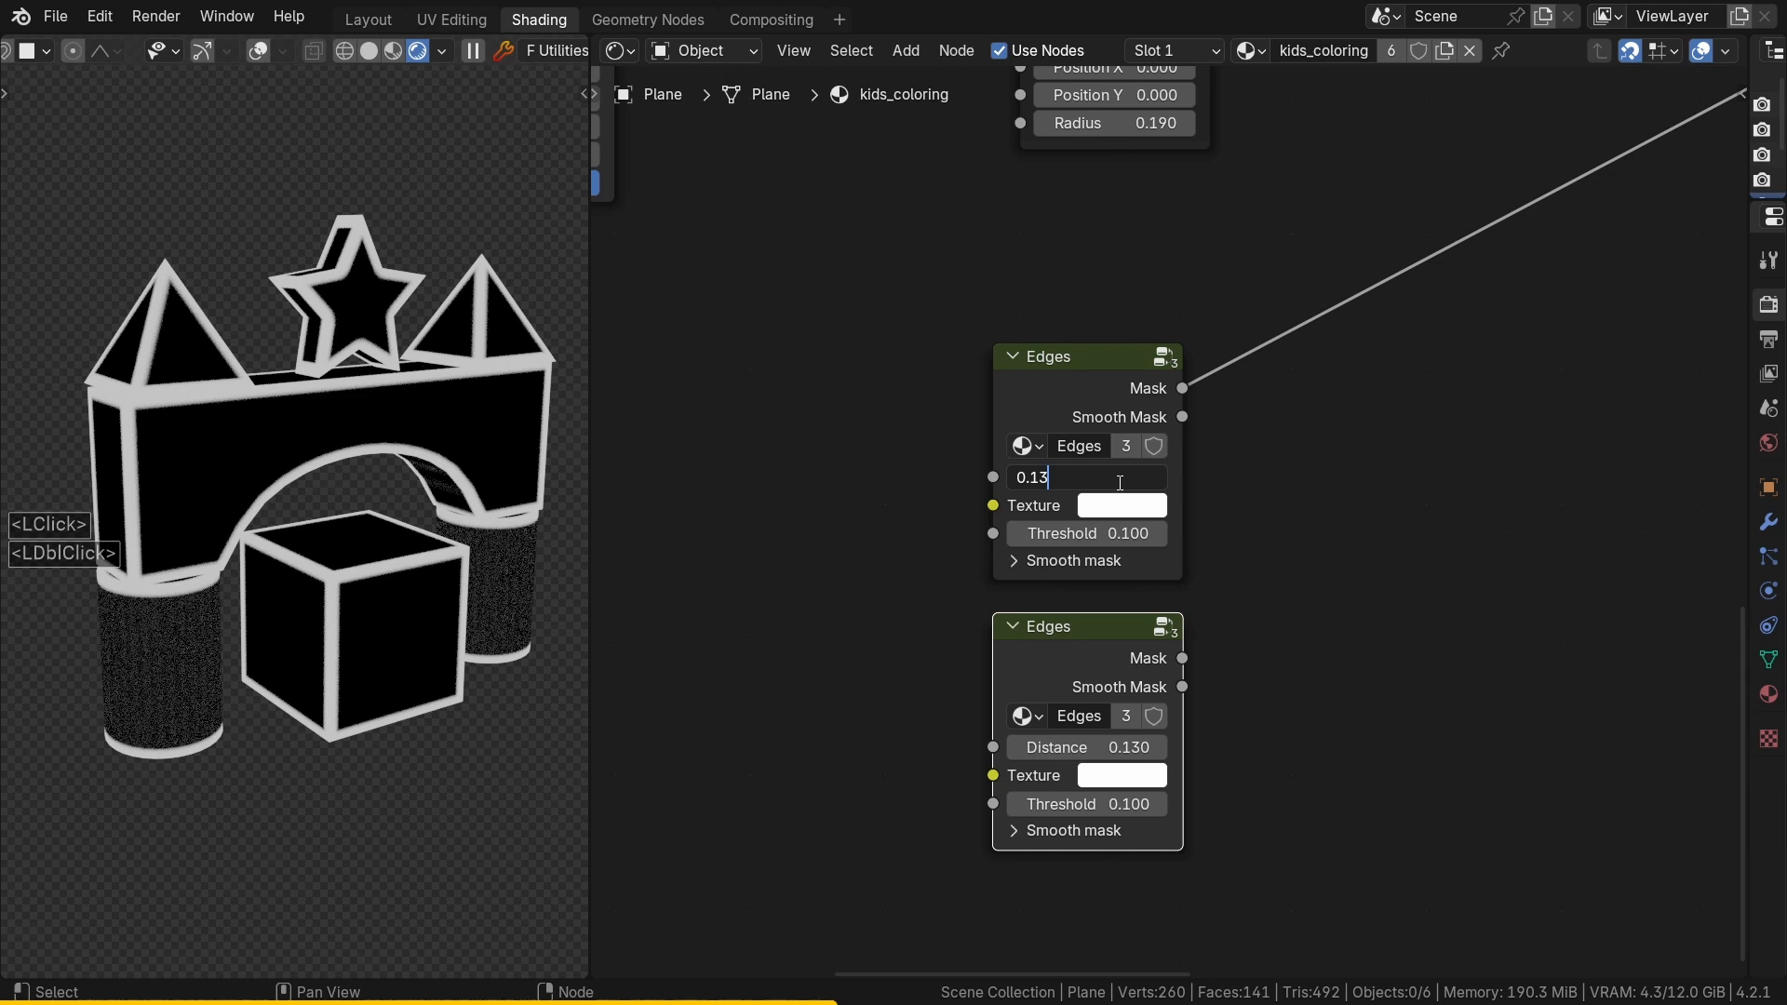
{"action": "type", "text": "+0.2"}
{"action": "key", "text": "Return"}
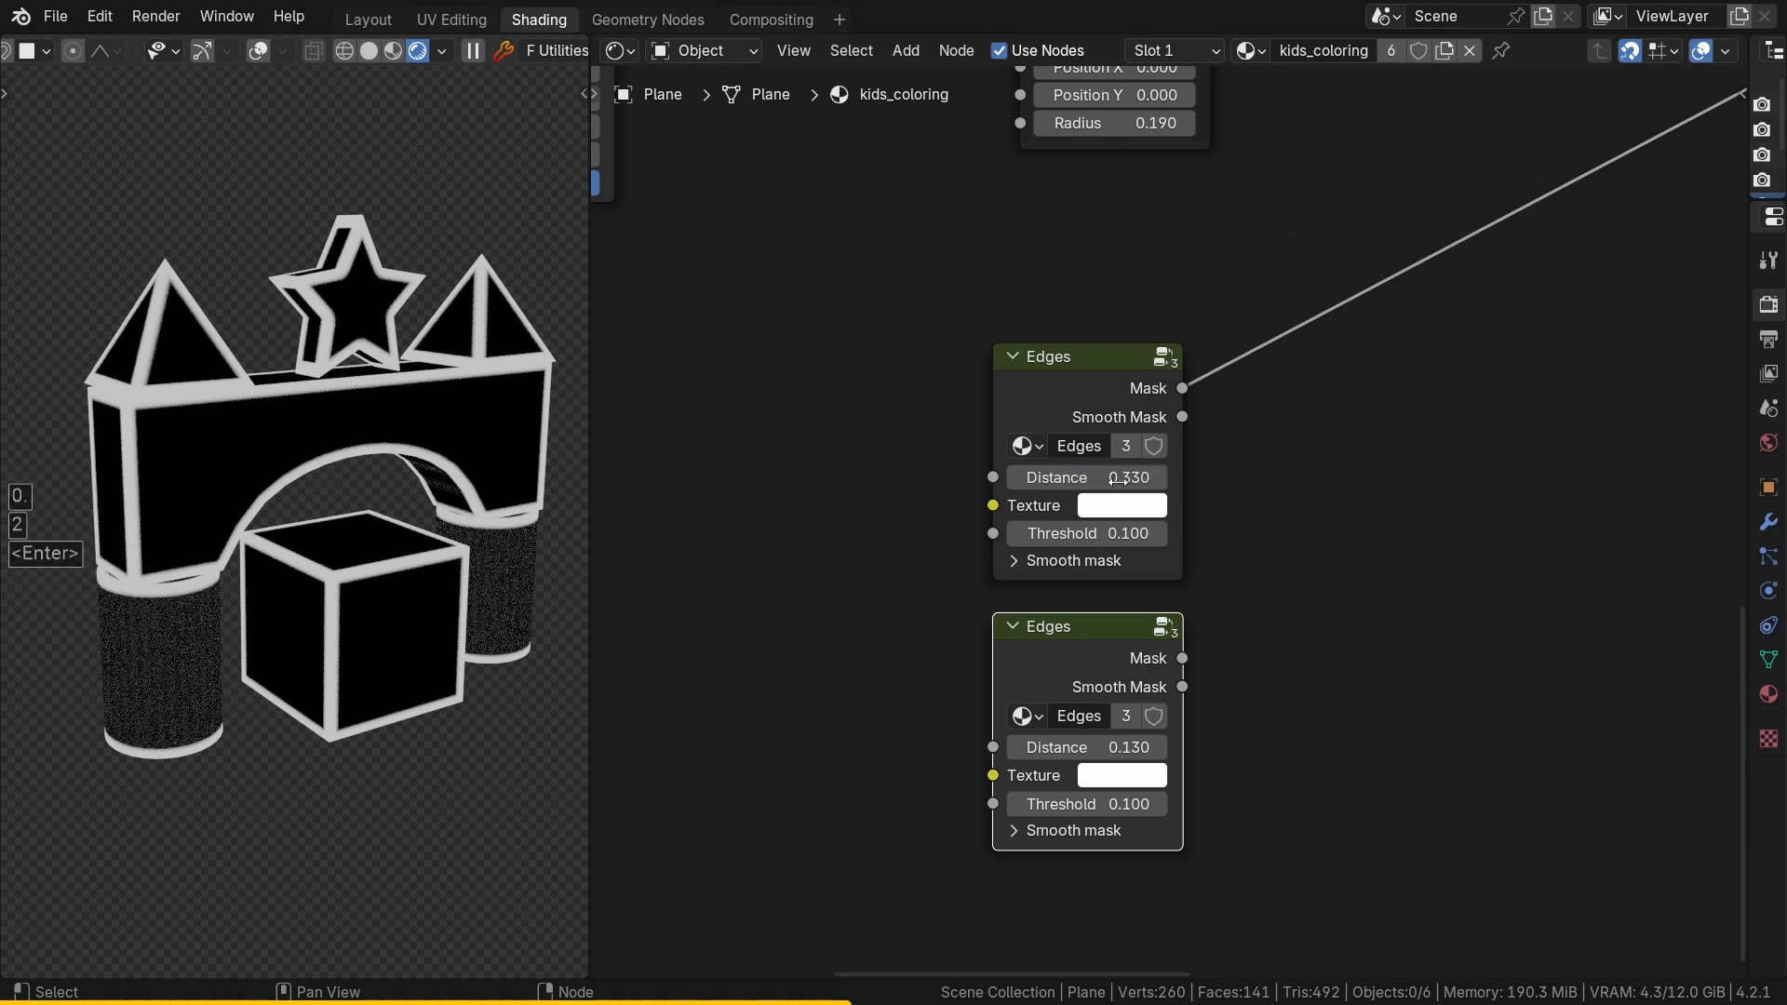
{"action": "left_click", "coordinate": [1081, 655], "text": "ctrl+shift"}
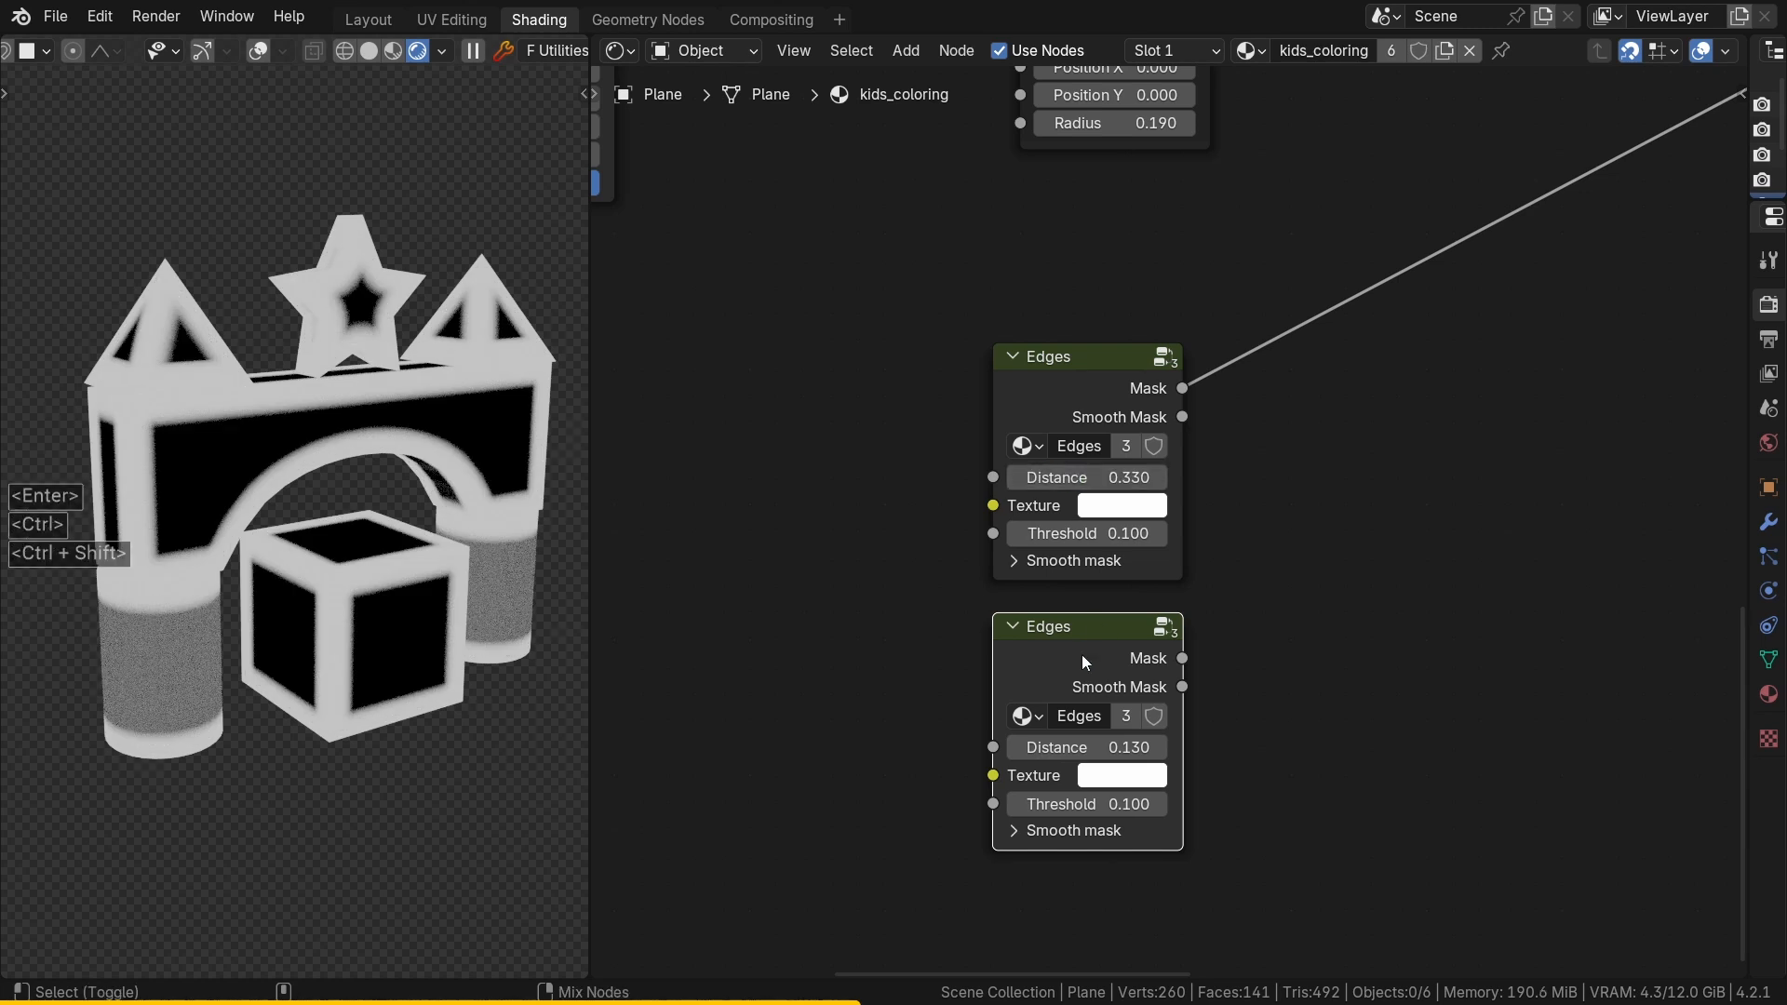
{"action": "left_click", "coordinate": [1057, 395], "text": "ctrl+shift"}
Step: Subtract the lower Edges Mask from the upper one with a Math Subtract node and preview the result on the castle
{"action": "left_click_drag", "start_coordinate": [1189, 383], "coordinate": [1293, 463]}
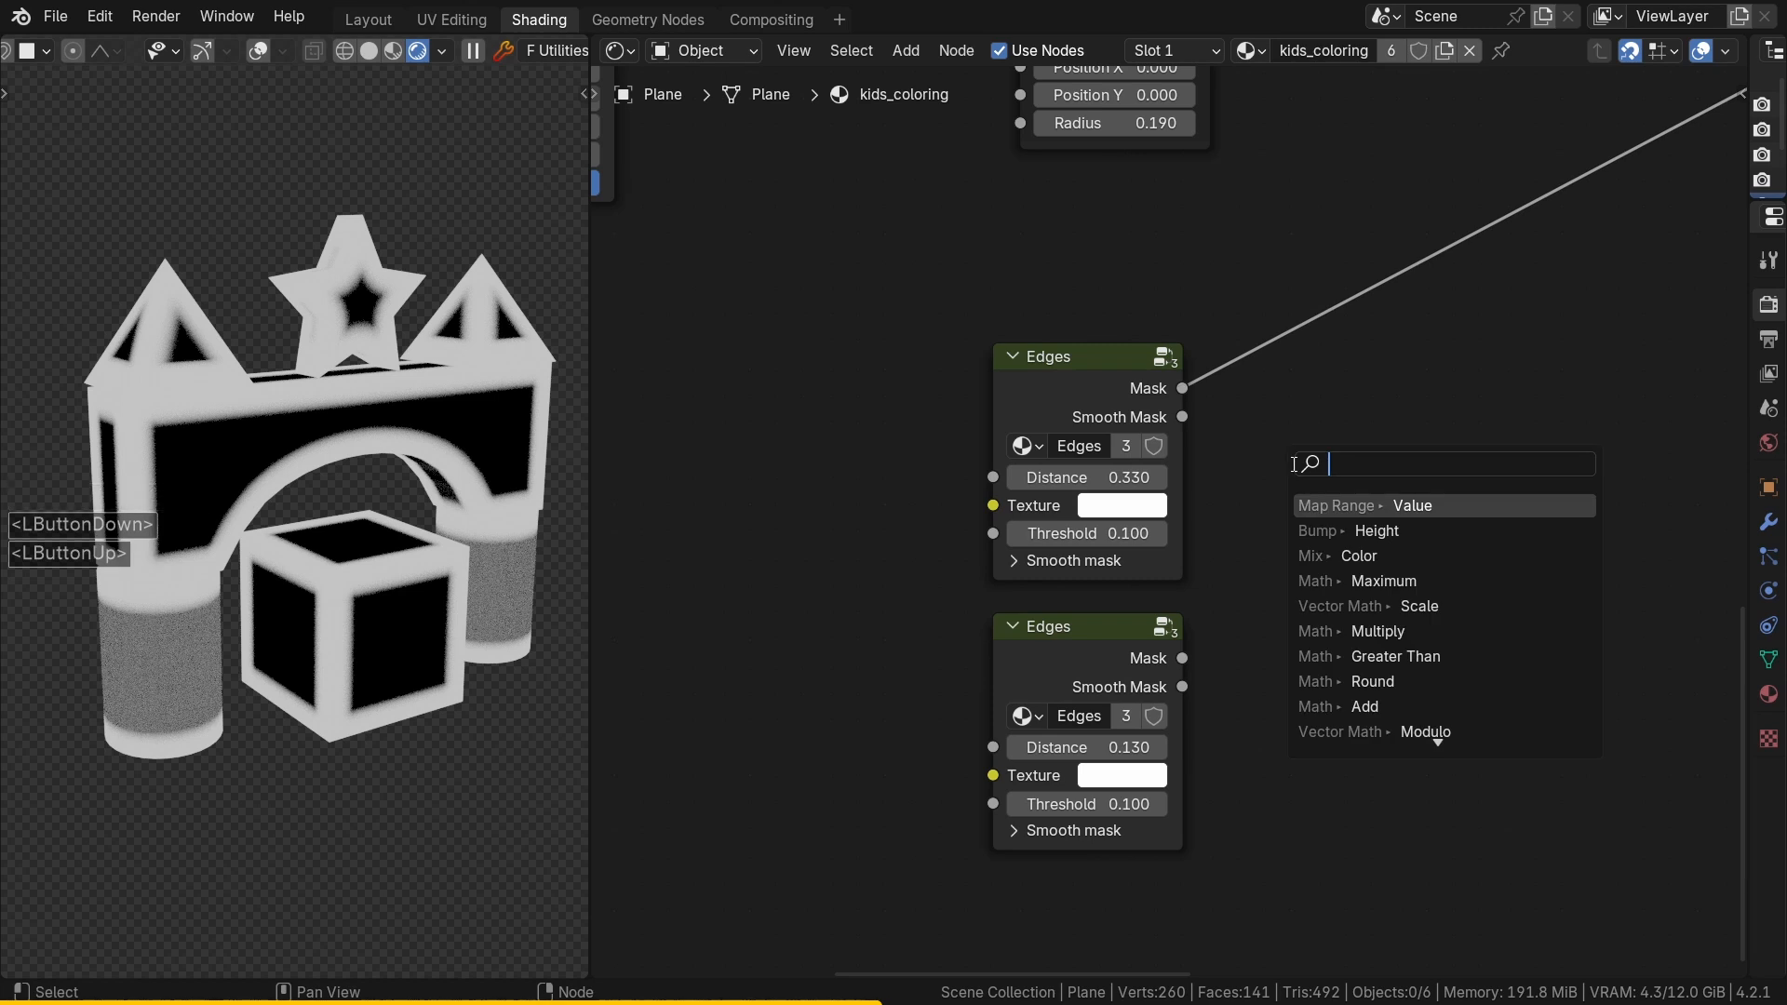
{"action": "type", "text": "mathsub"}
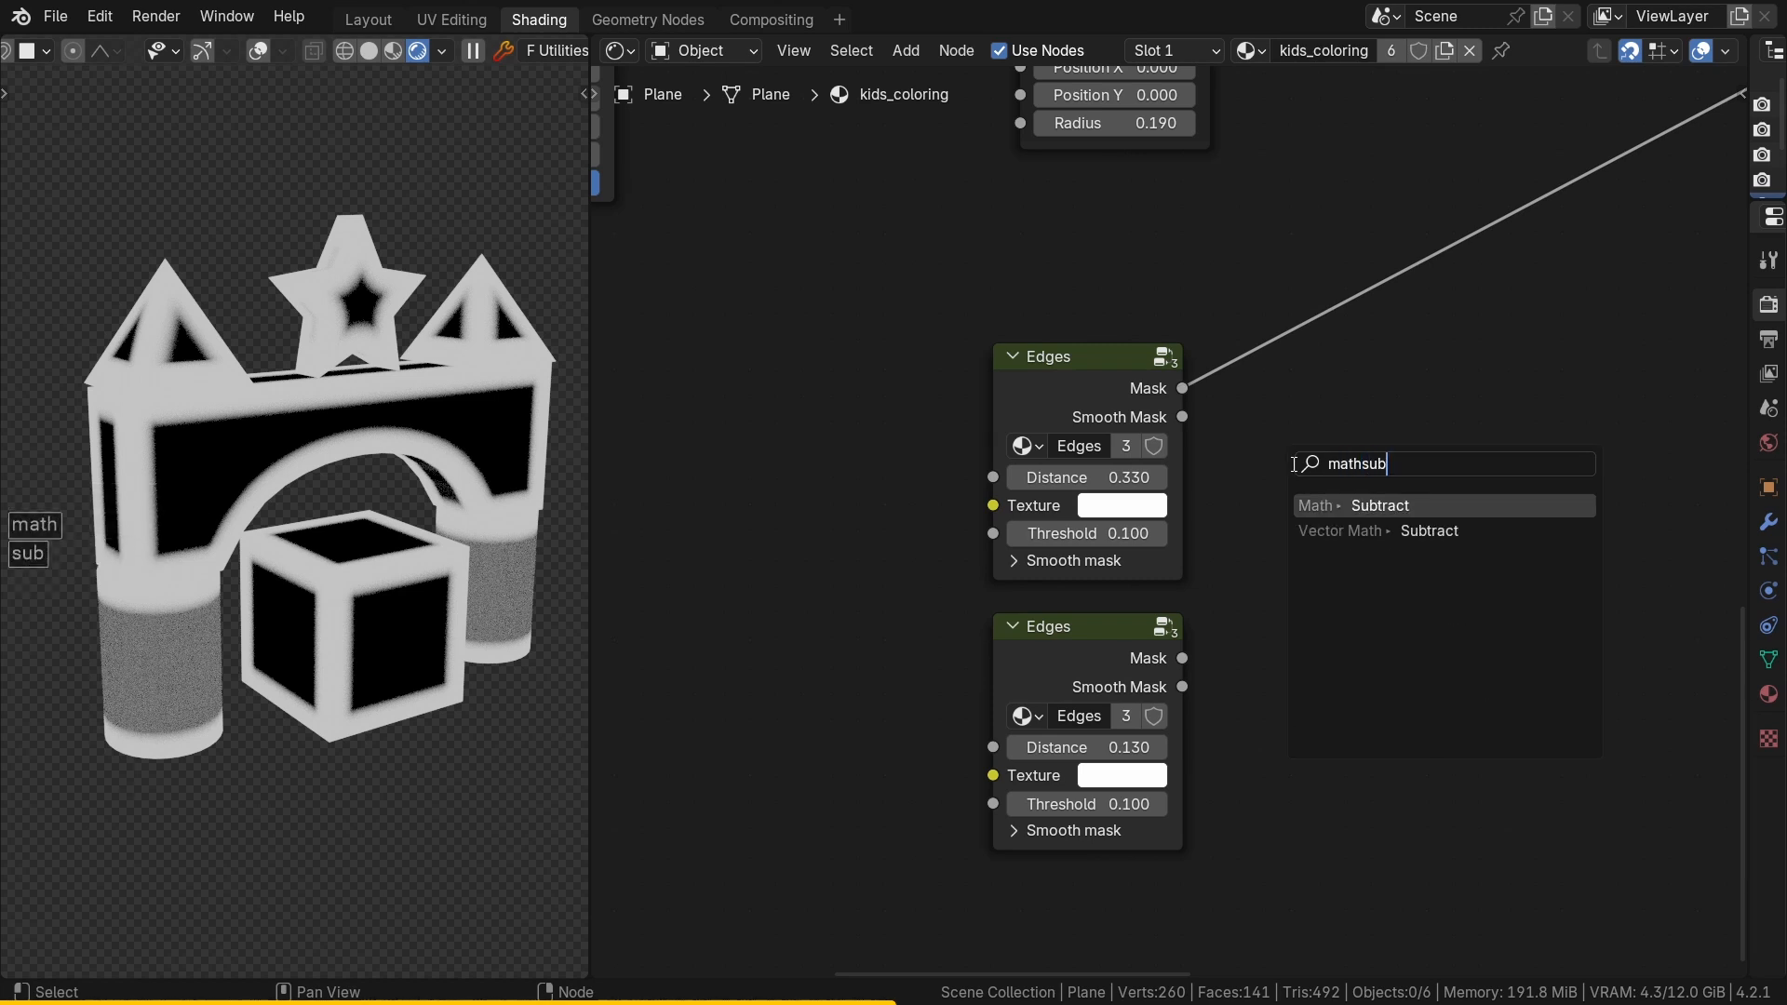
{"action": "key", "text": "Return"}
{"action": "left_click", "coordinate": [1291, 465]}
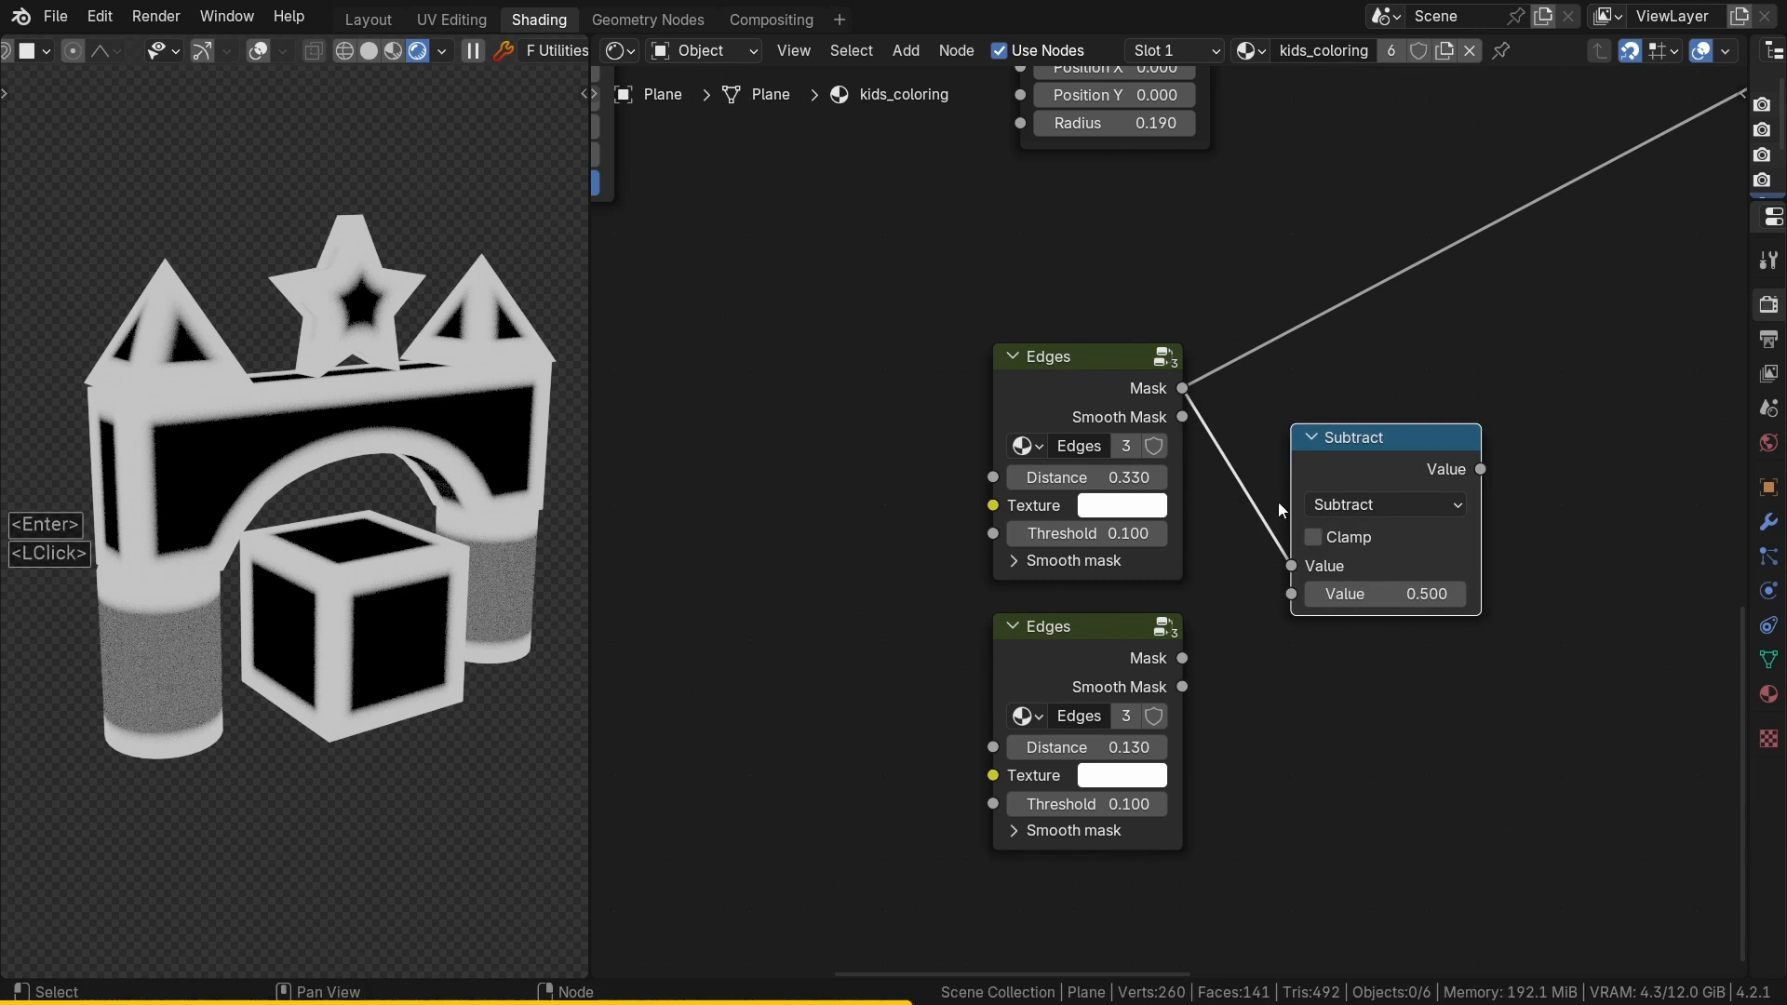
{"action": "left_click_drag", "start_coordinate": [1182, 657], "coordinate": [1290, 596]}
{"action": "left_click_drag", "start_coordinate": [1347, 454], "coordinate": [1320, 426]}
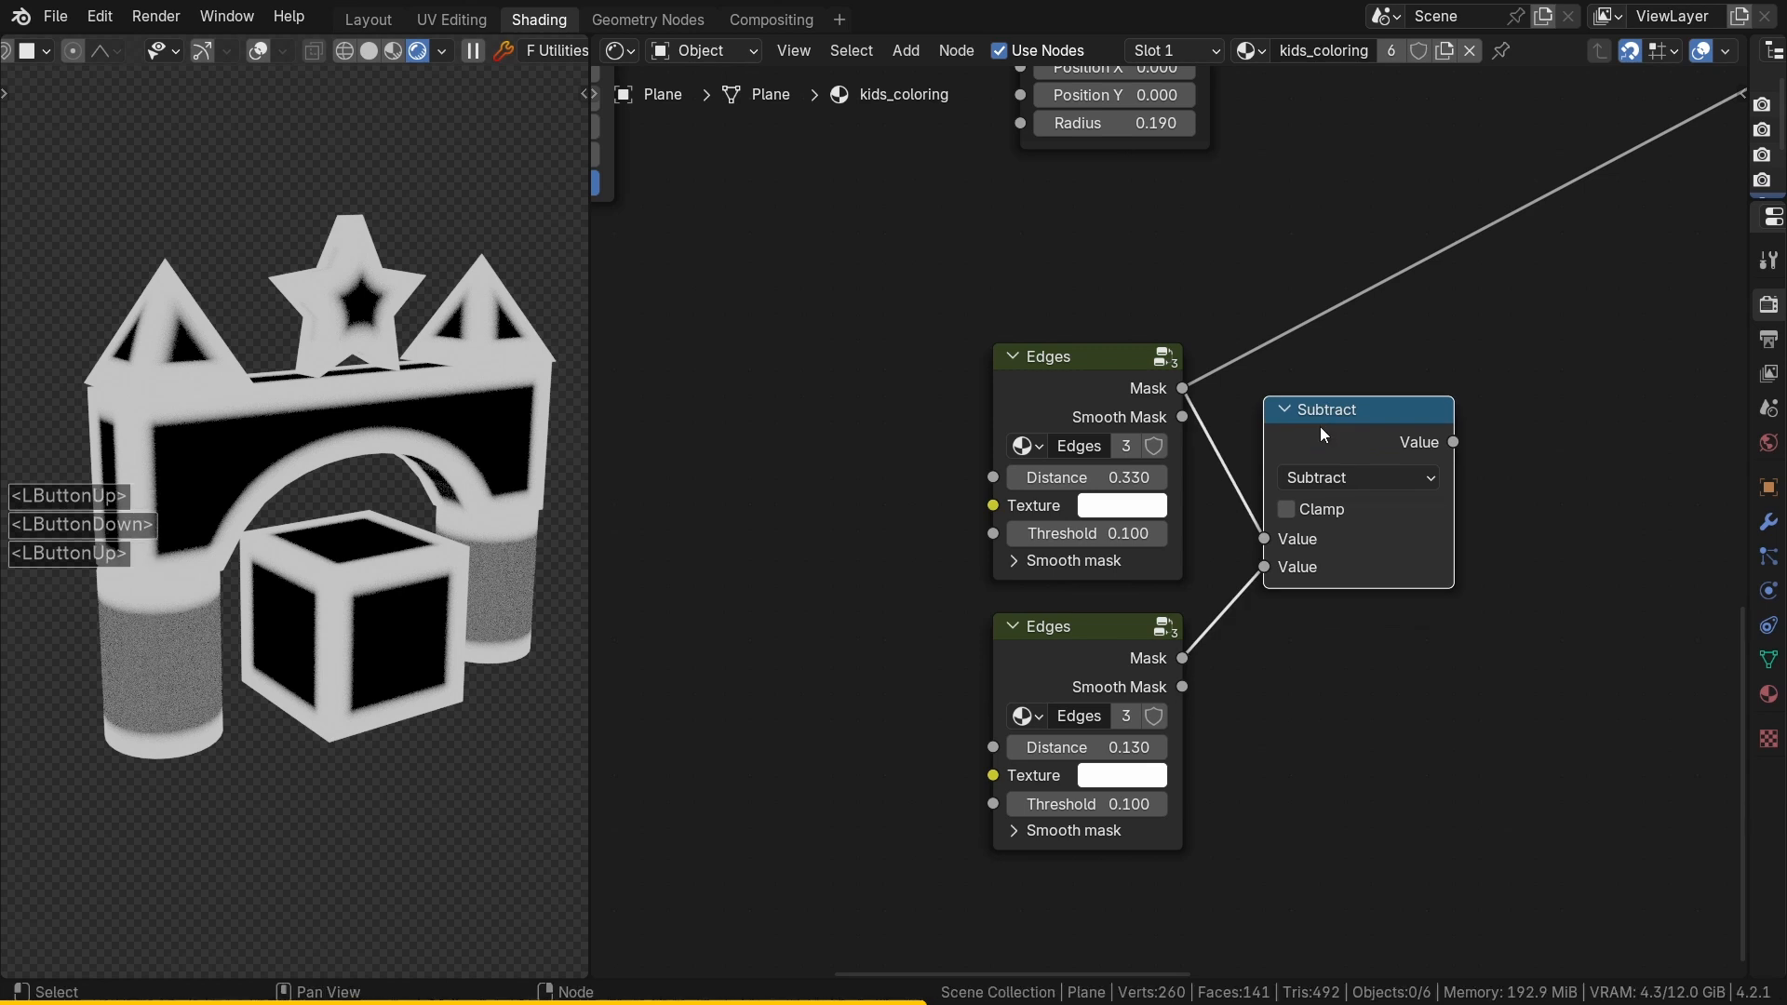
{"action": "left_click", "coordinate": [1320, 428], "text": "ctrl+shift"}
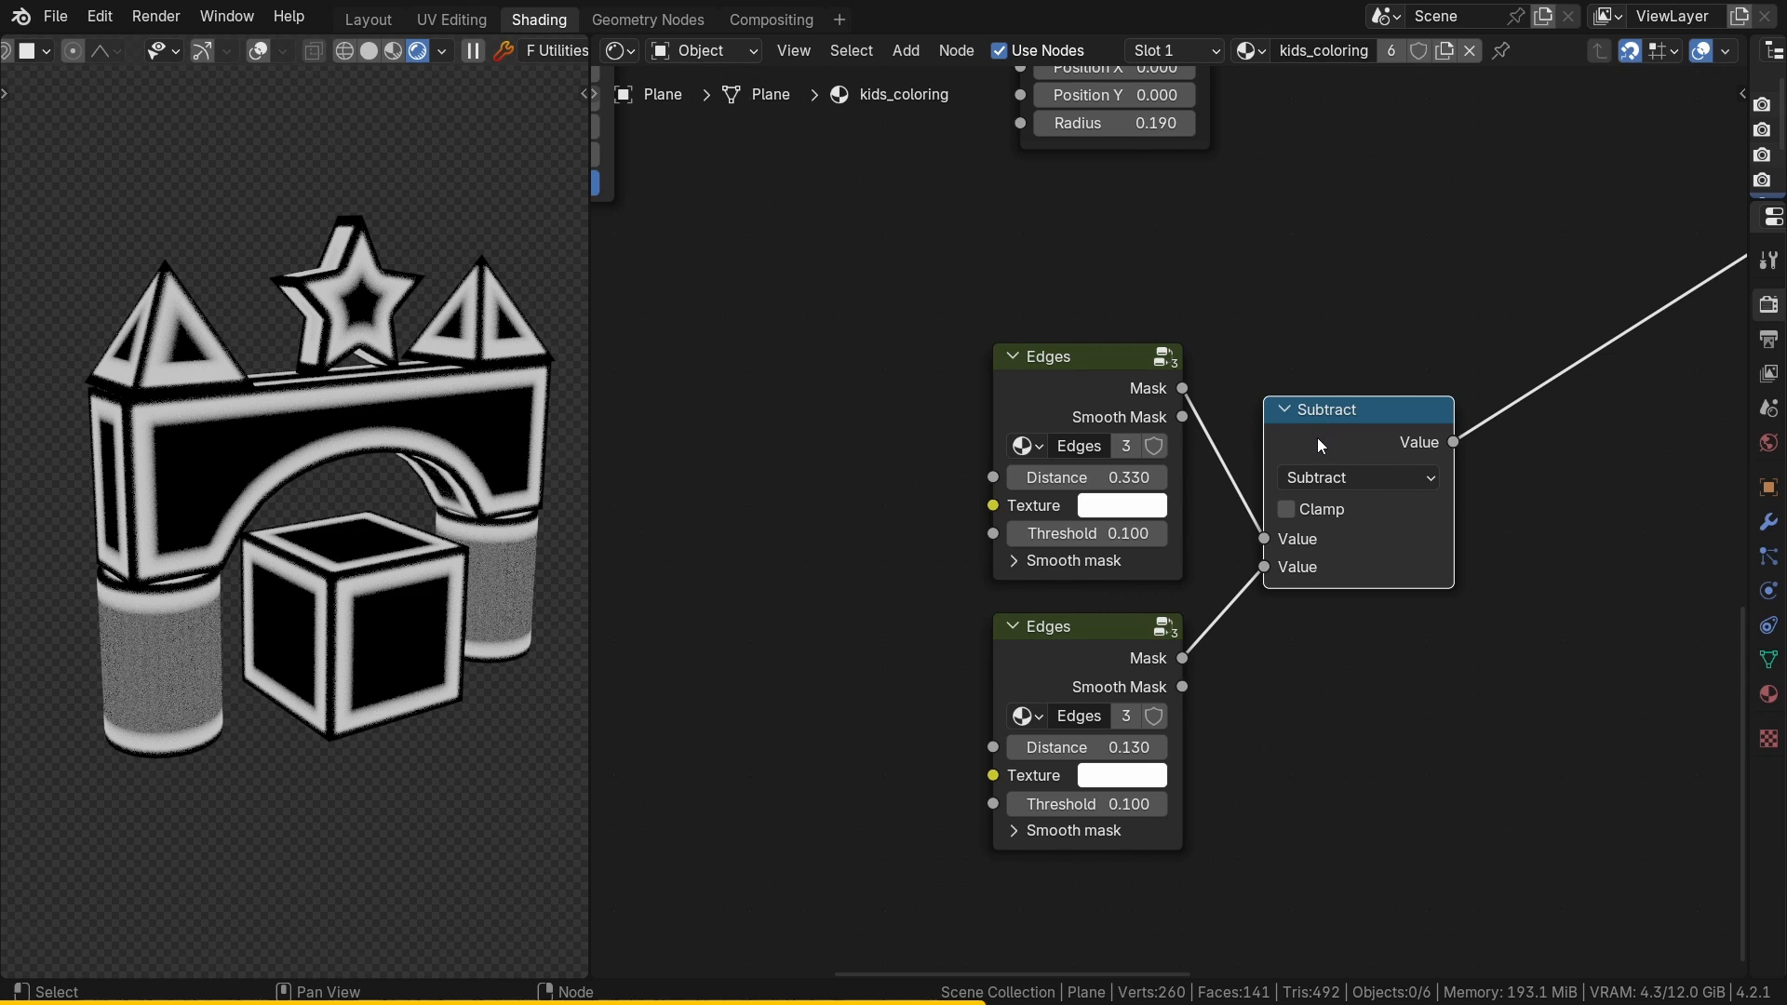
Step: Add a Value node of 0.13 feeding the Distance input of the original Edges node above the Voronoi strokes
{"action": "middle_click_drag", "start_coordinate": [905, 466], "coordinate": [1239, 528]}
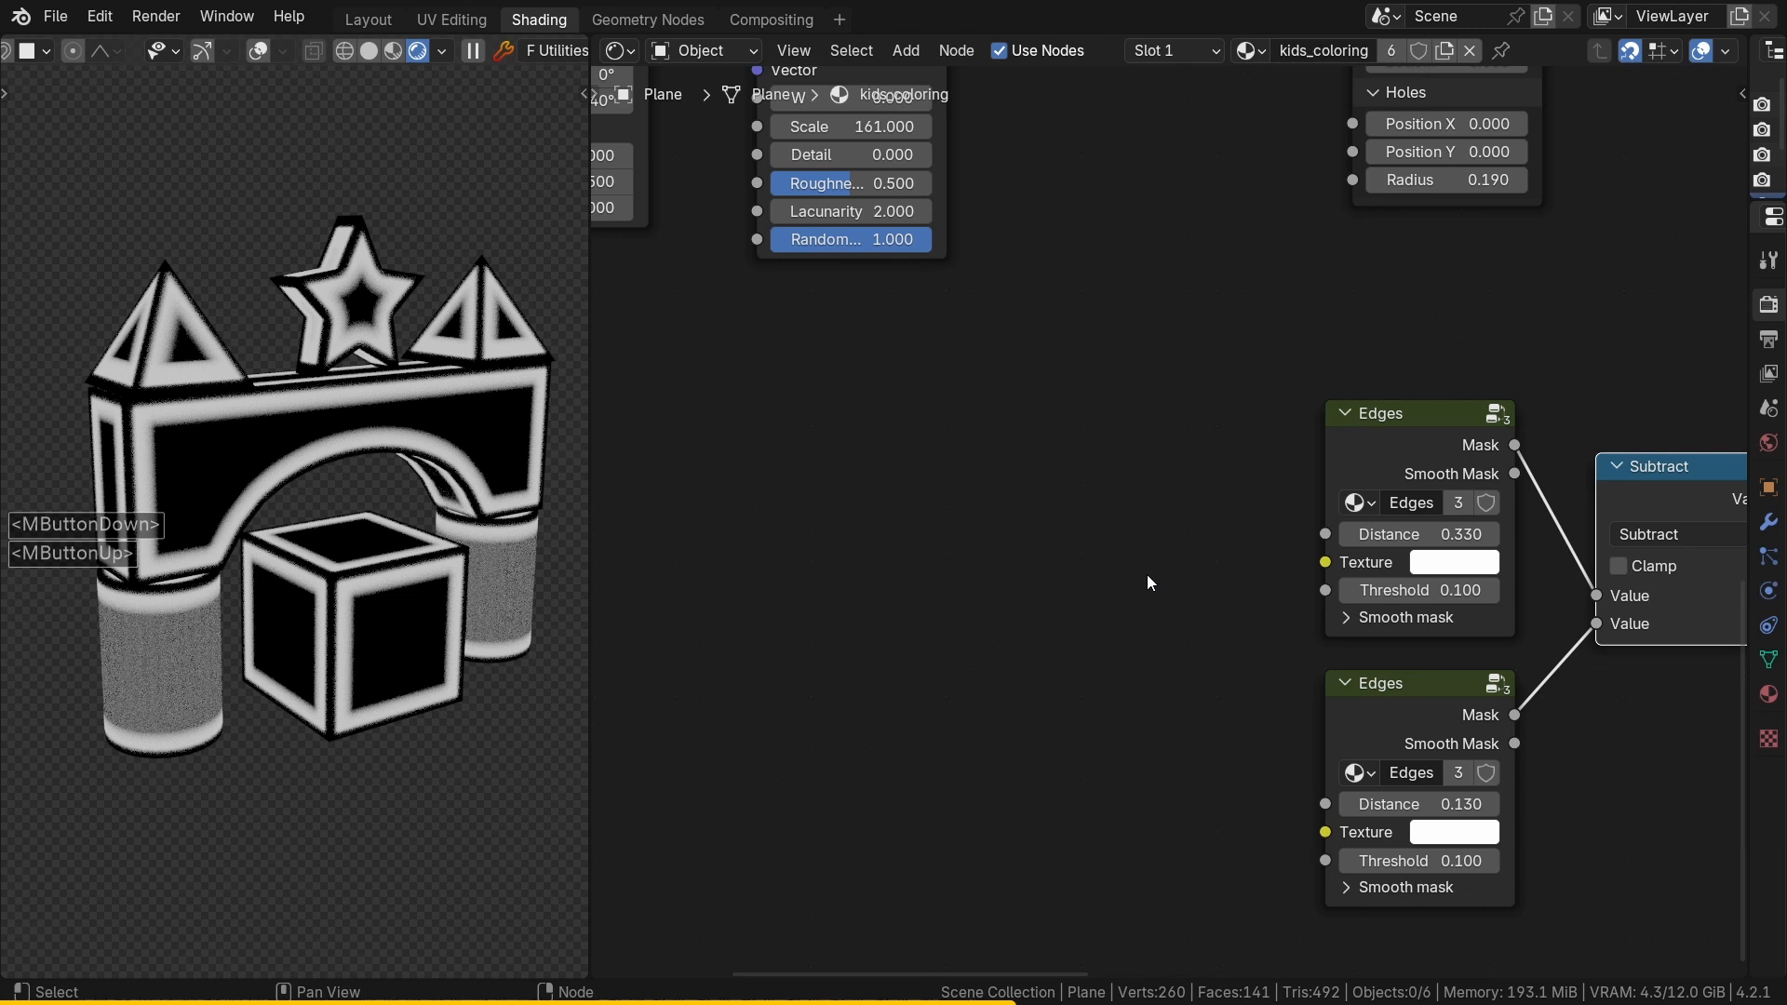
{"action": "middle_click_drag", "start_coordinate": [1048, 410], "coordinate": [1035, 614], "text": "ctrl"}
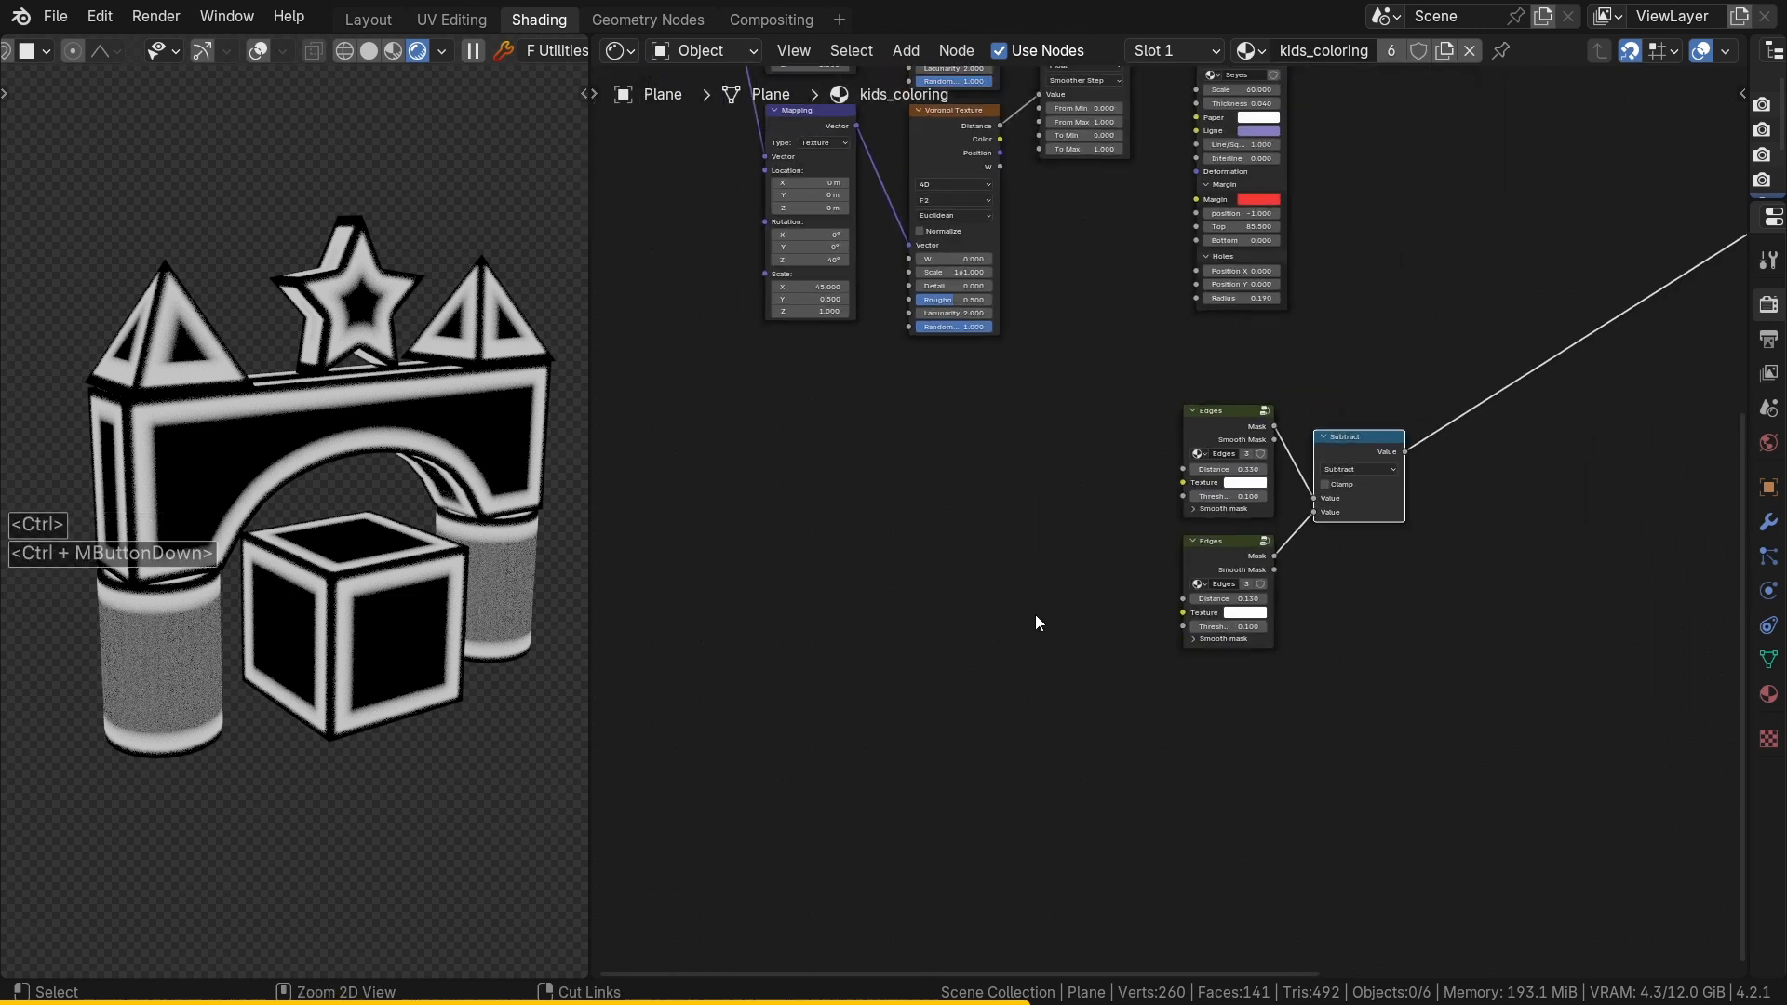
{"action": "middle_click_drag", "start_coordinate": [1039, 330], "coordinate": [925, 745]}
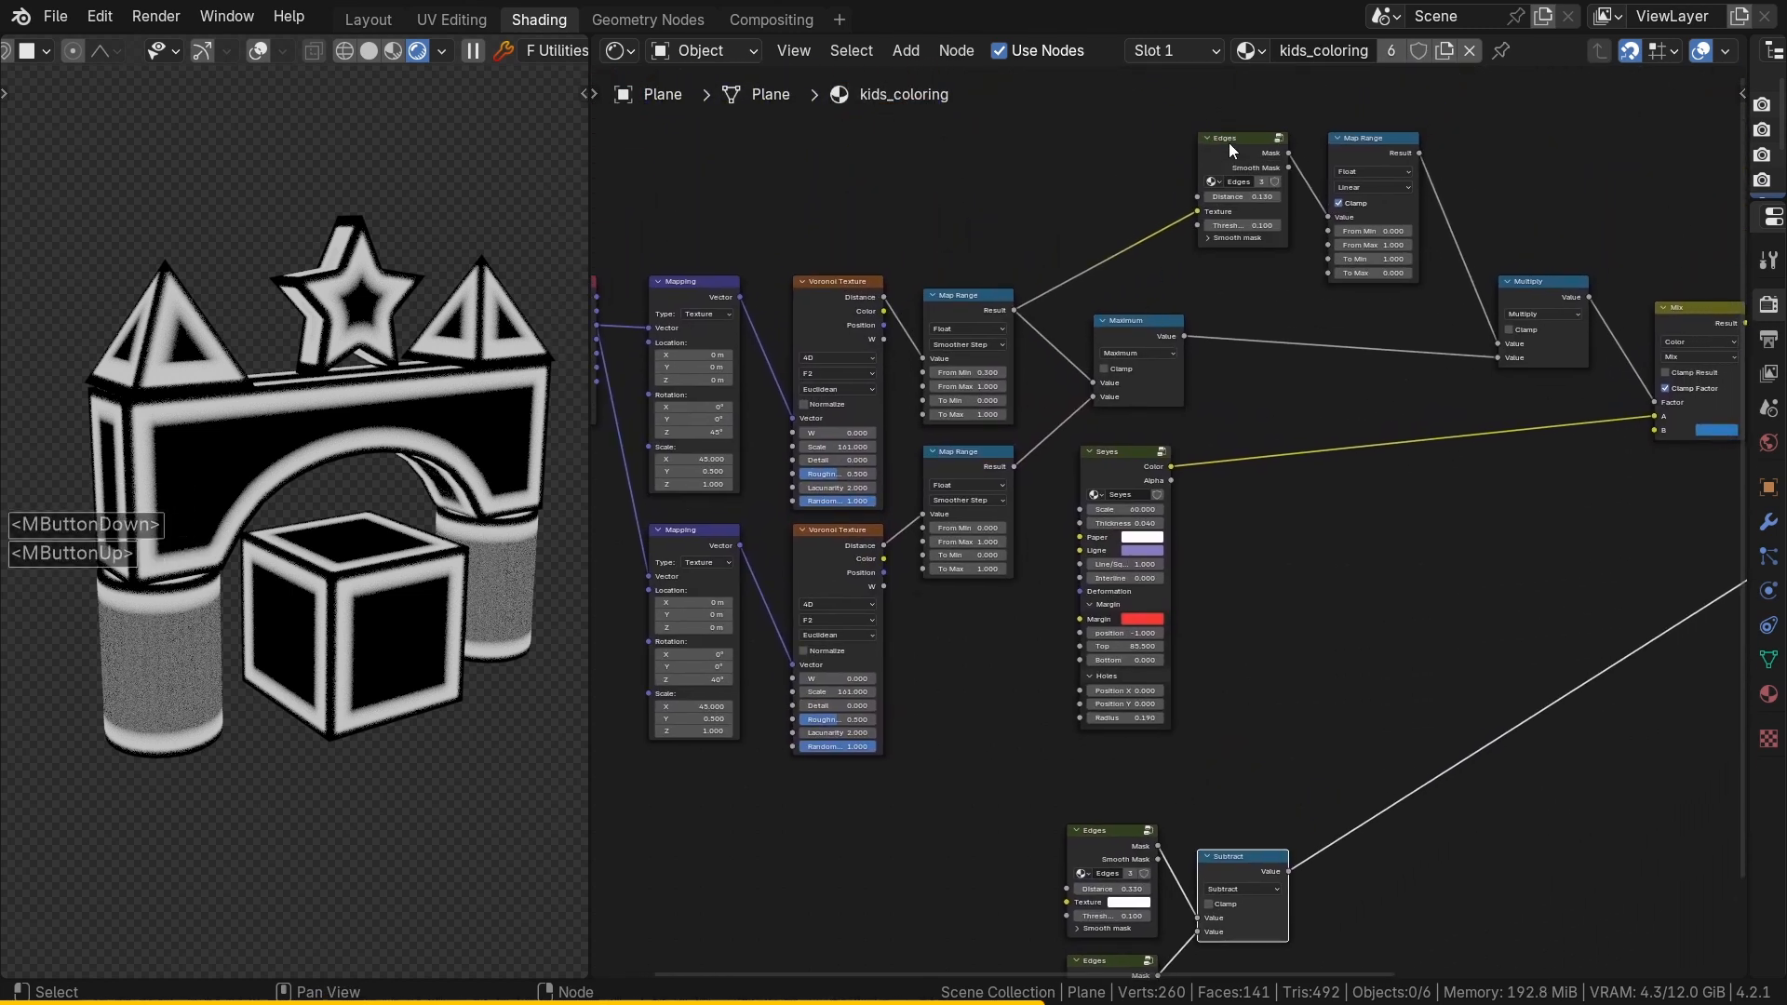
{"action": "middle_click_drag", "start_coordinate": [1209, 197], "coordinate": [1139, 170], "text": "ctrl"}
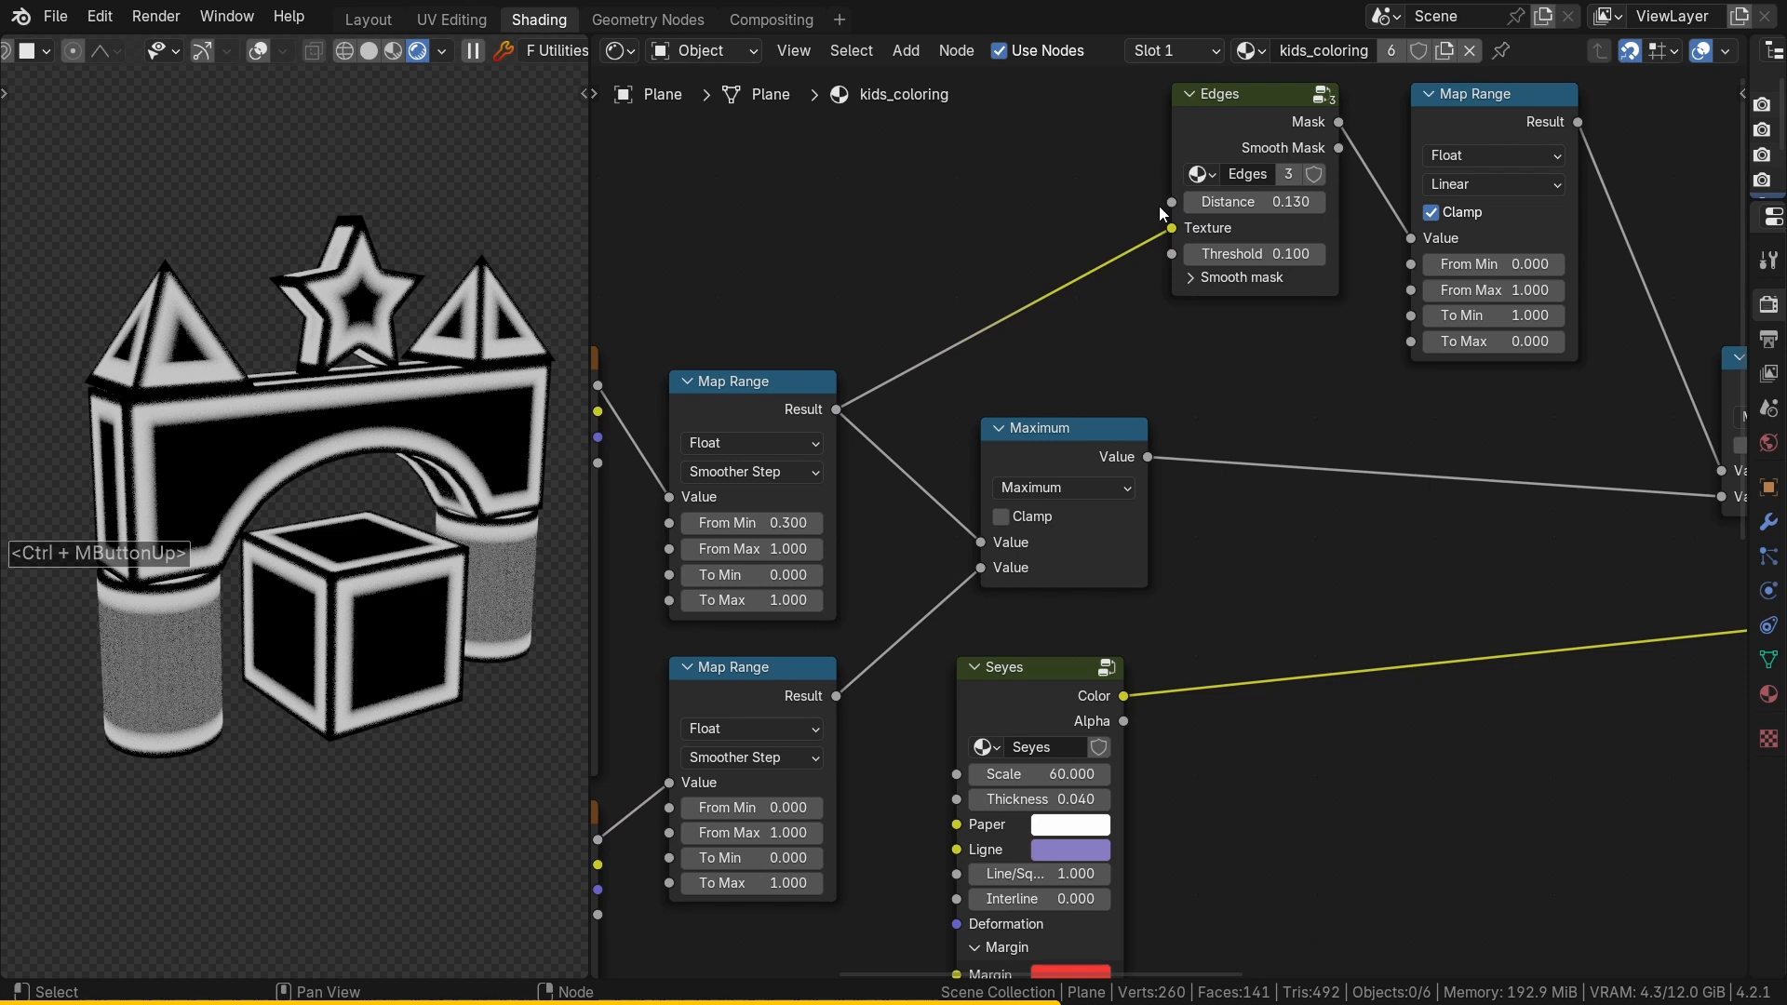
{"action": "left_click_drag", "start_coordinate": [1169, 227], "coordinate": [724, 251]}
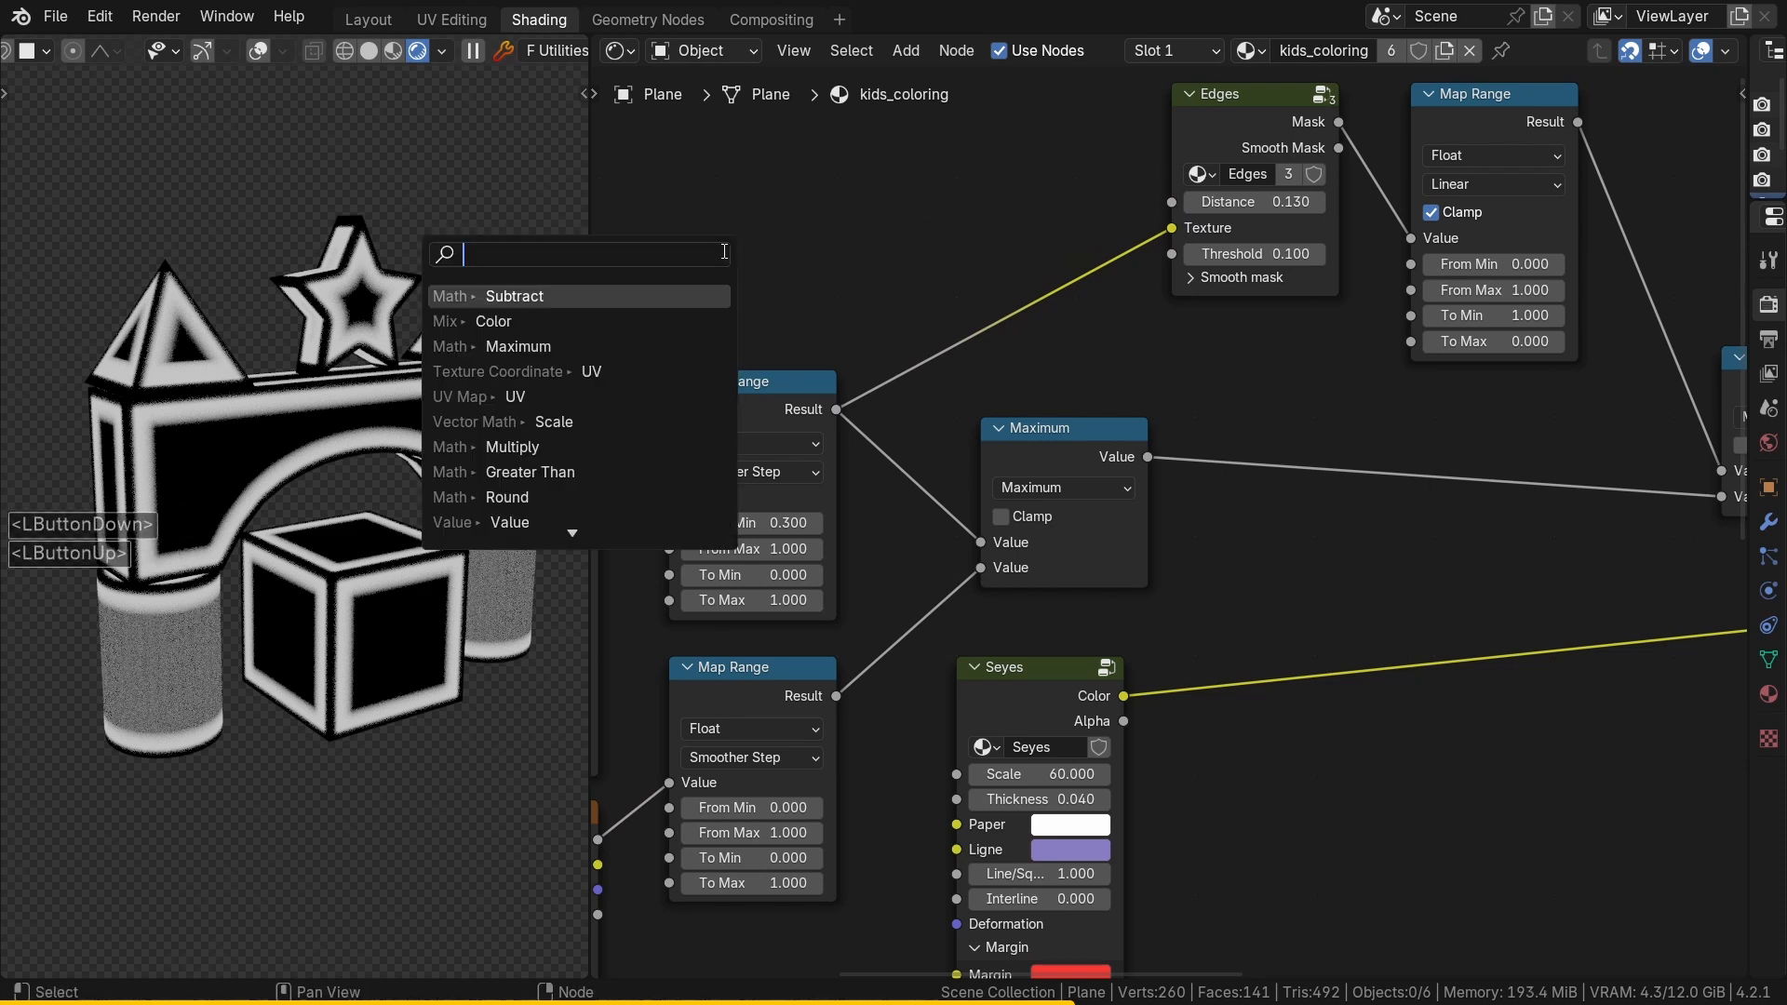
{"action": "type", "text": "vale"}
{"action": "key", "text": "Return"}
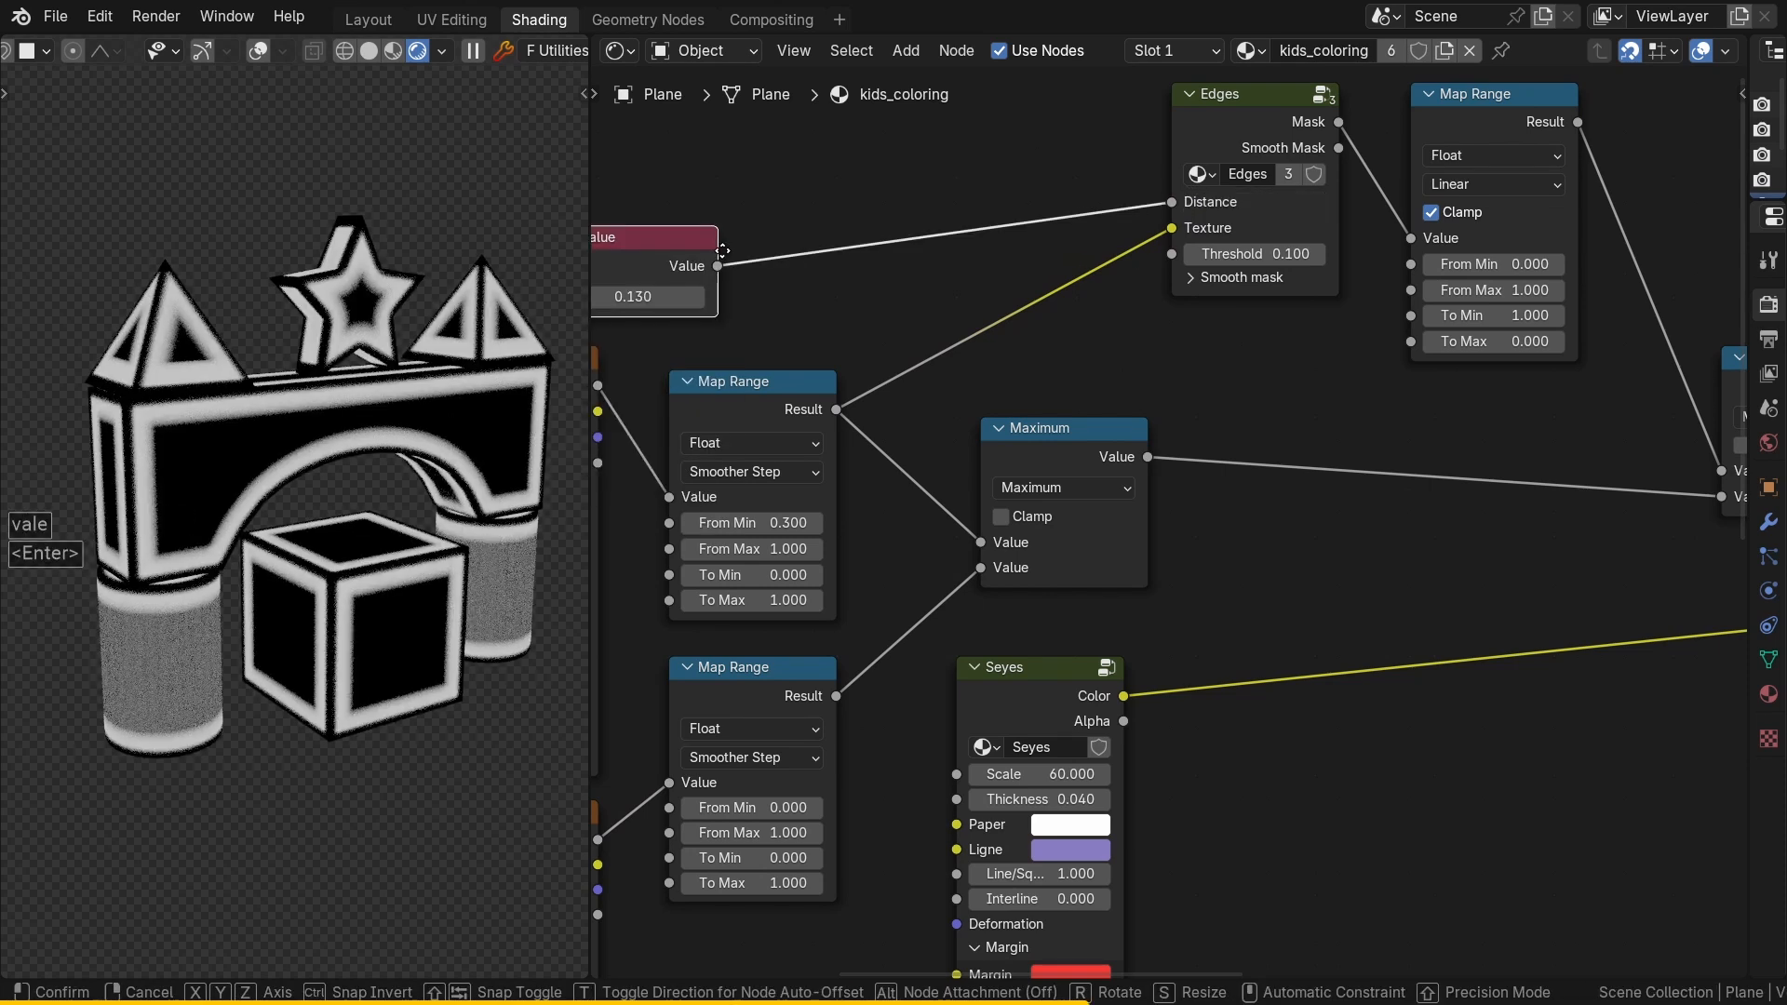
{"action": "left_click", "coordinate": [722, 251]}
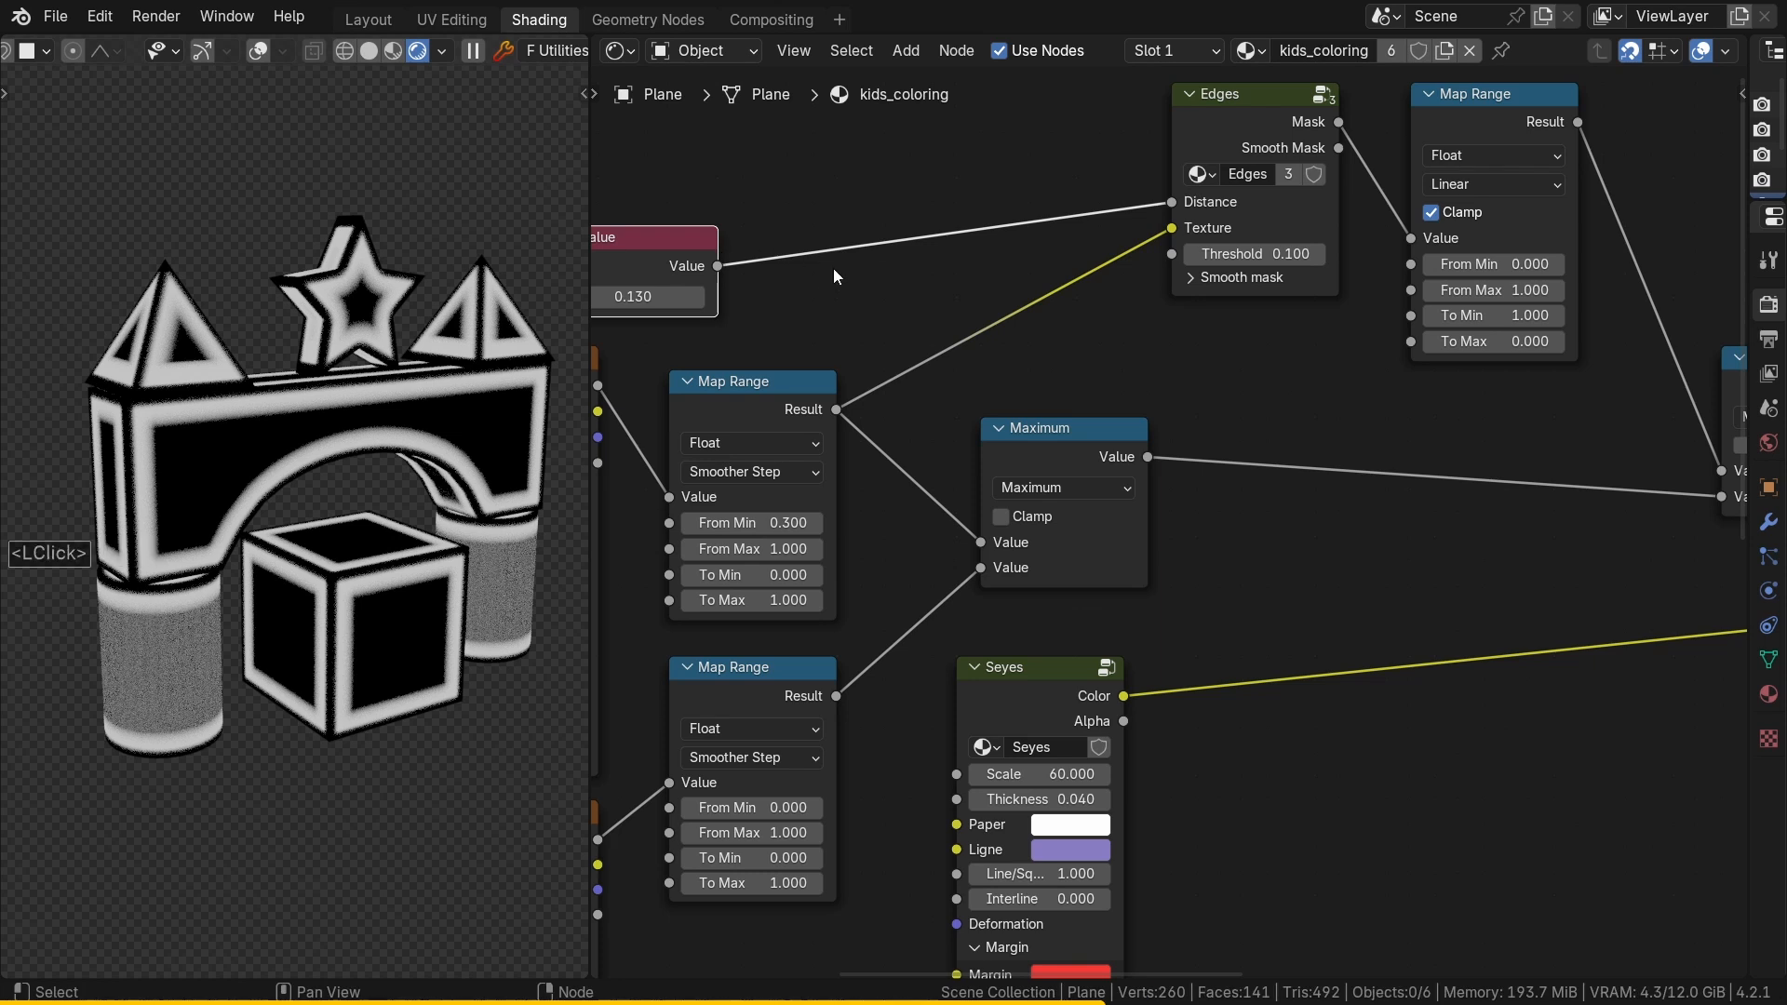
Step: Move the Value node below the second Voronoi branch and route its link to the original Edges node with two reroutes
{"action": "scroll", "coordinate": [940, 120], "scroll_direction": "down", "scroll_amount": 3}
{"action": "left_click_drag", "start_coordinate": [940, 120], "coordinate": [718, 874]}
{"action": "key", "text": "g"}
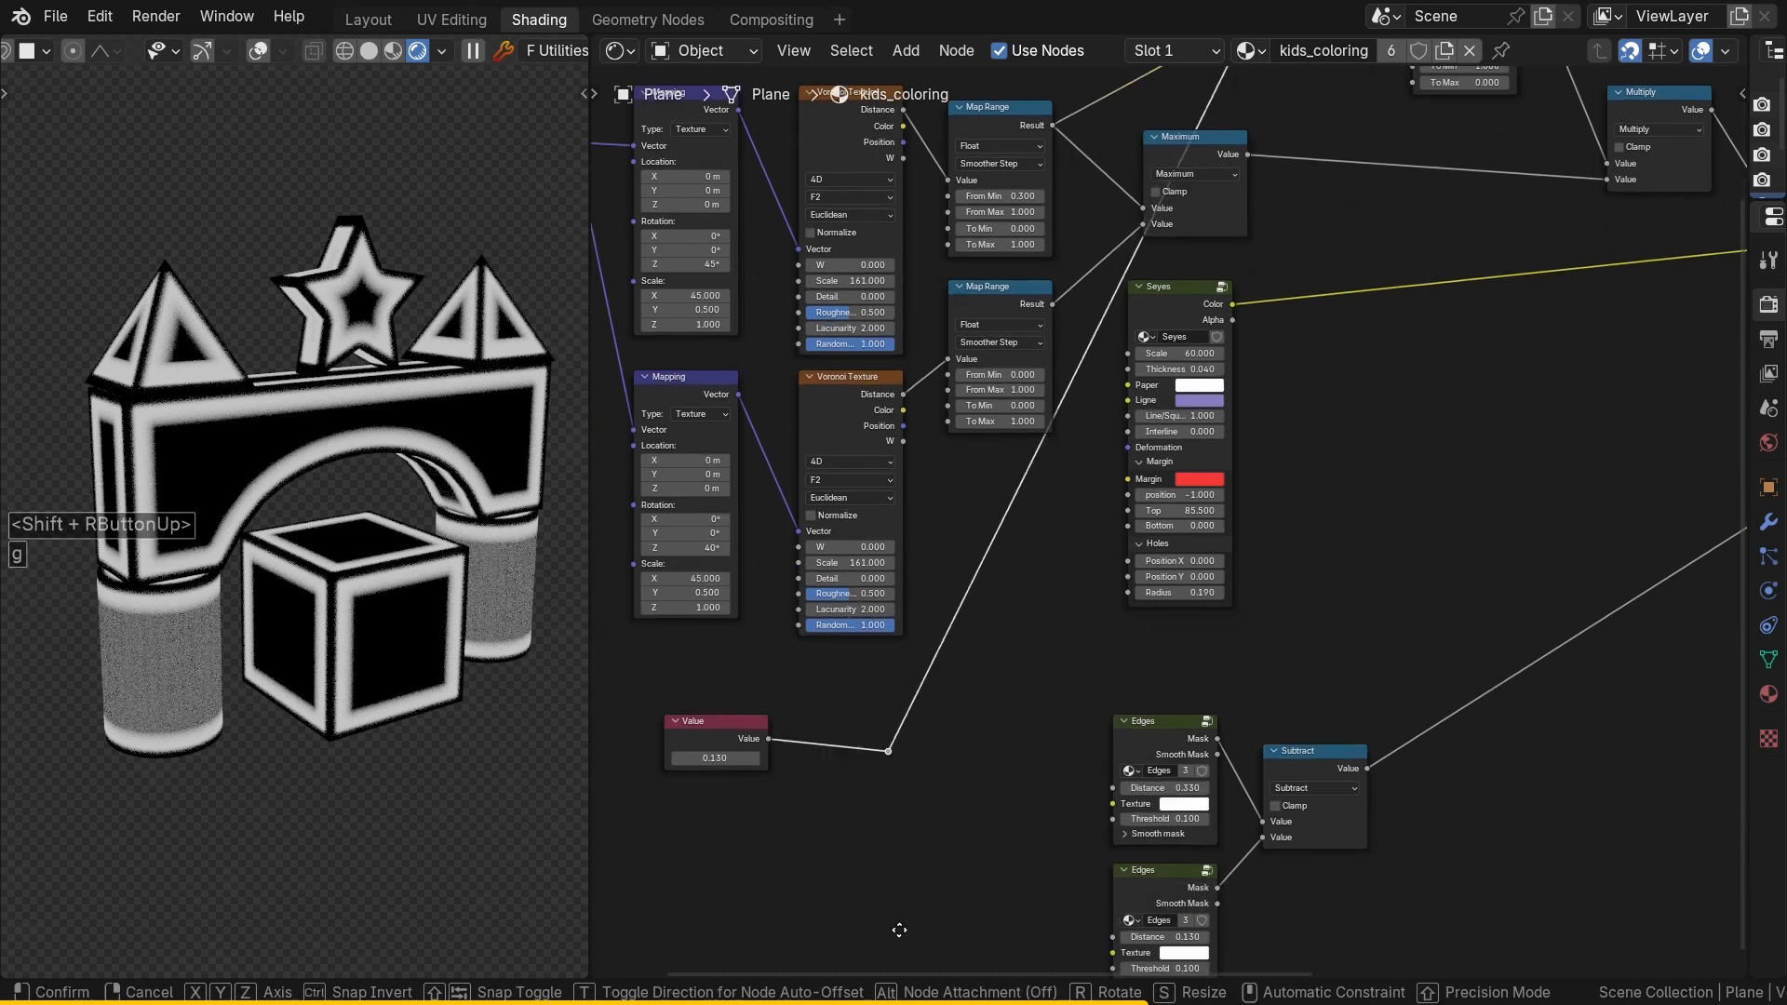
{"action": "left_click", "coordinate": [913, 902]}
{"action": "middle_click_drag", "start_coordinate": [951, 507], "coordinate": [905, 721]}
{"action": "right_click_drag", "start_coordinate": [904, 722], "coordinate": [966, 744], "text": "shift"}
{"action": "key", "text": "g"}
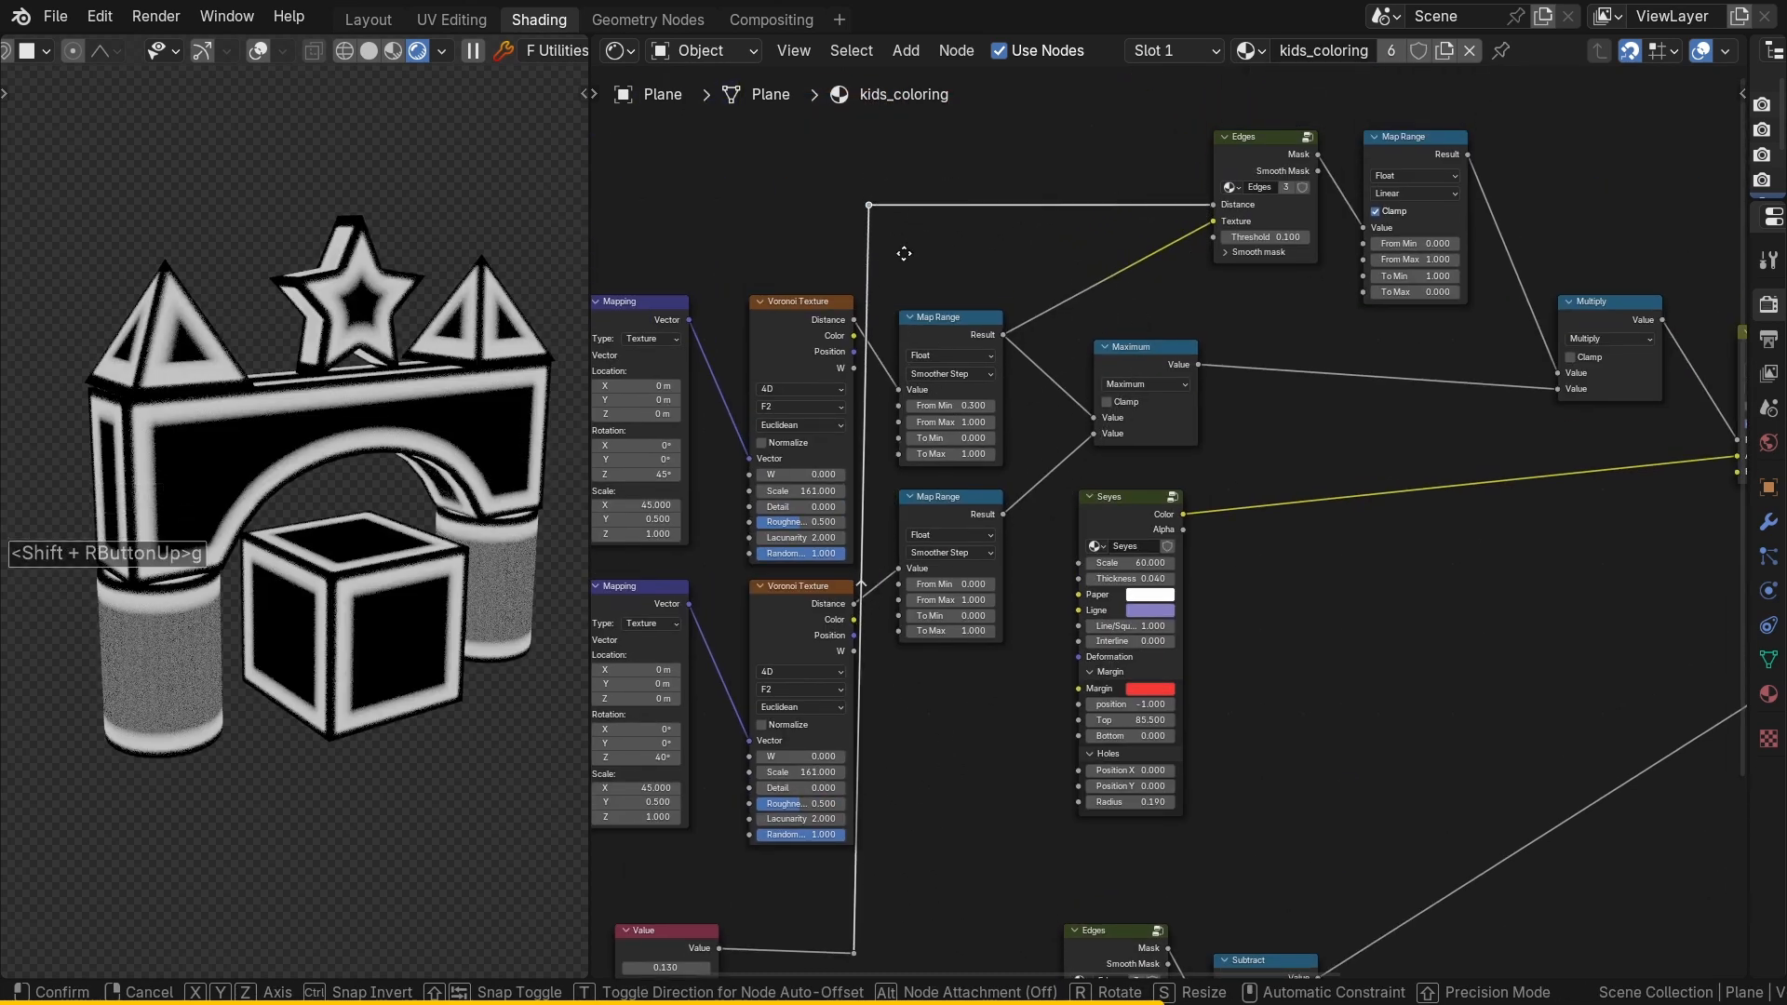
{"action": "left_click", "coordinate": [905, 255]}
Step: Feed the shared Value into the lower Edges Distance and into a new Math Add node in front of the Edges pair
{"action": "middle_click_drag", "start_coordinate": [971, 711], "coordinate": [970, 321]}
{"action": "scroll", "coordinate": [911, 605], "scroll_direction": "up", "scroll_amount": 3}
{"action": "scroll", "coordinate": [911, 605], "scroll_direction": "up", "scroll_amount": 1}
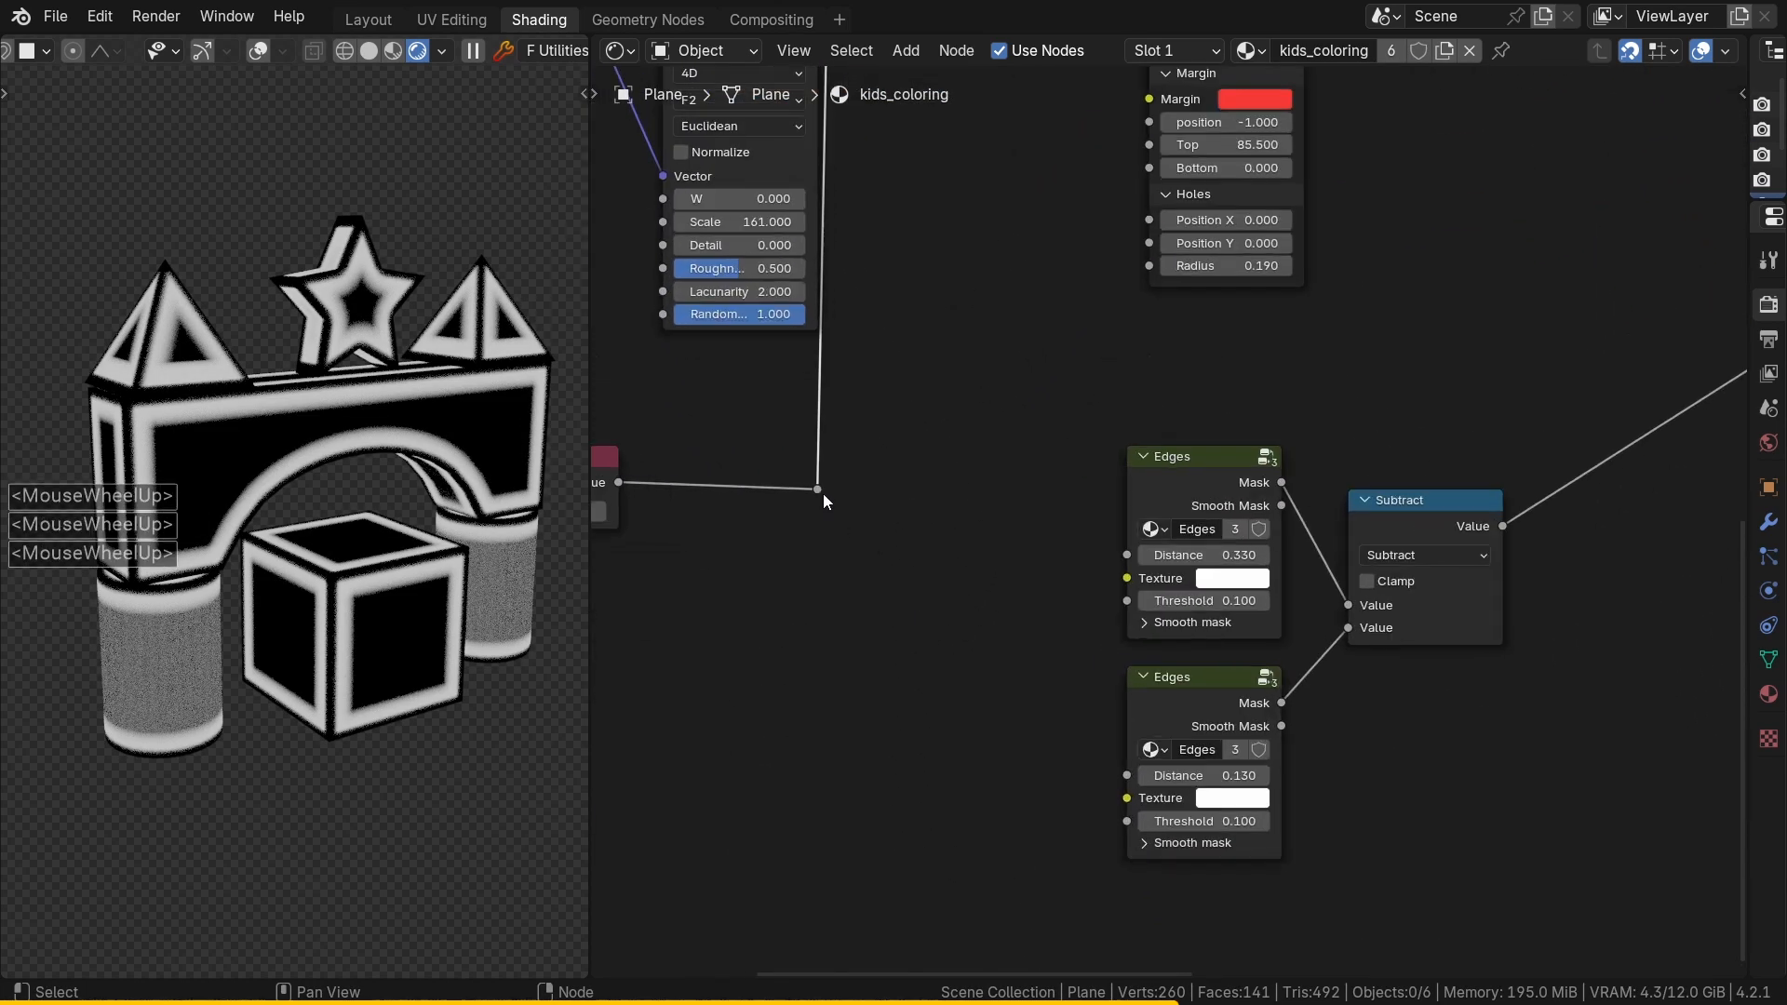
{"action": "middle_click_drag", "start_coordinate": [823, 493], "coordinate": [868, 402]}
{"action": "left_click_drag", "start_coordinate": [865, 409], "coordinate": [999, 409]}
{"action": "type", "text": "math"}
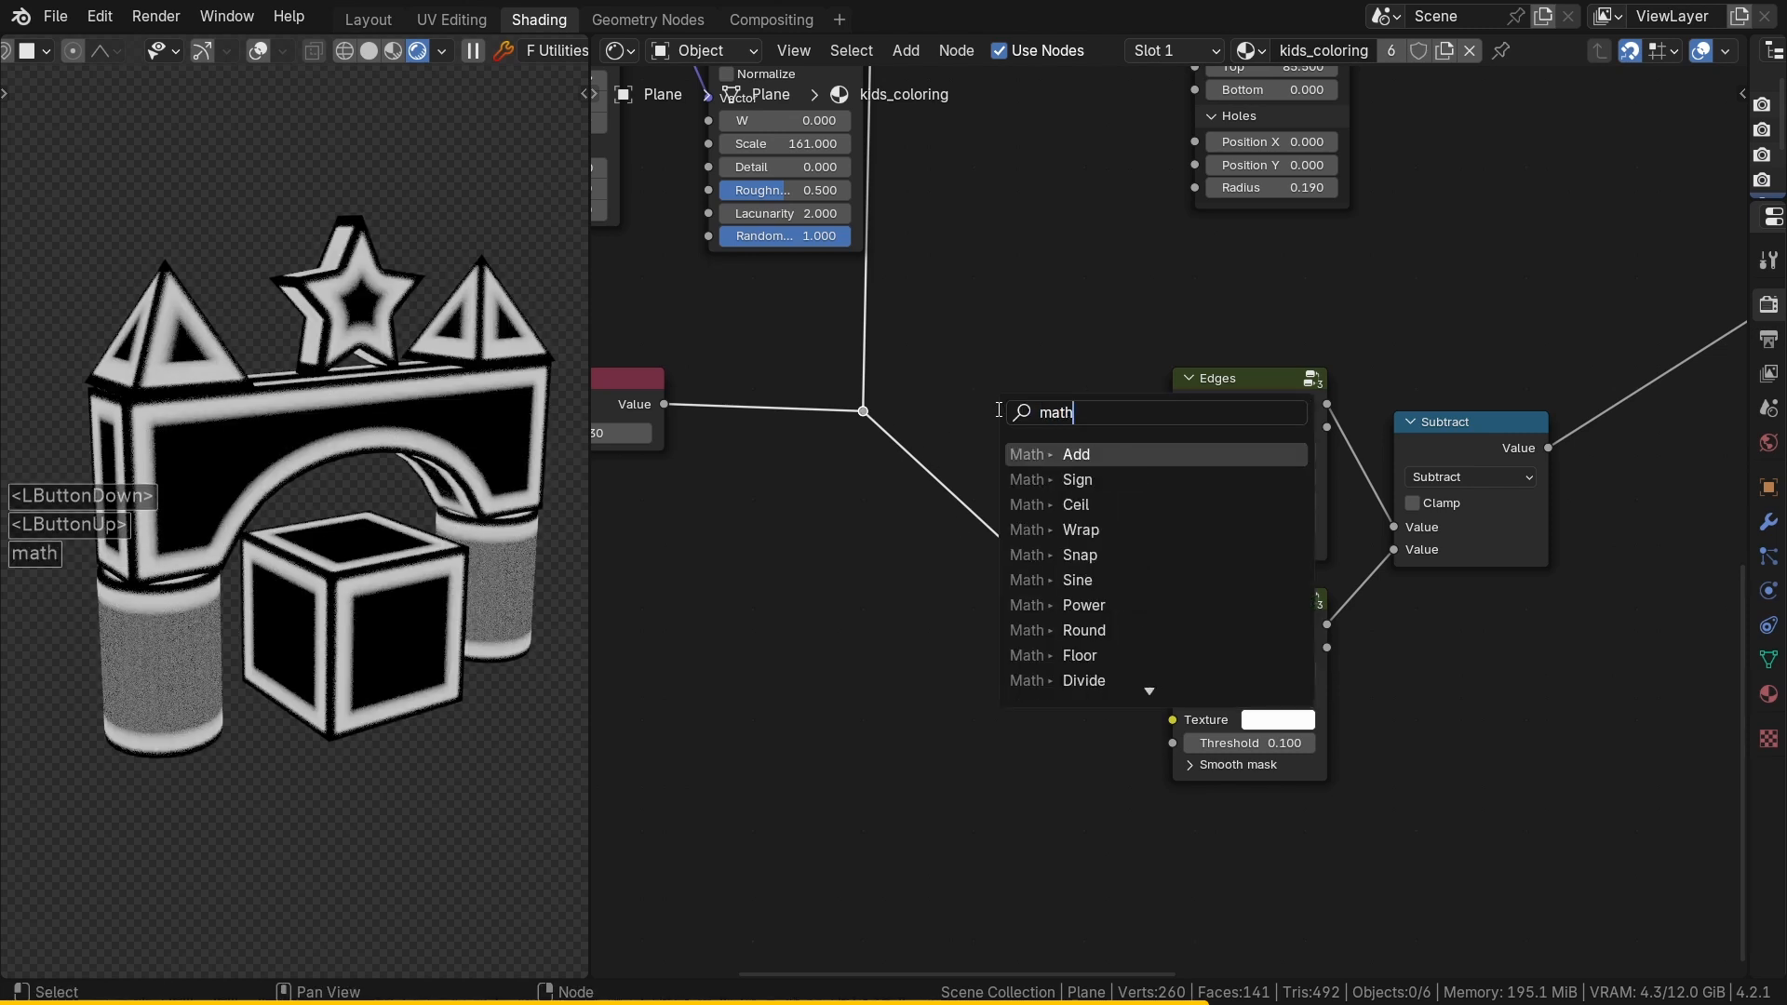
{"action": "key", "text": "Return"}
{"action": "left_click", "coordinate": [932, 381]}
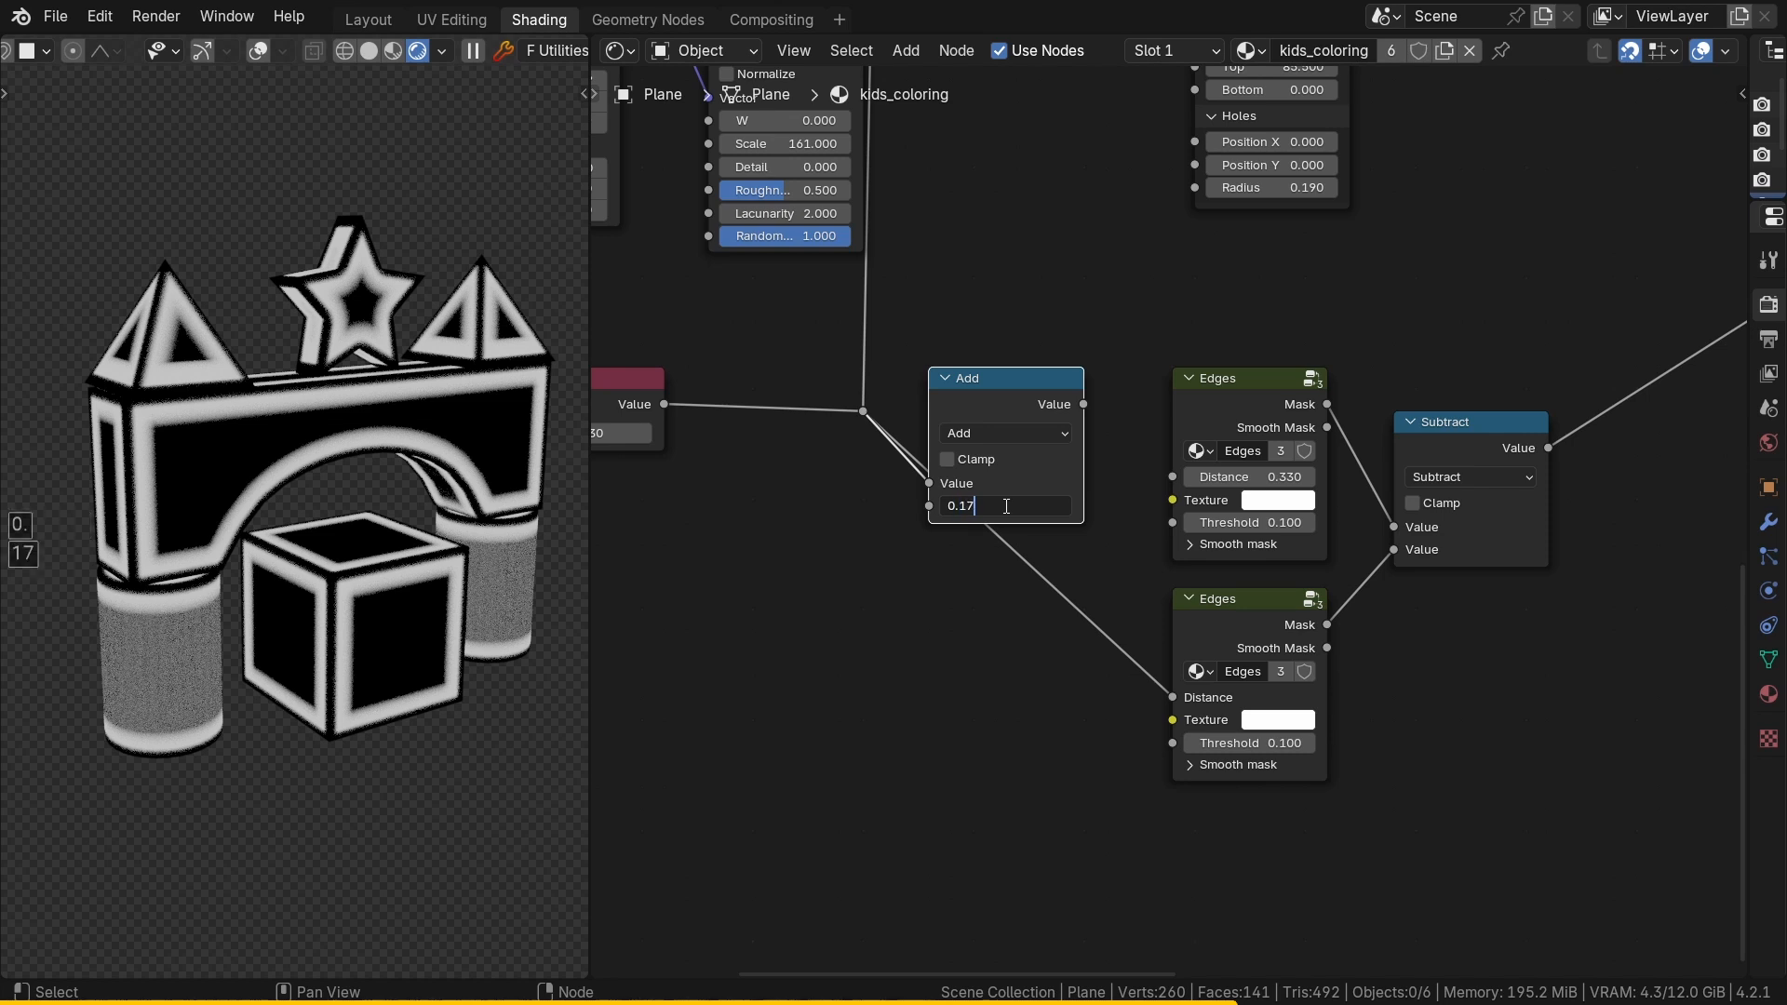
Step: Set the Add node's second value to 0.17 and connect its output to the upper Edges Distance
{"action": "key", "text": "Return"}
{"action": "left_click_drag", "start_coordinate": [1085, 406], "coordinate": [1173, 477]}
{"action": "left_click_drag", "start_coordinate": [1014, 393], "coordinate": [1059, 393]}
Step: Add a Noise Texture node and place it below the Value node
{"action": "middle_click_drag", "start_coordinate": [901, 399], "coordinate": [1309, 470]}
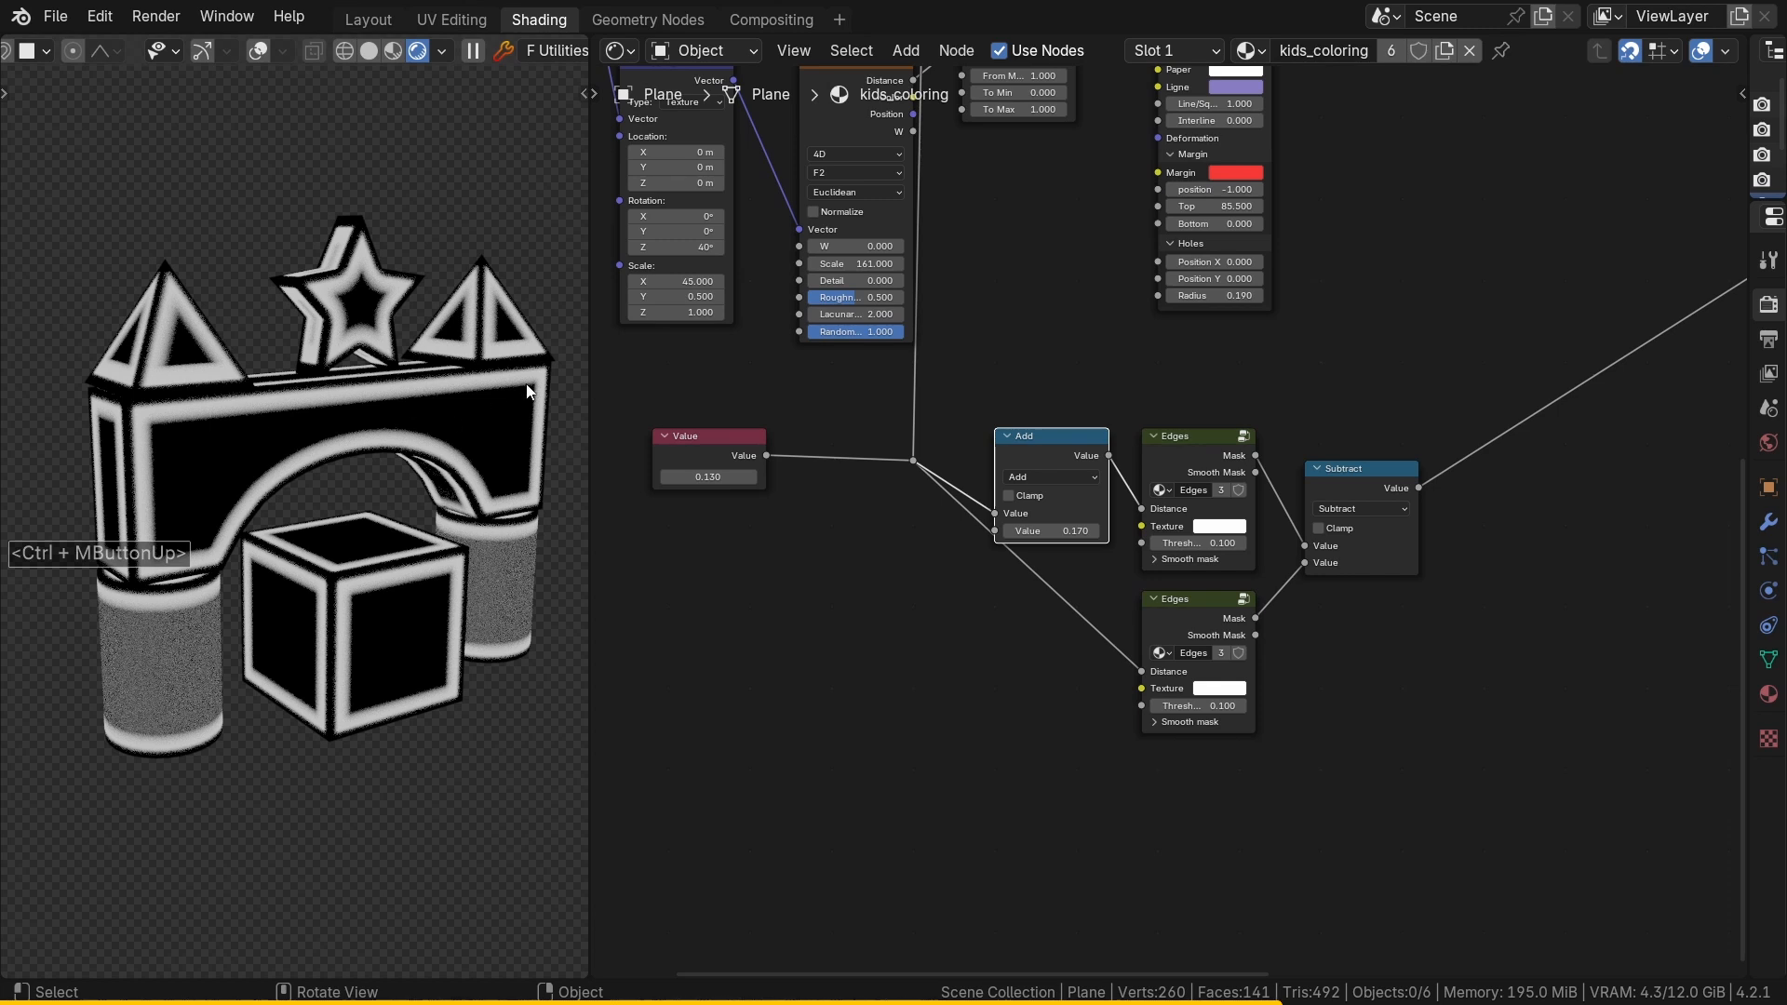
{"action": "key", "text": "shift+a"}
{"action": "left_click", "coordinate": [881, 584]}
{"action": "type", "text": "noise"}
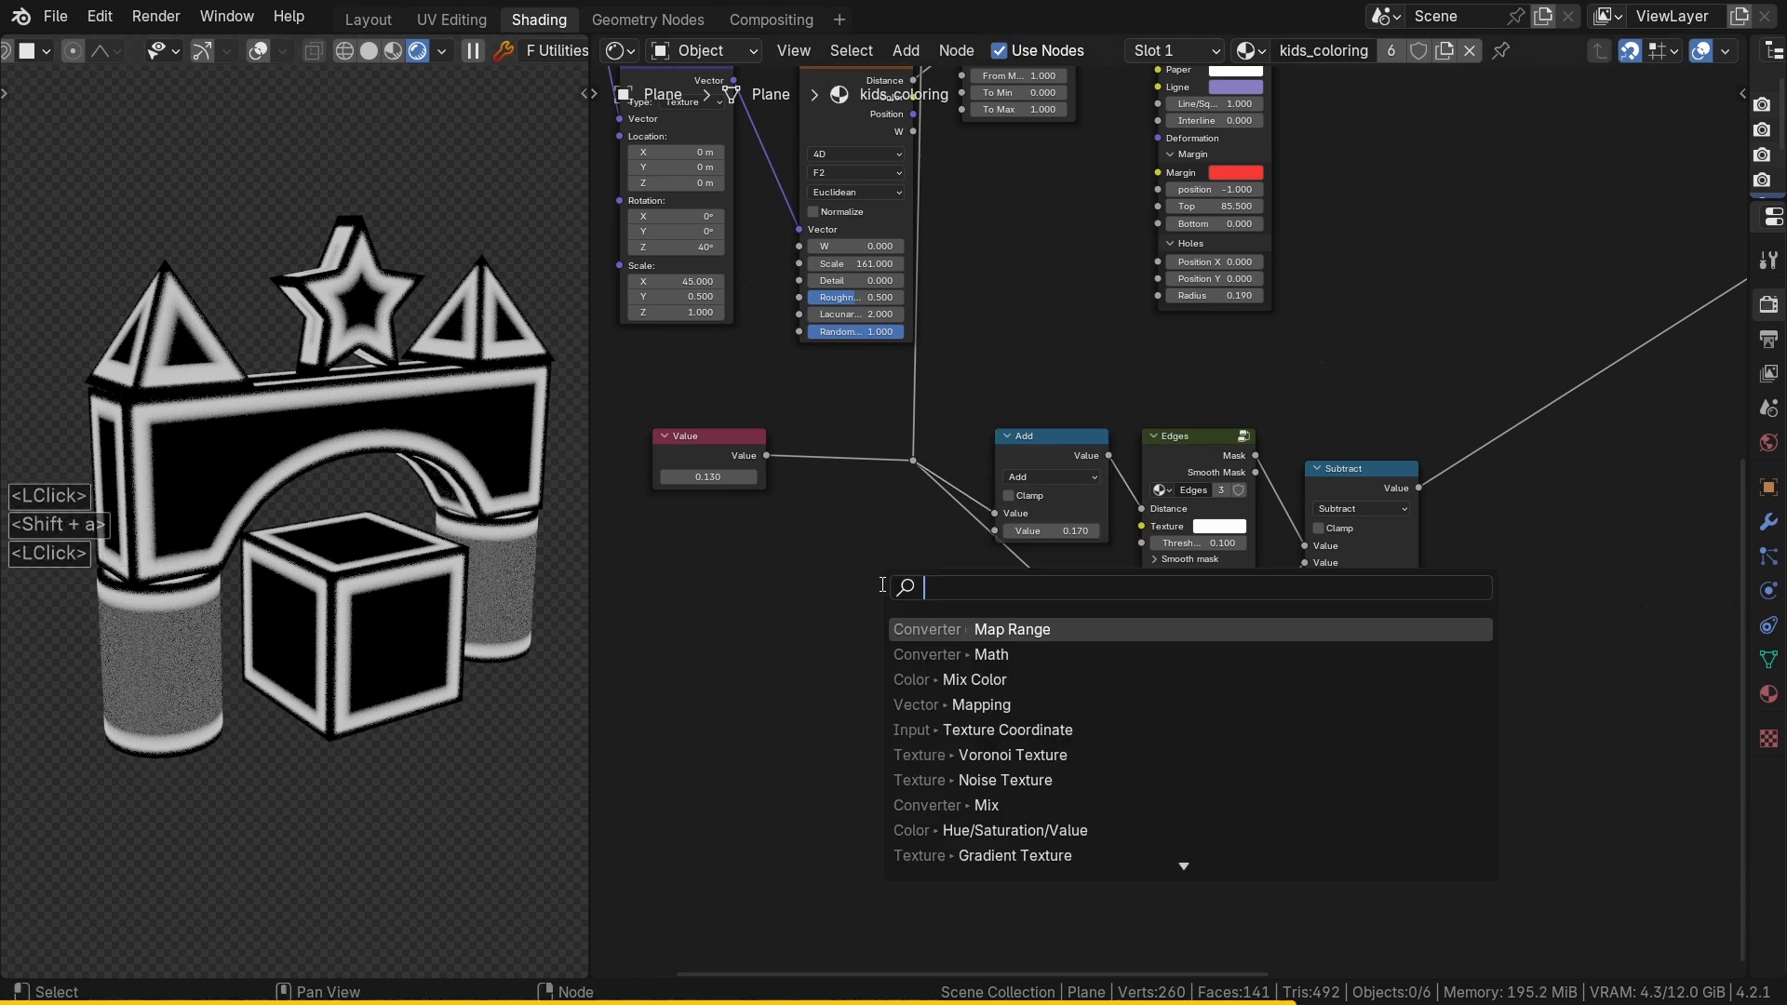
{"action": "key", "text": "Return"}
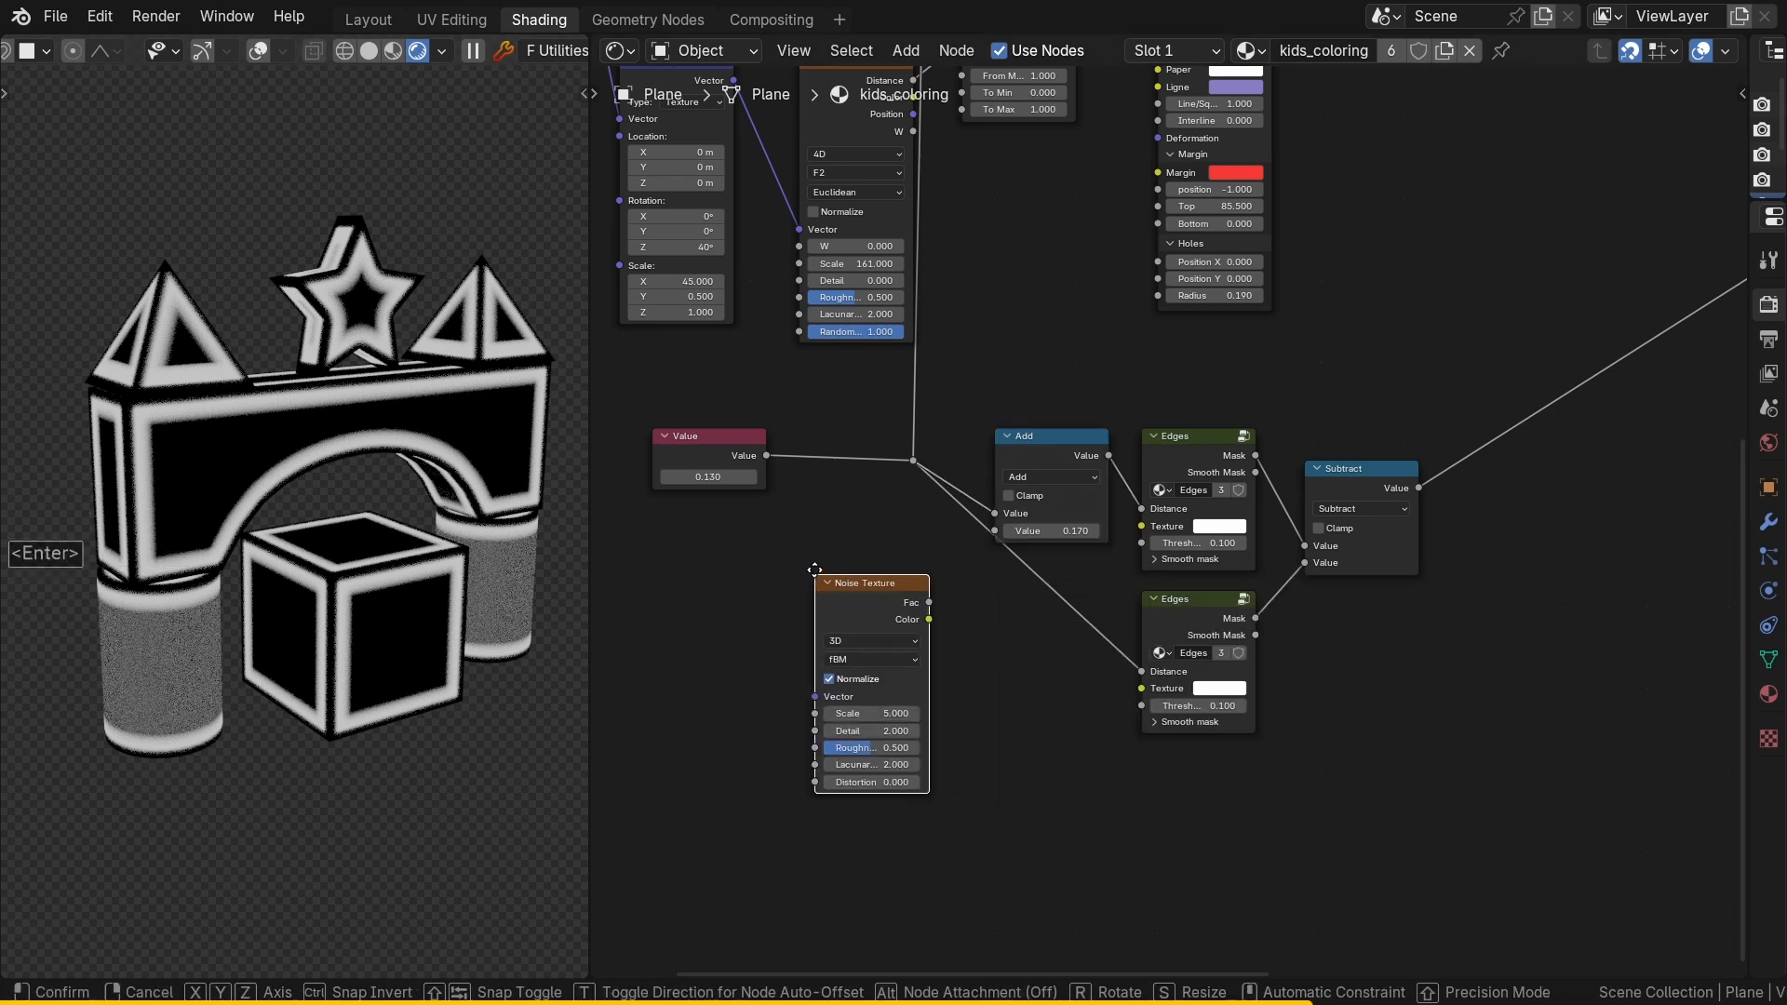
{"action": "left_click", "coordinate": [802, 570]}
Step: Connect the Texture Coordinate node to the Noise Texture's Vector input and tidy the link with reroutes
{"action": "middle_click_drag", "start_coordinate": [958, 618], "coordinate": [1154, 644]}
{"action": "scroll", "coordinate": [1154, 643], "scroll_direction": "down", "scroll_amount": 3}
{"action": "middle_click_drag", "start_coordinate": [913, 413], "coordinate": [851, 642]}
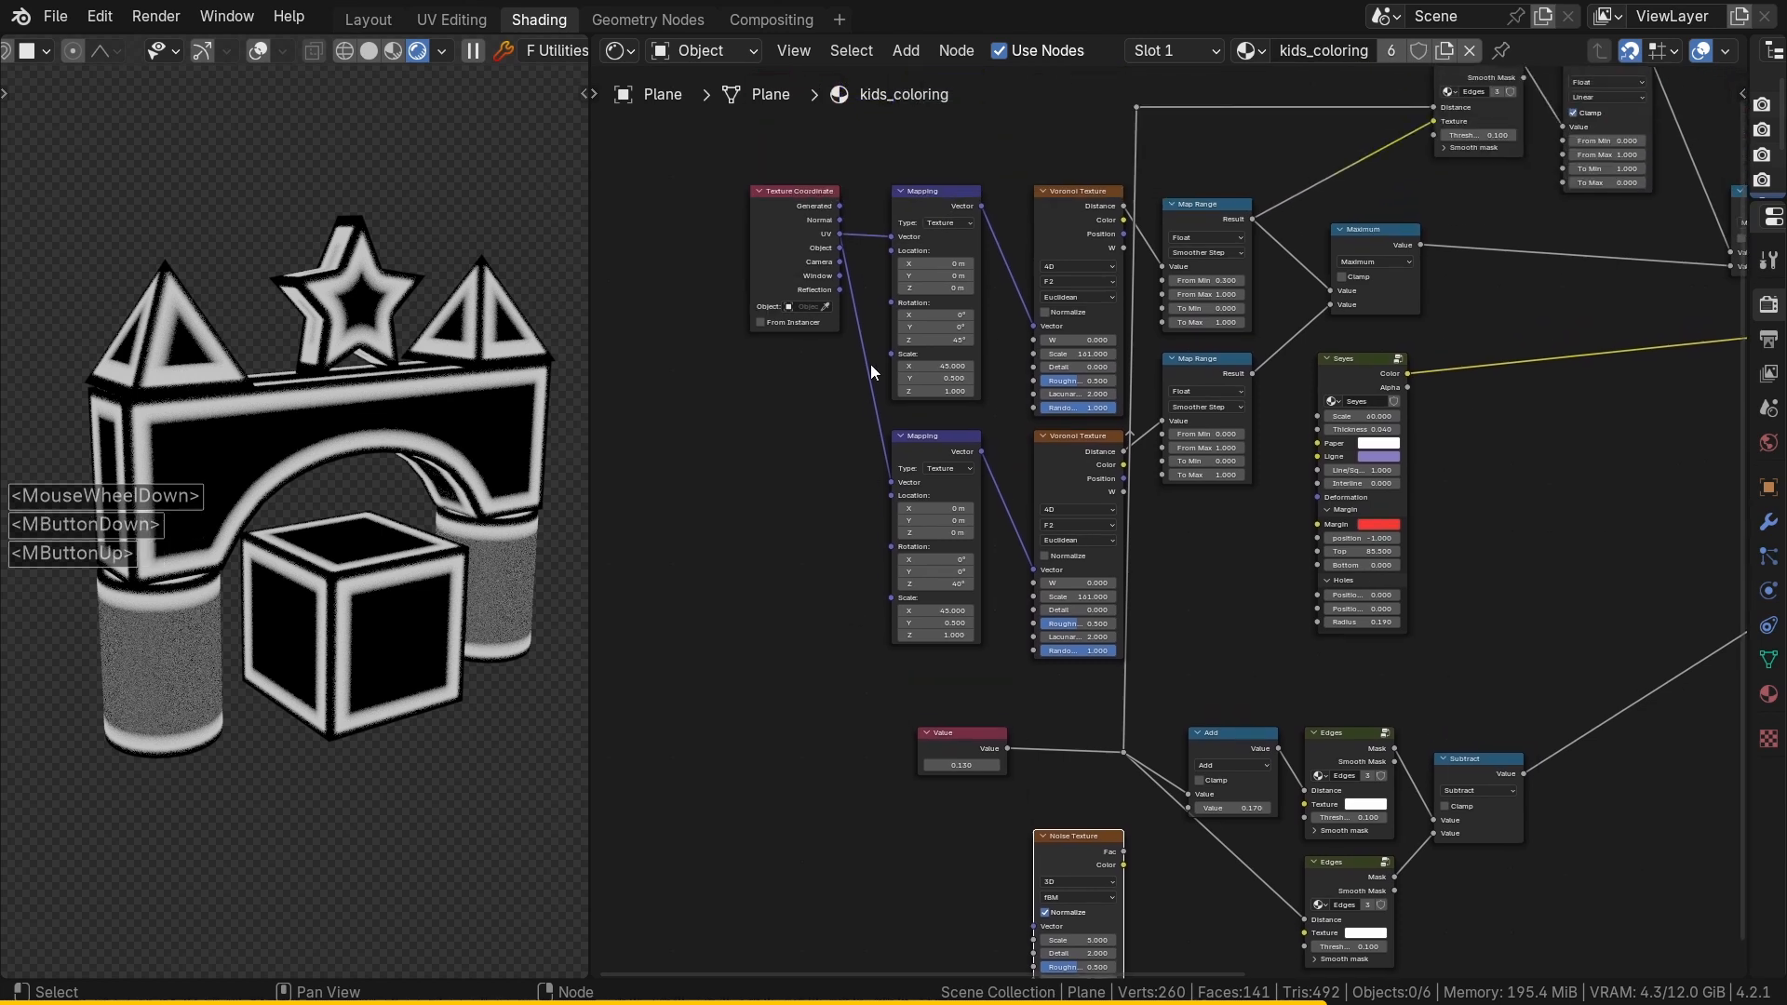
{"action": "middle_click_drag", "start_coordinate": [845, 218], "coordinate": [851, 145], "text": "ctrl"}
{"action": "left_click_drag", "start_coordinate": [844, 240], "coordinate": [931, 942]}
{"action": "left_click_drag", "start_coordinate": [941, 951], "coordinate": [1164, 758]}
{"action": "right_click_drag", "start_coordinate": [1098, 612], "coordinate": [1137, 556], "text": "shift"}
{"action": "key", "text": "g"}
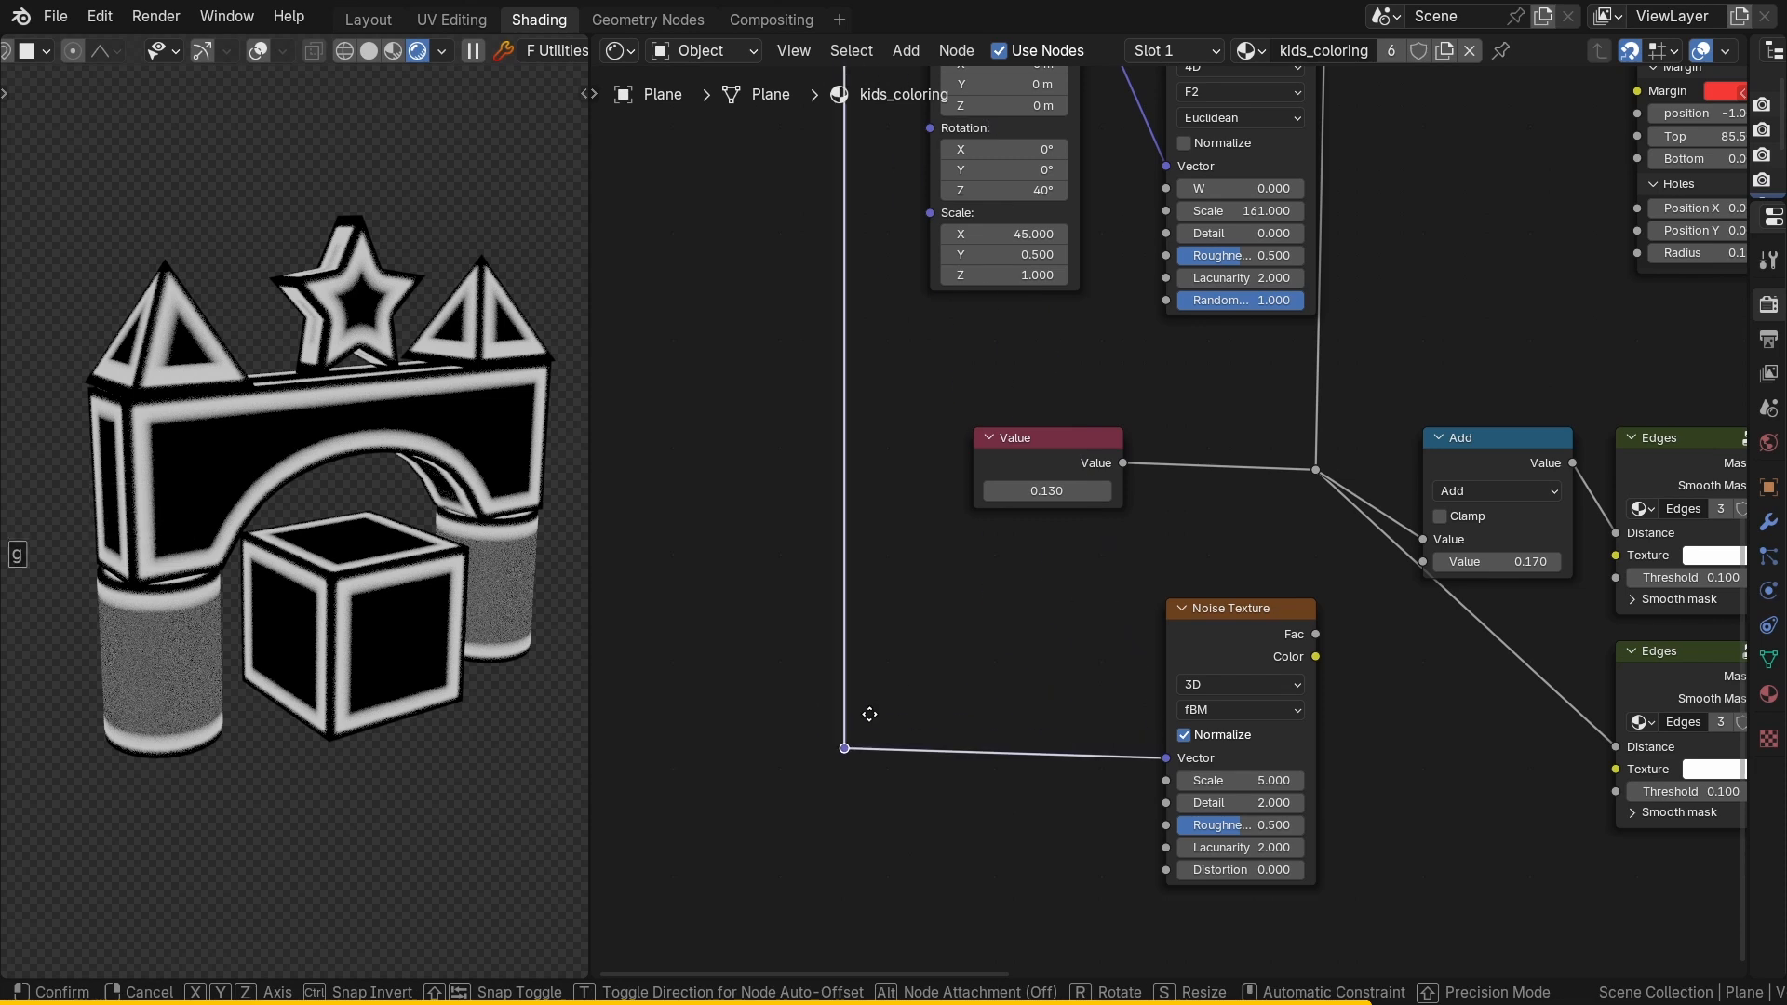
{"action": "left_click", "coordinate": [885, 718]}
Step: Connect the Noise Texture's Fac output to the Texture input of the upper Edges node in the pair
{"action": "scroll", "coordinate": [1016, 612], "scroll_direction": "down", "scroll_amount": 3}
{"action": "middle_click_drag", "start_coordinate": [1020, 608], "coordinate": [742, 400]}
{"action": "scroll", "coordinate": [991, 423], "scroll_direction": "up", "scroll_amount": 4}
{"action": "left_click_drag", "start_coordinate": [961, 416], "coordinate": [1297, 331]}
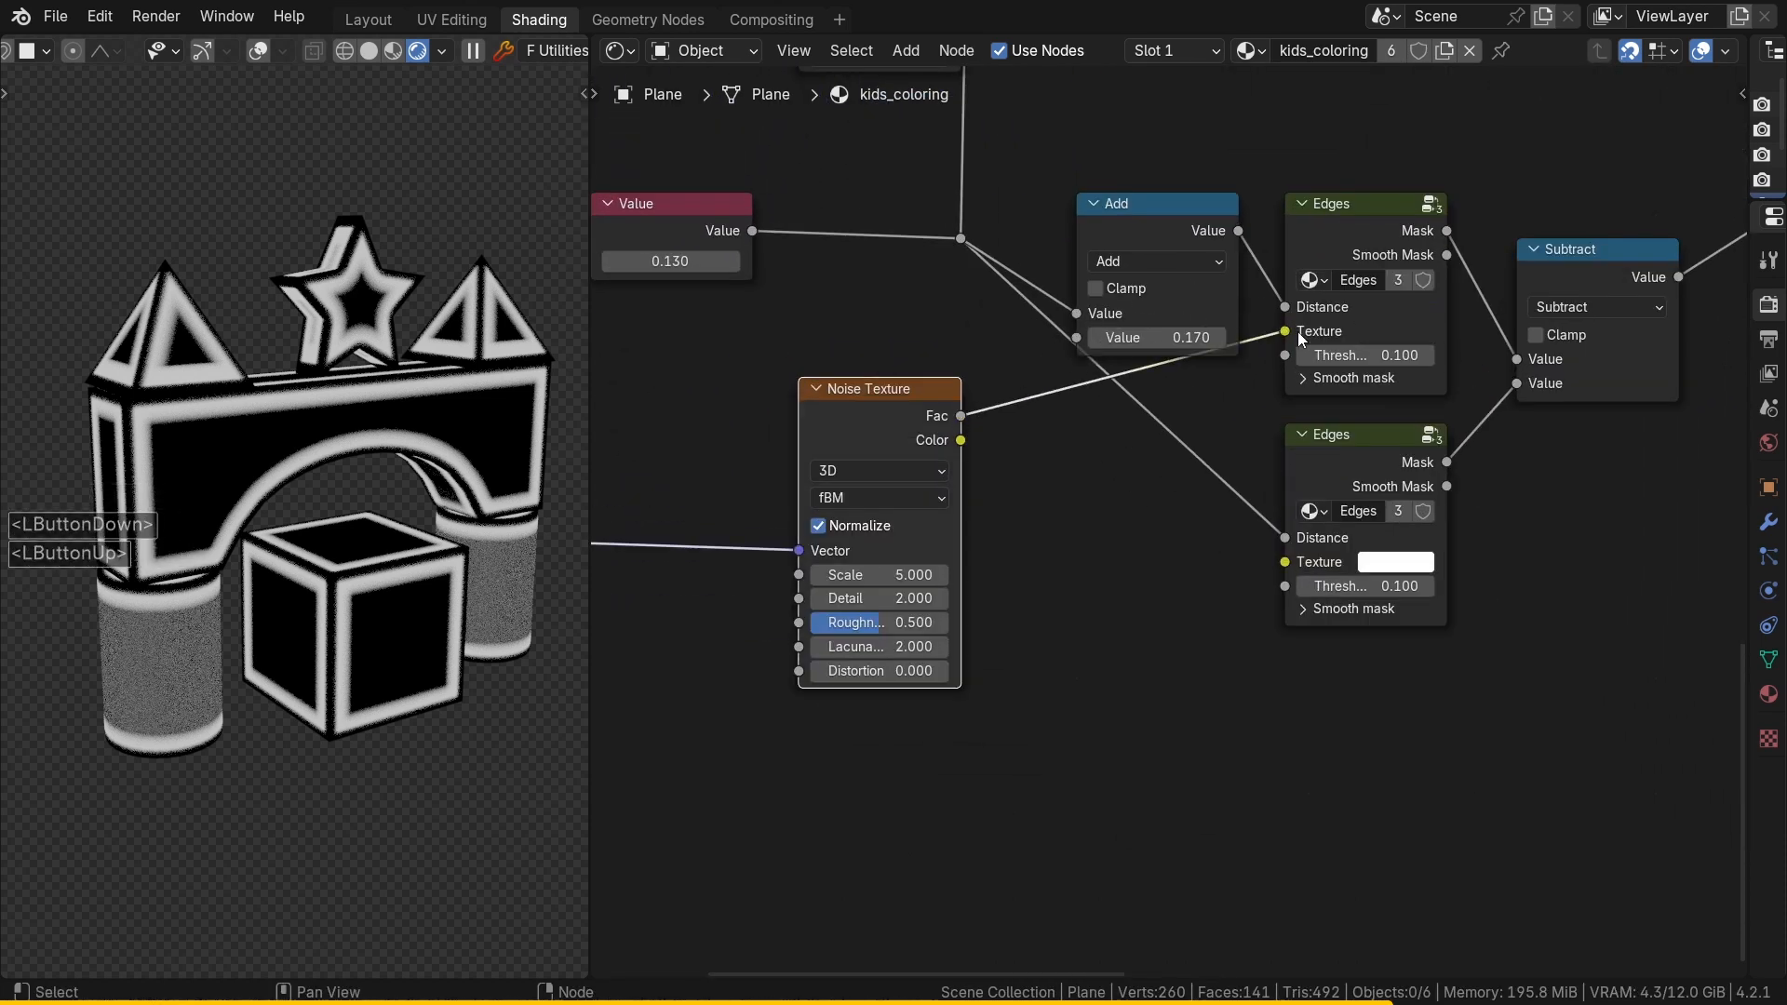
Step: Switch the Noise Texture to 4D and set its Scale to 10
{"action": "left_click", "coordinate": [924, 468]}
{"action": "left_click", "coordinate": [861, 521]}
{"action": "middle_click_drag", "start_coordinate": [1026, 587], "coordinate": [1070, 447]}
{"action": "left_click", "coordinate": [912, 461]}
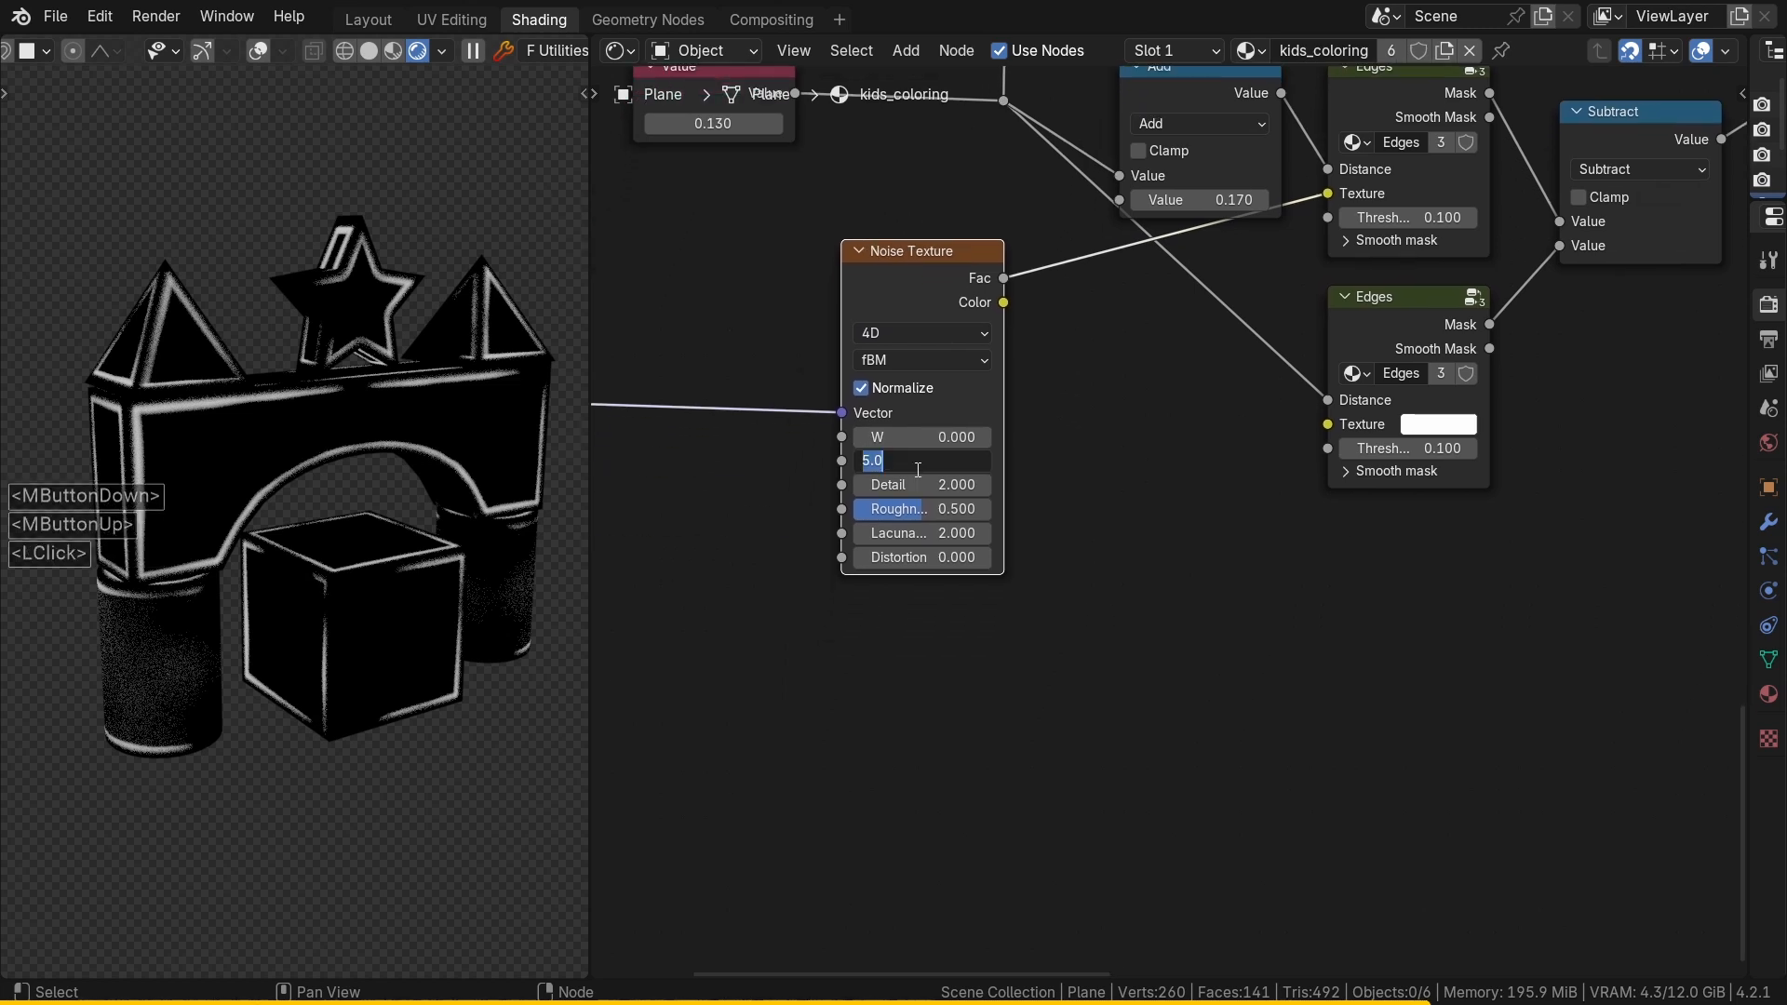
{"action": "type", "text": "10"}
{"action": "key", "text": "Return"}
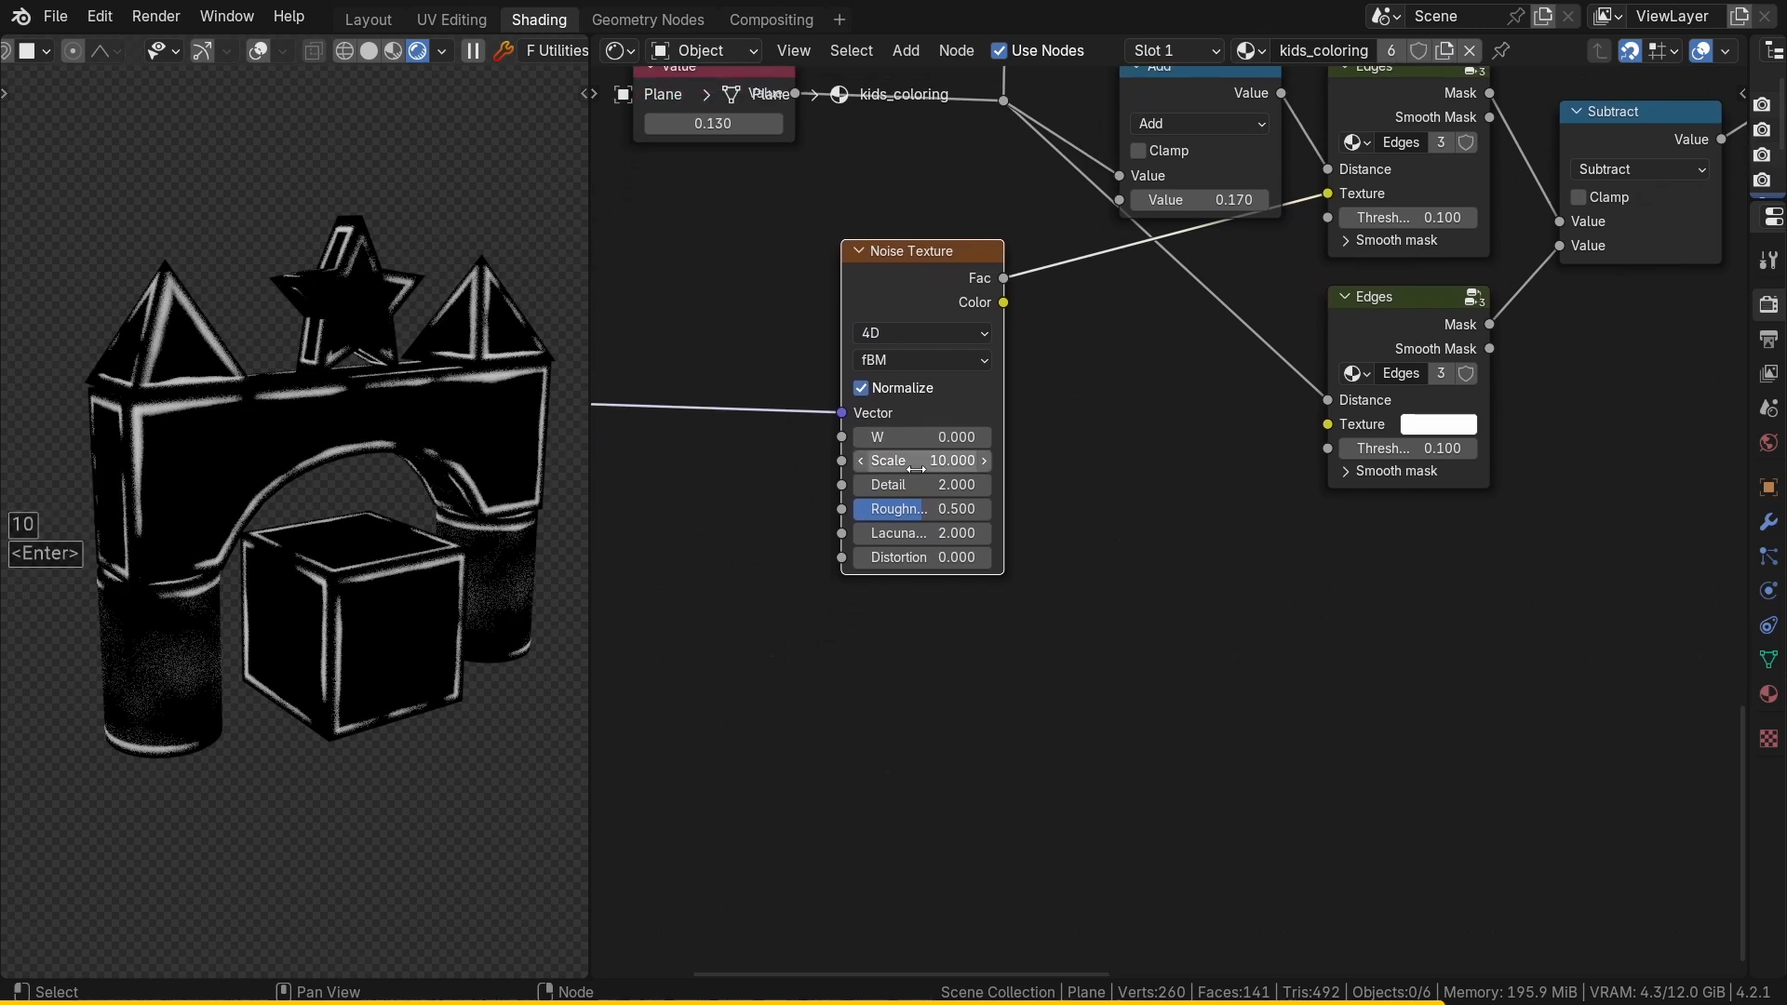
Step: Duplicate the Noise Texture with its Vector link kept and place the copy below the original
{"action": "left_click", "coordinate": [957, 266]}
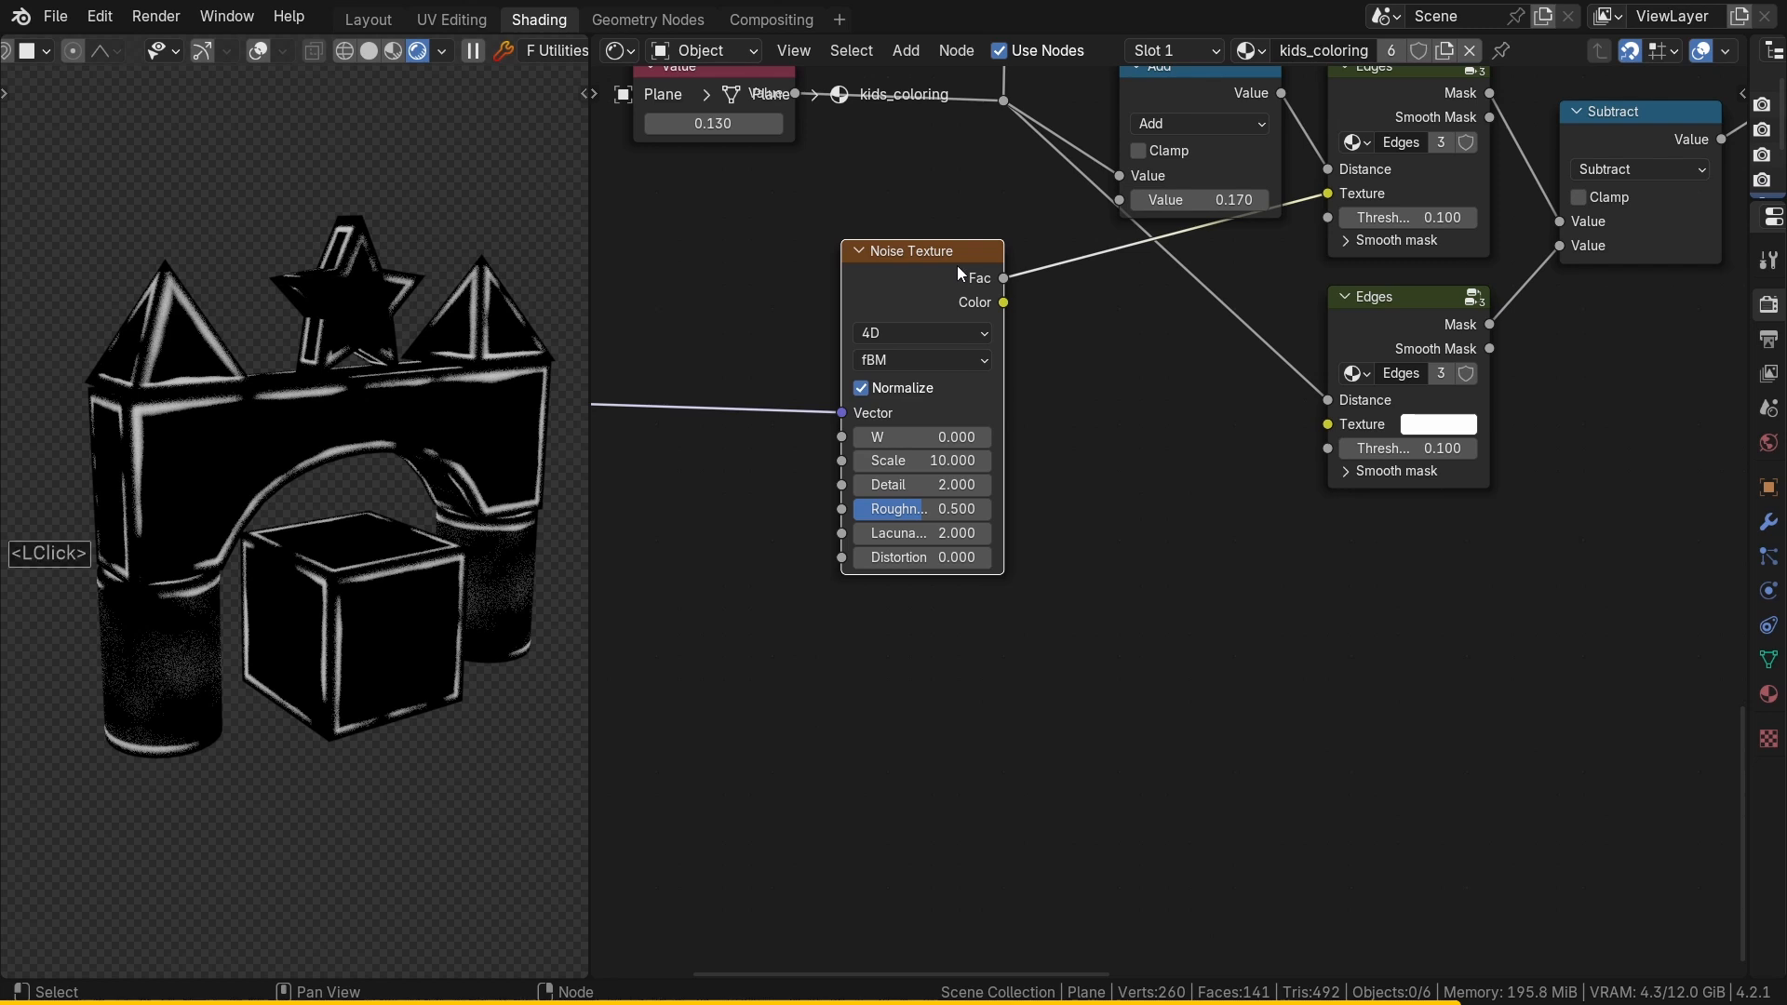
{"action": "key", "text": "ctrl+shift+d"}
{"action": "left_click", "coordinate": [956, 628]}
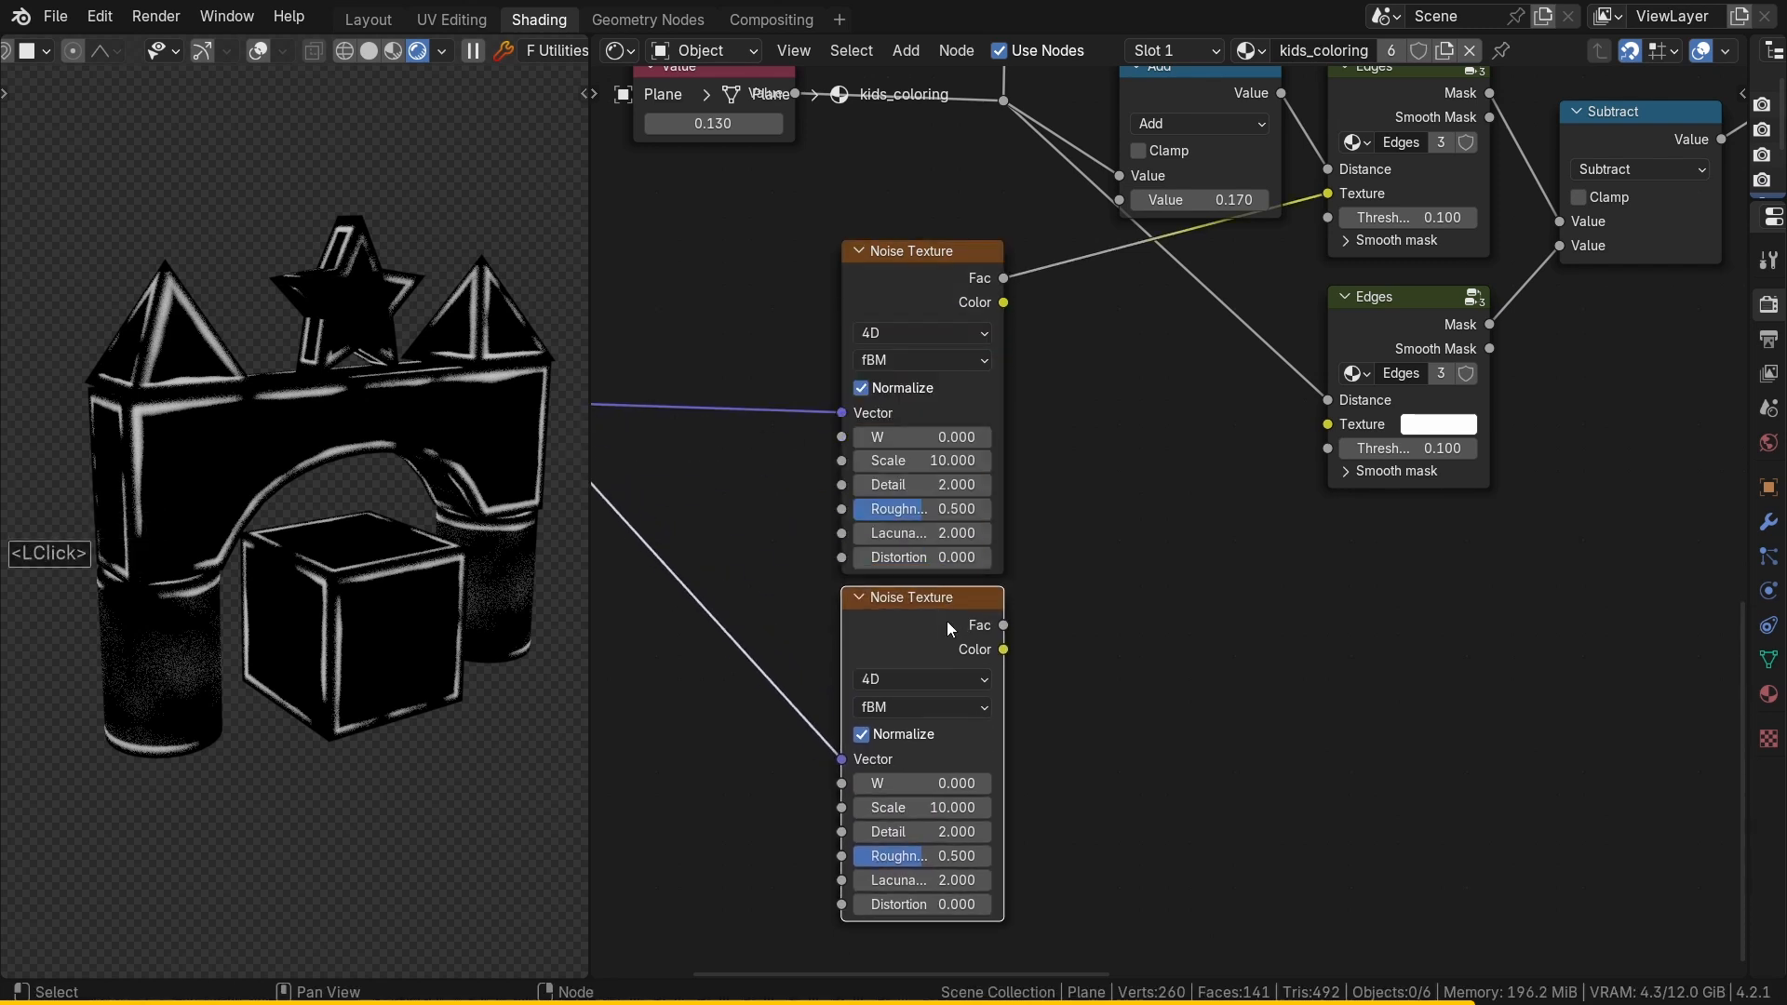
Step: Set the copied Noise Texture's W to 26.4 and connect its Fac to the lower Edges node's Texture input
{"action": "middle_click_drag", "start_coordinate": [956, 628], "coordinate": [914, 525]}
{"action": "left_click_drag", "start_coordinate": [893, 680], "coordinate": [935, 680]}
{"action": "middle_click_drag", "start_coordinate": [981, 439], "coordinate": [878, 605]}
{"action": "mouse_move", "coordinate": [860, 687]}
{"action": "left_mouse_down"}
{"action": "mouse_move", "coordinate": [878, 633]}
{"action": "mouse_move", "coordinate": [1156, 471]}
{"action": "mouse_move", "coordinate": [1175, 483]}
{"action": "left_mouse_up"}
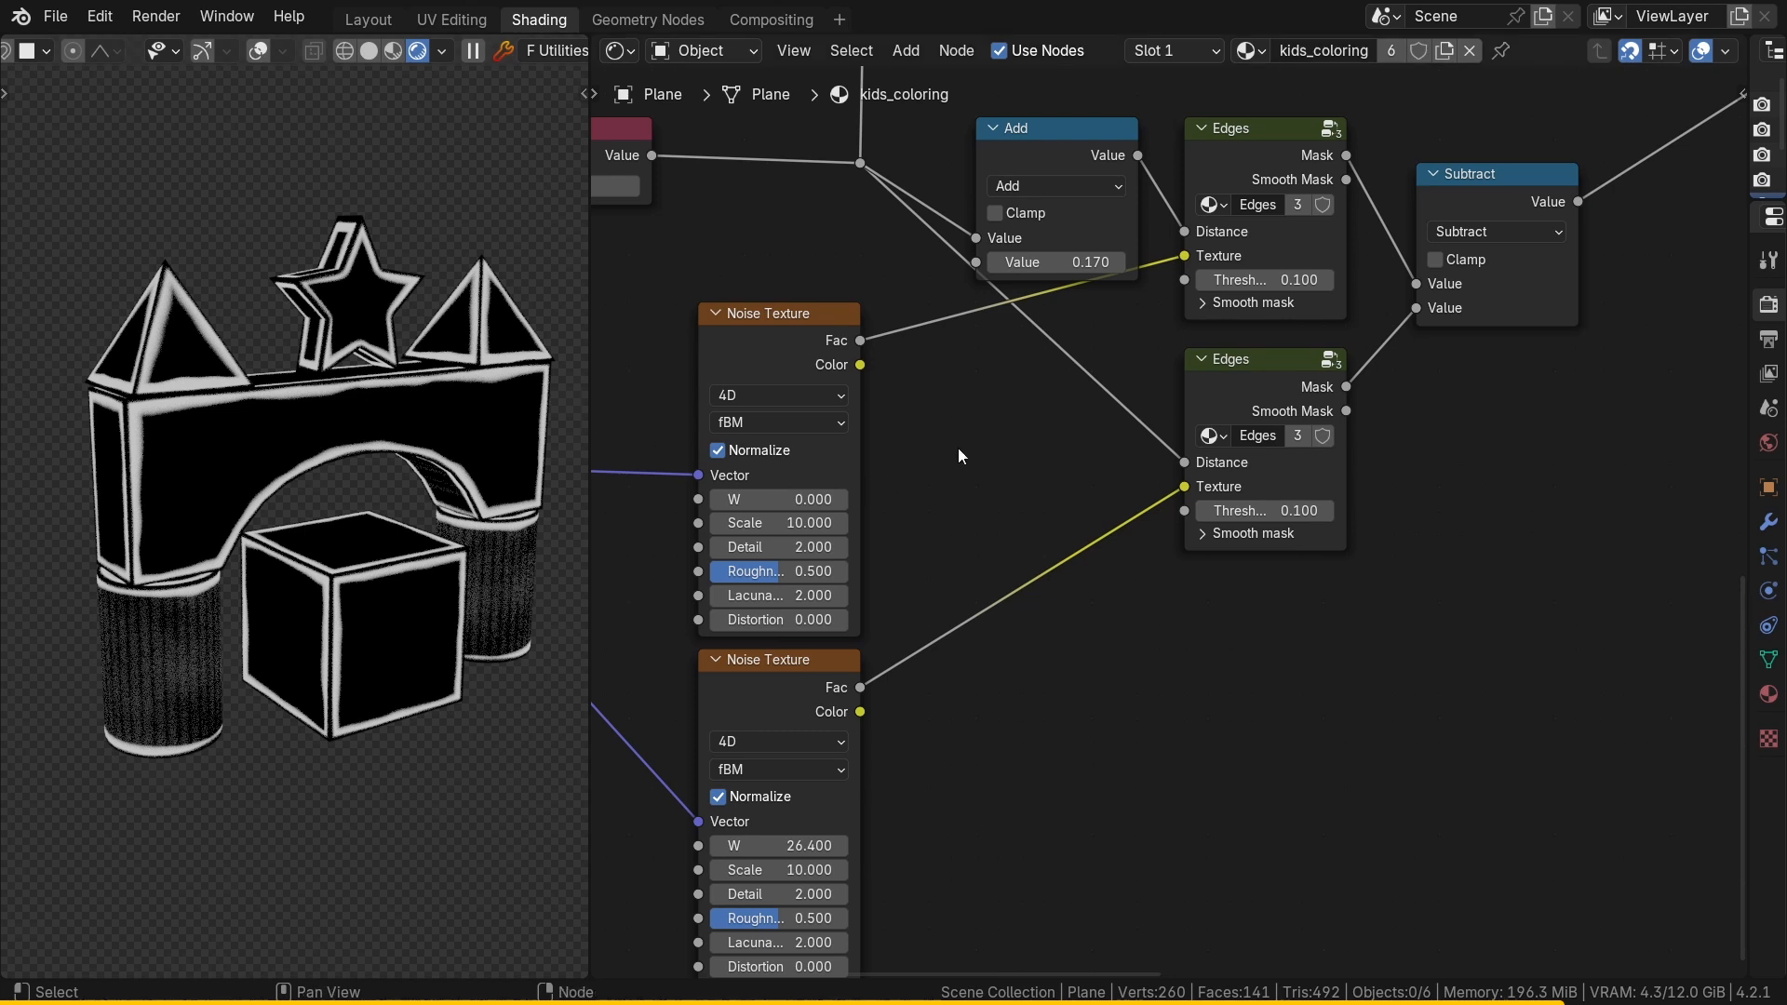
Step: Preview the Seyes node's Color output on the castle
{"action": "middle_click_drag", "start_coordinate": [1042, 334], "coordinate": [902, 580]}
{"action": "left_click", "coordinate": [908, 158], "text": "ctrl+shift"}
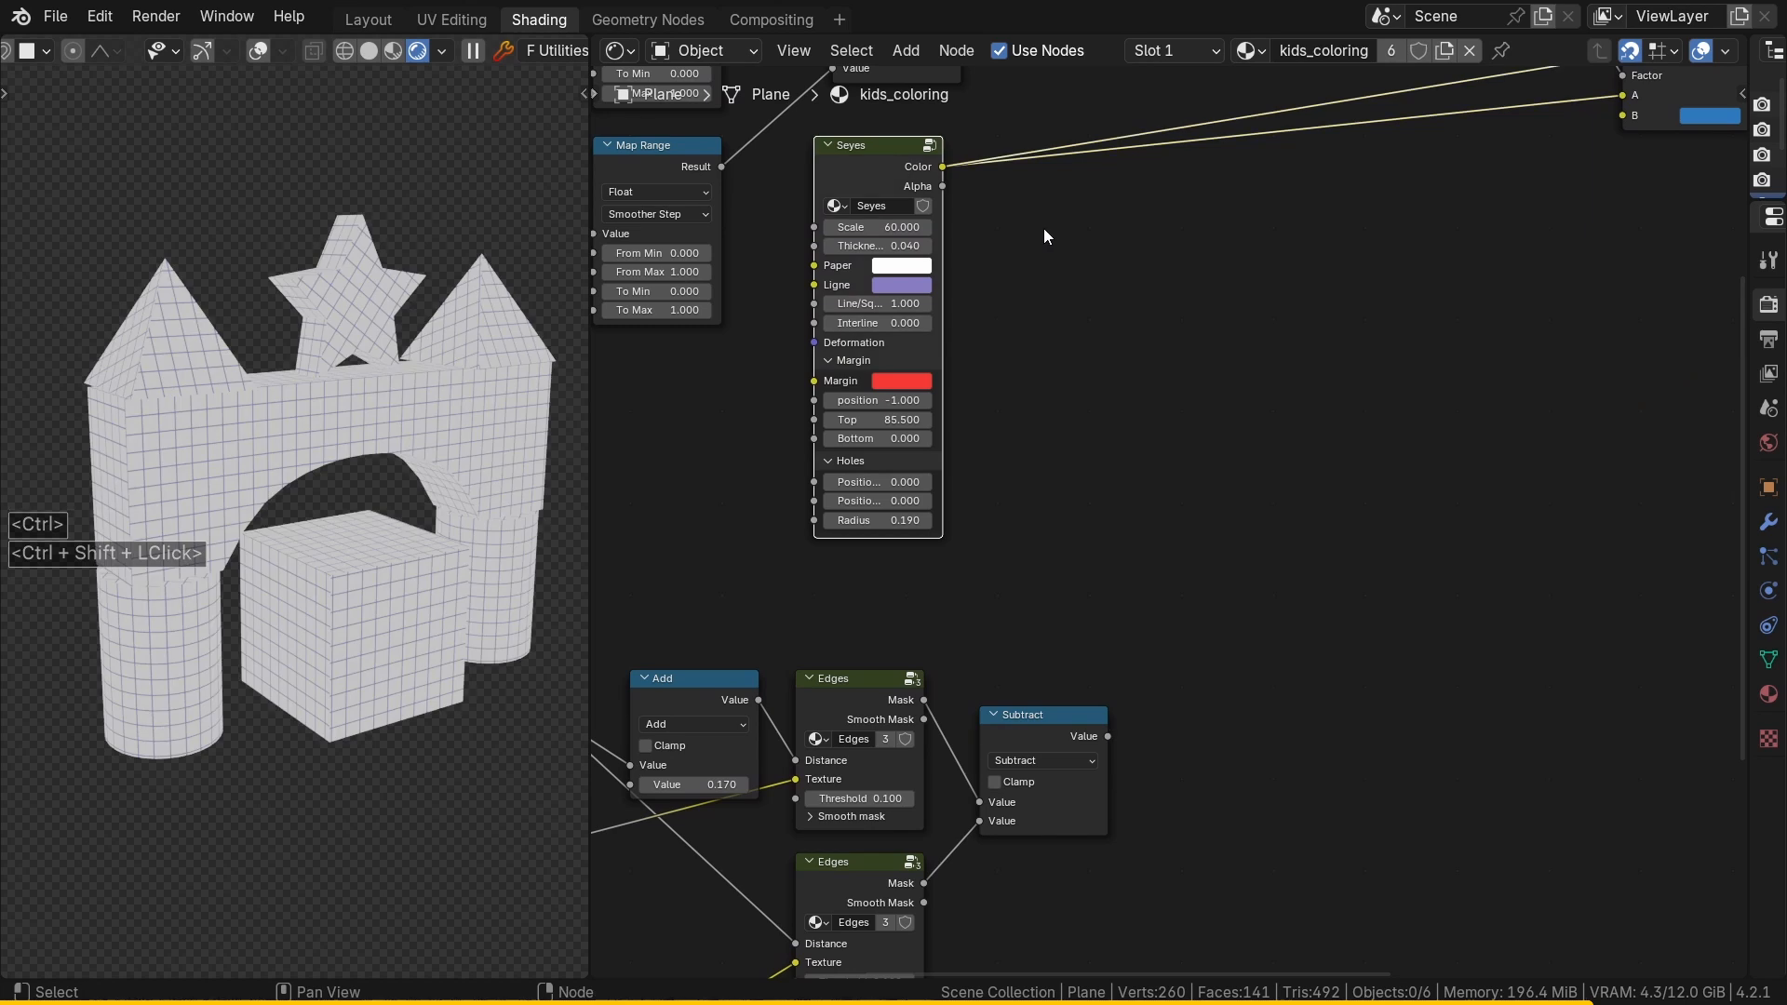
Step: Add a Mix Color node and connect the Seyes node's Color output to its A input
{"action": "key", "text": "shift+a"}
{"action": "left_click", "coordinate": [1137, 278]}
{"action": "type", "text": "mix"}
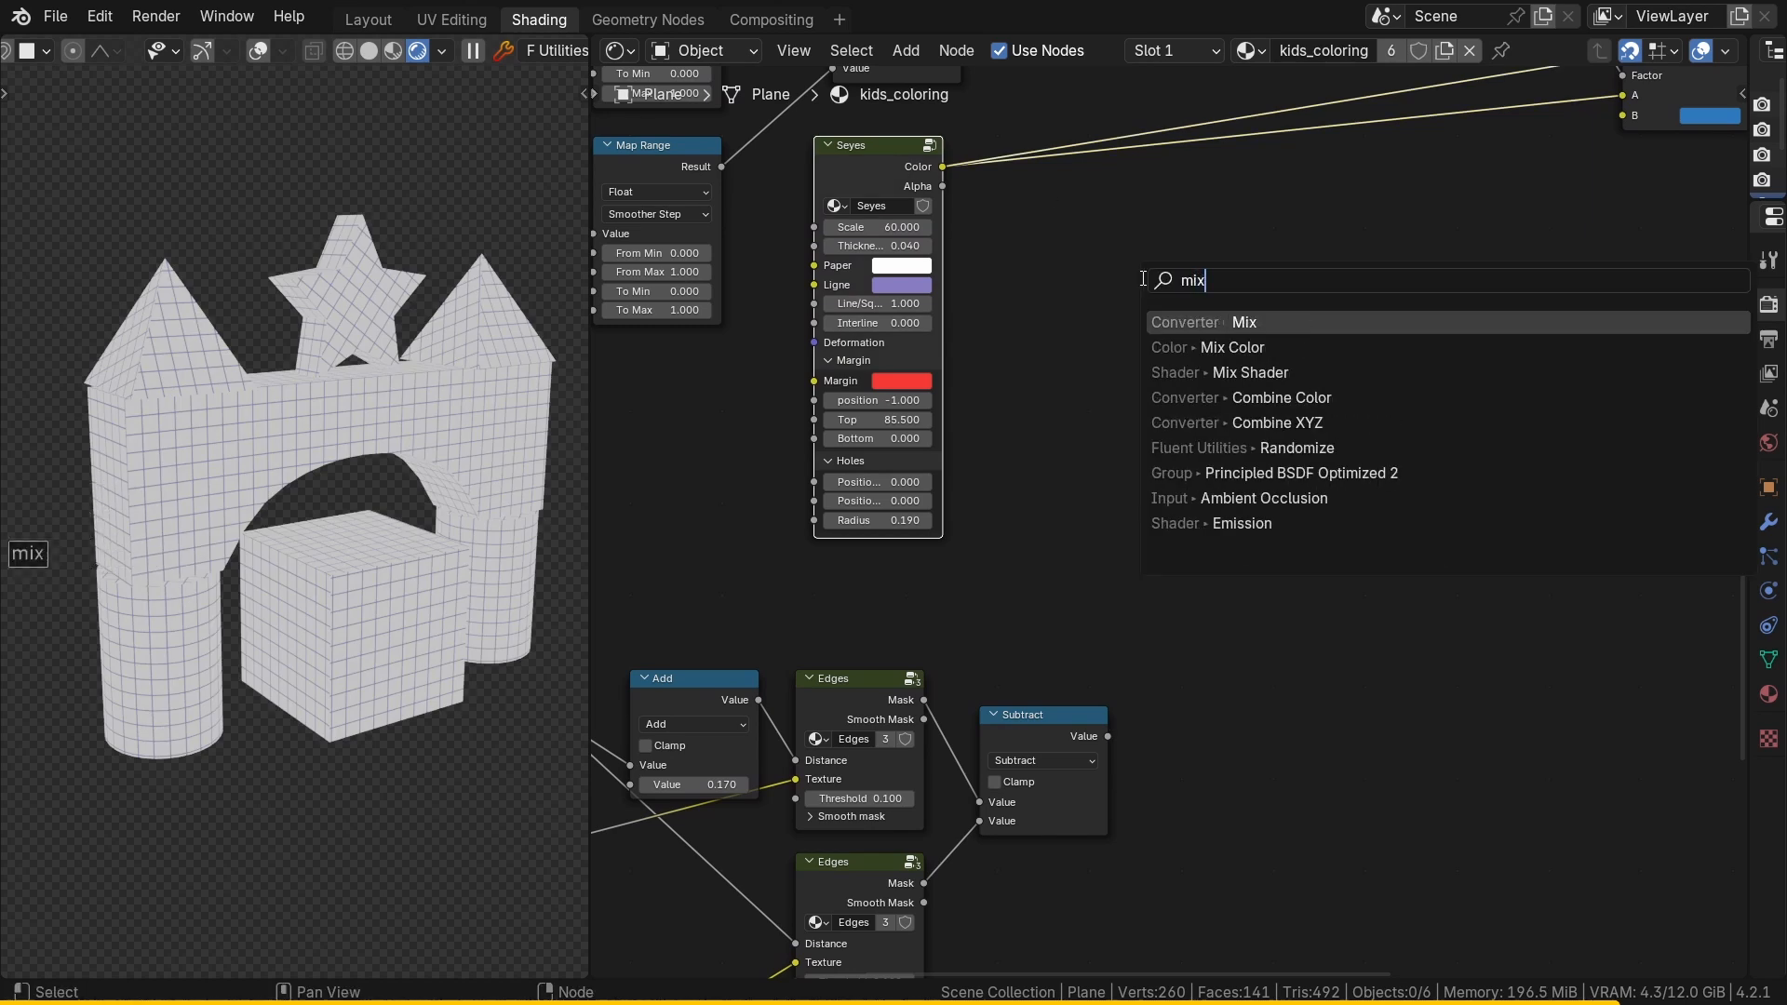
{"action": "key", "text": "Down"}
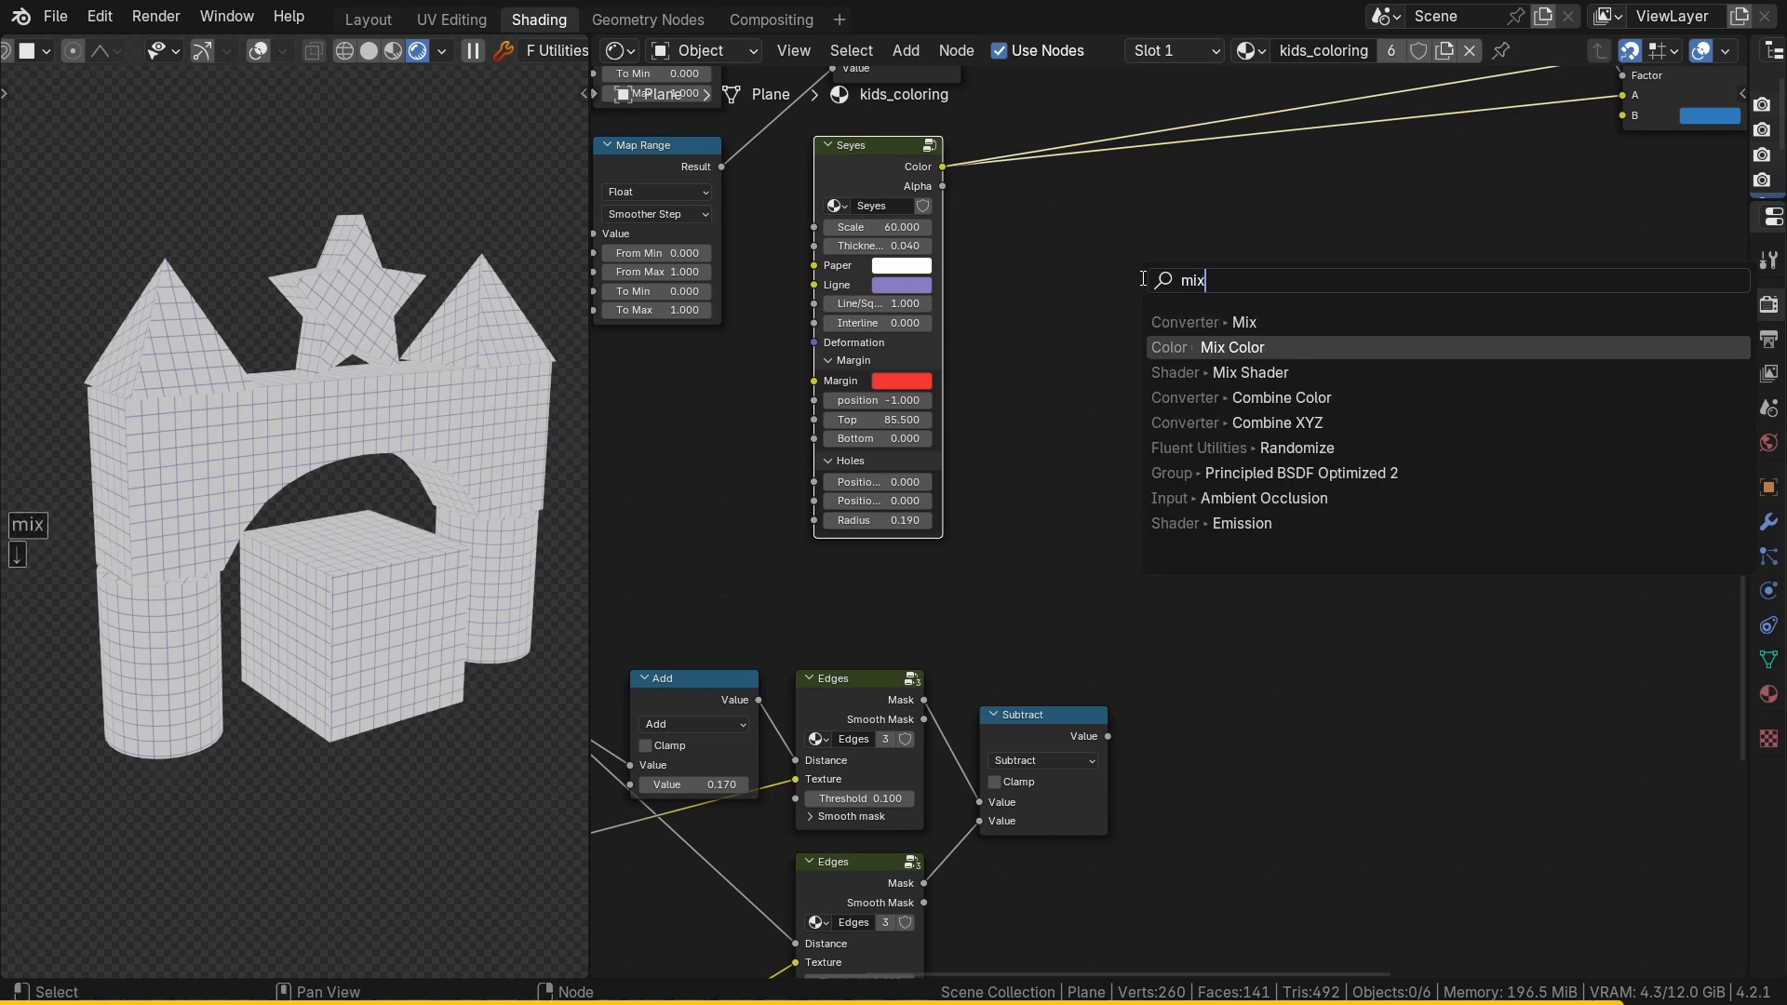
{"action": "key", "text": "Return"}
{"action": "left_click", "coordinate": [1243, 327]}
{"action": "left_click_drag", "start_coordinate": [942, 167], "coordinate": [1022, 354]}
{"action": "left_click_drag", "start_coordinate": [1236, 486], "coordinate": [1235, 489]}
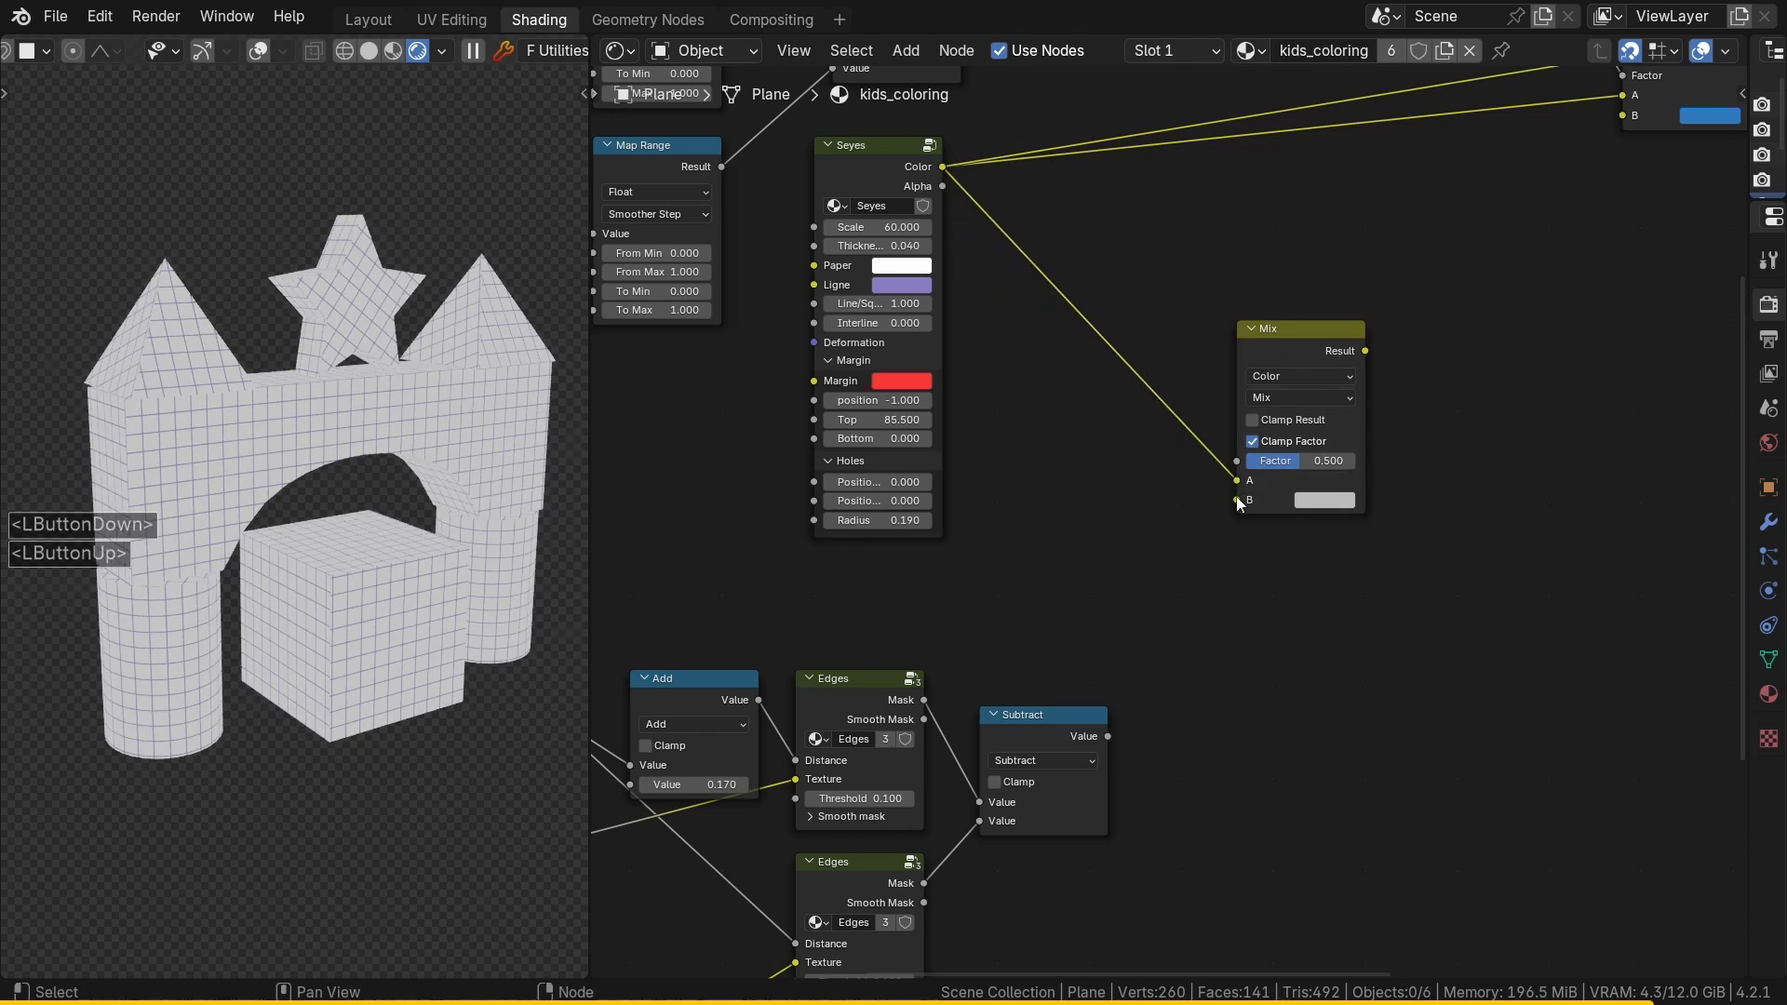
Step: Set the new Mix node's B color to black, drive its Factor with the Subtract value and preview its Result
{"action": "left_click", "coordinate": [1337, 502]}
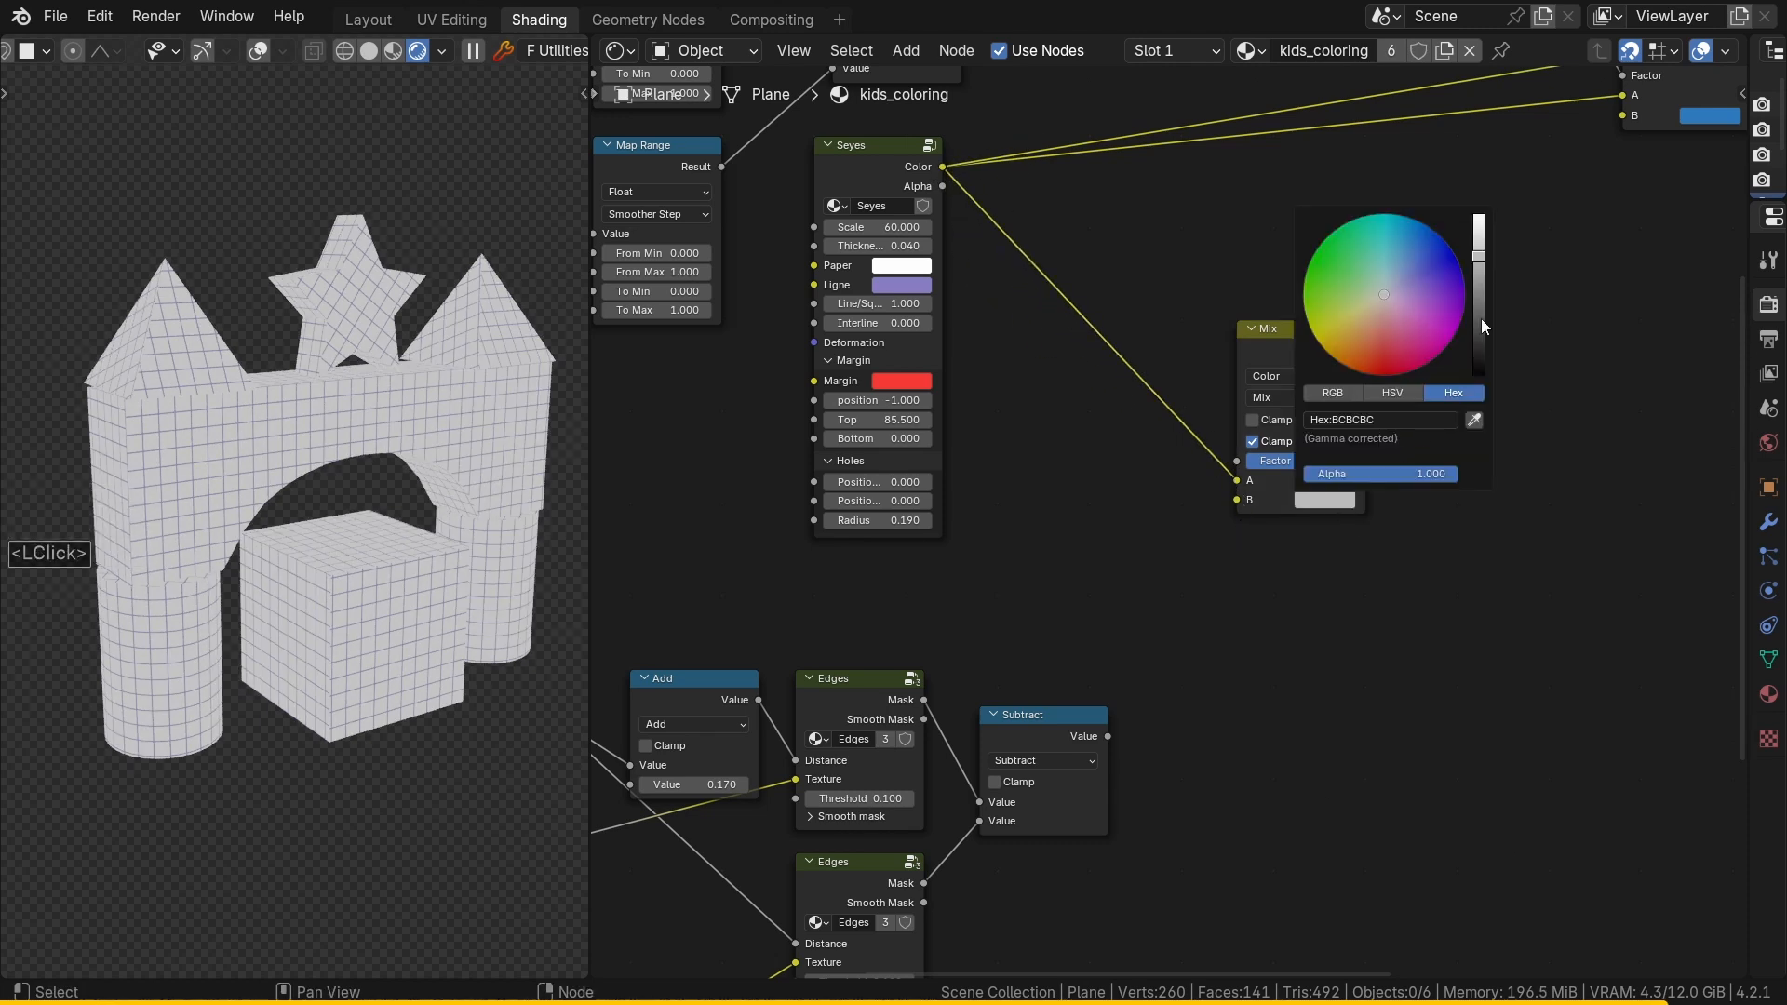
{"action": "left_click_drag", "start_coordinate": [1482, 320], "coordinate": [1479, 376]}
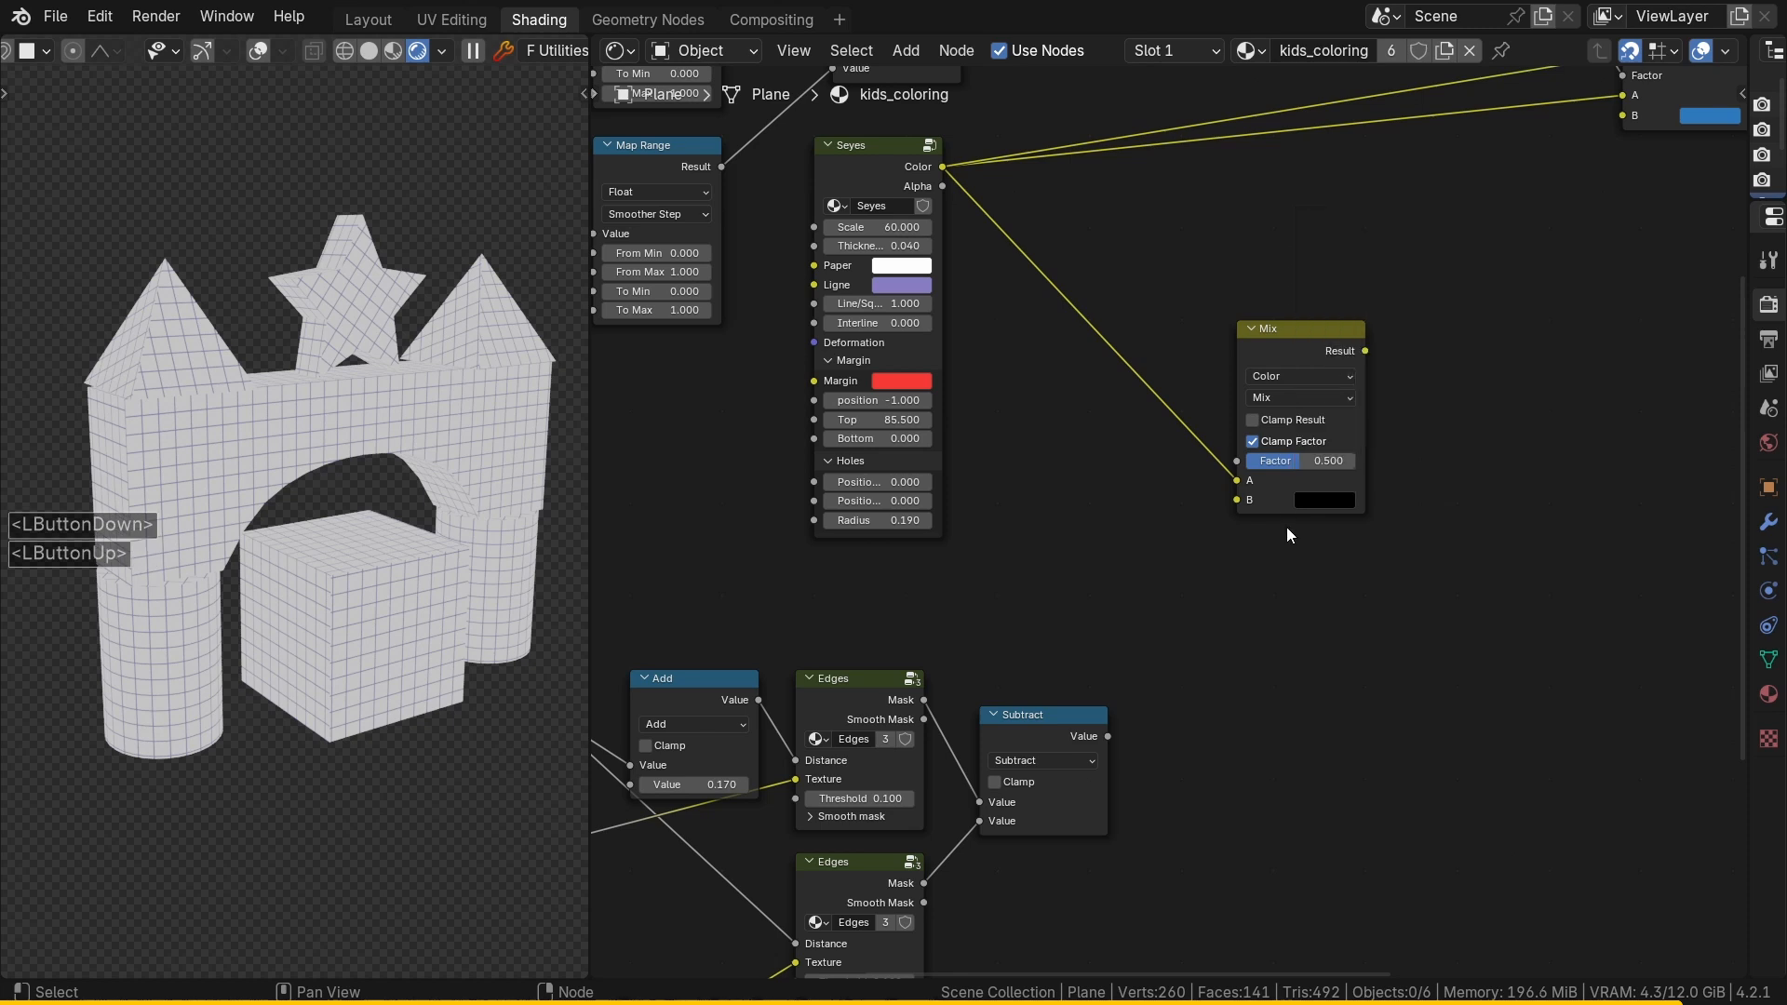
{"action": "left_click_drag", "start_coordinate": [1108, 736], "coordinate": [1243, 463]}
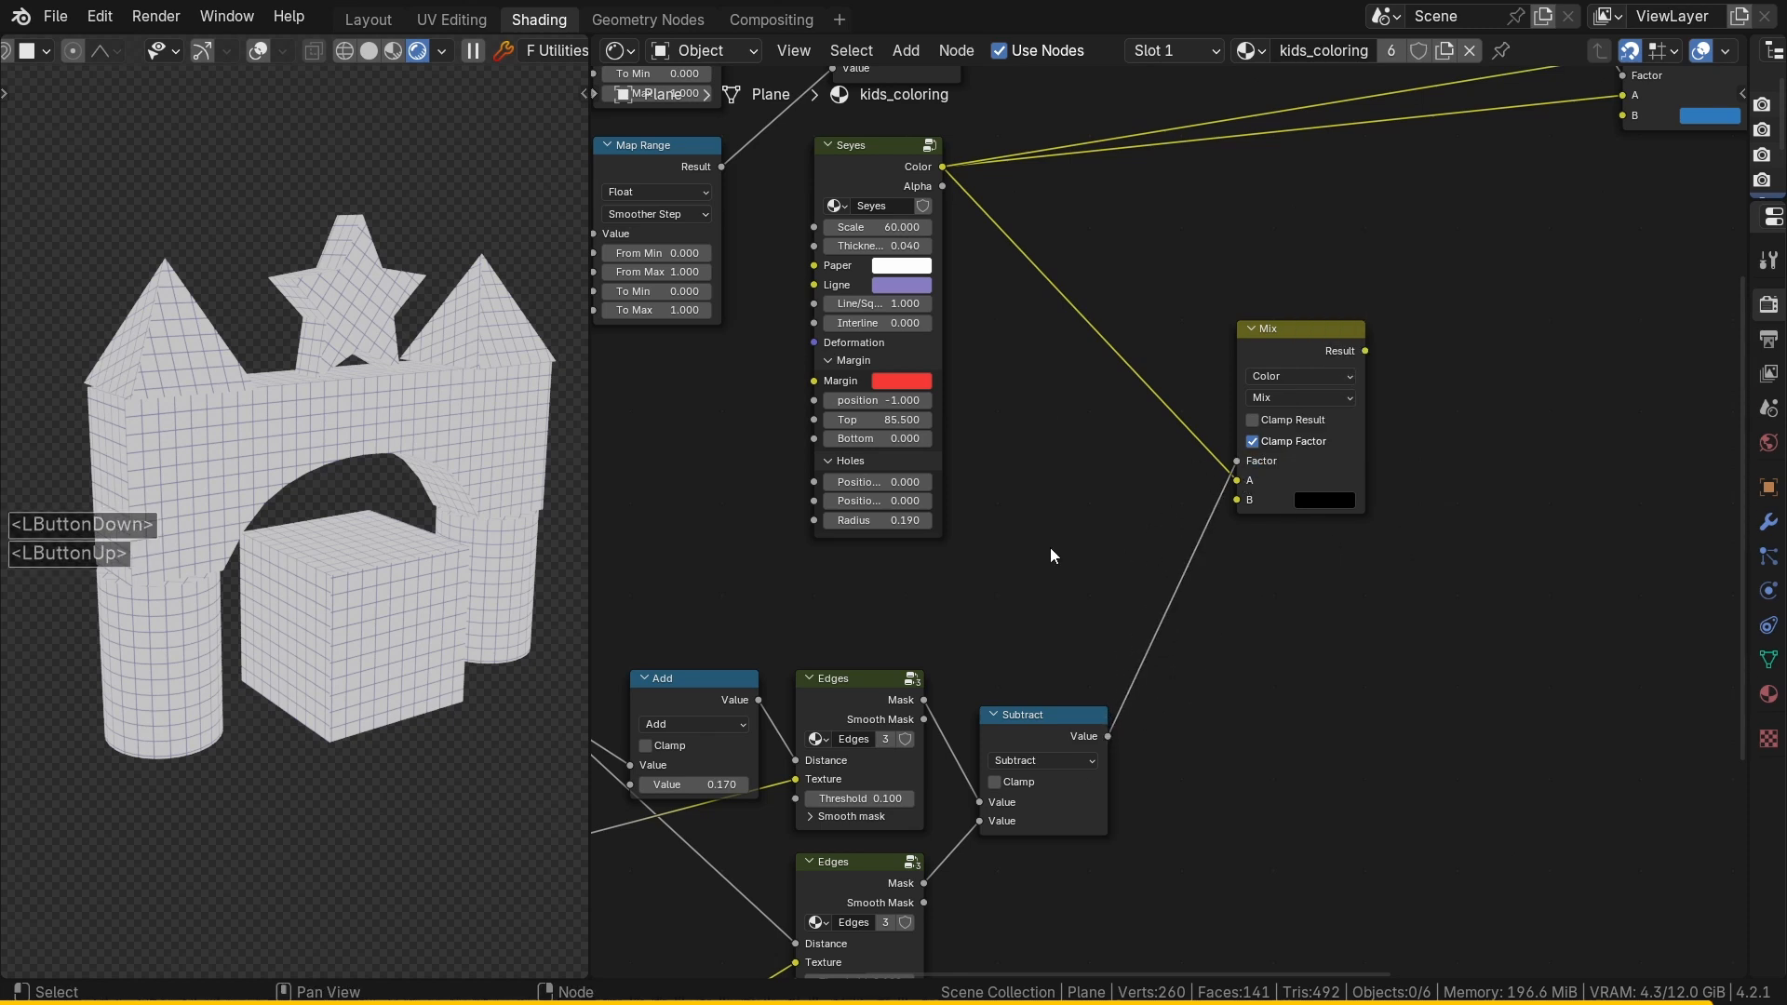
{"action": "left_click", "coordinate": [1037, 717], "text": "ctrl+shift"}
{"action": "left_click", "coordinate": [1300, 342], "text": "ctrl+shift"}
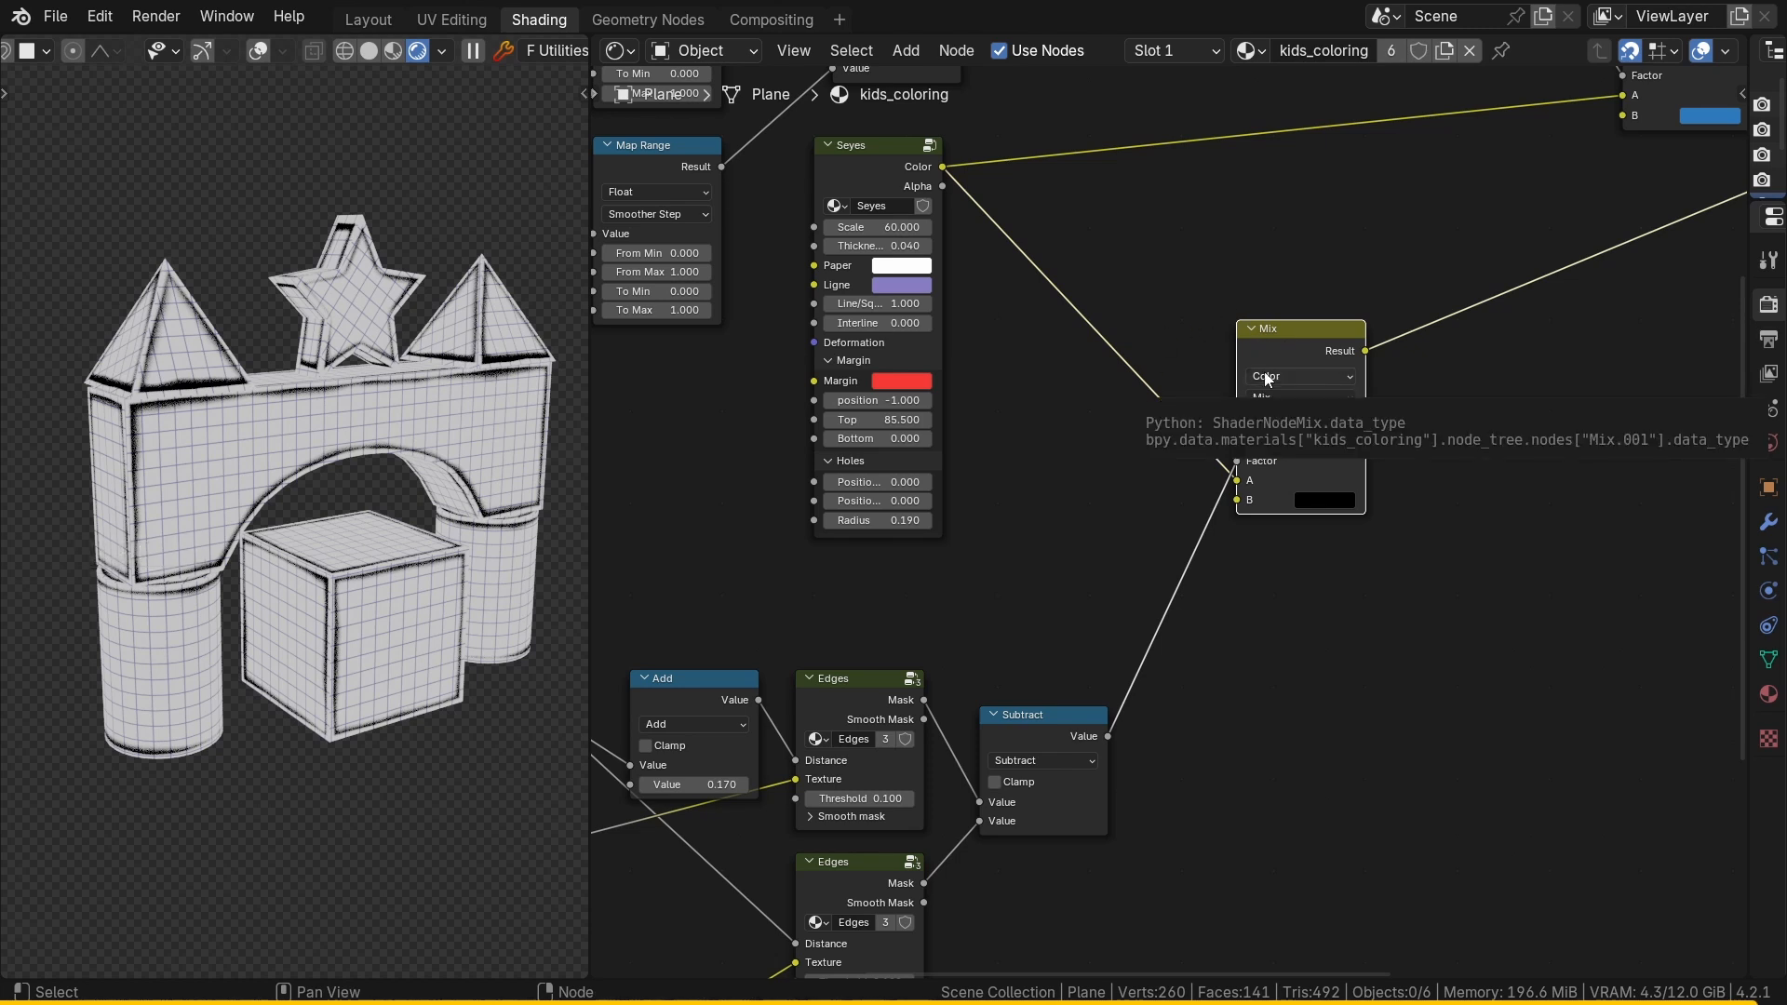
Step: Set the Ambient Occlusion Samples to 32 inside the Edges node group and return to the main node tree
{"action": "middle_click_drag", "start_coordinate": [154, 503], "coordinate": [153, 283], "text": "ctrl"}
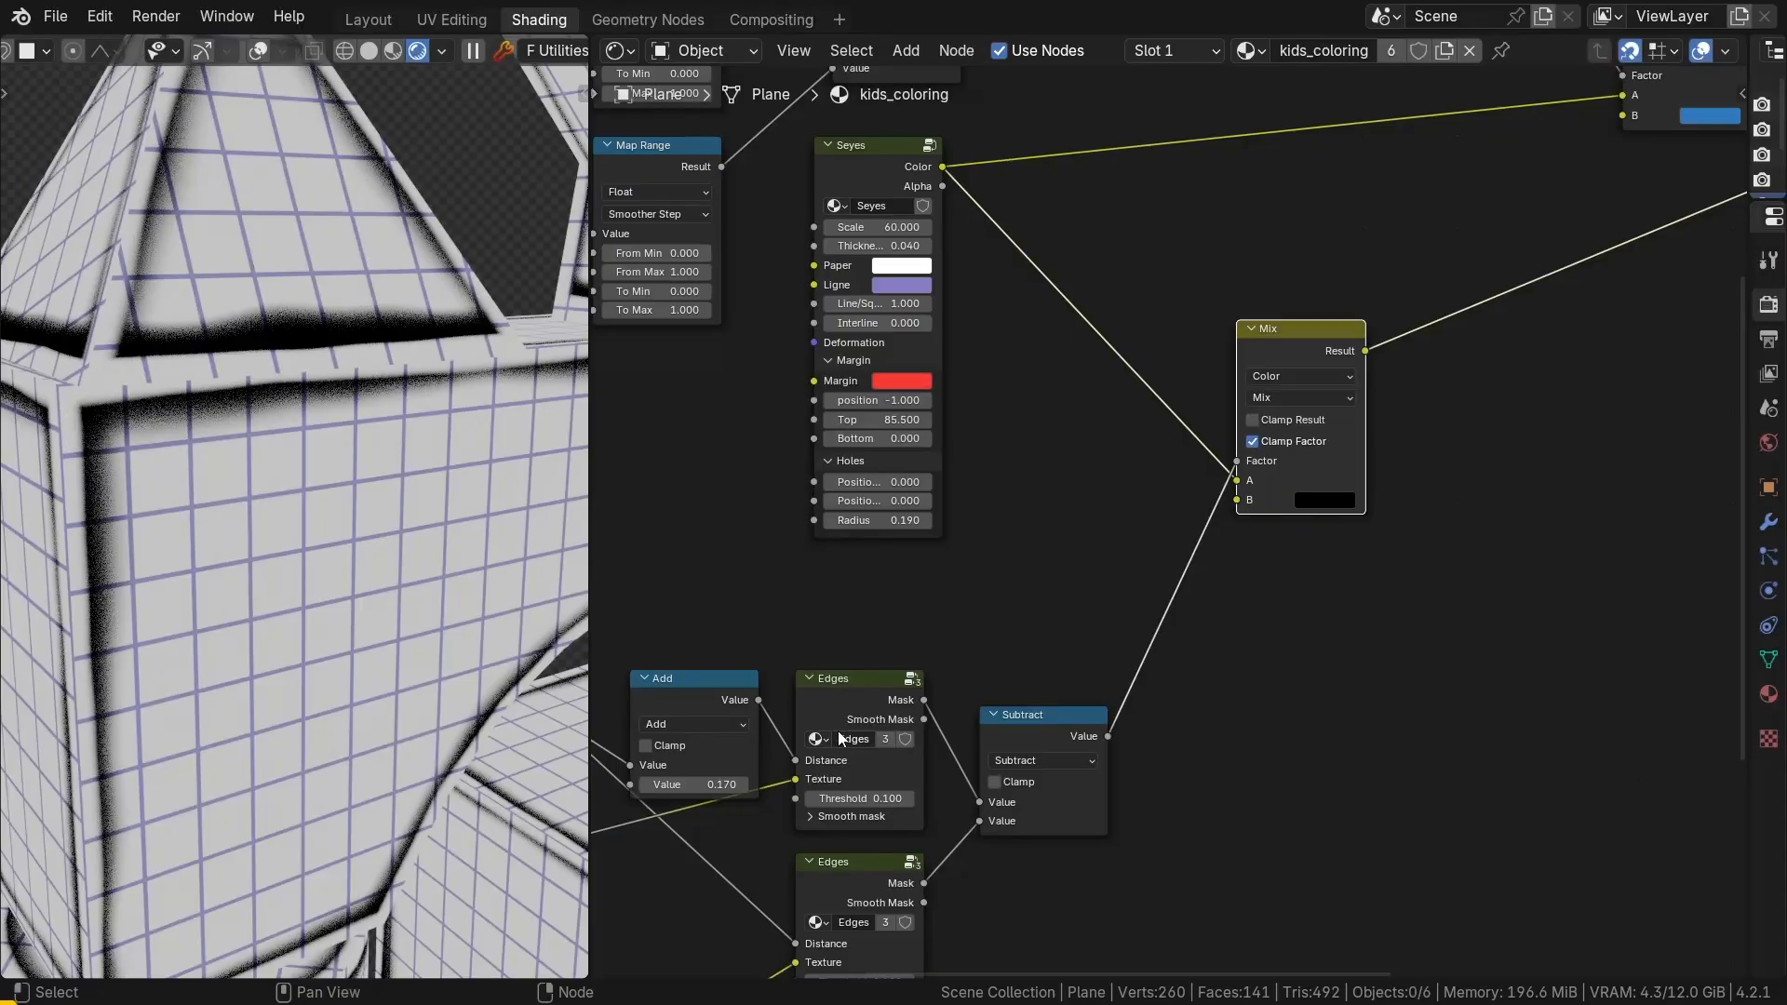
{"action": "middle_click_drag", "start_coordinate": [838, 729], "coordinate": [1069, 444]}
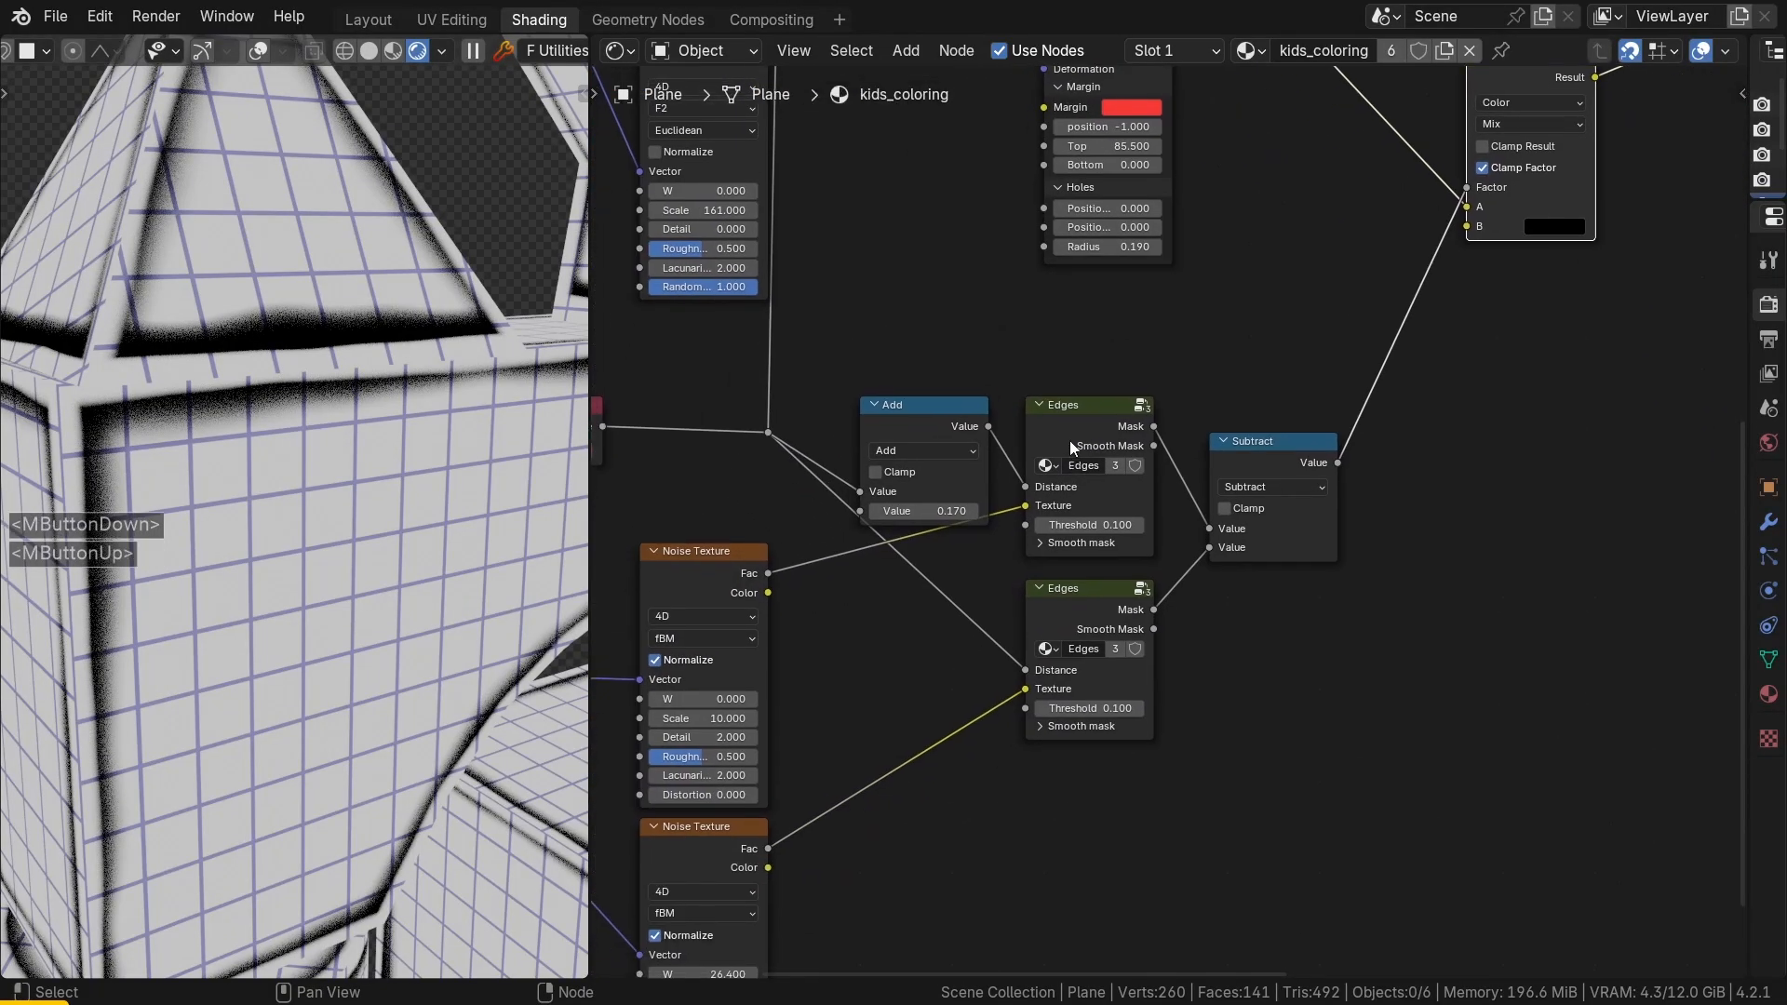
{"action": "left_click", "coordinate": [1070, 441]}
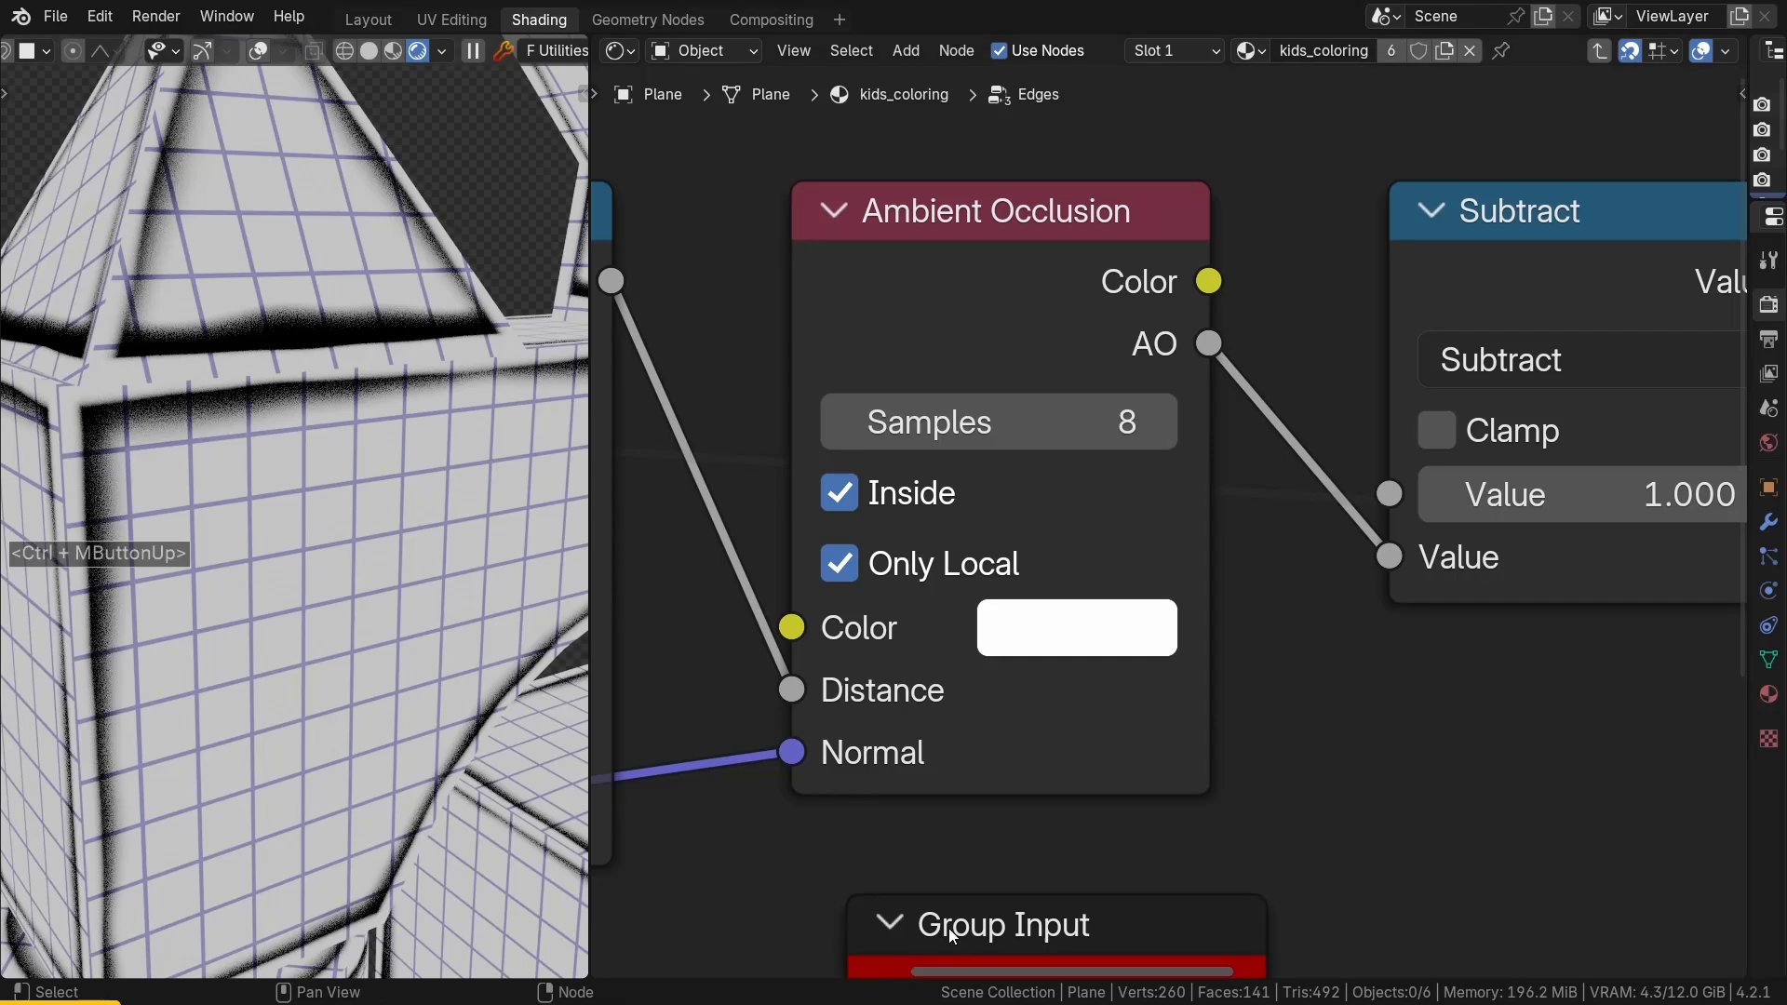
{"action": "left_click", "coordinate": [1083, 441]}
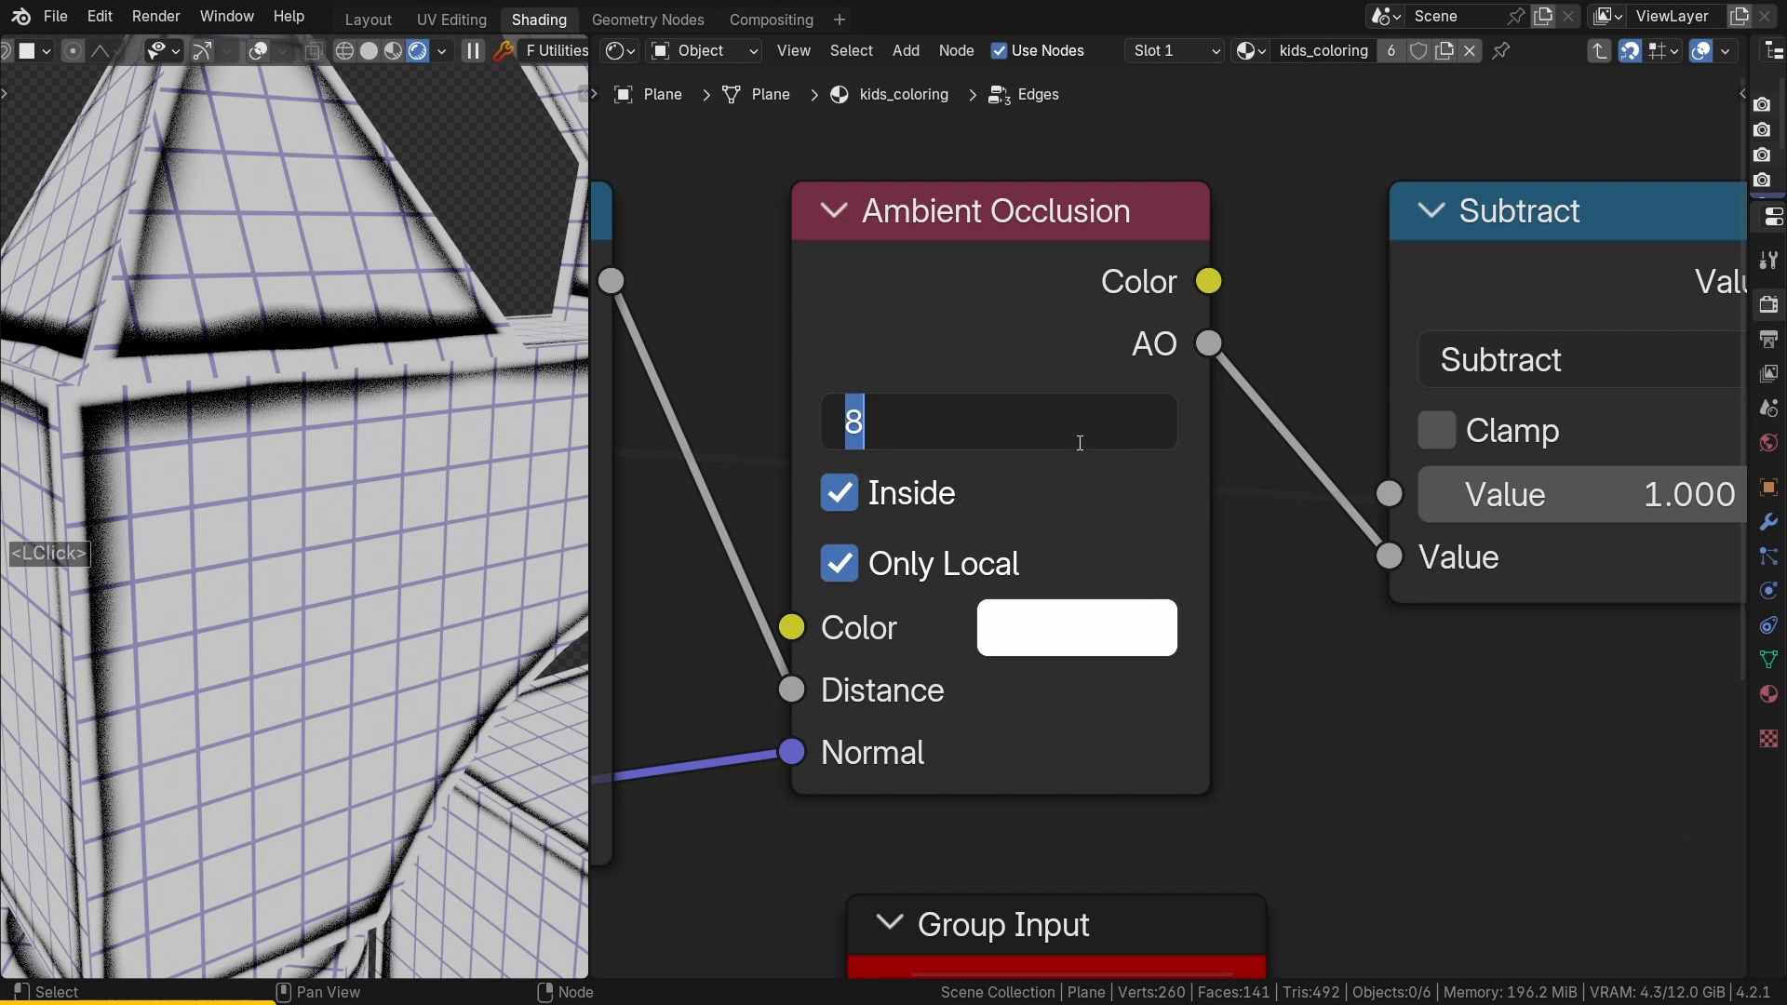
{"action": "type", "text": "32"}
{"action": "key", "text": "Return"}
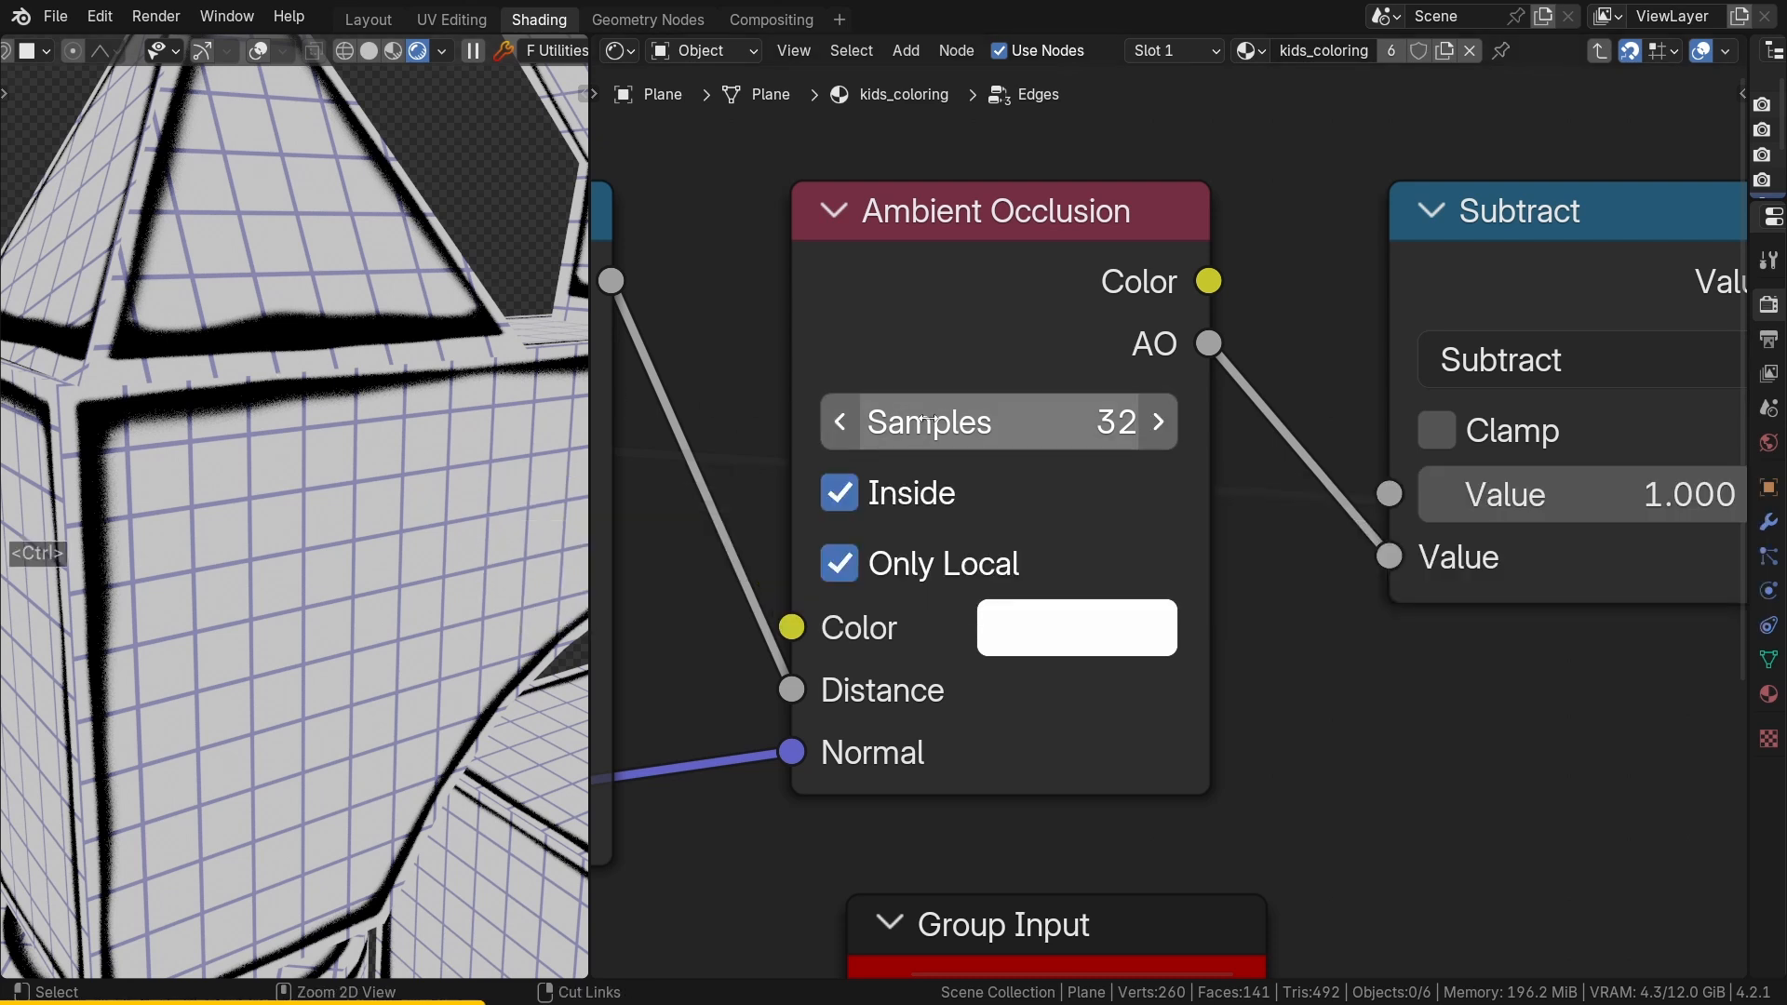
{"action": "key", "text": "ctrl+Tab"}
Step: Connect the black outline Mix's Result to the blue Mix node's A input and preview the Principled BSDF on the castle
{"action": "middle_click_drag", "start_coordinate": [988, 444], "coordinate": [897, 722], "text": "ctrl"}
{"action": "middle_click_drag", "start_coordinate": [270, 493], "coordinate": [205, 962], "text": "ctrl"}
{"action": "middle_click_drag", "start_coordinate": [381, 737], "coordinate": [298, 629]}
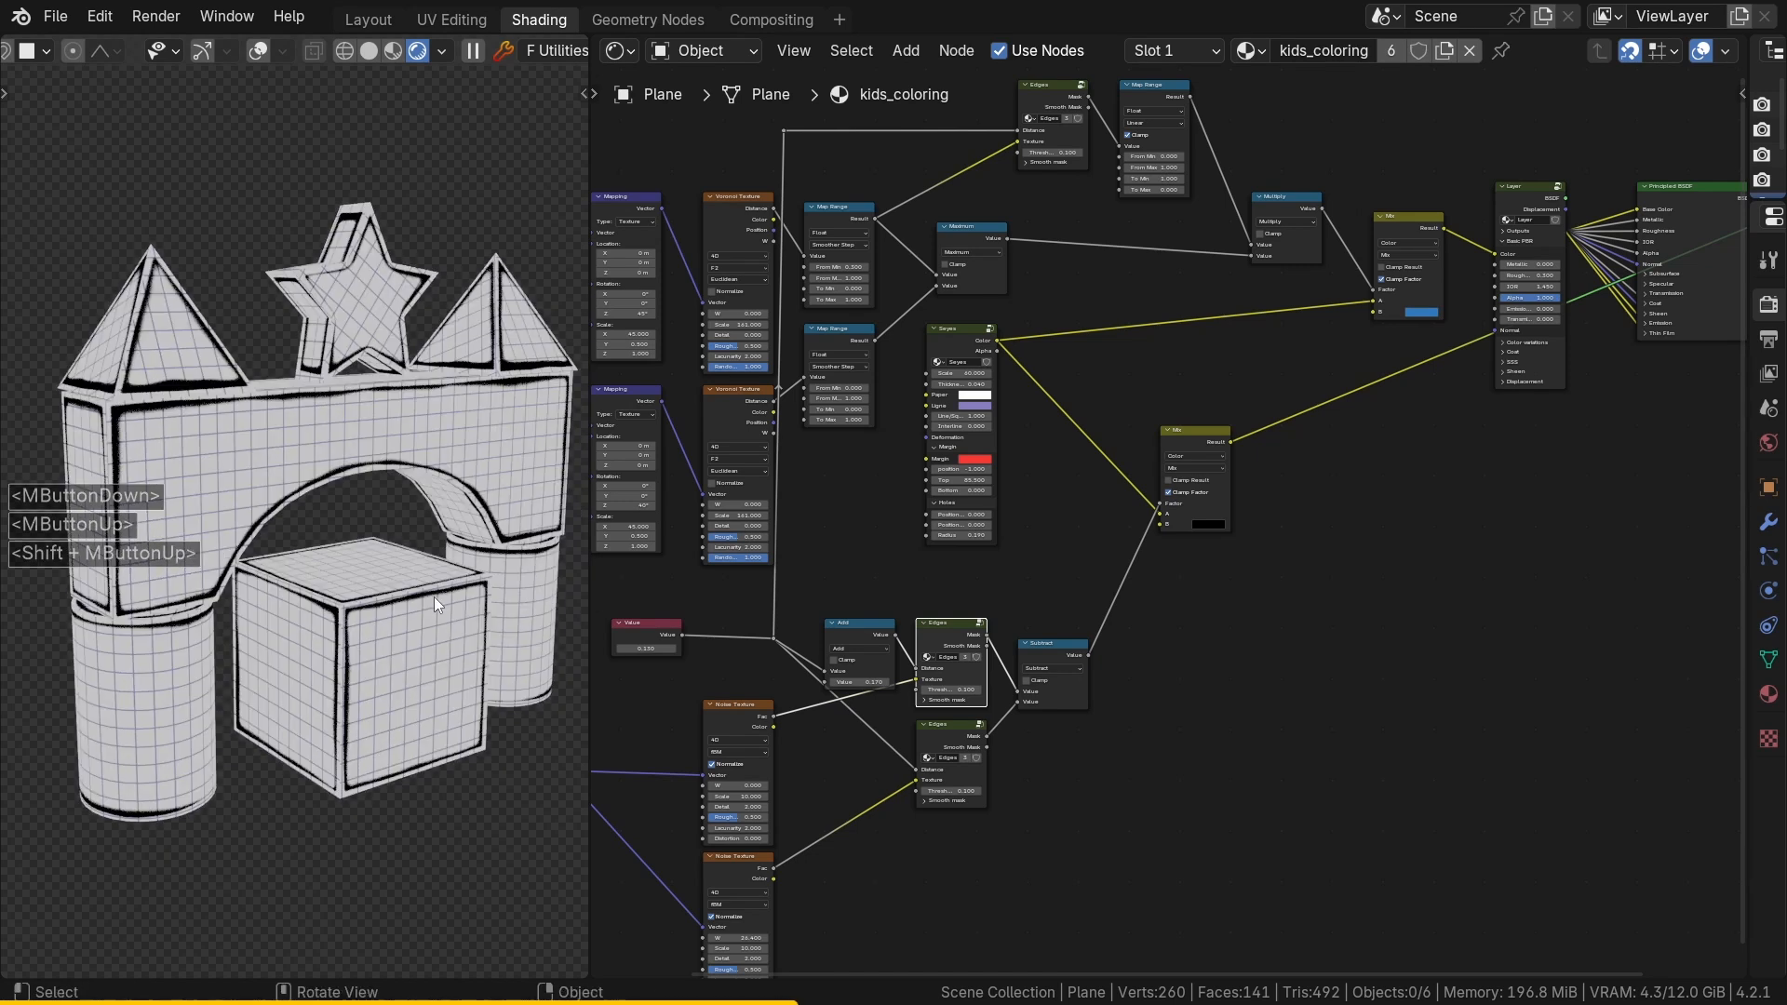
{"action": "middle_click_drag", "start_coordinate": [1226, 335], "coordinate": [1303, 260]}
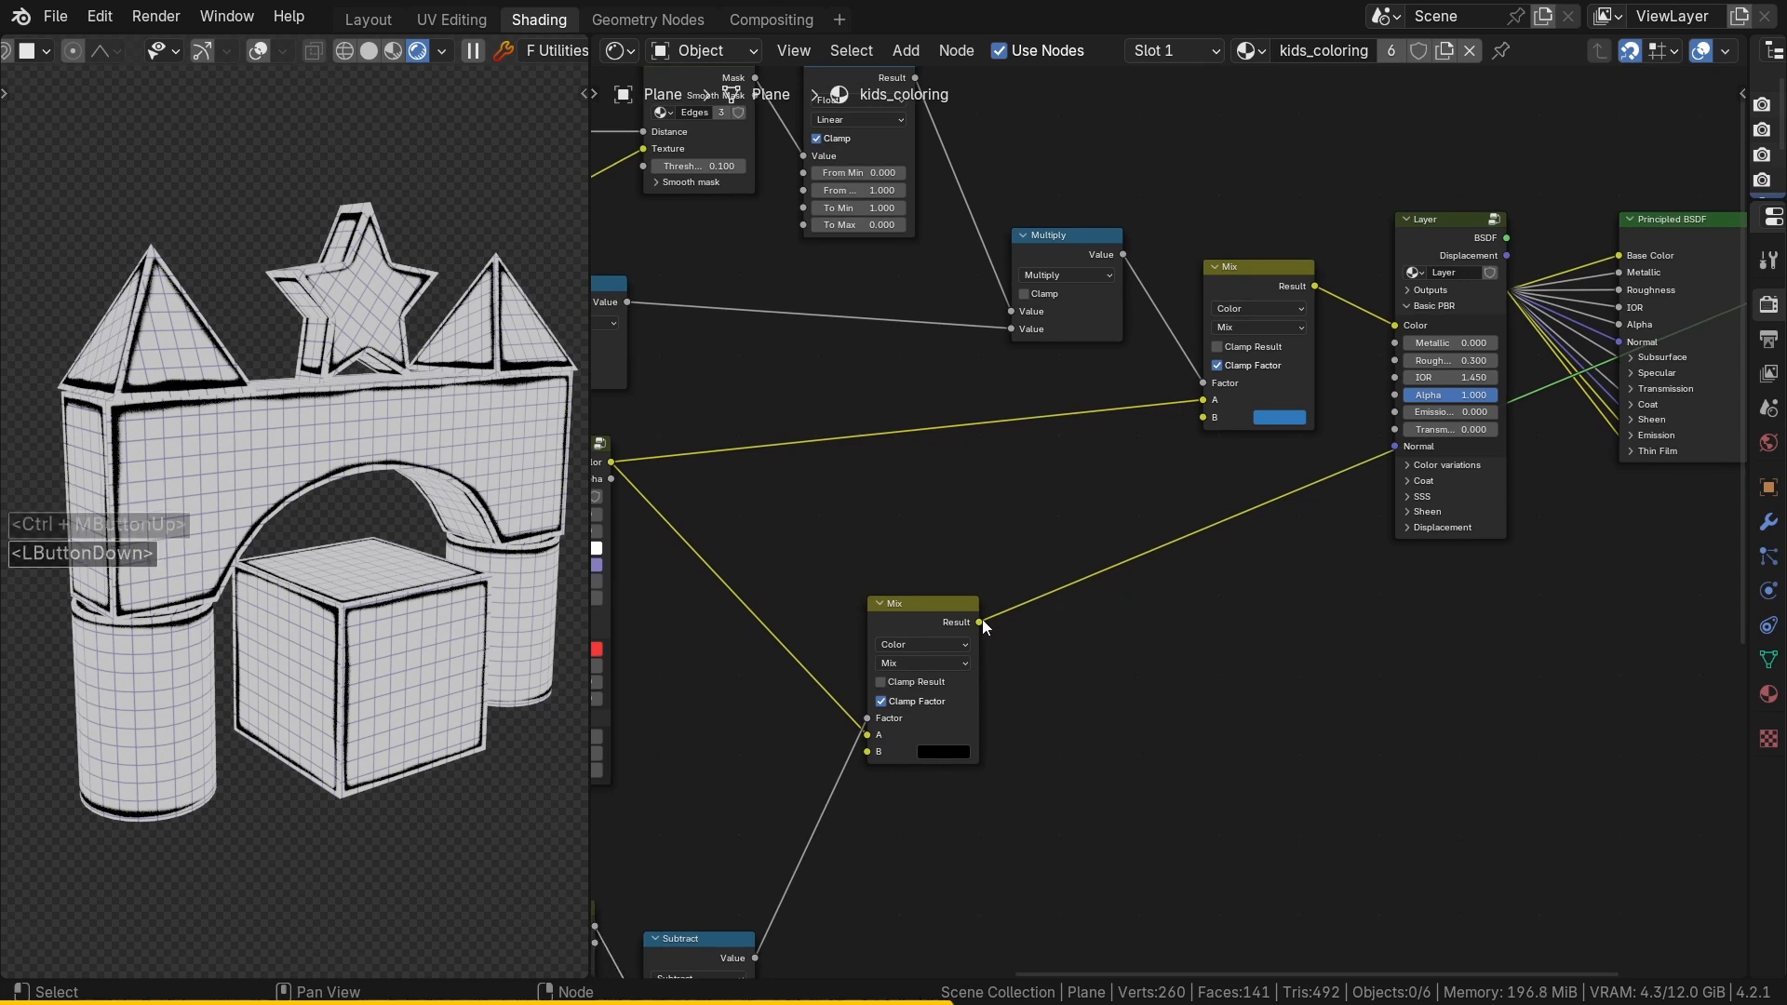
{"action": "left_click_drag", "start_coordinate": [981, 620], "coordinate": [1208, 400]}
{"action": "left_click", "coordinate": [1258, 278], "text": "ctrl+shift"}
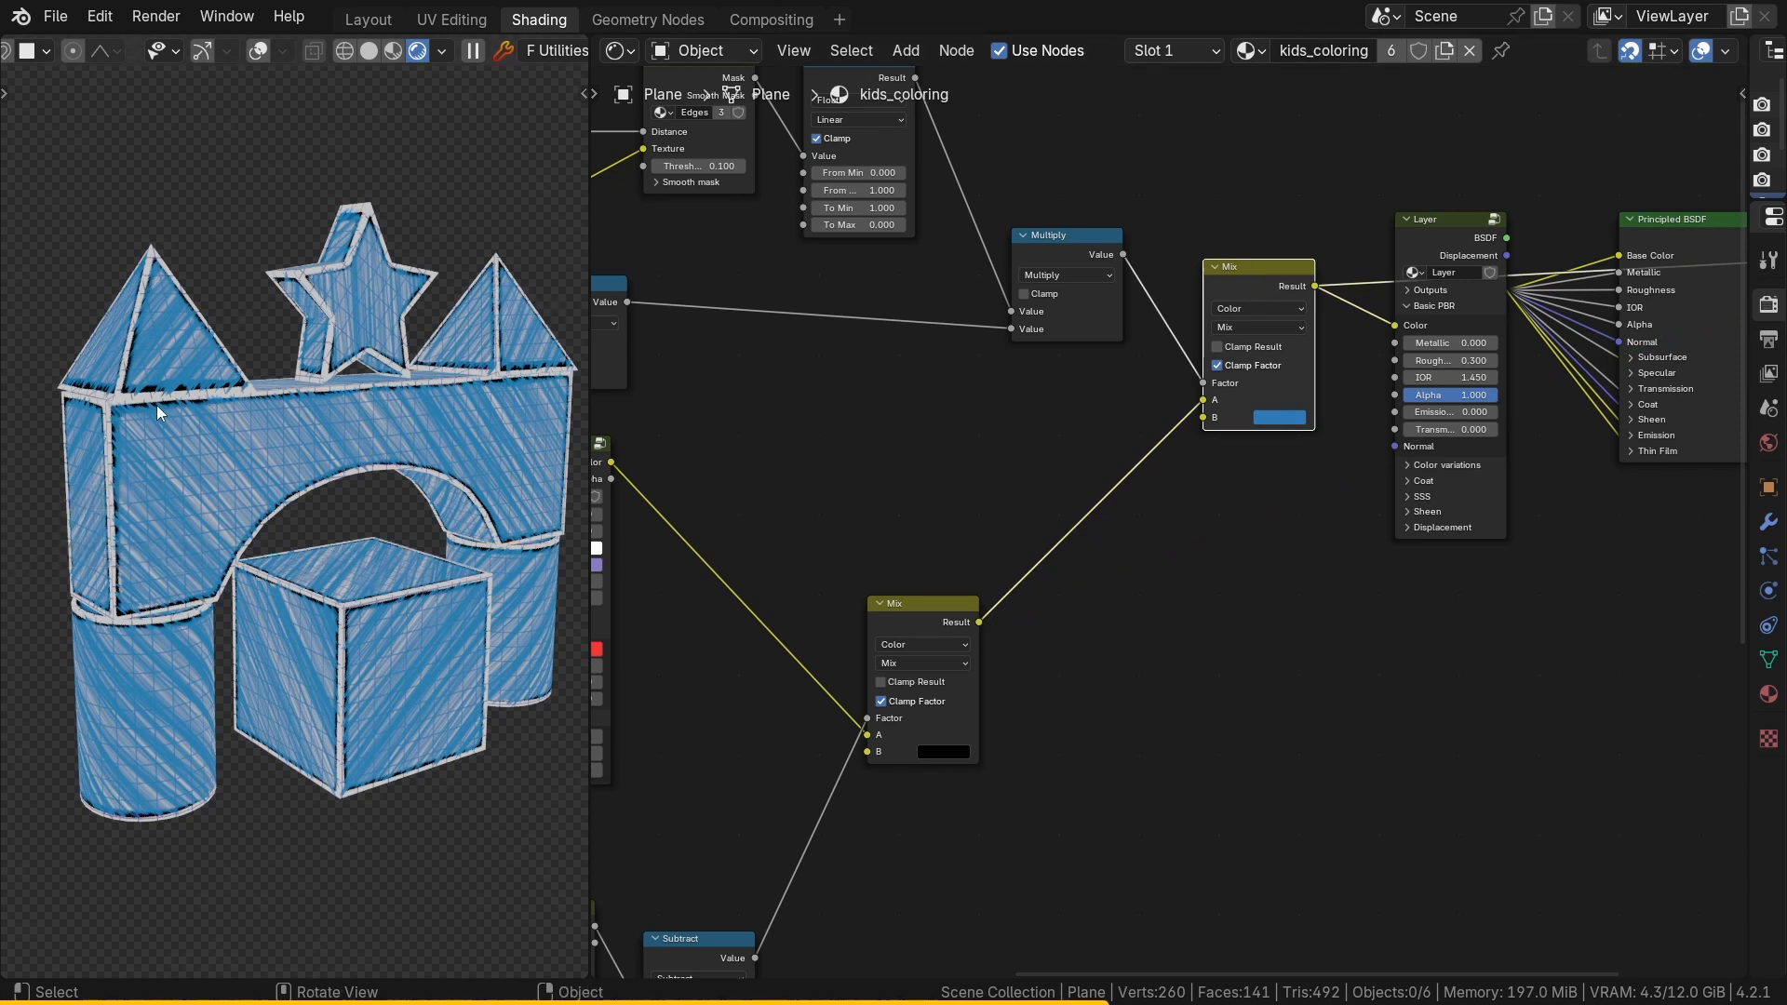
{"action": "left_click", "coordinate": [1678, 234], "text": "ctrl+shift"}
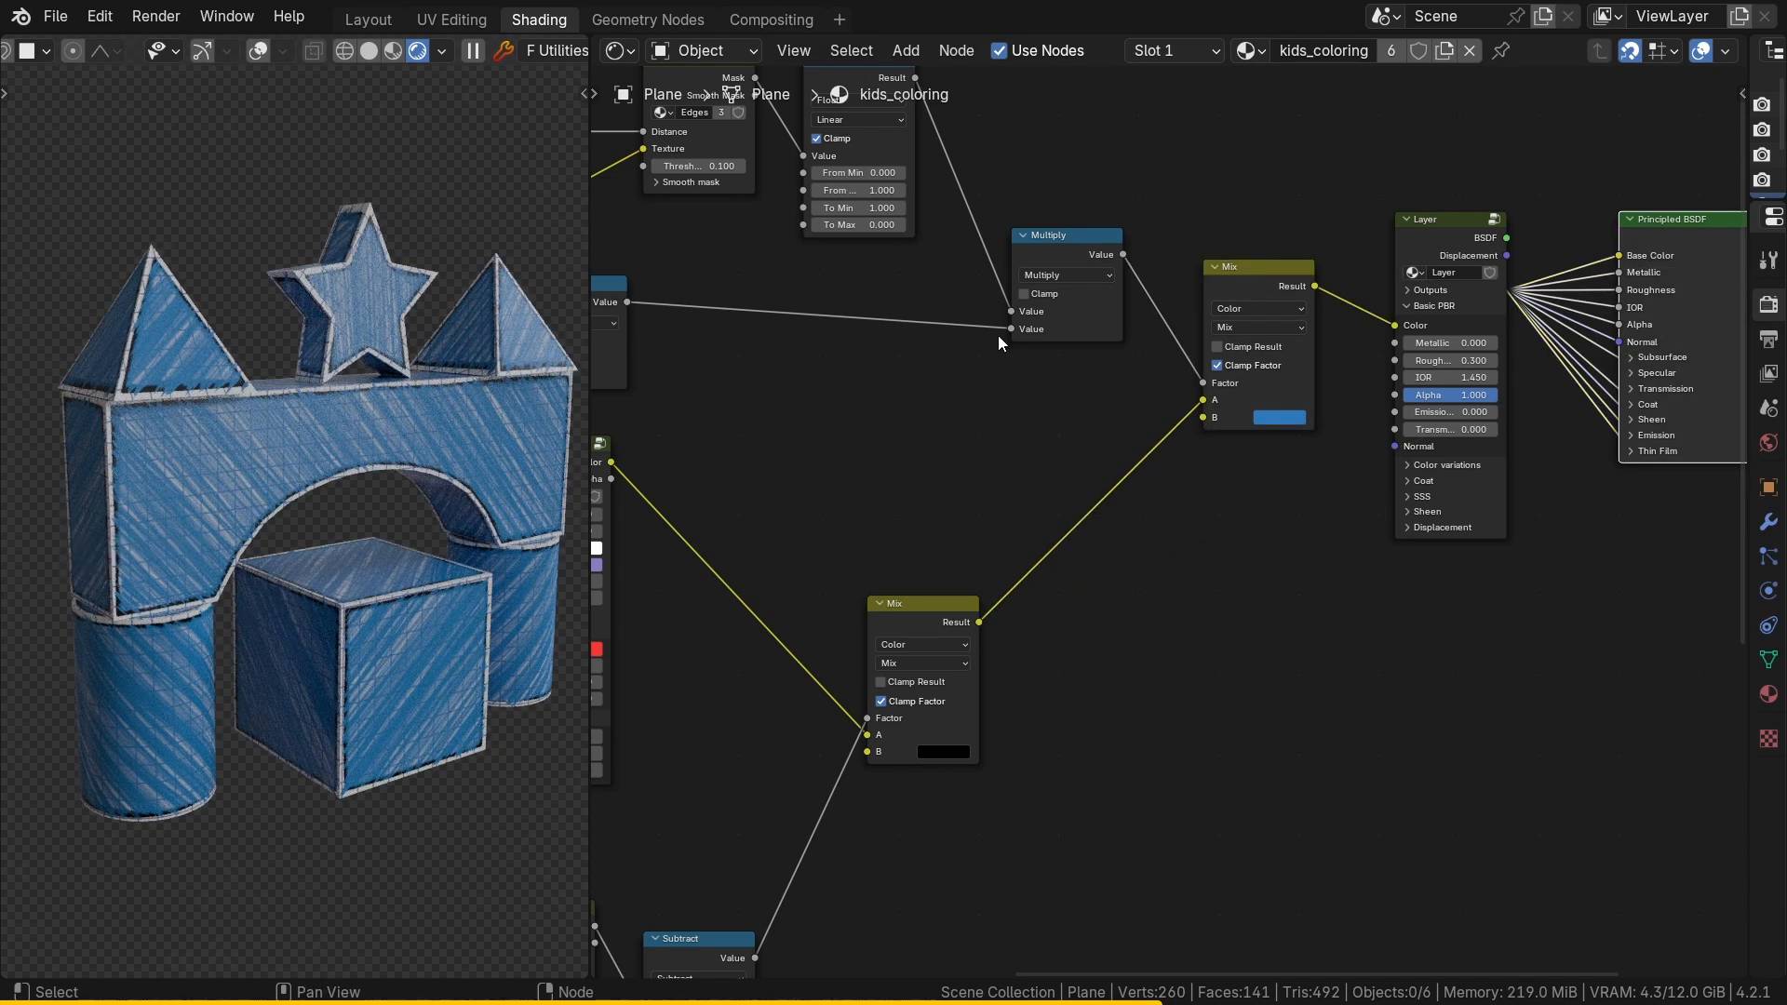
Step: Insert an Add Math node with a value of 0.020 on the link into the stroke mask Edges node's Distance input
{"action": "left_click", "coordinate": [1219, 307], "text": "ctrl+shift"}
{"action": "middle_click_drag", "start_coordinate": [819, 348], "coordinate": [1387, 523]}
{"action": "middle_click_drag", "start_coordinate": [195, 264], "coordinate": [193, 259], "text": "ctrl"}
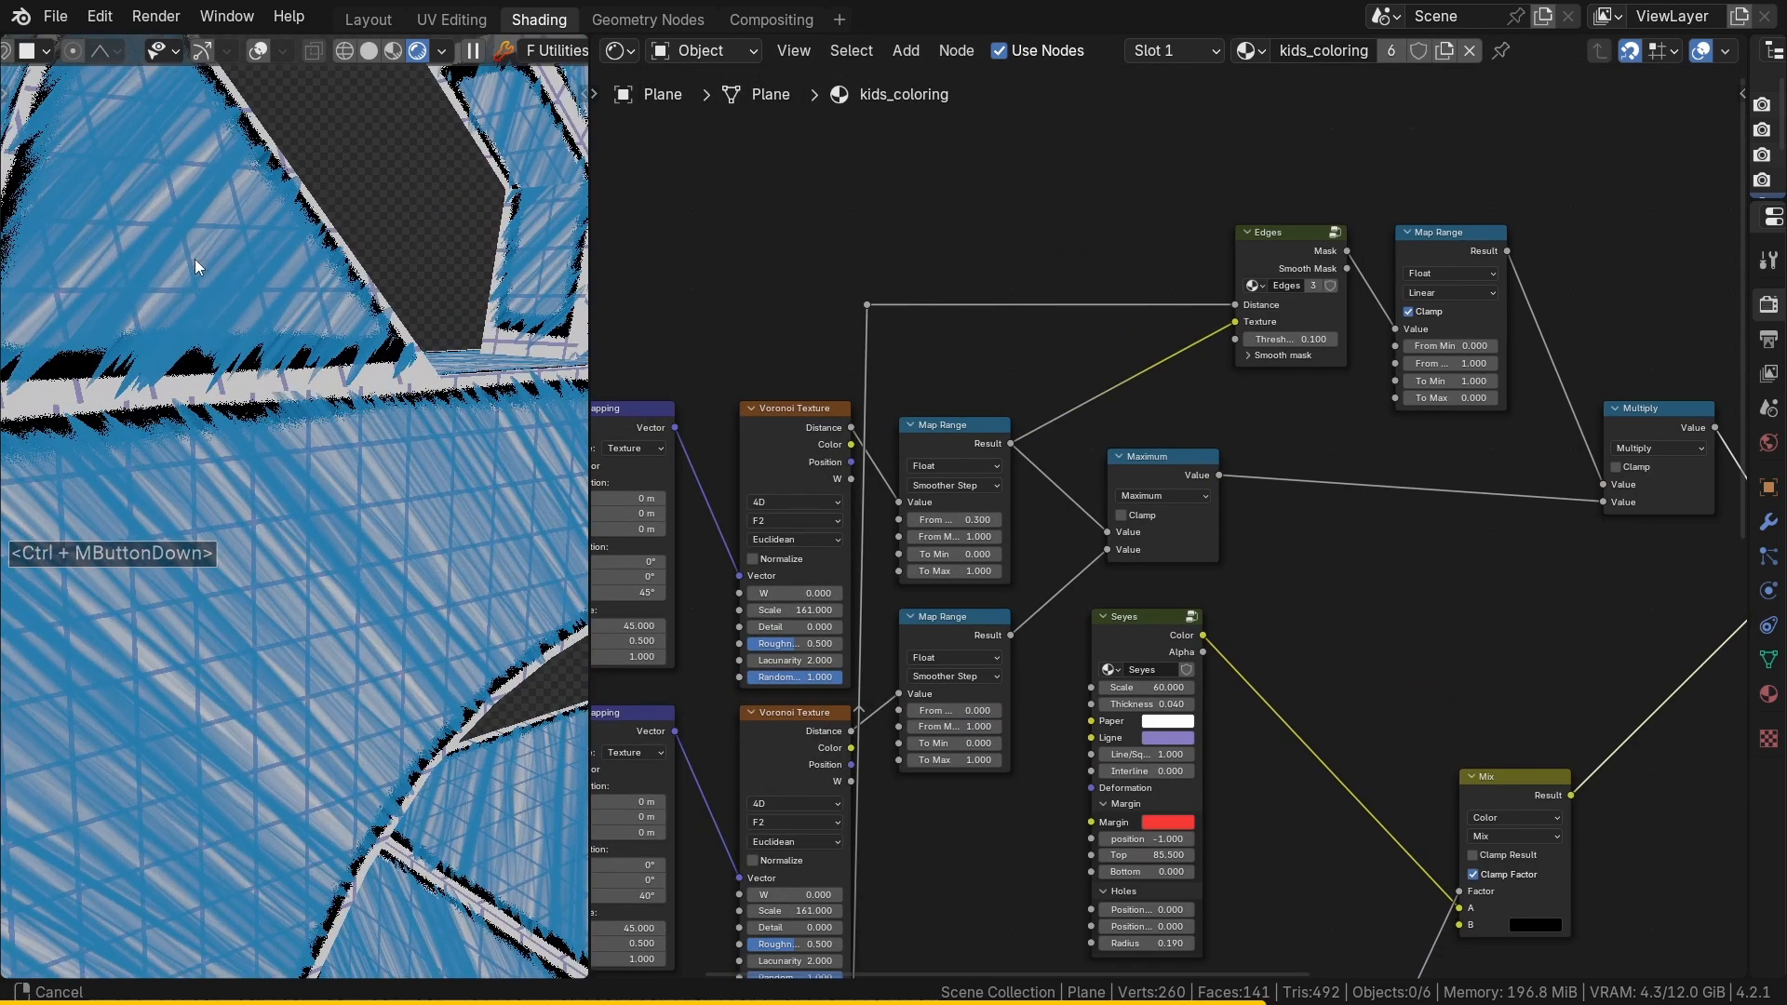
{"action": "scroll", "coordinate": [1148, 305], "scroll_direction": "up", "scroll_amount": 3}
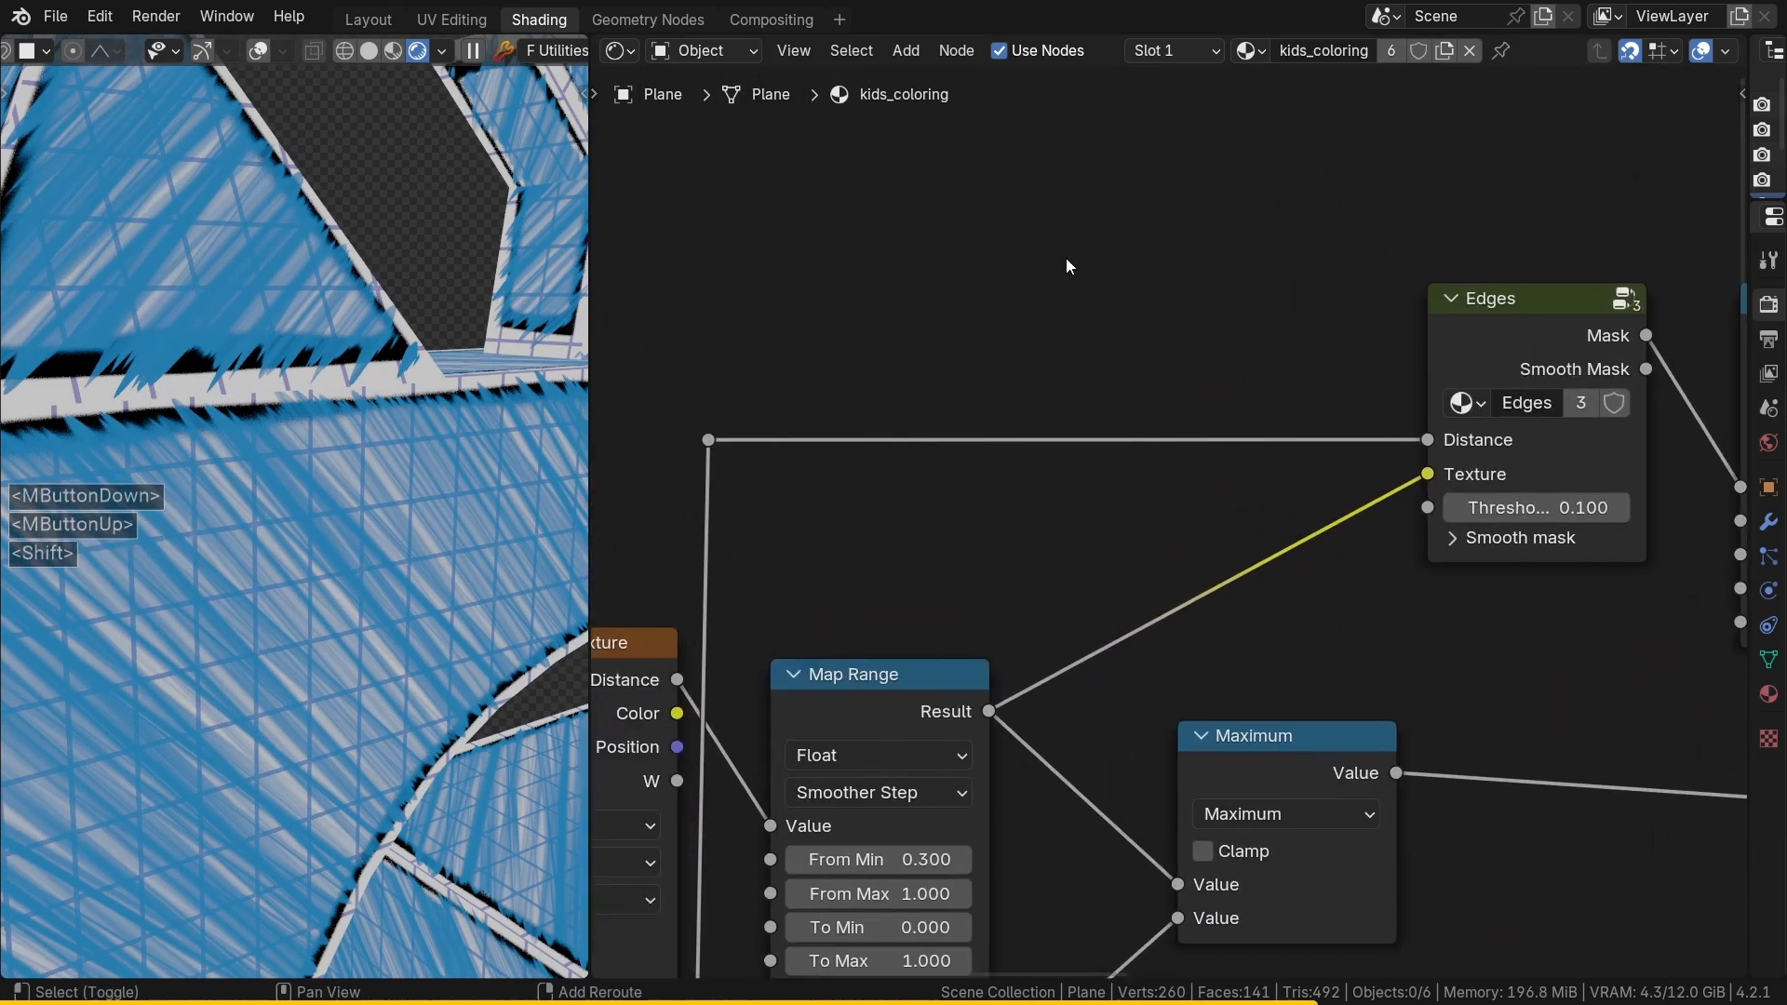
{"action": "key", "text": "shift+a"}
{"action": "left_click", "coordinate": [1067, 260]}
{"action": "type", "text": "math"}
{"action": "key", "text": "Return"}
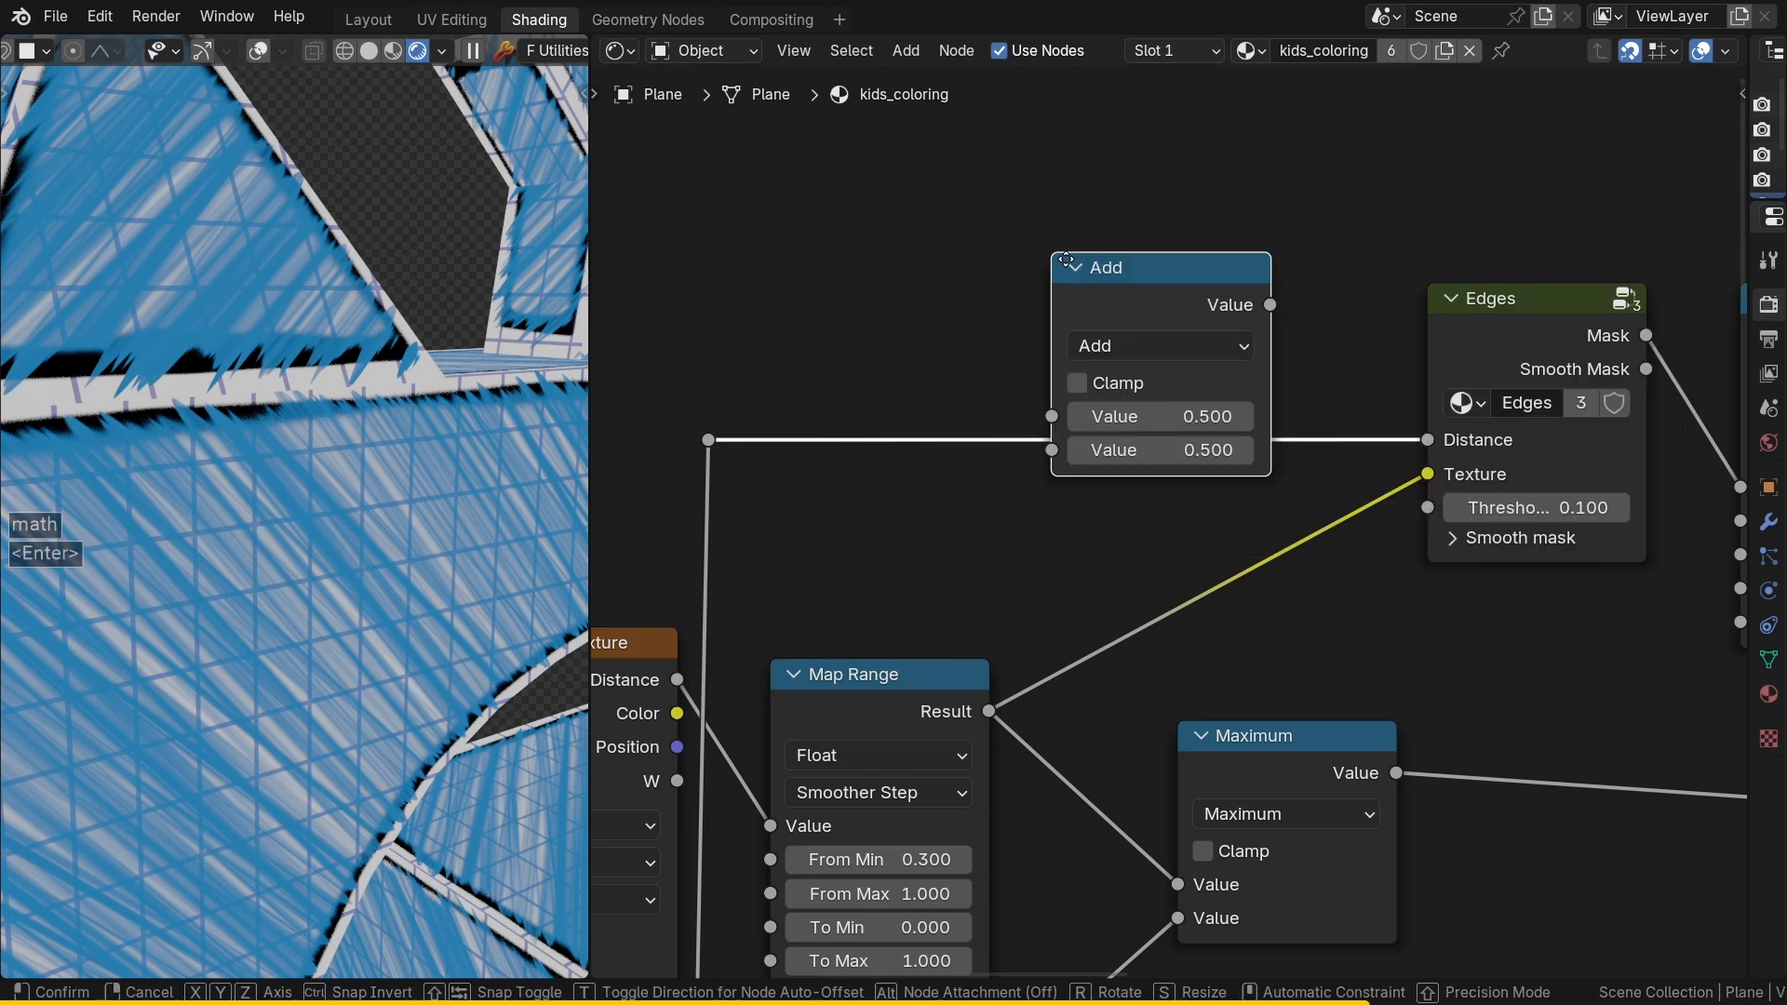
{"action": "left_click", "coordinate": [984, 305]}
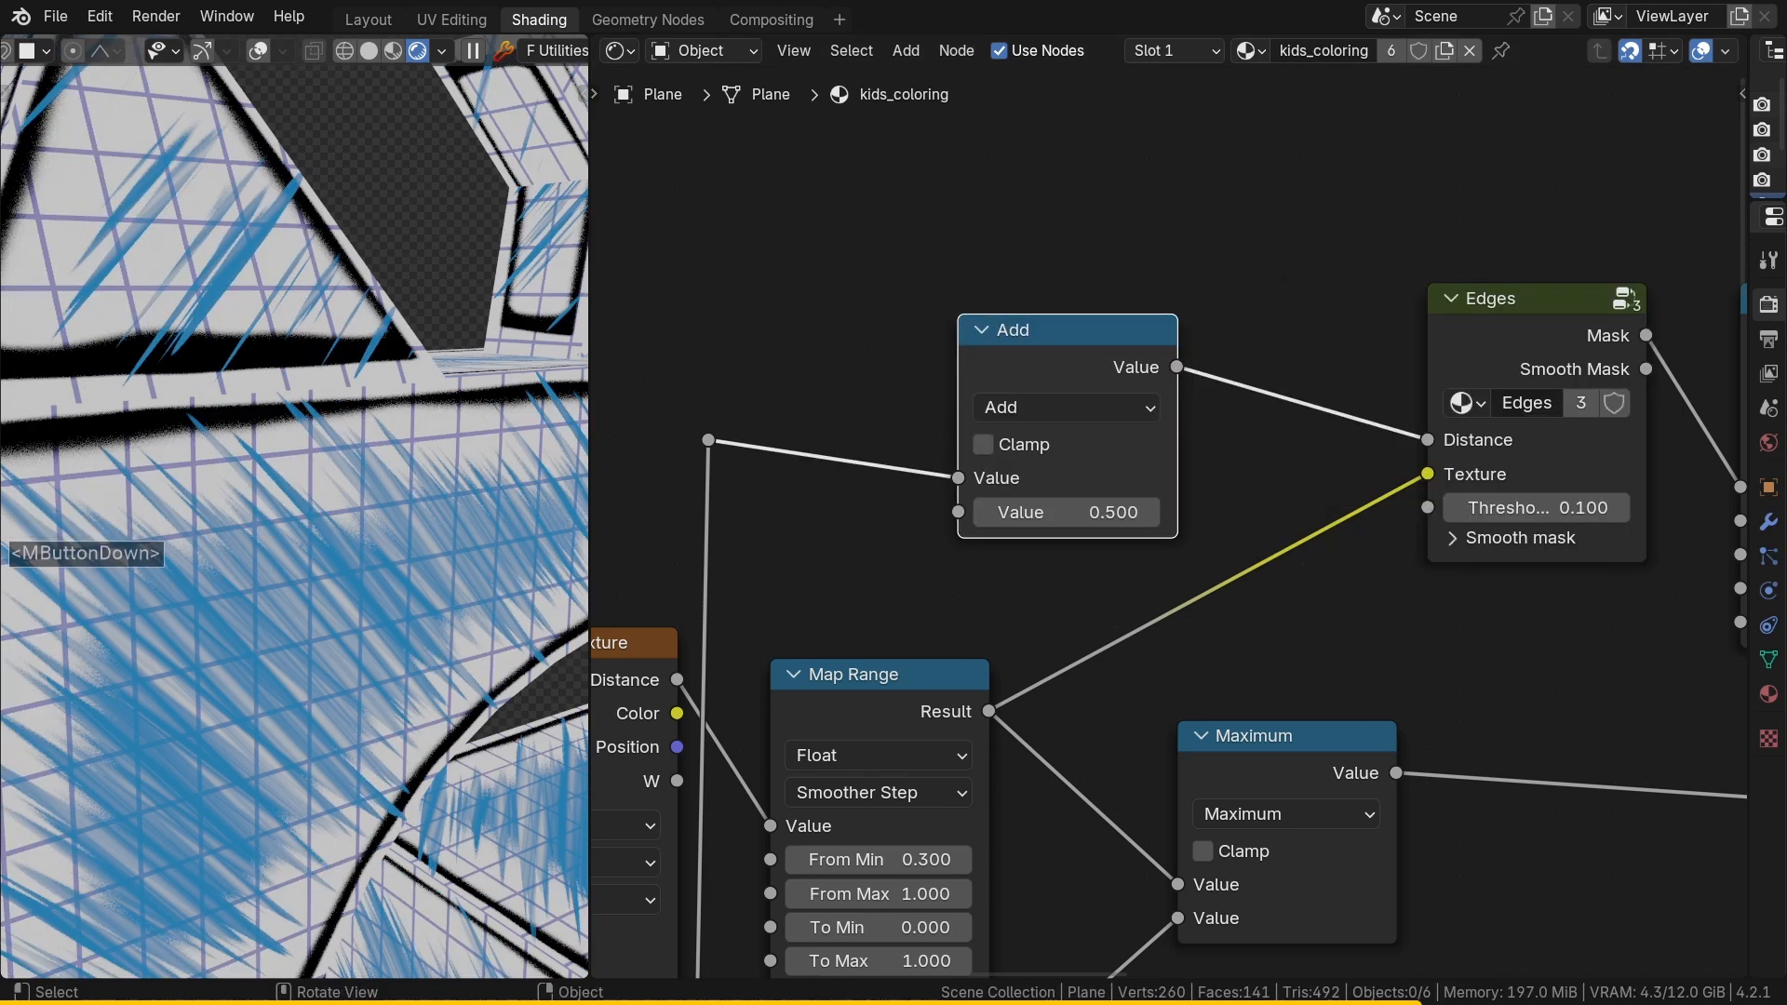
{"action": "left_click_drag", "start_coordinate": [1072, 517], "coordinate": [892, 516], "text": "shift"}
{"action": "middle_click_drag", "start_coordinate": [293, 406], "coordinate": [302, 535], "text": "ctrl"}
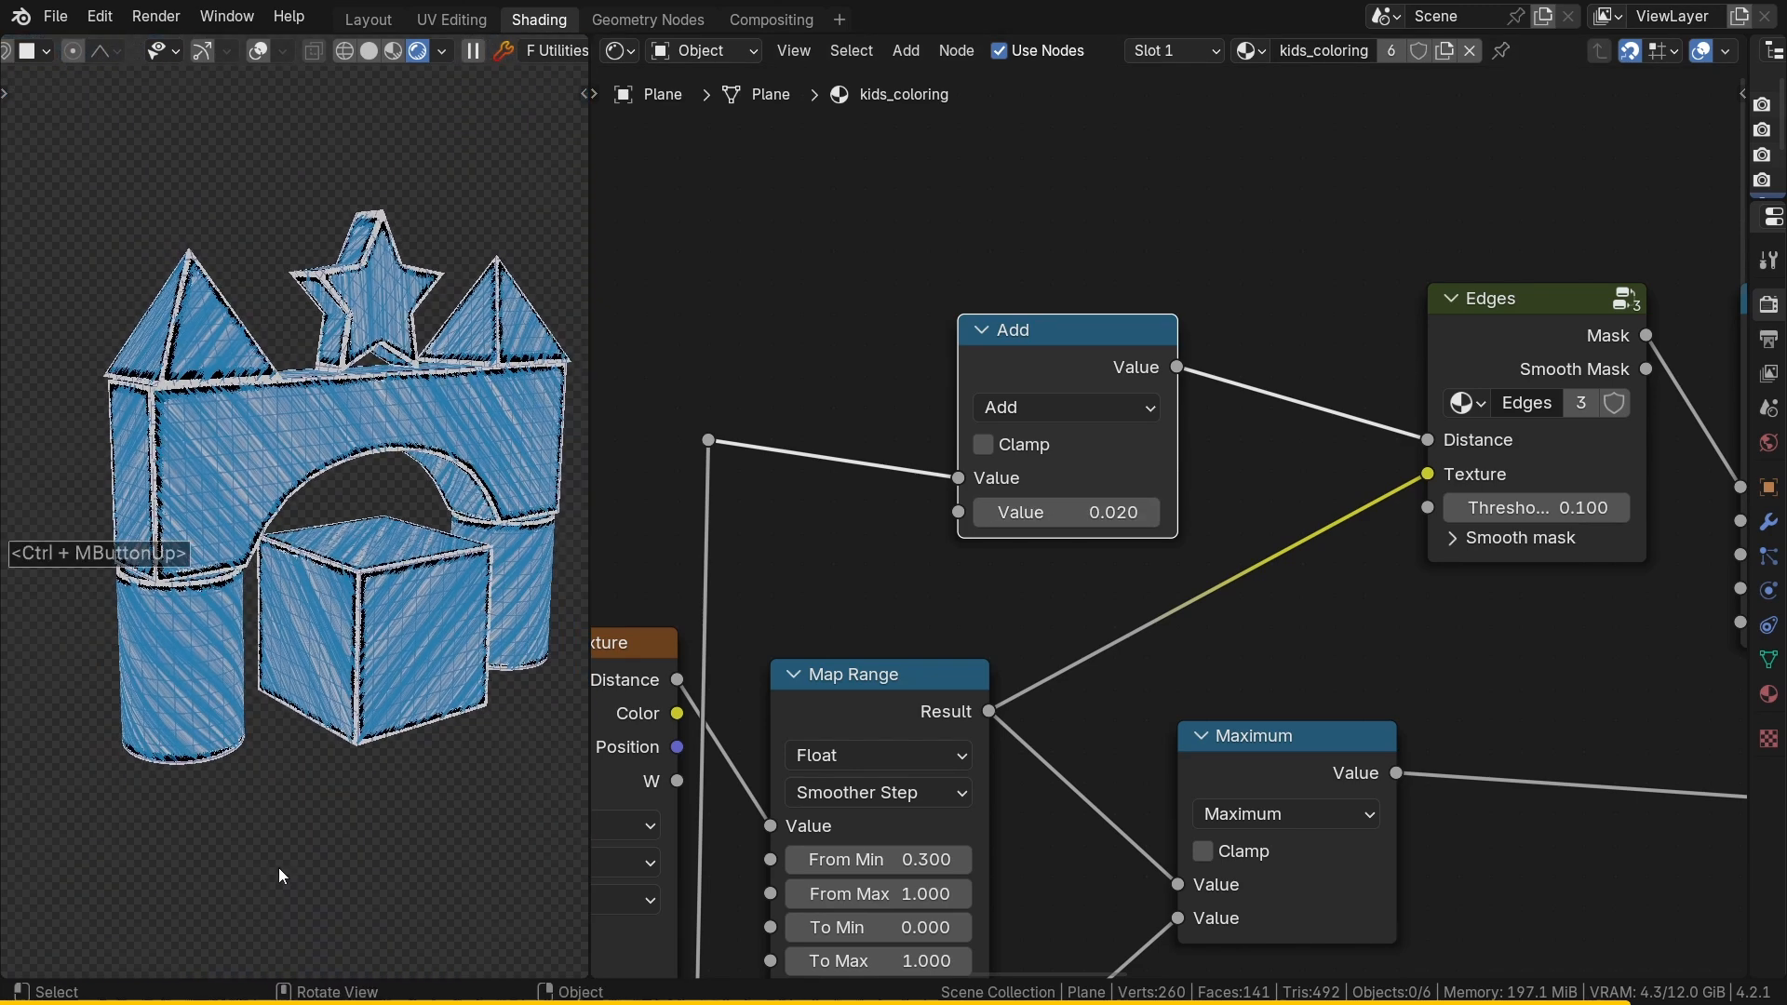
Step: Preview the Principled BSDF on the castle and enable the viewport overlays
{"action": "mouse_move", "coordinate": [1329, 497]}
{"action": "middle_mouse_down"}
{"action": "mouse_move", "coordinate": [855, 490]}
{"action": "mouse_move", "coordinate": [1030, 326]}
{"action": "middle_mouse_up"}
{"action": "mouse_move", "coordinate": [1030, 326]}
{"action": "middle_mouse_down", "text": "ctrl"}
{"action": "mouse_move", "coordinate": [989, 366]}
{"action": "mouse_move", "coordinate": [1005, 493]}
{"action": "middle_mouse_up", "text": "ctrl"}
{"action": "left_click", "coordinate": [1659, 416], "text": "ctrl+shift"}
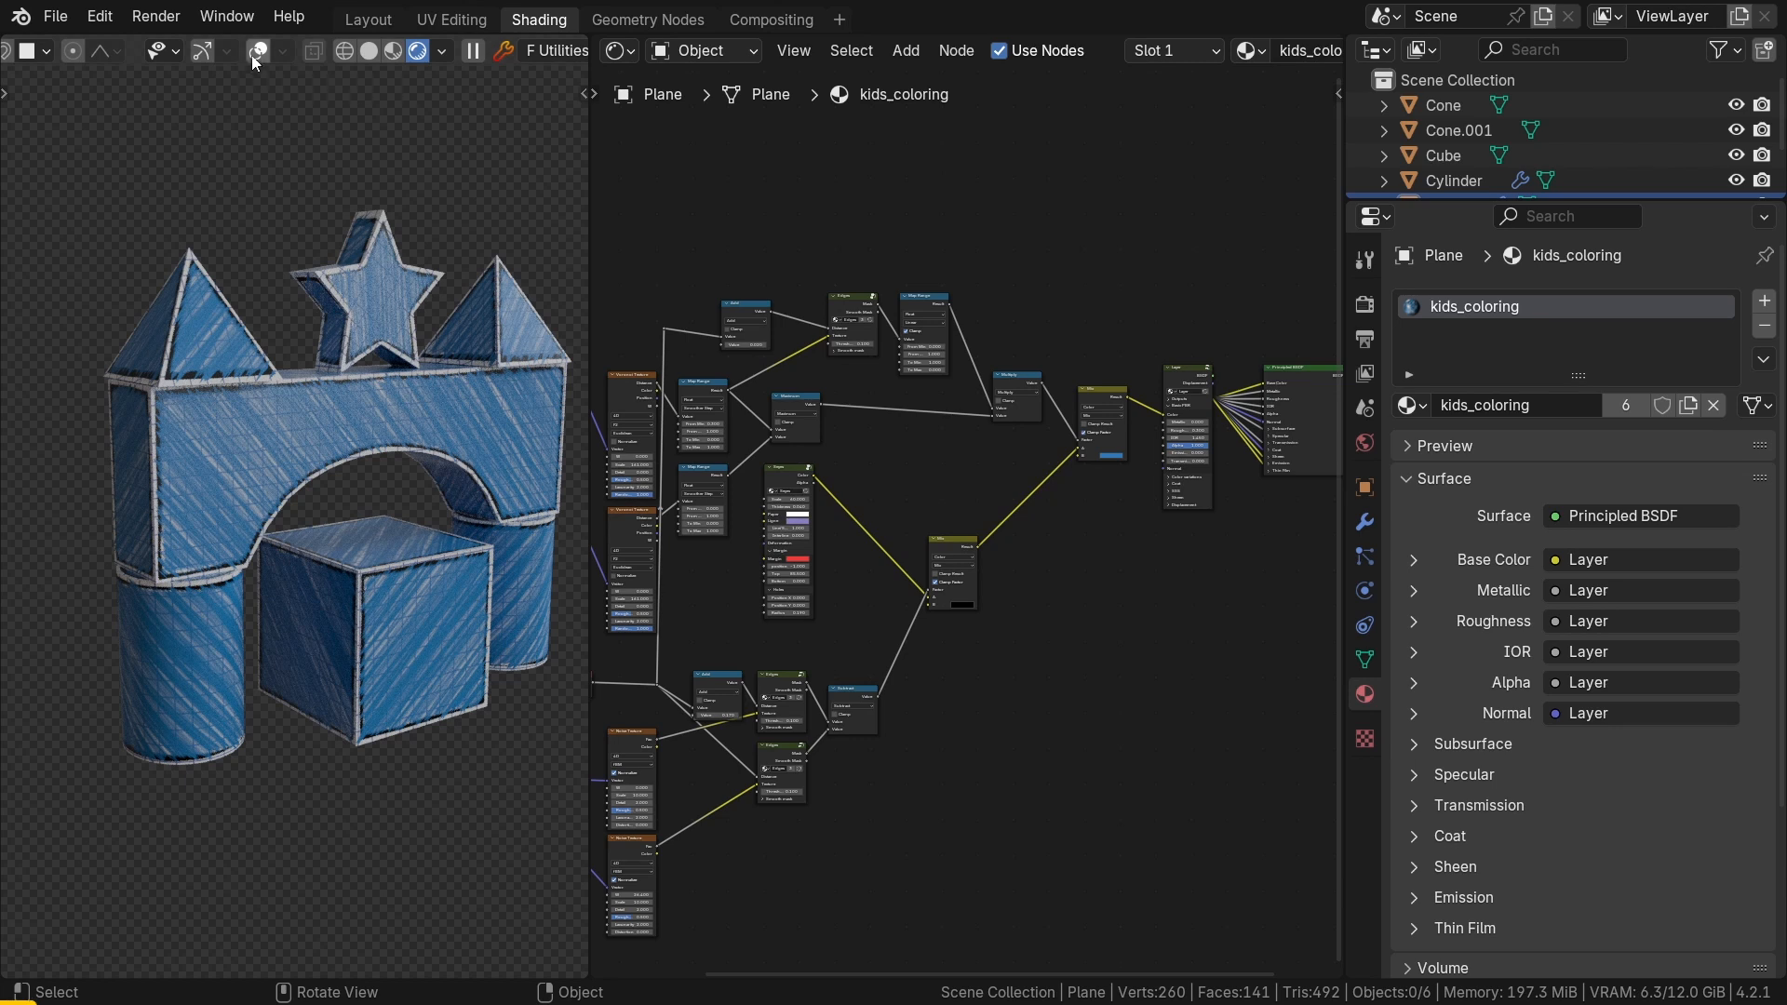
{"action": "left_click", "coordinate": [257, 53]}
Step: Give the cube its own single-user copy of the material and rename it kids_coloring_red
{"action": "left_click", "coordinate": [377, 612]}
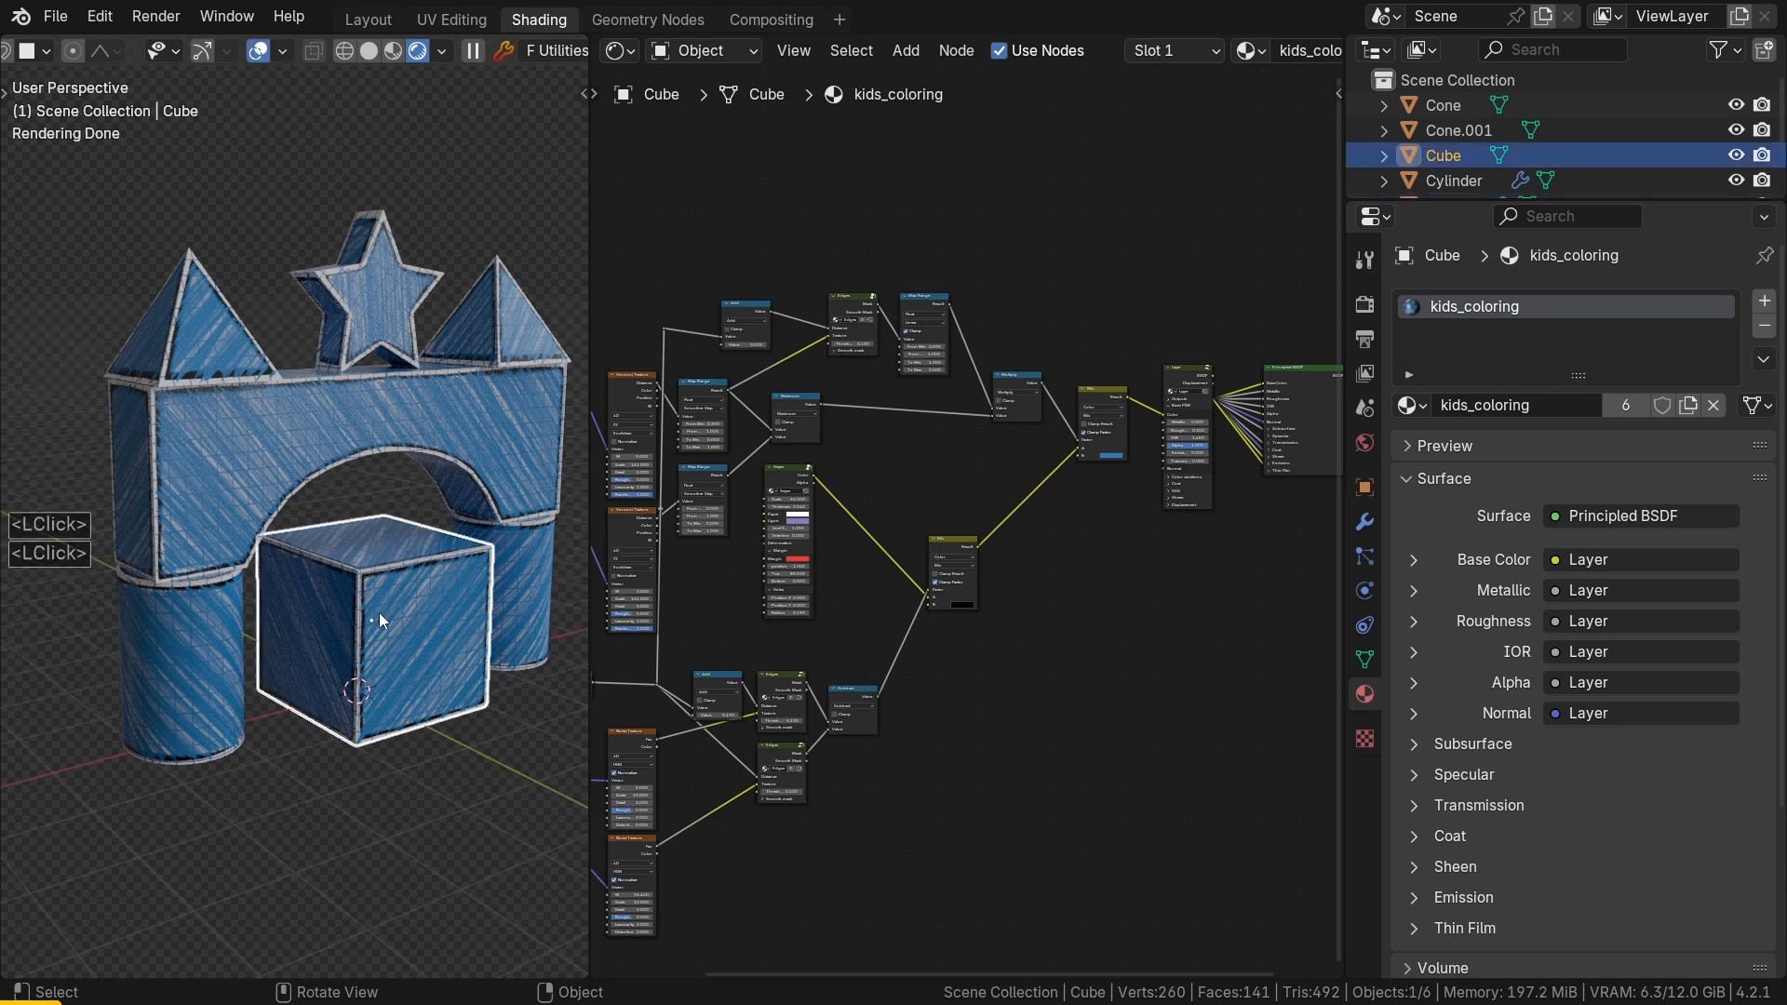
{"action": "left_click", "coordinate": [1627, 405]}
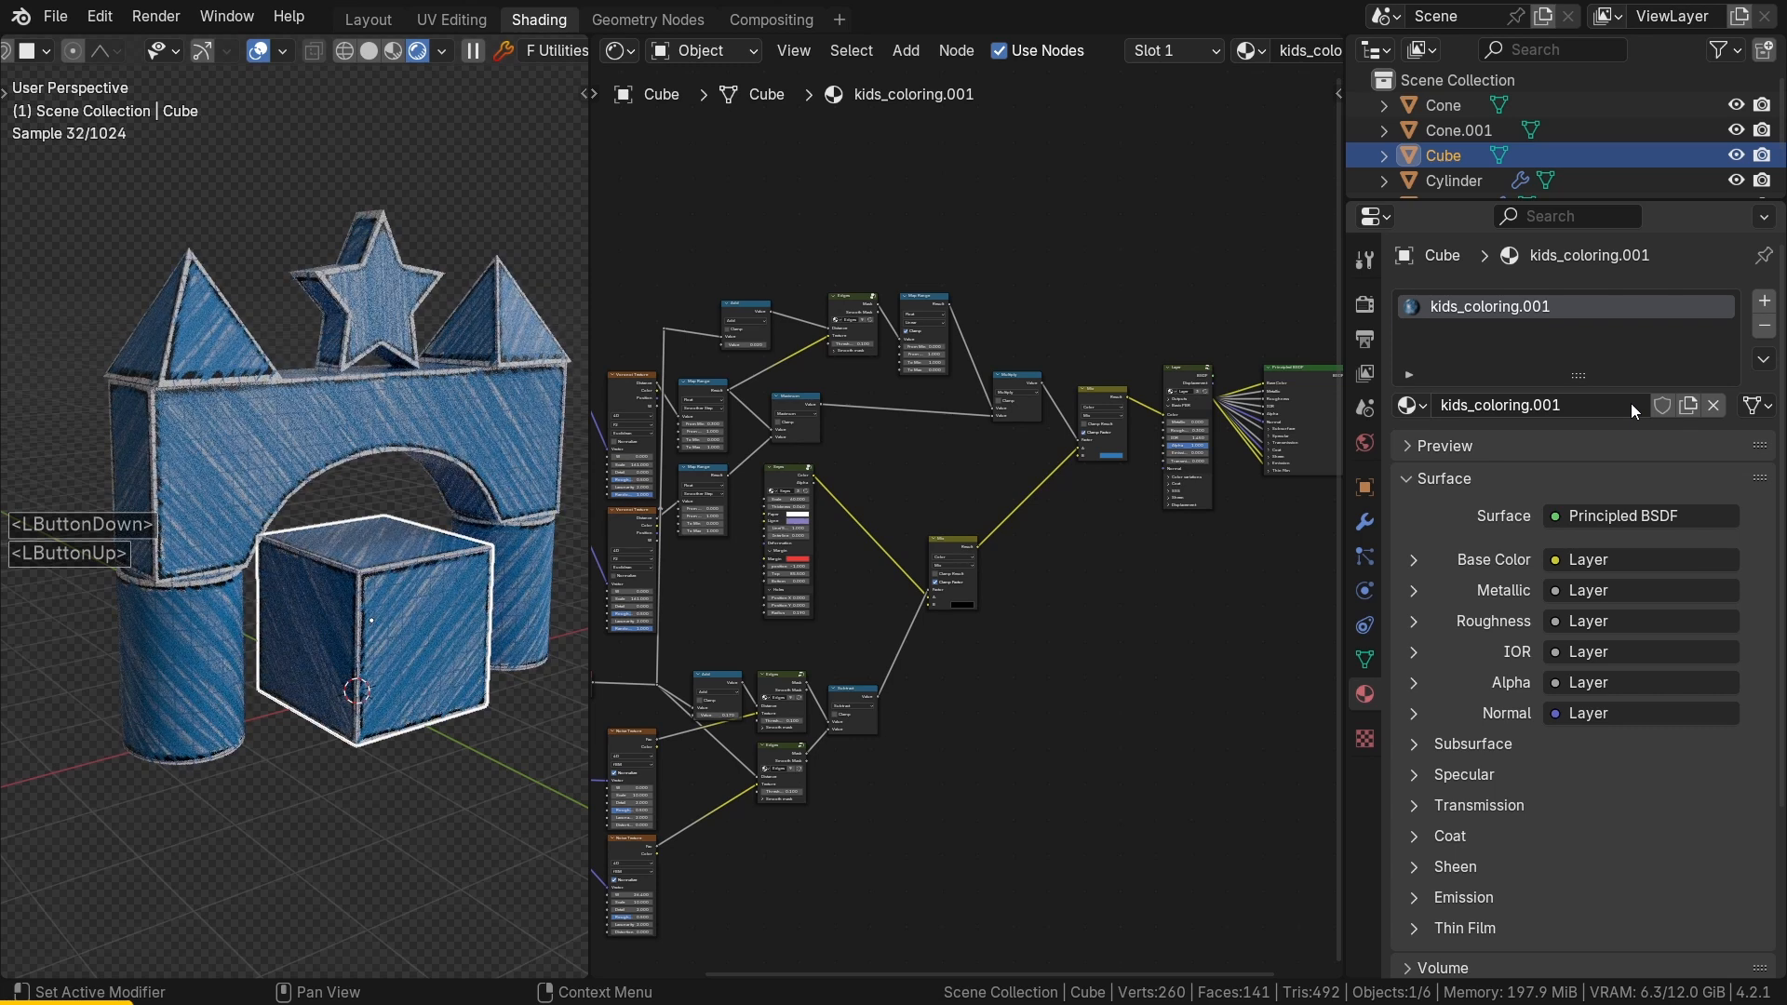
{"action": "left_click", "coordinate": [1559, 404]}
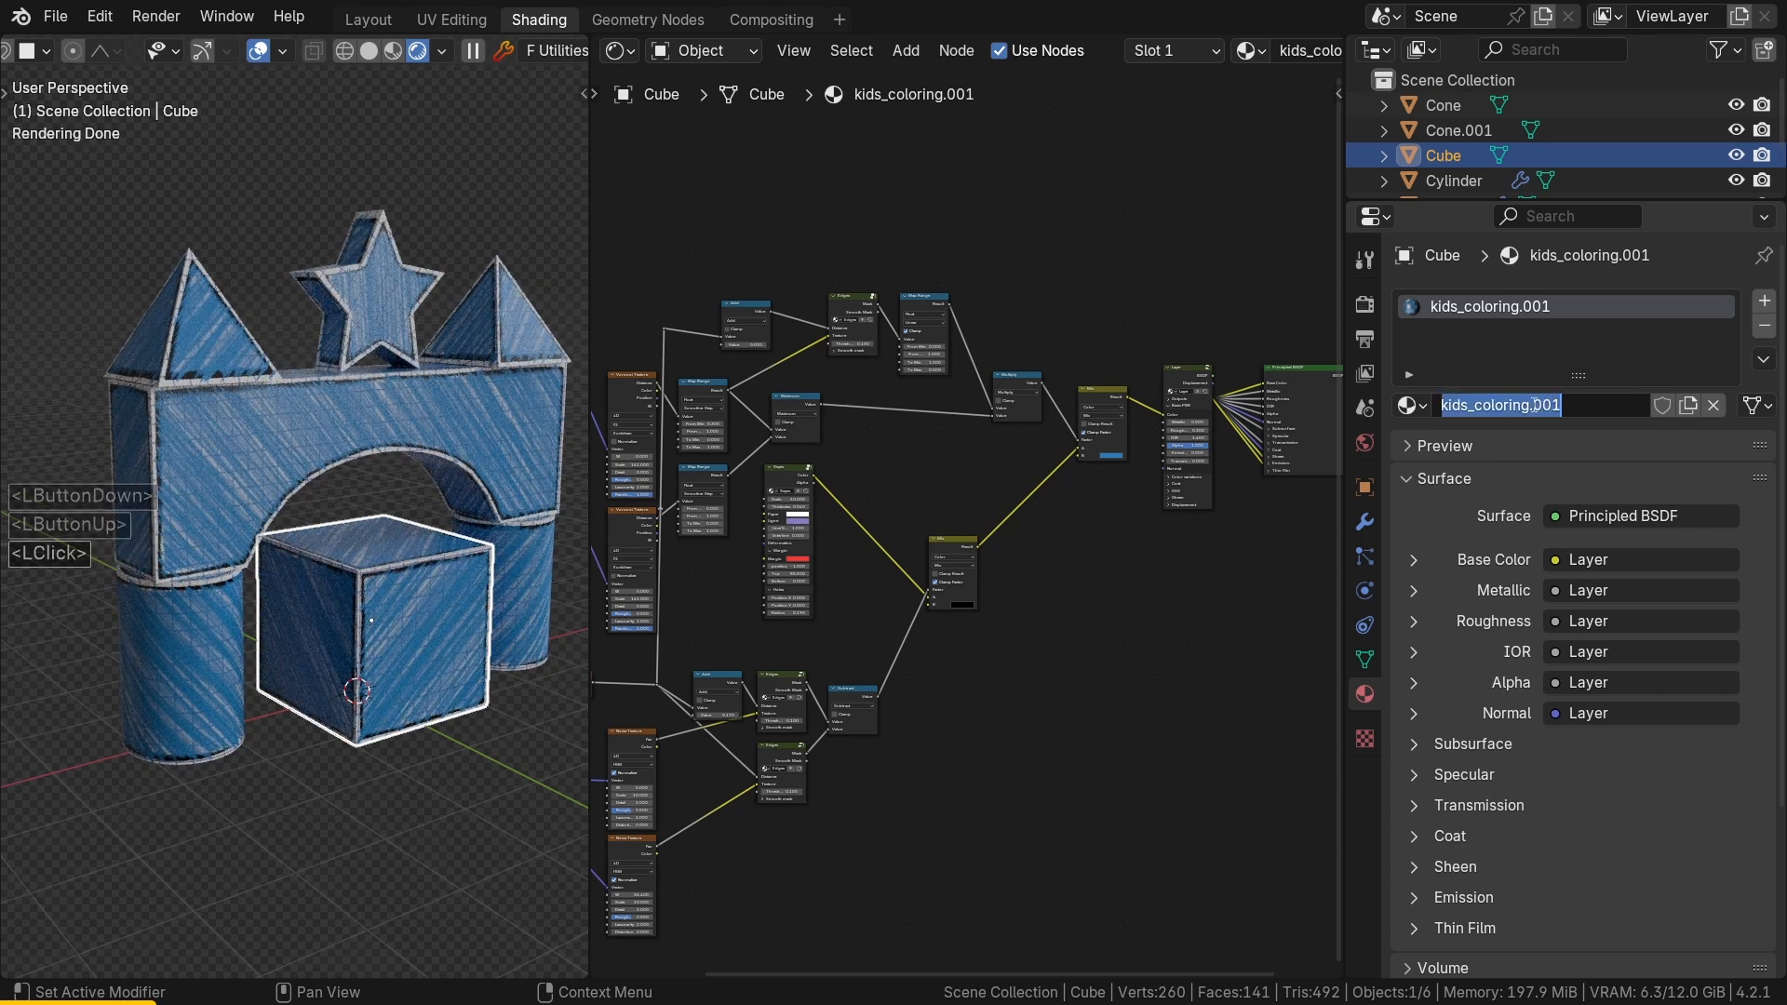
{"action": "left_click", "coordinate": [1532, 406]}
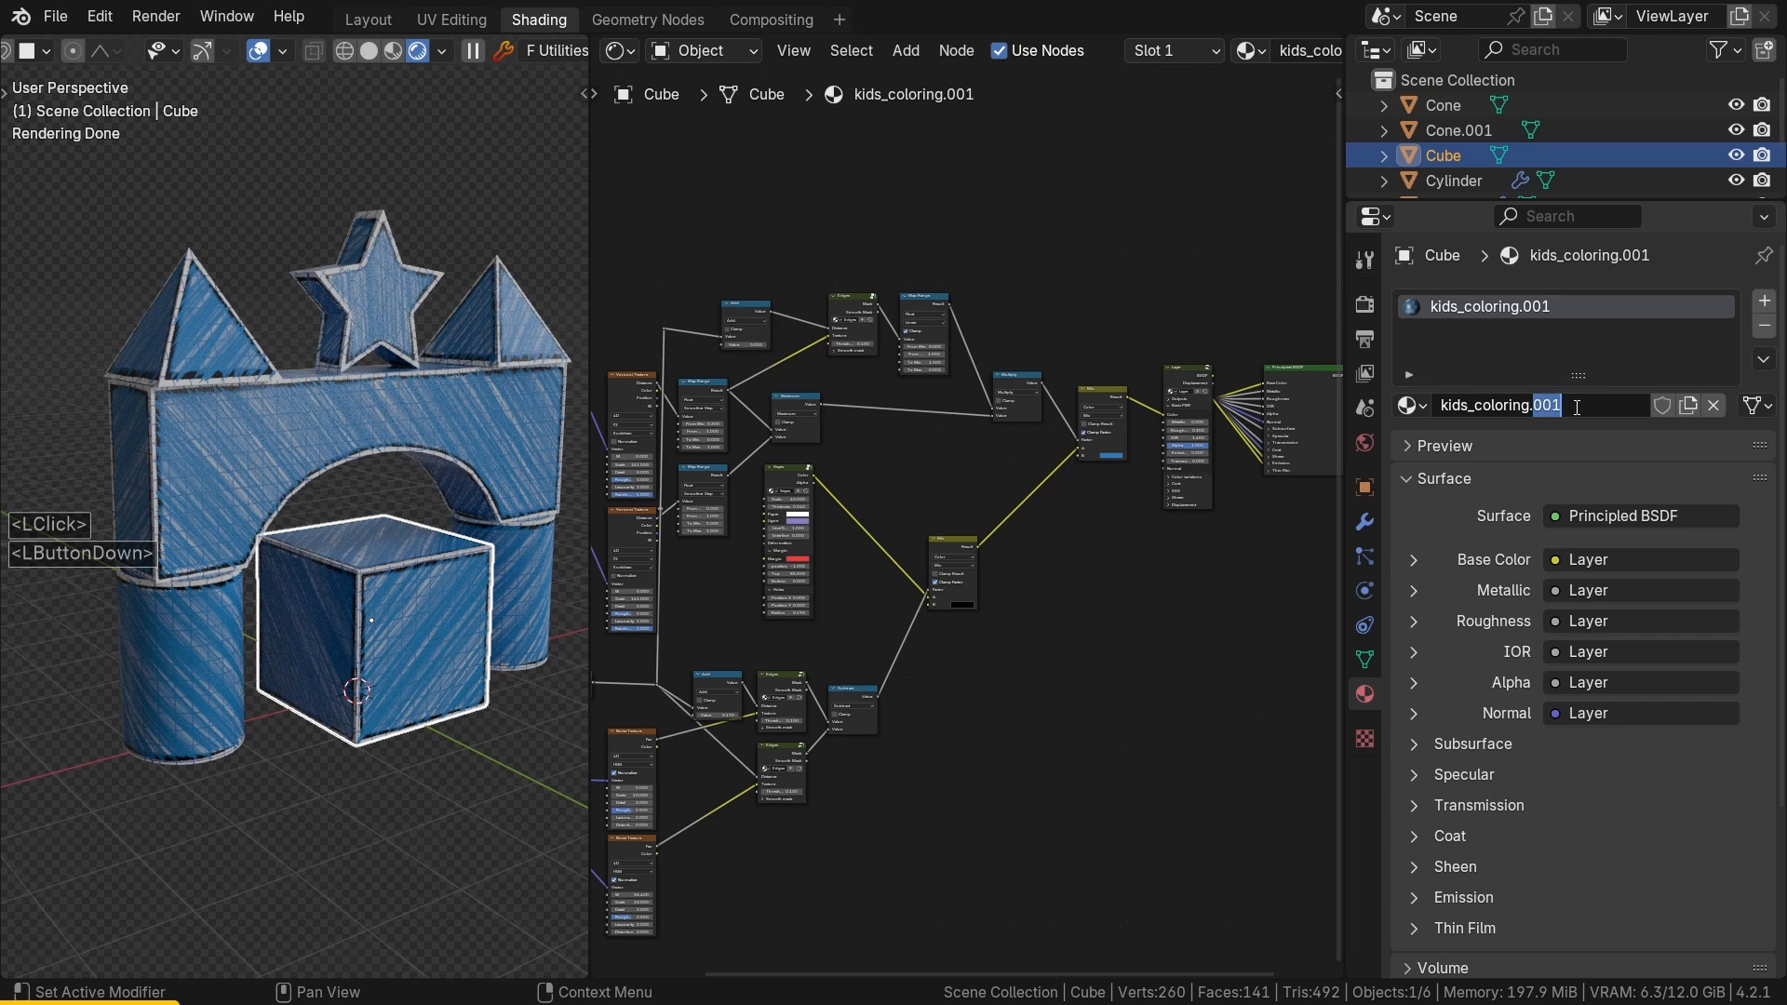
{"action": "left_click_drag", "start_coordinate": [1576, 407], "coordinate": [1580, 408]}
{"action": "key", "text": "BackSpace"}
{"action": "key", "text": "BackSpace"}
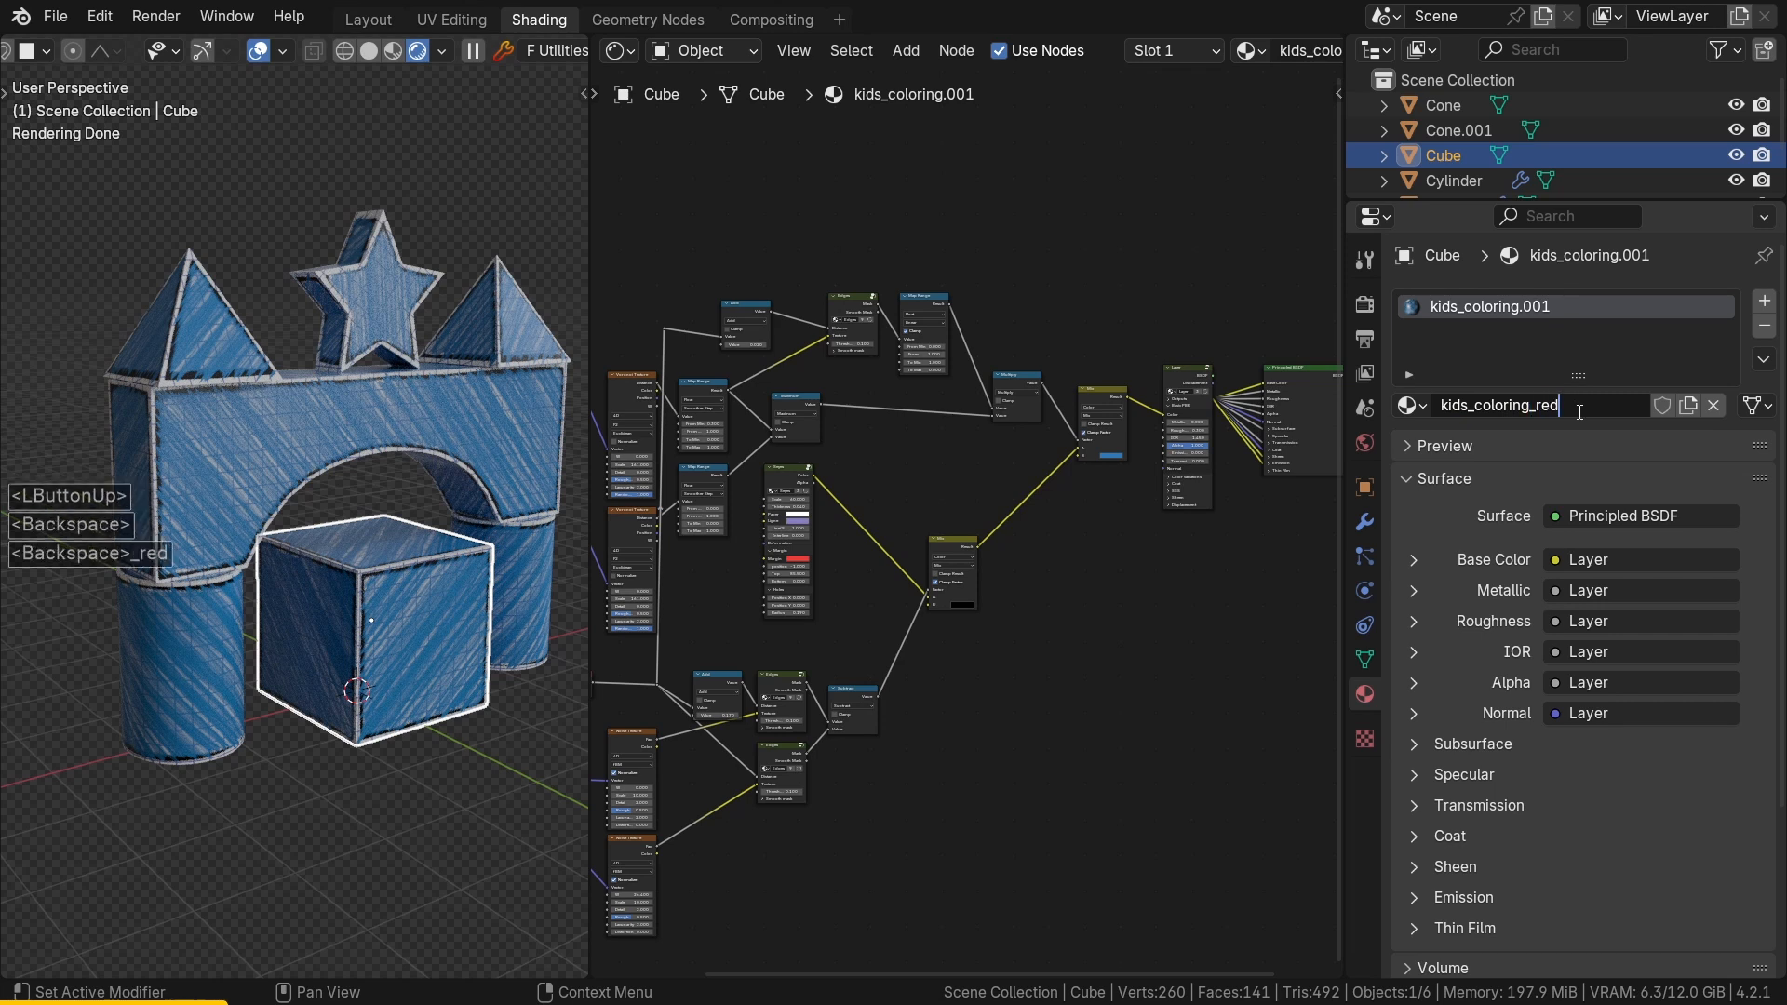
{"action": "type", "text": "_red"}
{"action": "key", "text": "Return"}
Step: Set the B color of the Mix node feeding the Layer node to hex BB0200 in the cube's material
{"action": "middle_click_drag", "start_coordinate": [1271, 415], "coordinate": [956, 575], "text": "ctrl"}
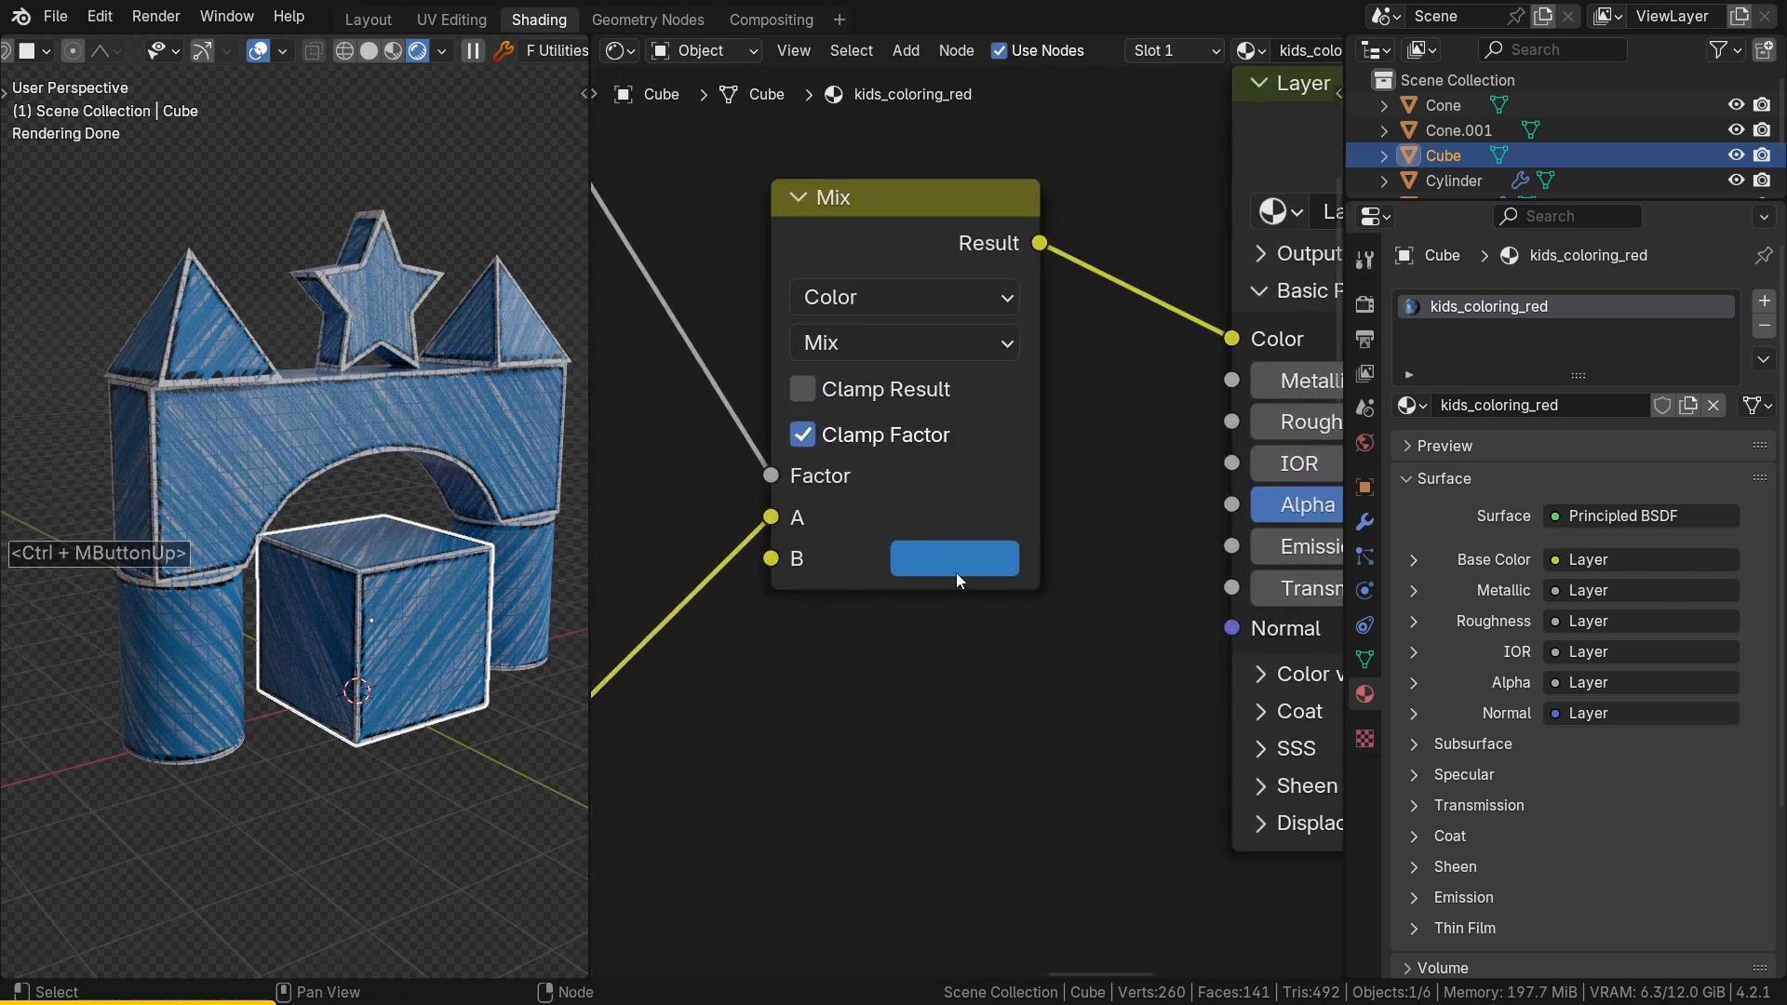
{"action": "left_click", "coordinate": [959, 558]}
{"action": "left_click", "coordinate": [1098, 463]}
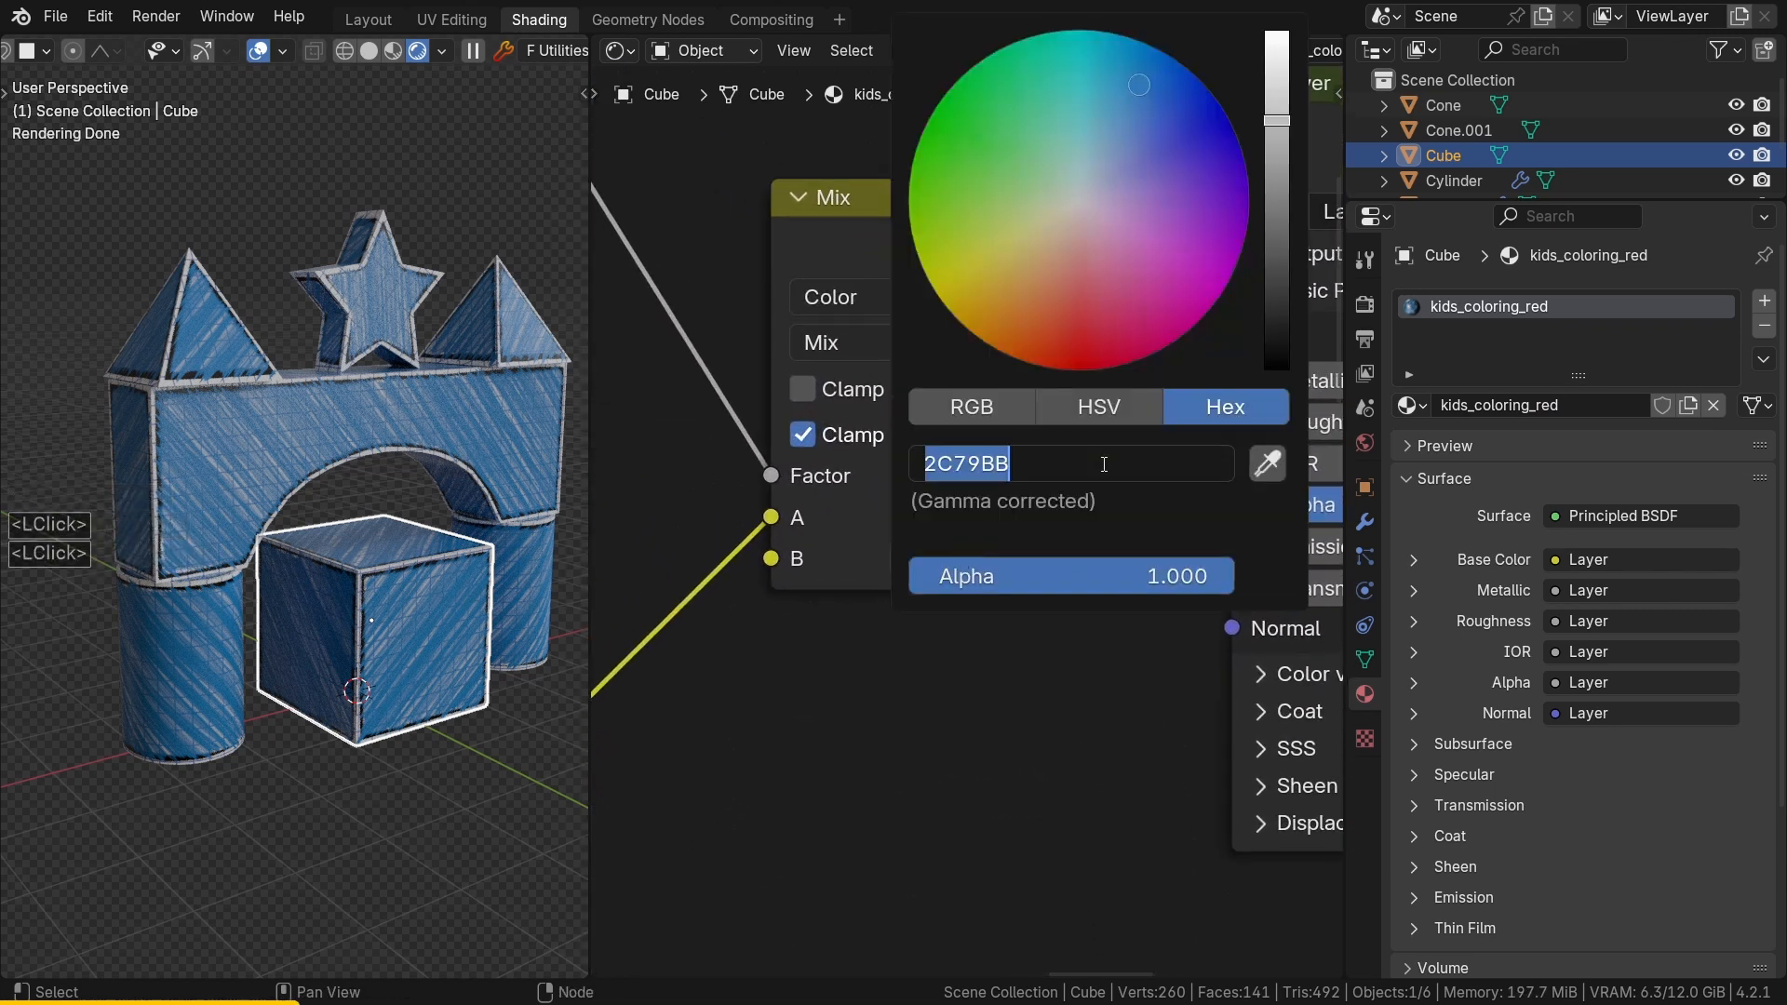
{"action": "type", "text": "BB"}
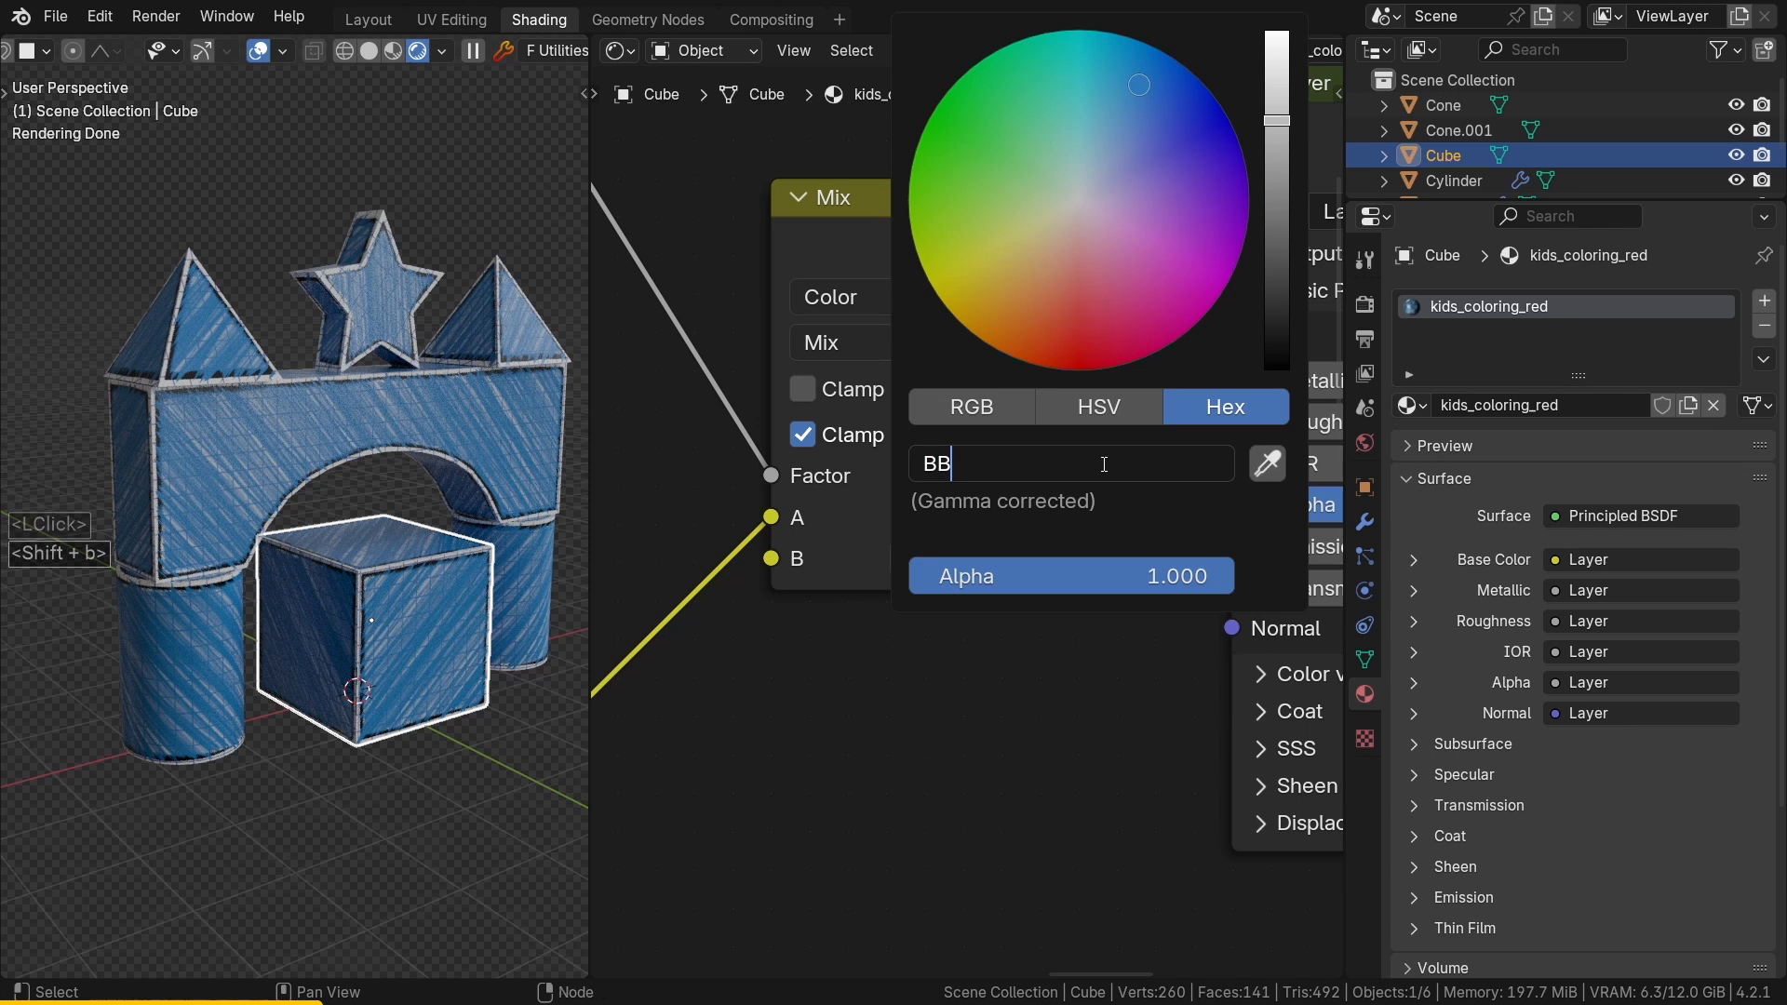
{"action": "type", "text": "0200"}
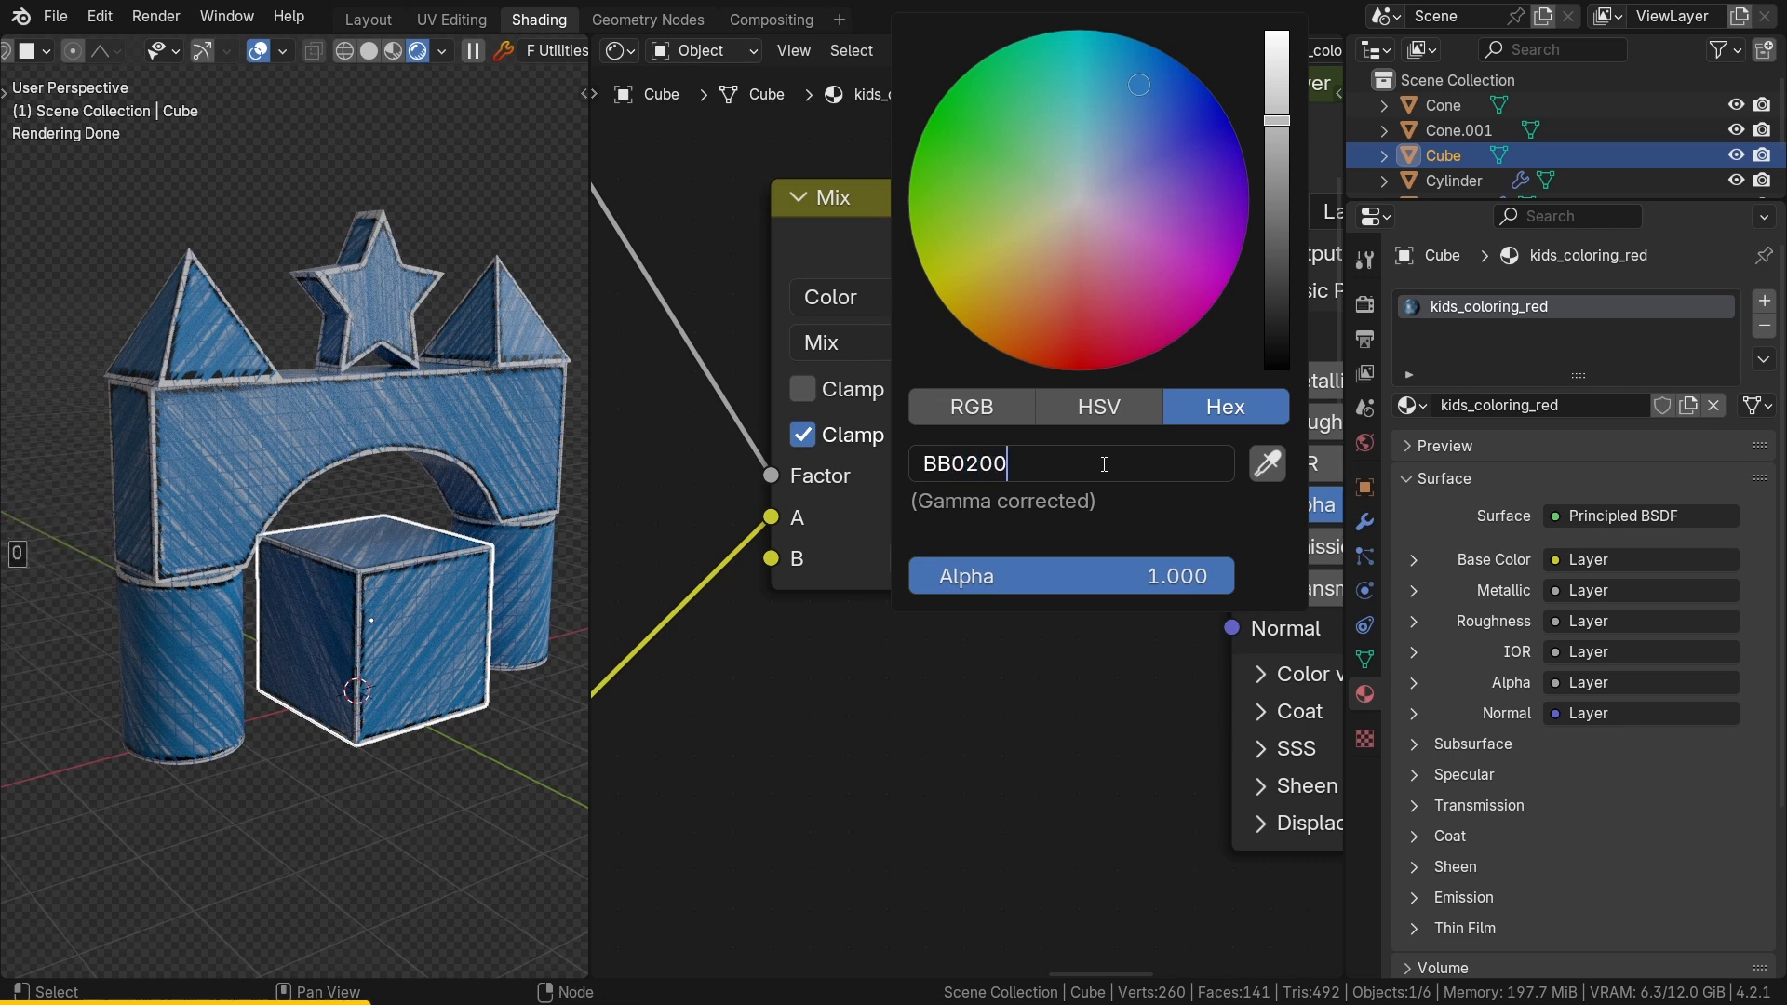
{"action": "key", "text": "Return"}
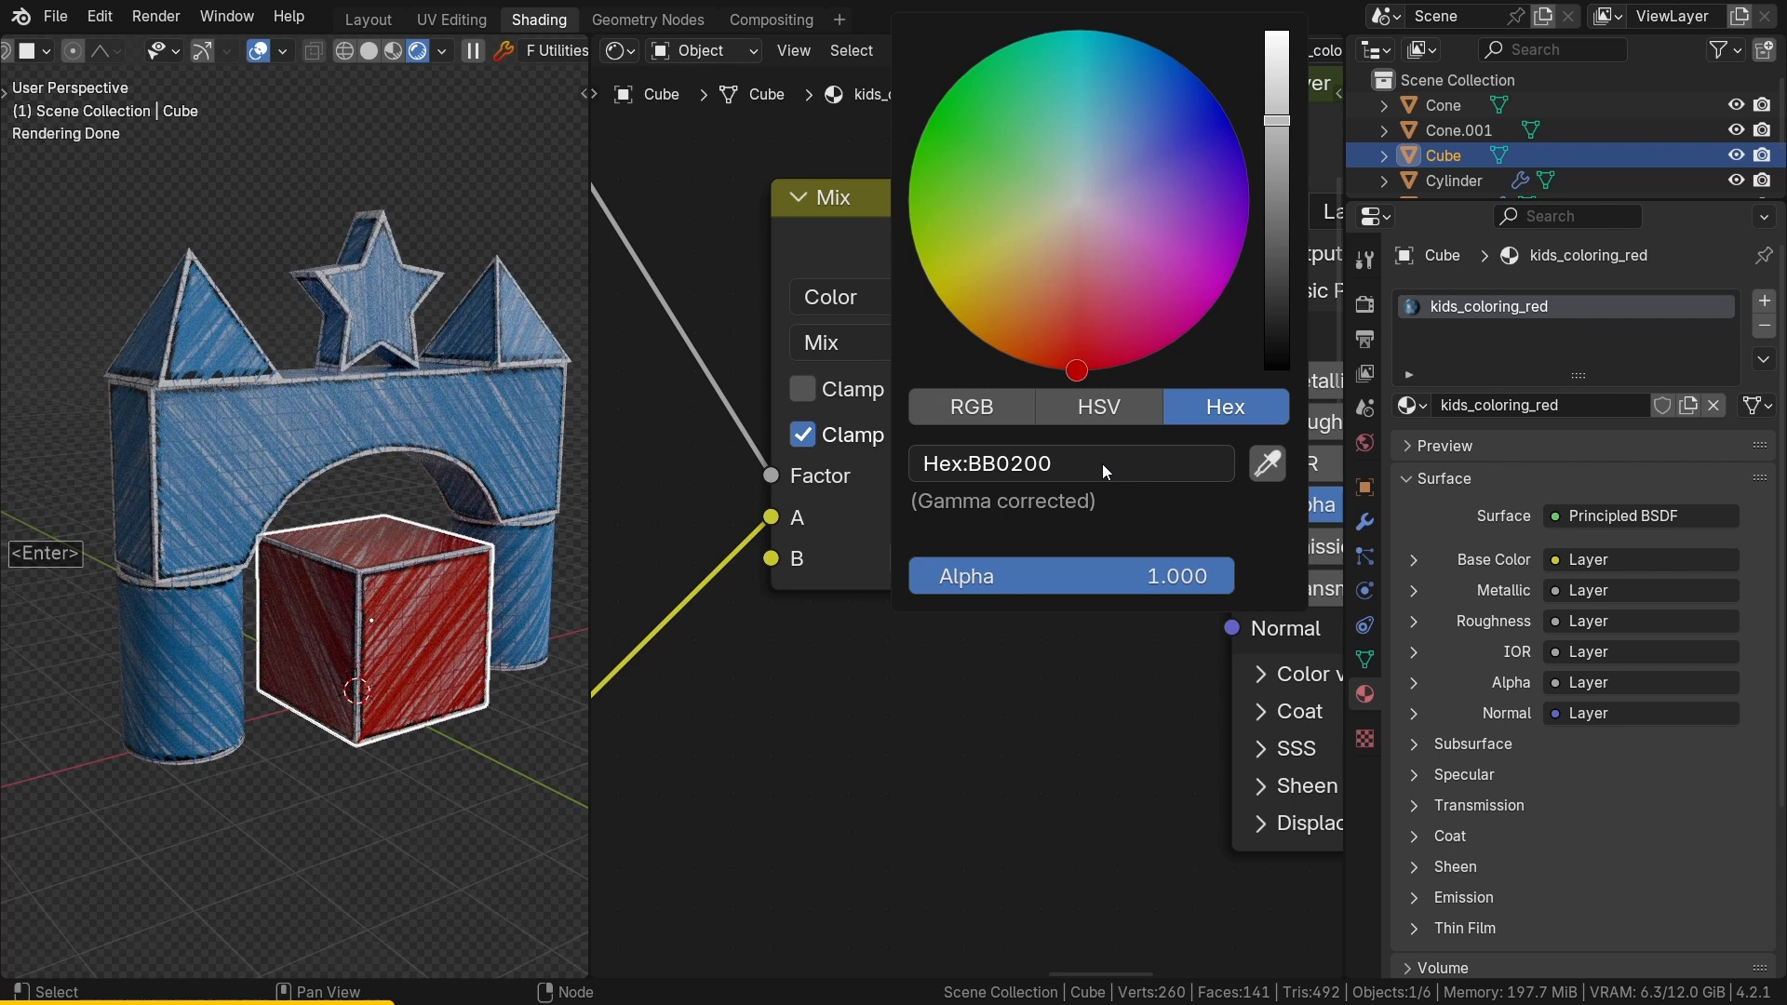
{"action": "left_click", "coordinate": [1052, 725]}
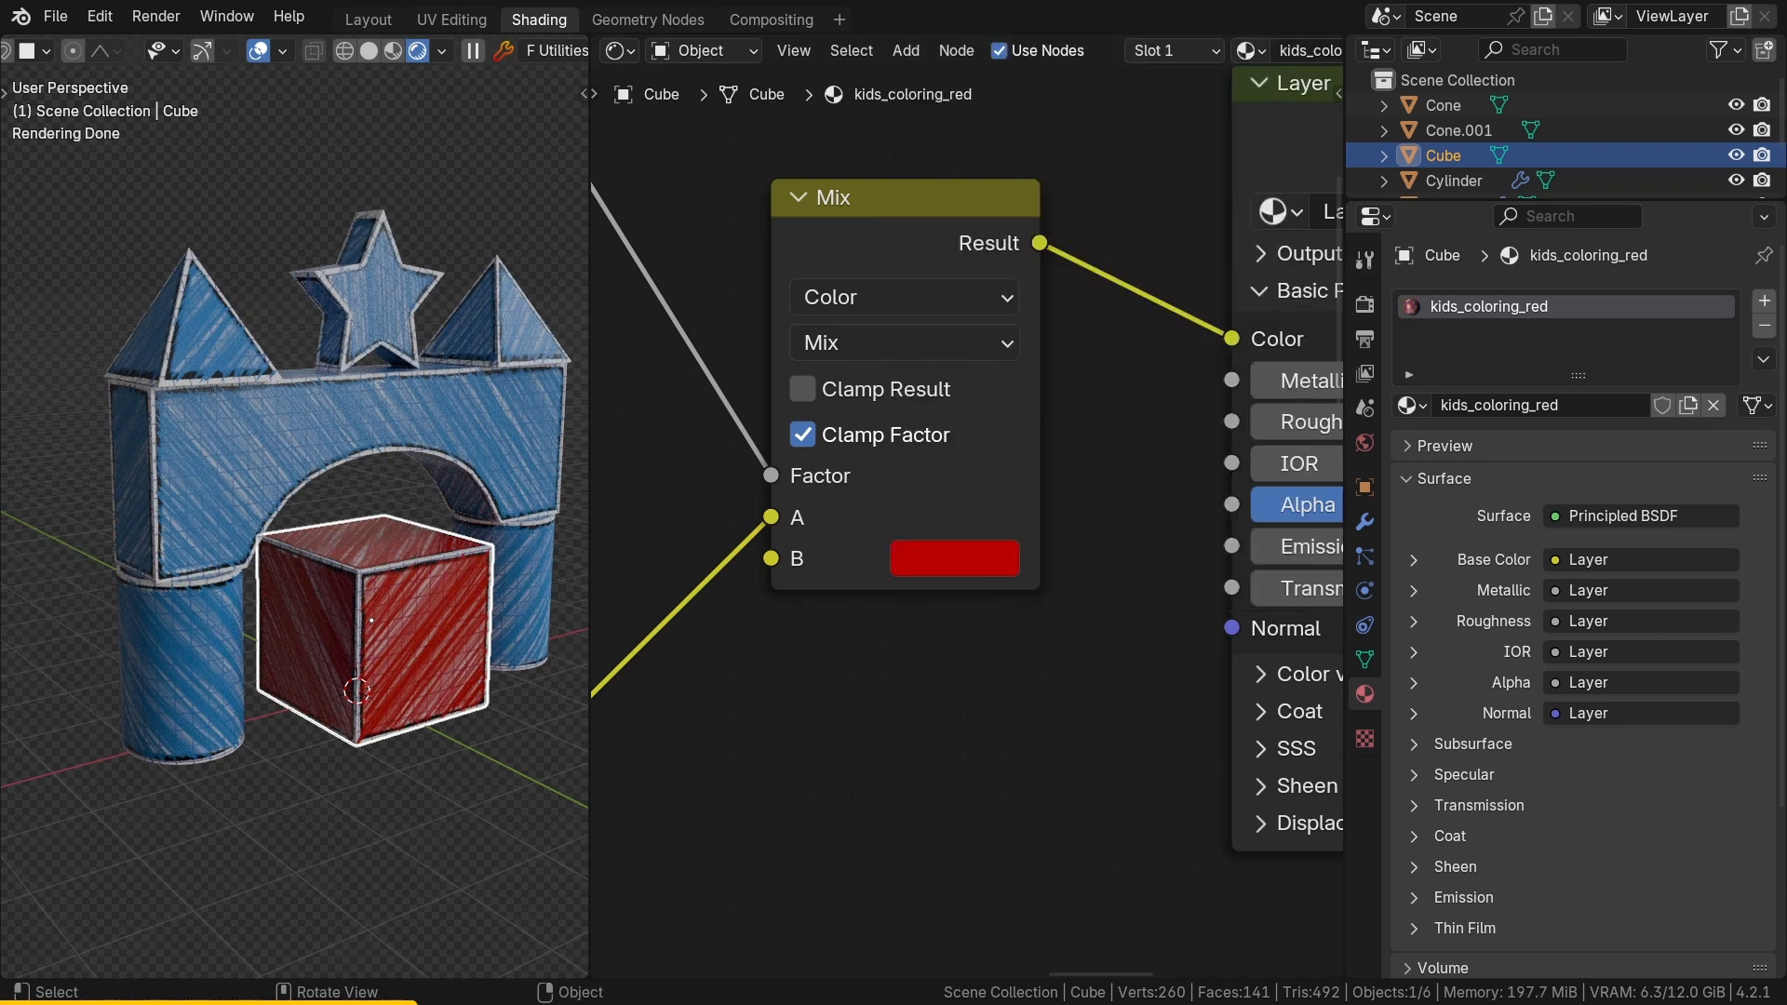
Step: Give the star its own single-user copy of the material and rename it kids_coloring_yellow
{"action": "left_click", "coordinate": [387, 281]}
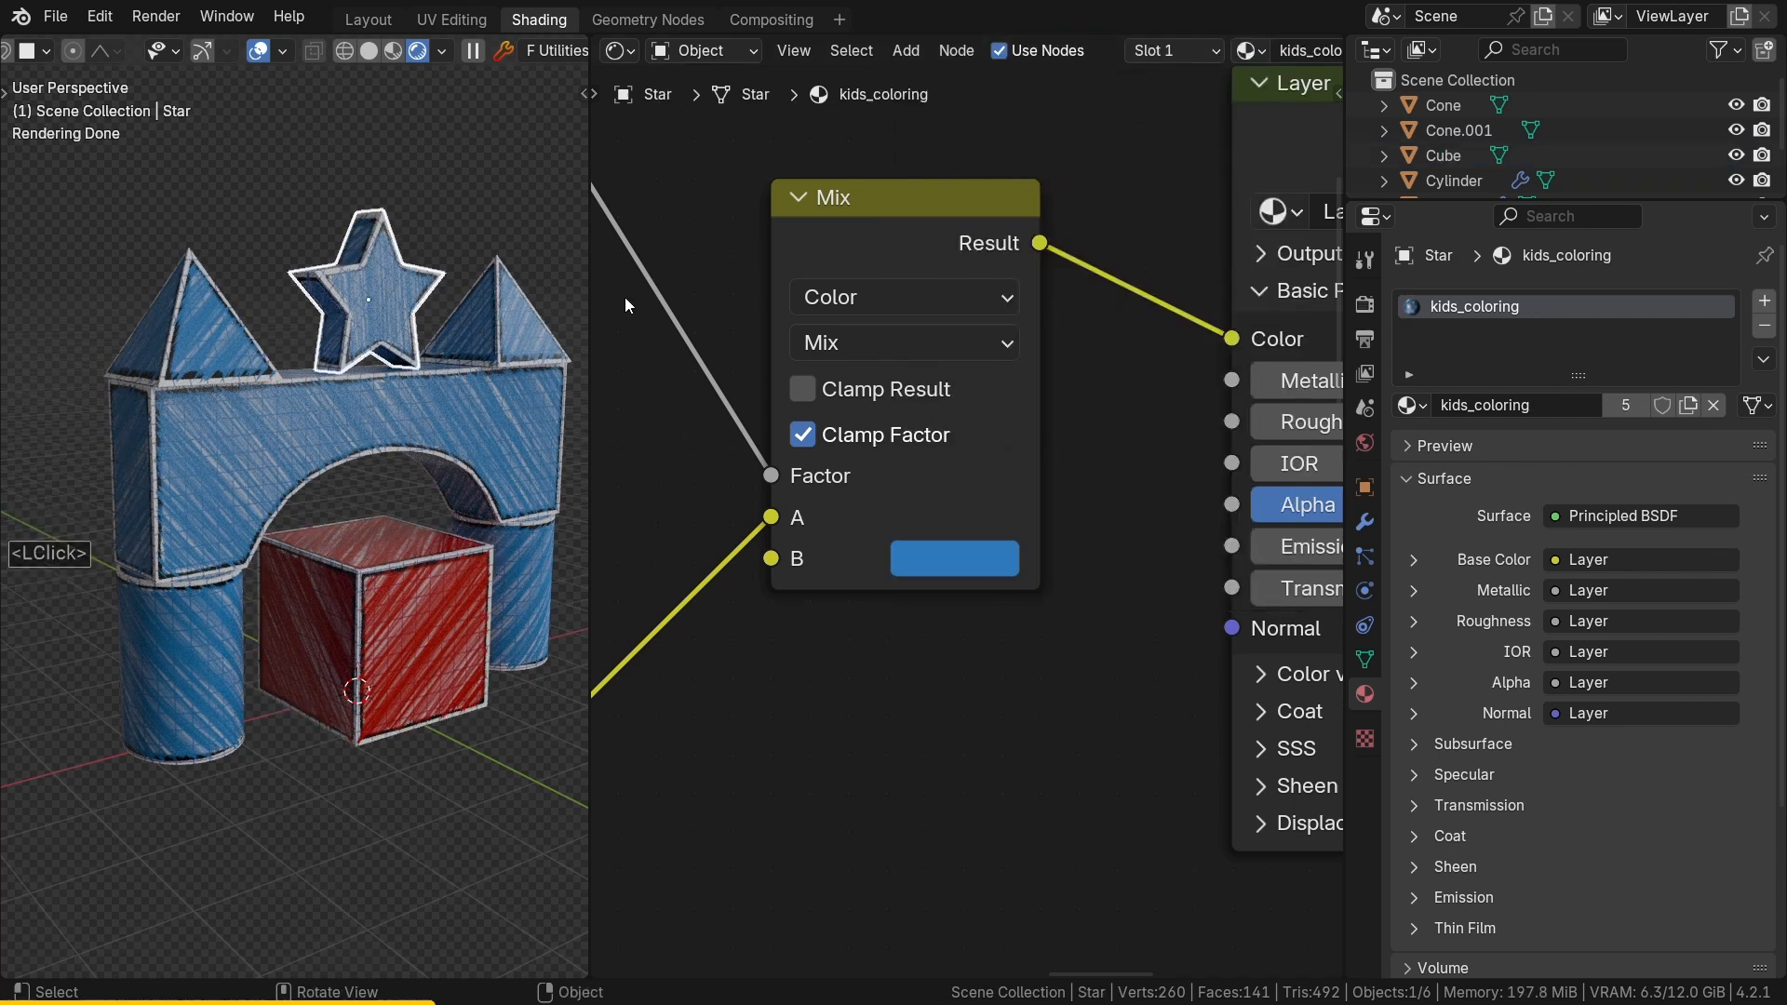
{"action": "left_click", "coordinate": [1625, 405]}
{"action": "left_click", "coordinate": [1625, 405]}
{"action": "double_click", "coordinate": [1626, 405]}
{"action": "type", "text": "_yellow"}
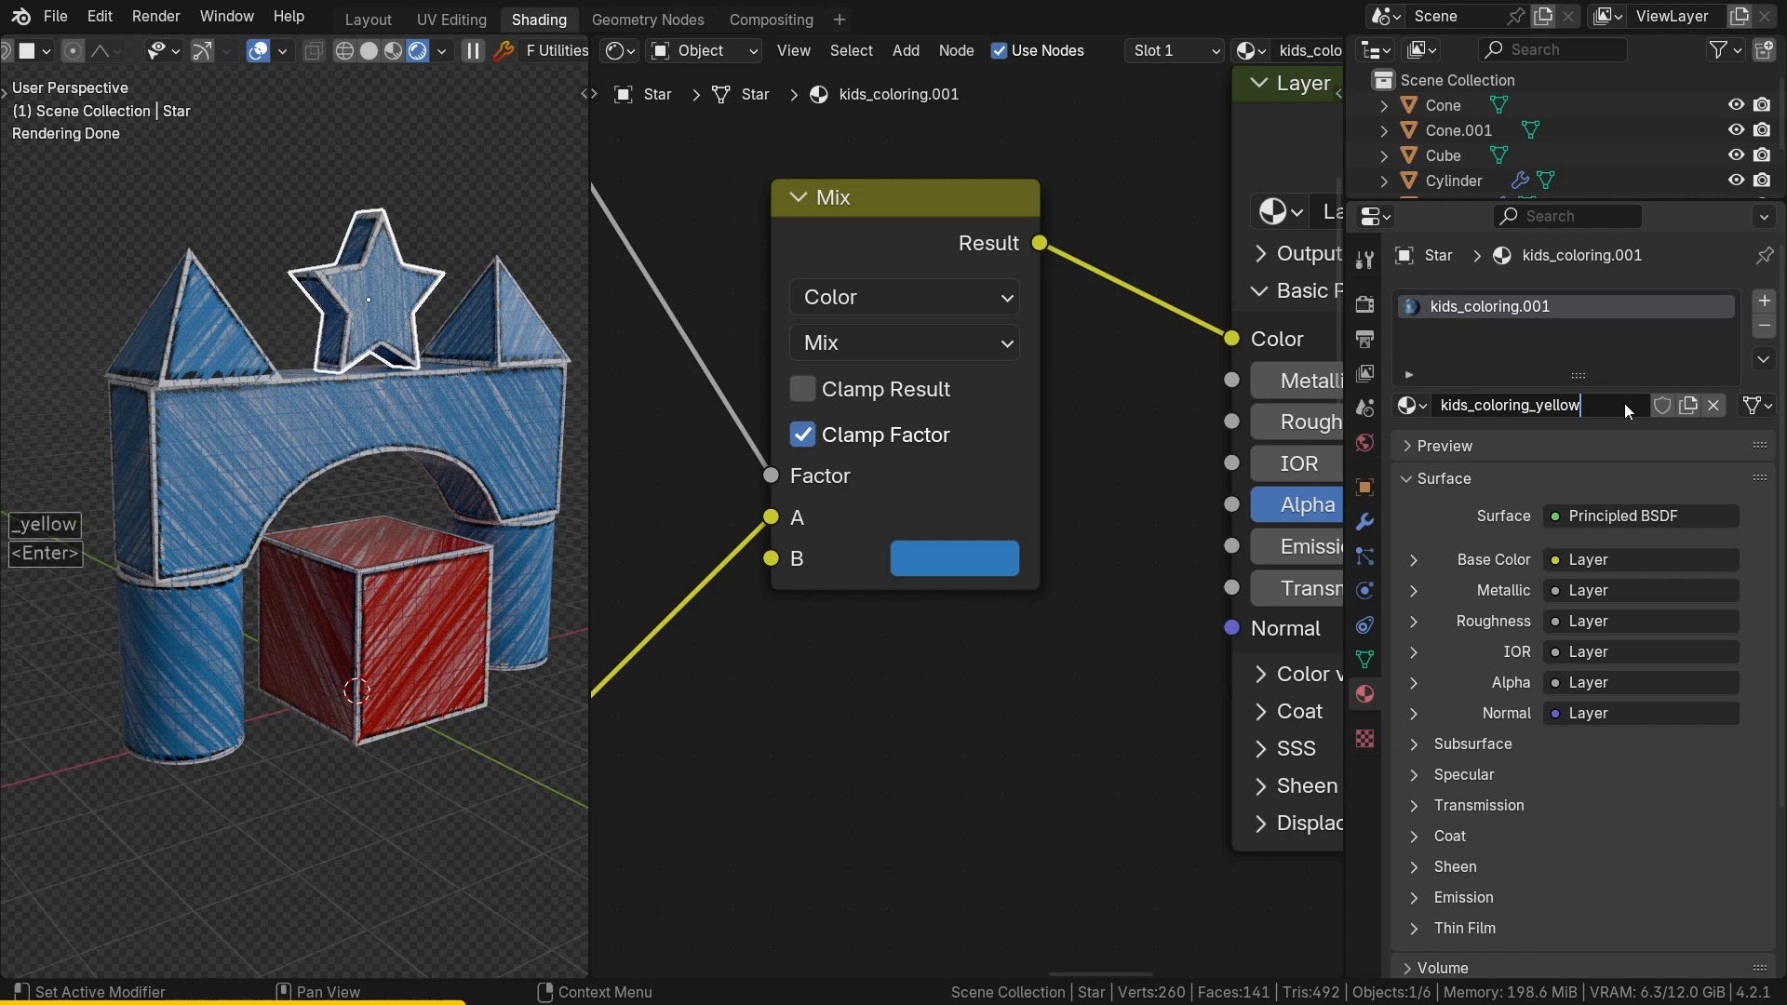
Step: Set the B color of the Mix node in the star's kids_coloring_yellow material to hex DDC717
{"action": "key", "text": "Return"}
{"action": "left_click", "coordinate": [955, 559]}
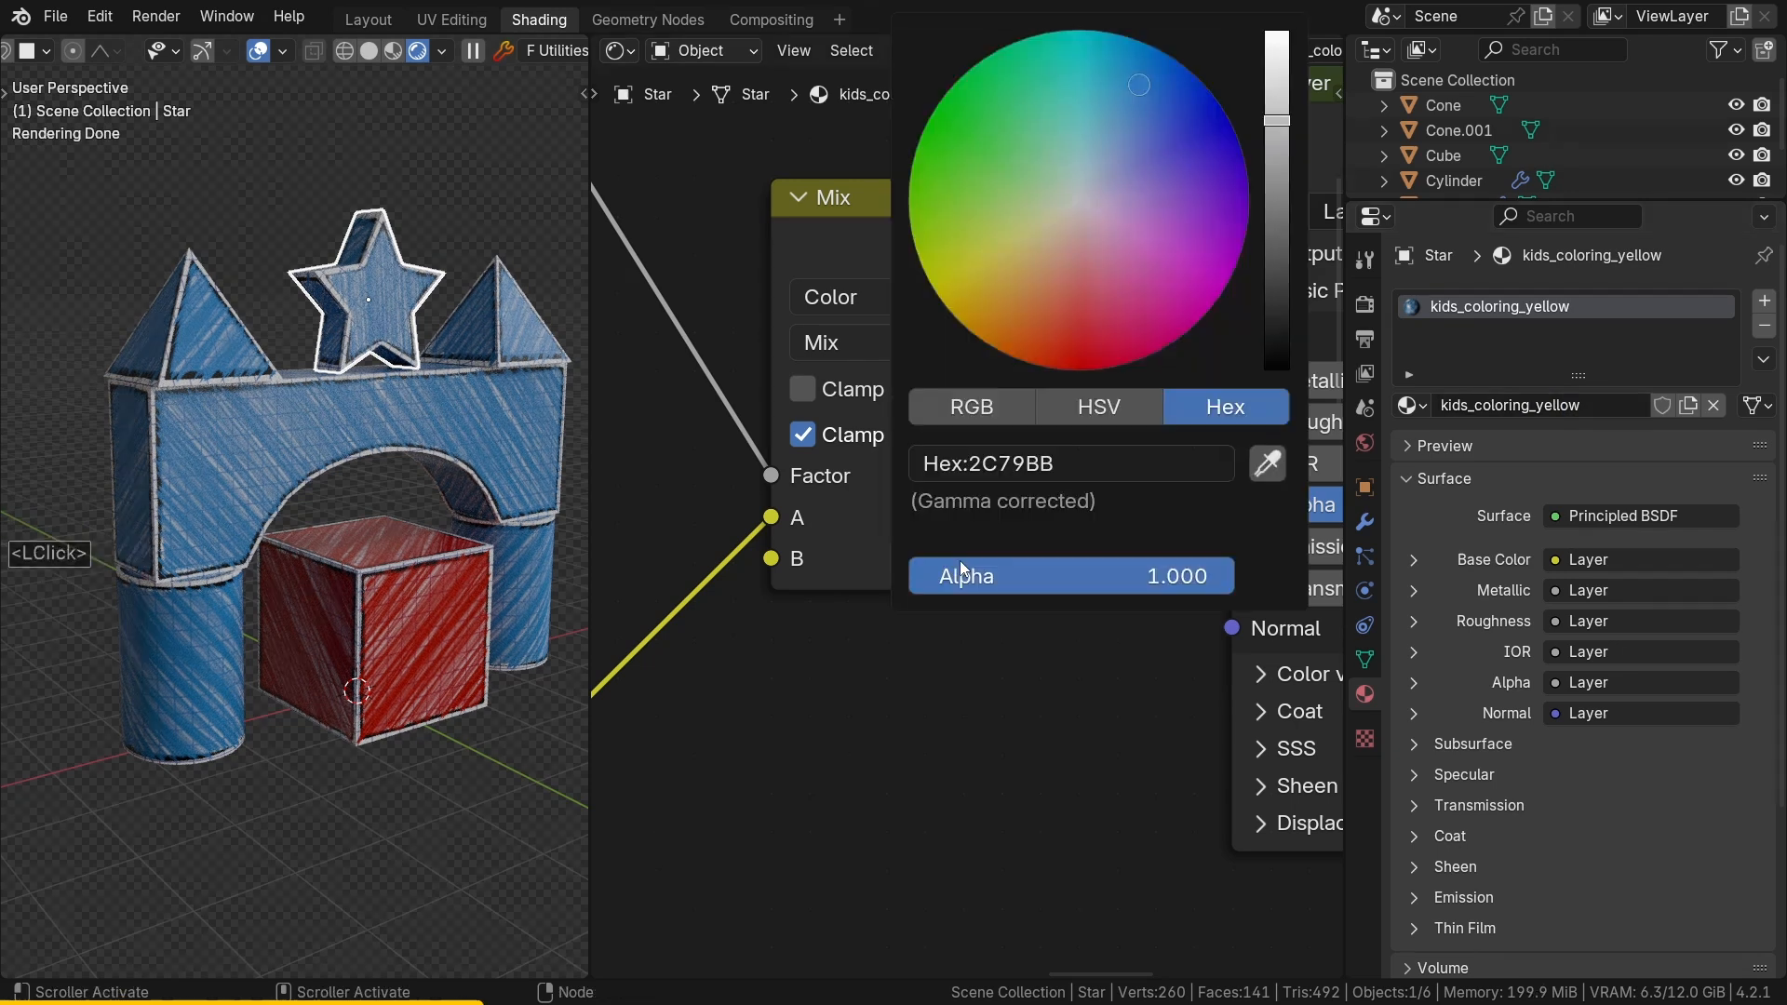
{"action": "left_click", "coordinate": [1061, 468]}
{"action": "type", "text": "DDC"}
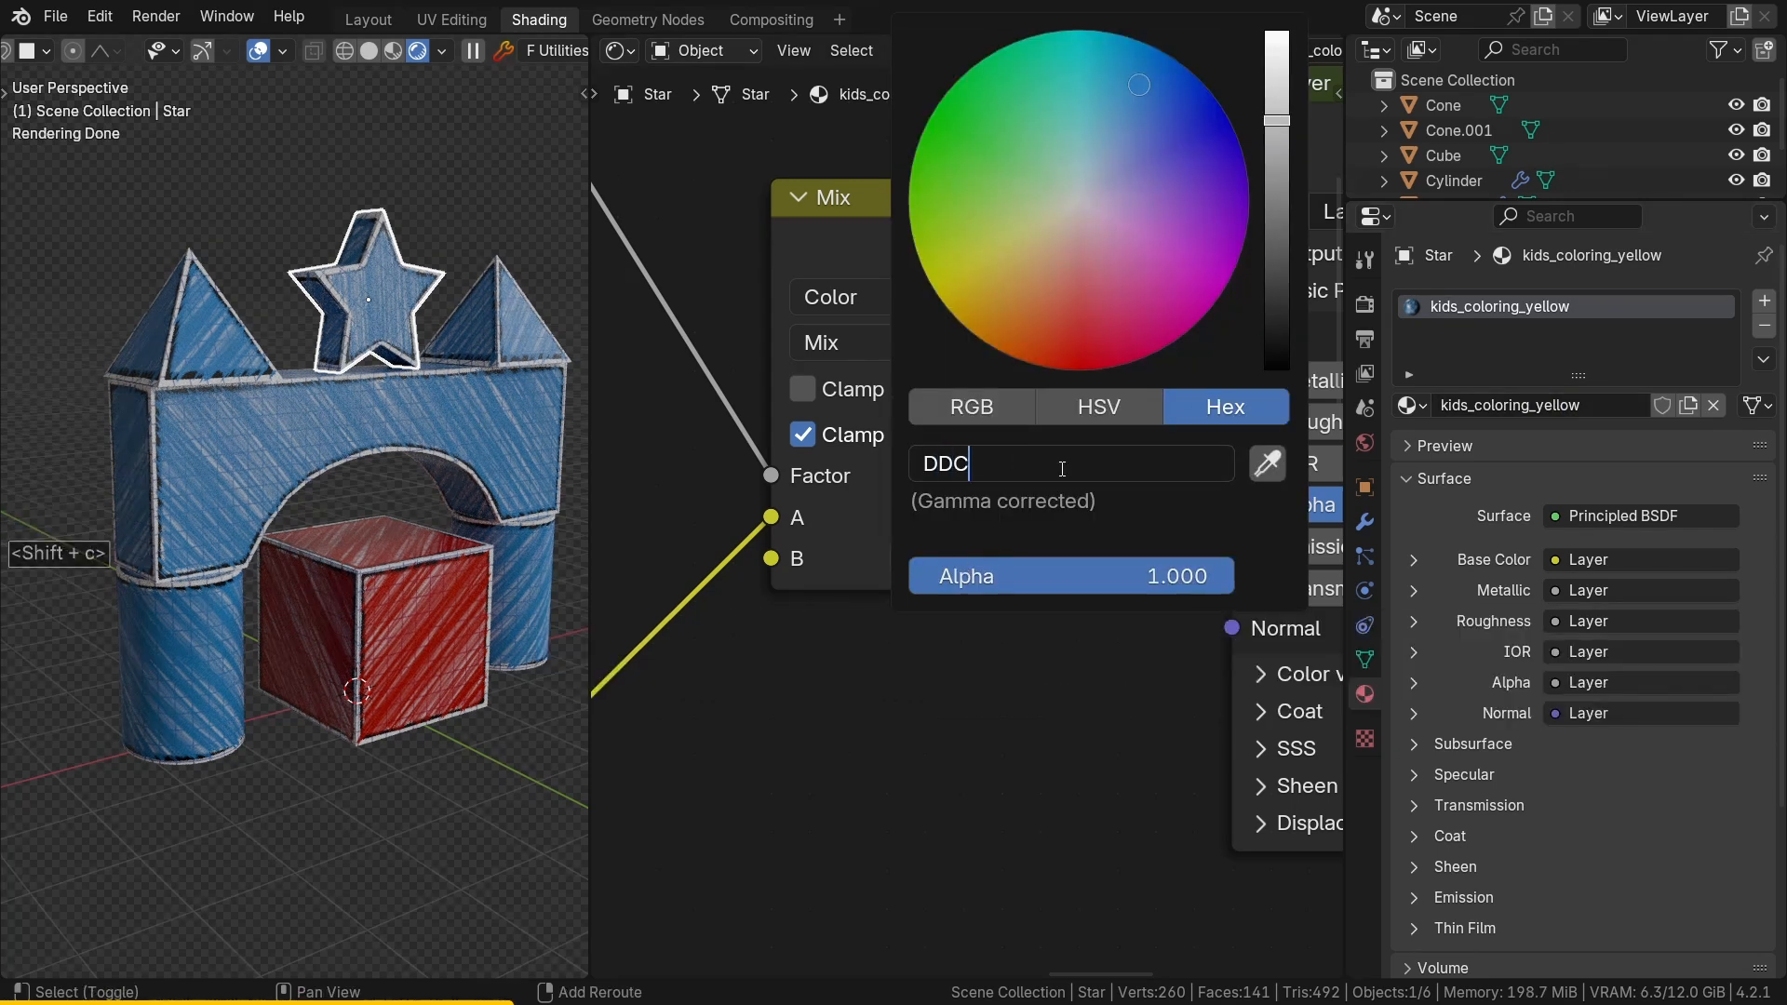
{"action": "type", "text": "717"}
{"action": "key", "text": "Return"}
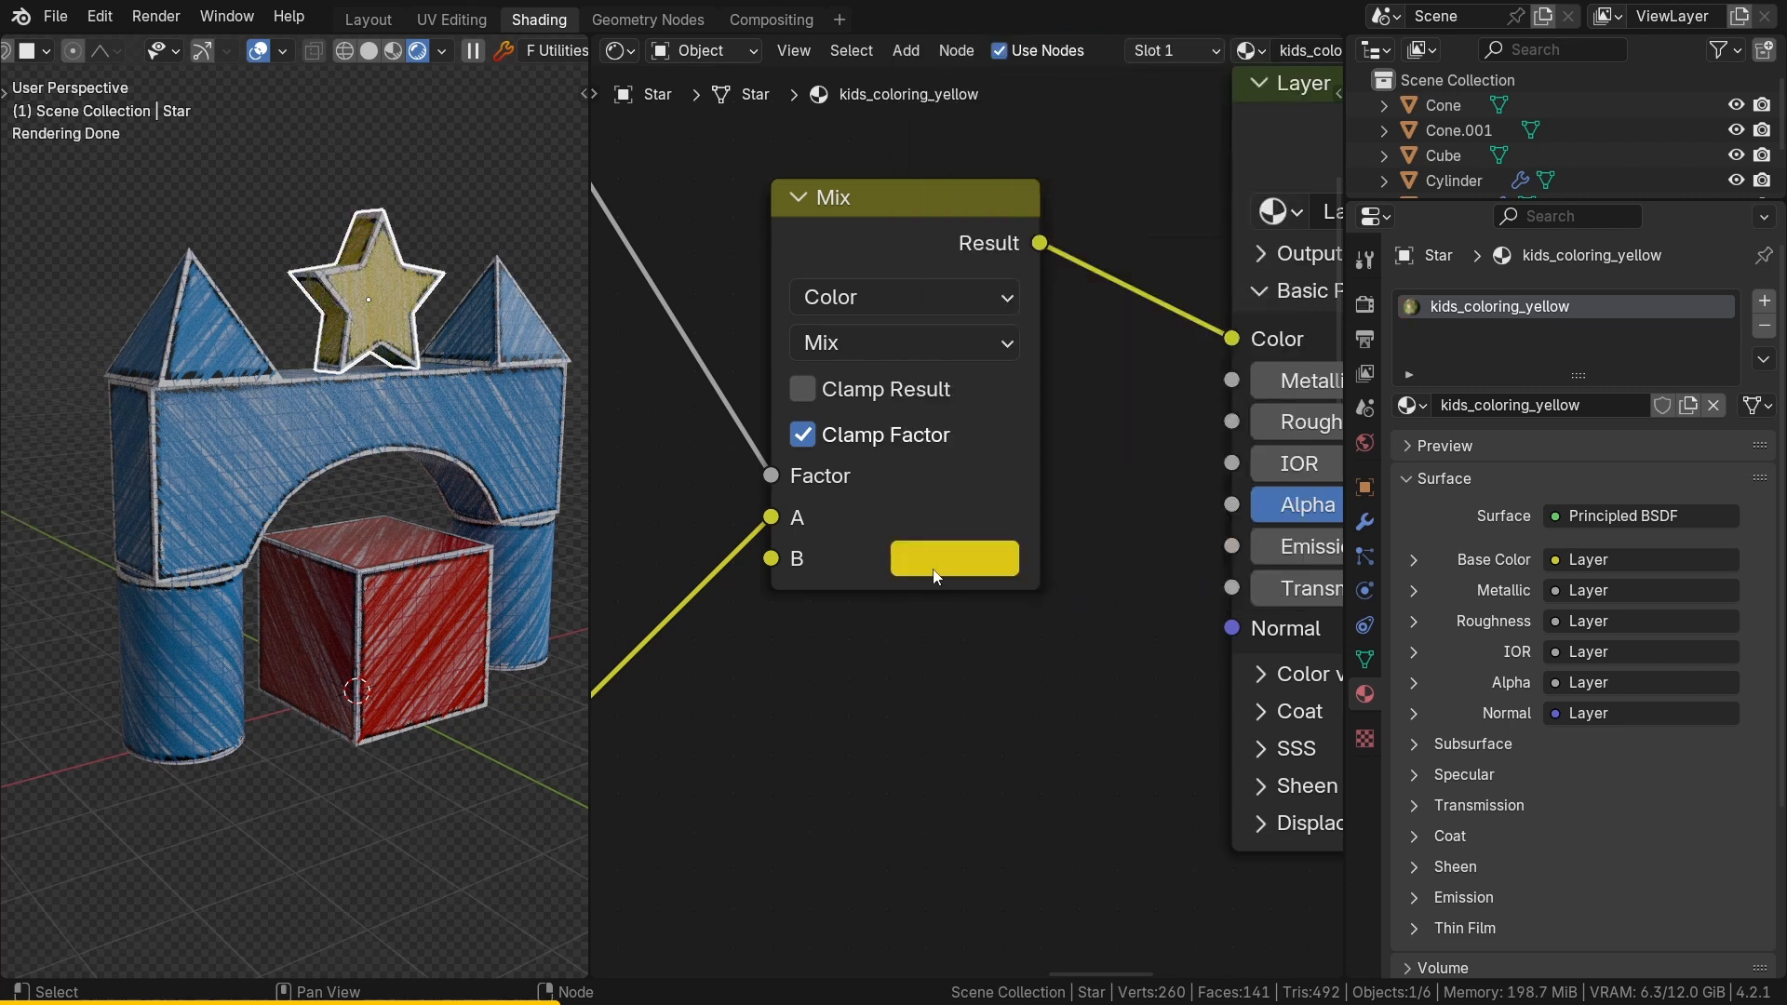
Step: Rename the material shared by the arch and the other blue castle parts kids_coloring_blue
{"action": "middle_click_drag", "start_coordinate": [884, 474], "coordinate": [1328, 602], "text": "ctrl"}
{"action": "left_click", "coordinate": [527, 447]}
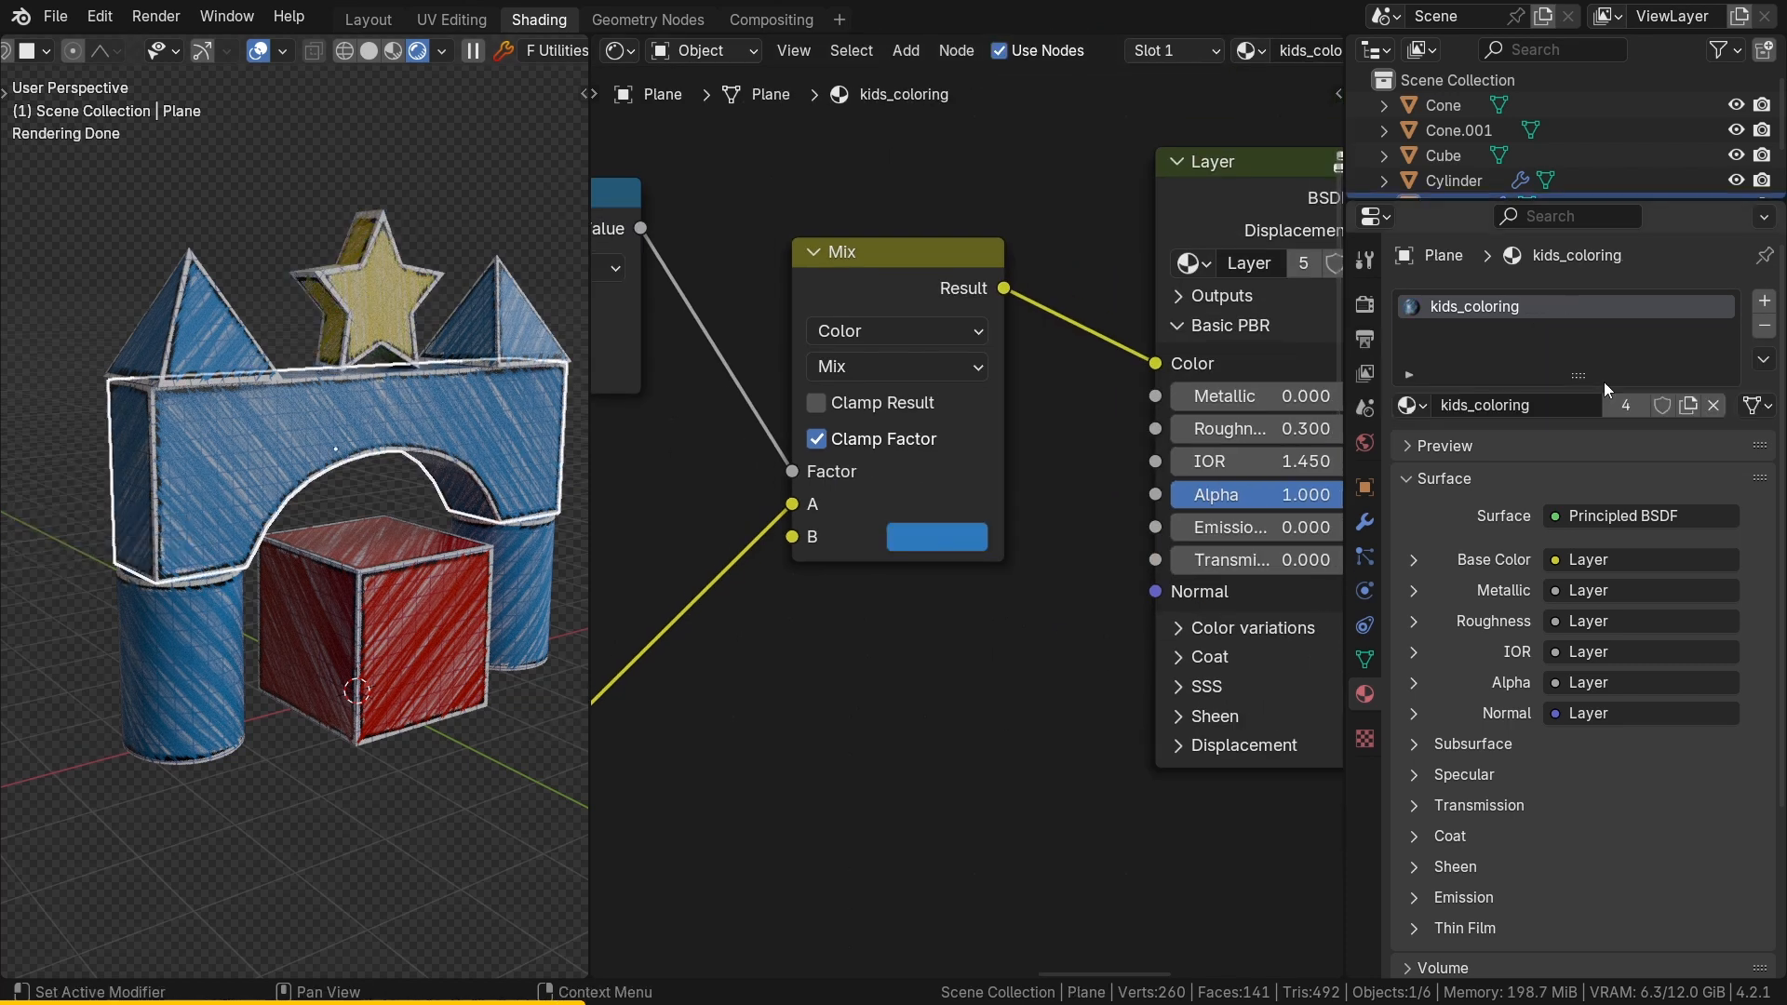
{"action": "double_click", "coordinate": [1572, 306]}
{"action": "type", "text": "_blue"}
{"action": "key", "text": "Return"}
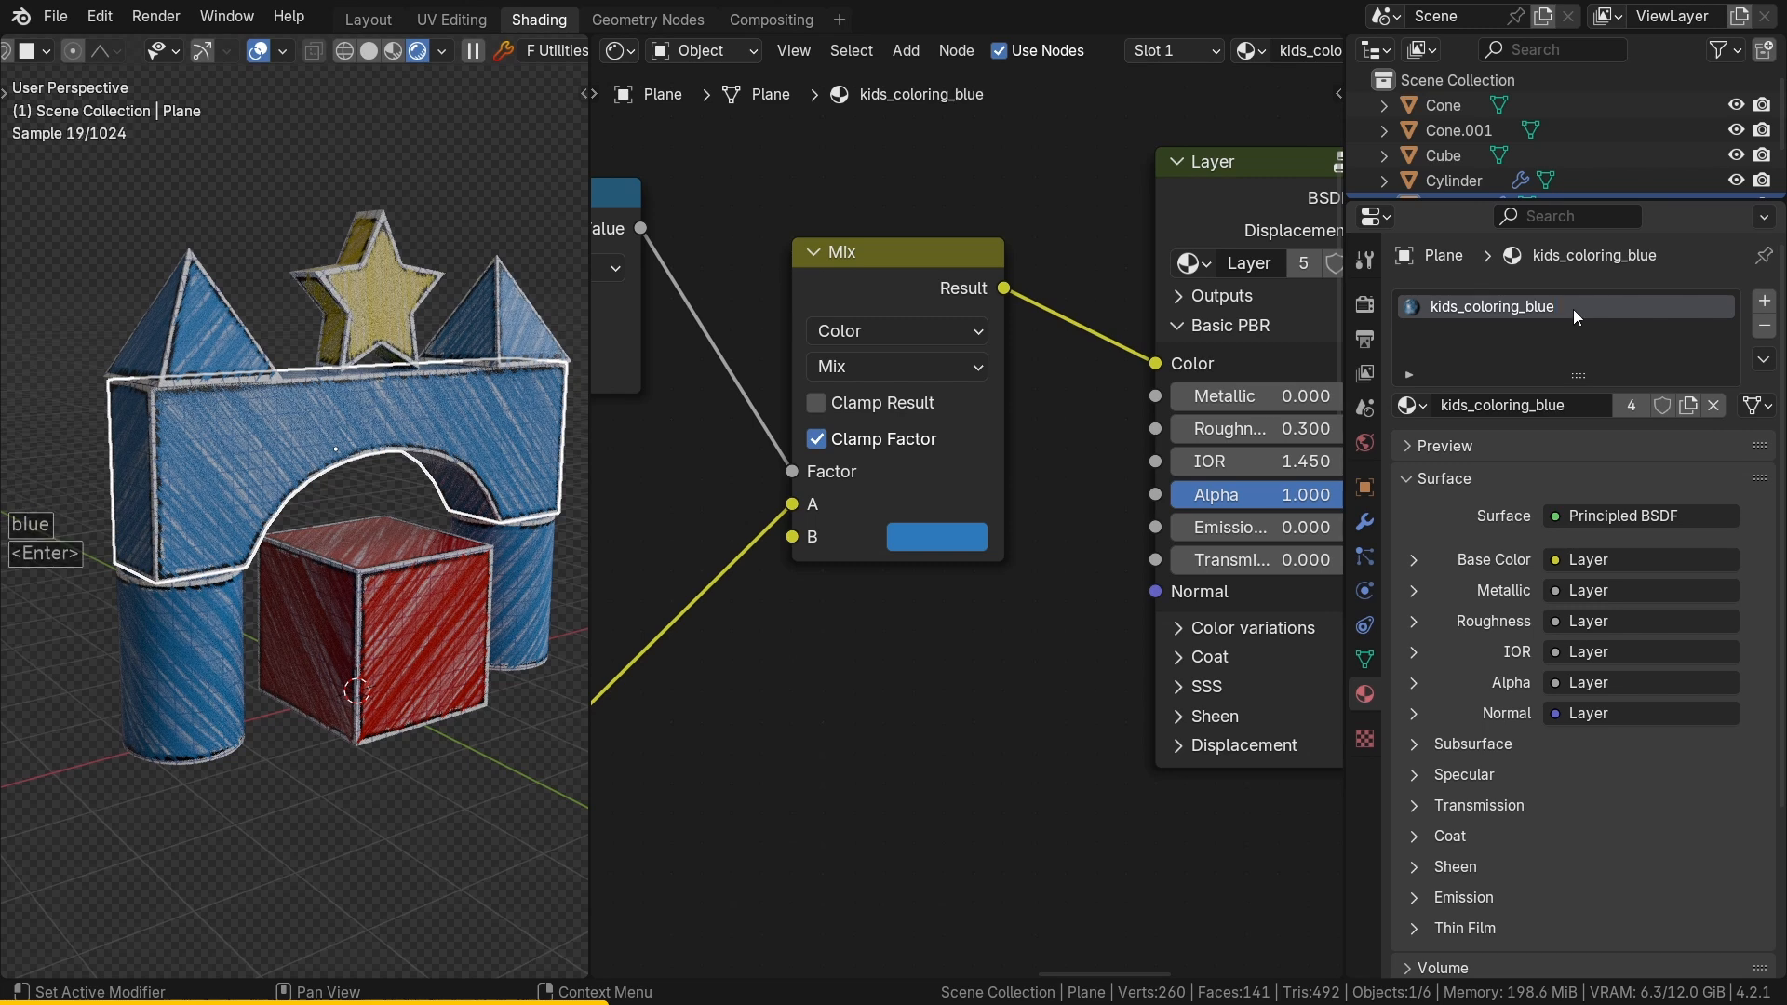
Step: Make room between the Layer and Principled BSDF nodes in the star's material and insert a Mix Layers node there
{"action": "left_click", "coordinate": [400, 315]}
{"action": "middle_click_drag", "start_coordinate": [796, 393], "coordinate": [949, 479], "text": "ctrl"}
{"action": "middle_click_drag", "start_coordinate": [949, 465], "coordinate": [1001, 368], "text": "ctrl"}
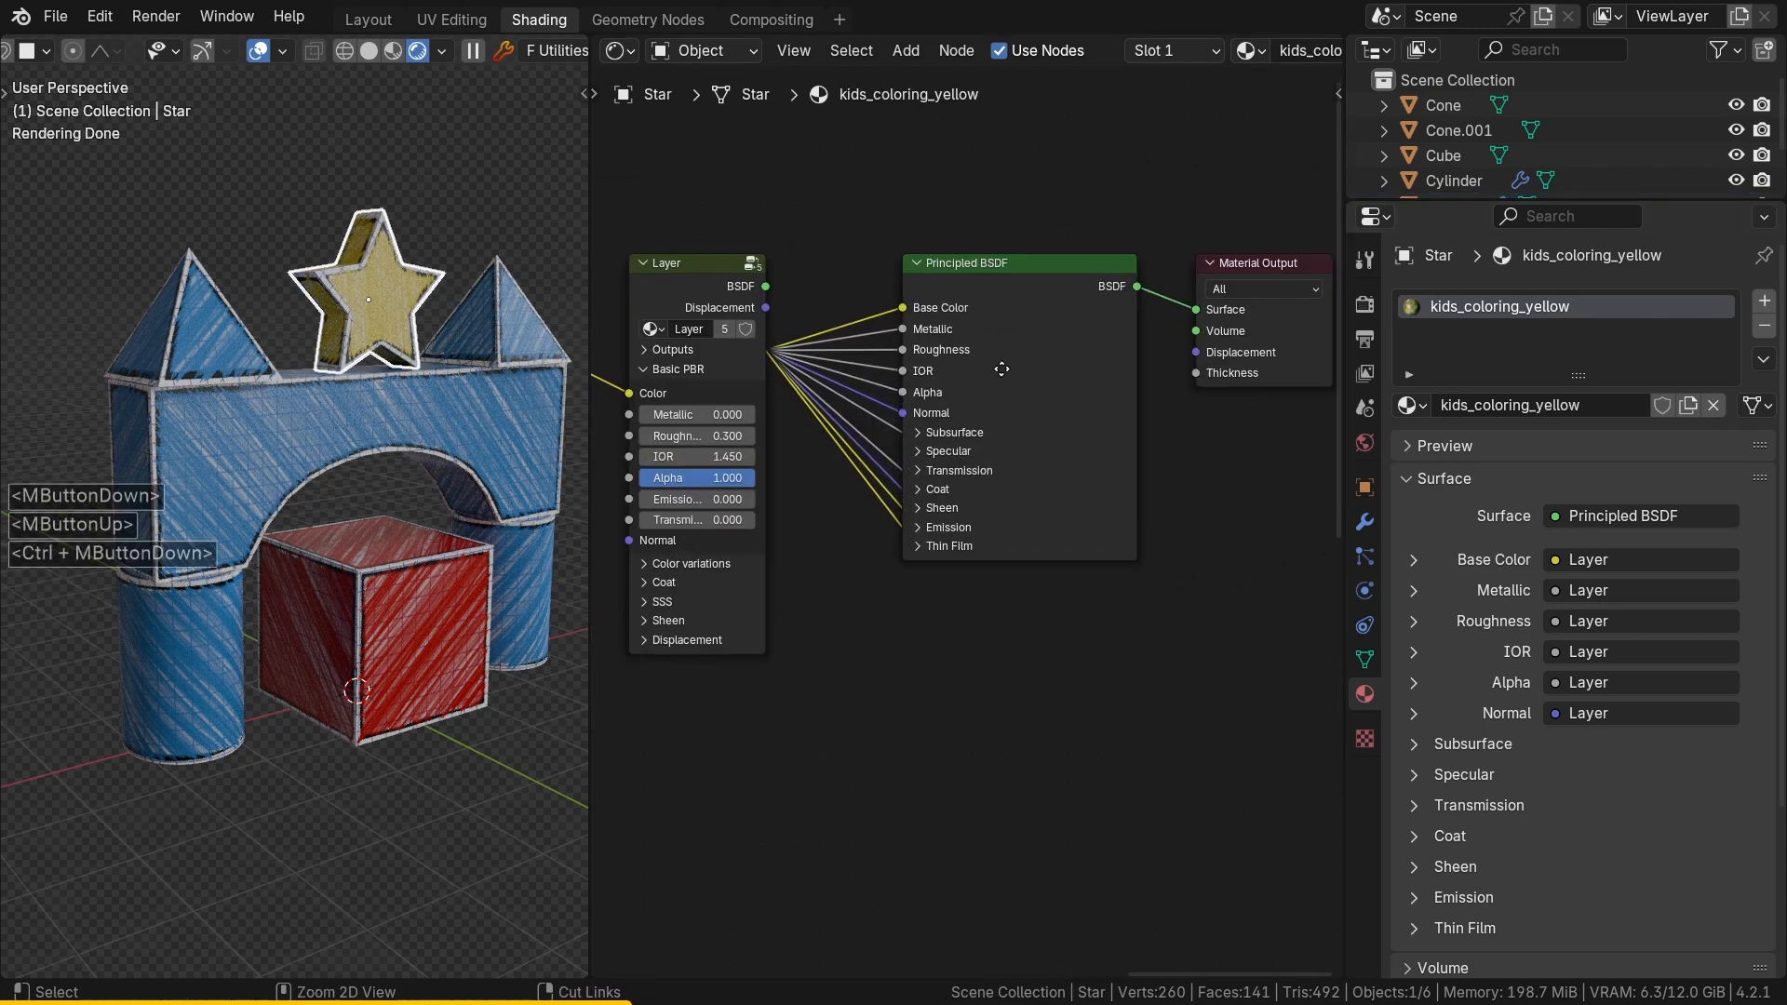
{"action": "left_click_drag", "start_coordinate": [1033, 154], "coordinate": [1247, 321]}
{"action": "left_click_drag", "start_coordinate": [1052, 265], "coordinate": [1132, 265]}
{"action": "left_click_drag", "start_coordinate": [1344, 289], "coordinate": [1749, 288]}
{"action": "left_click_drag", "start_coordinate": [1302, 265], "coordinate": [1528, 271]}
{"action": "key", "text": "f"}
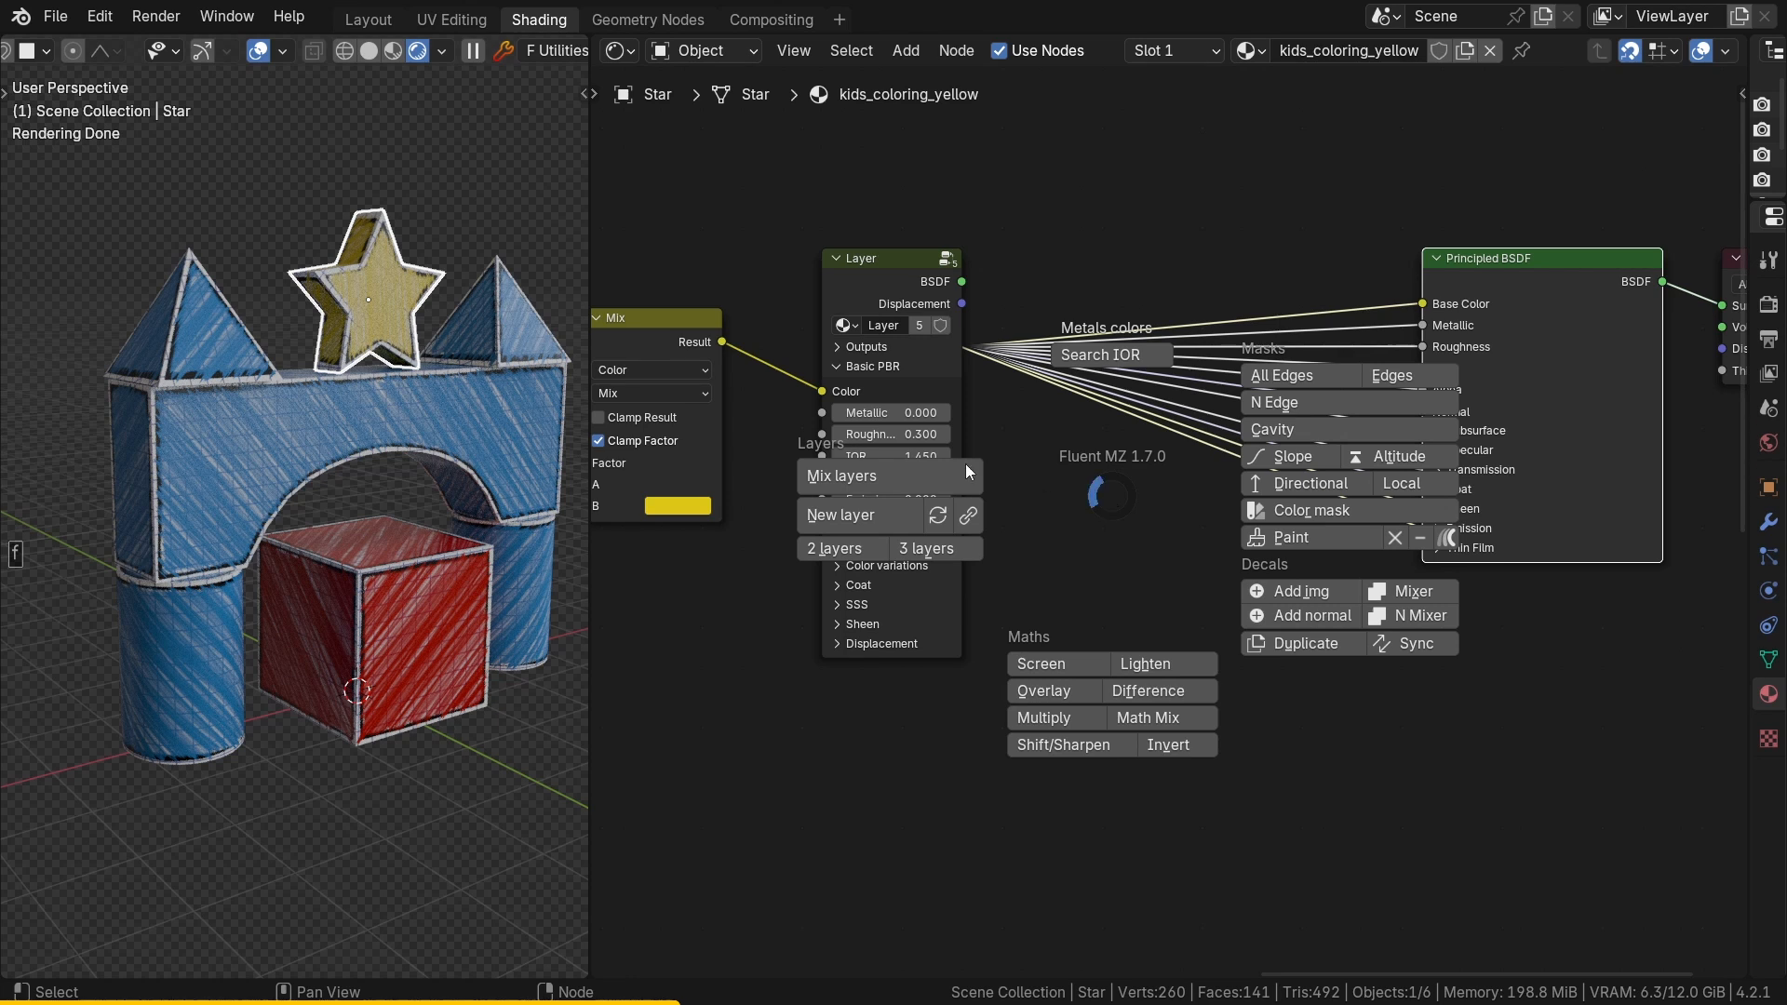
{"action": "left_click", "coordinate": [908, 479]}
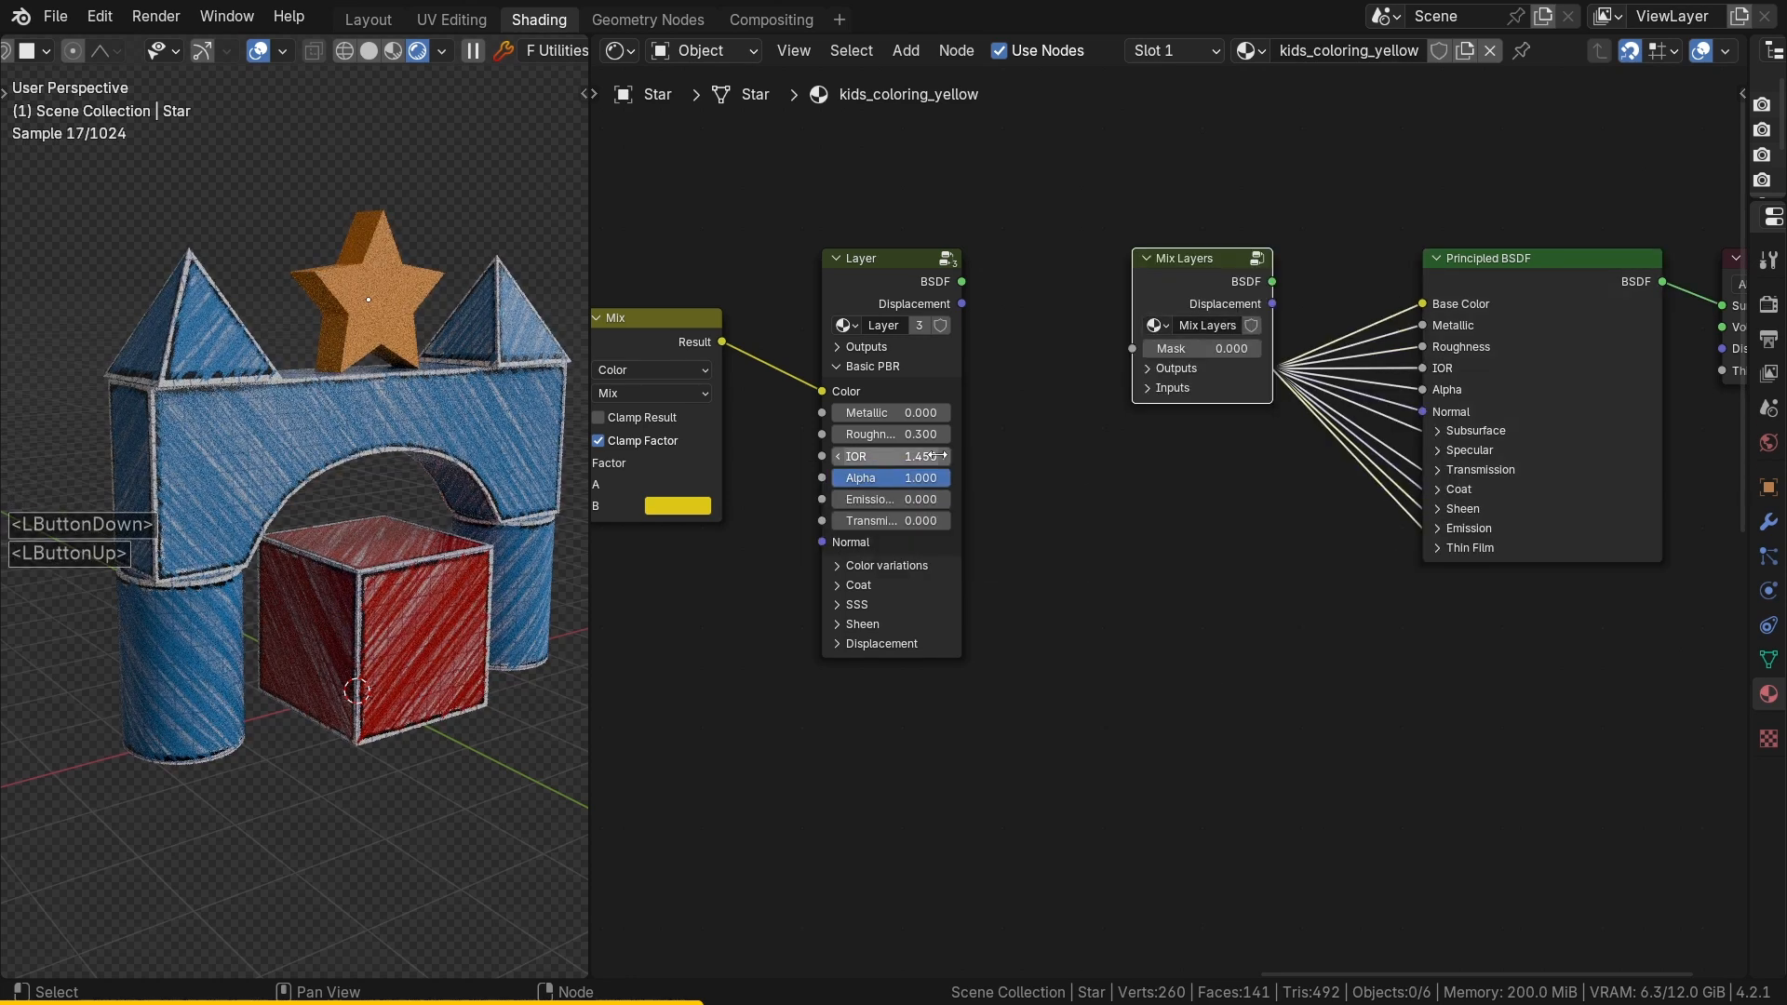
Step: Link the star's Layer node to Mix Layers, then add a second linked Layer node below the first
{"action": "left_click", "coordinate": [897, 278]}
{"action": "left_click", "coordinate": [1157, 281], "text": "shift"}
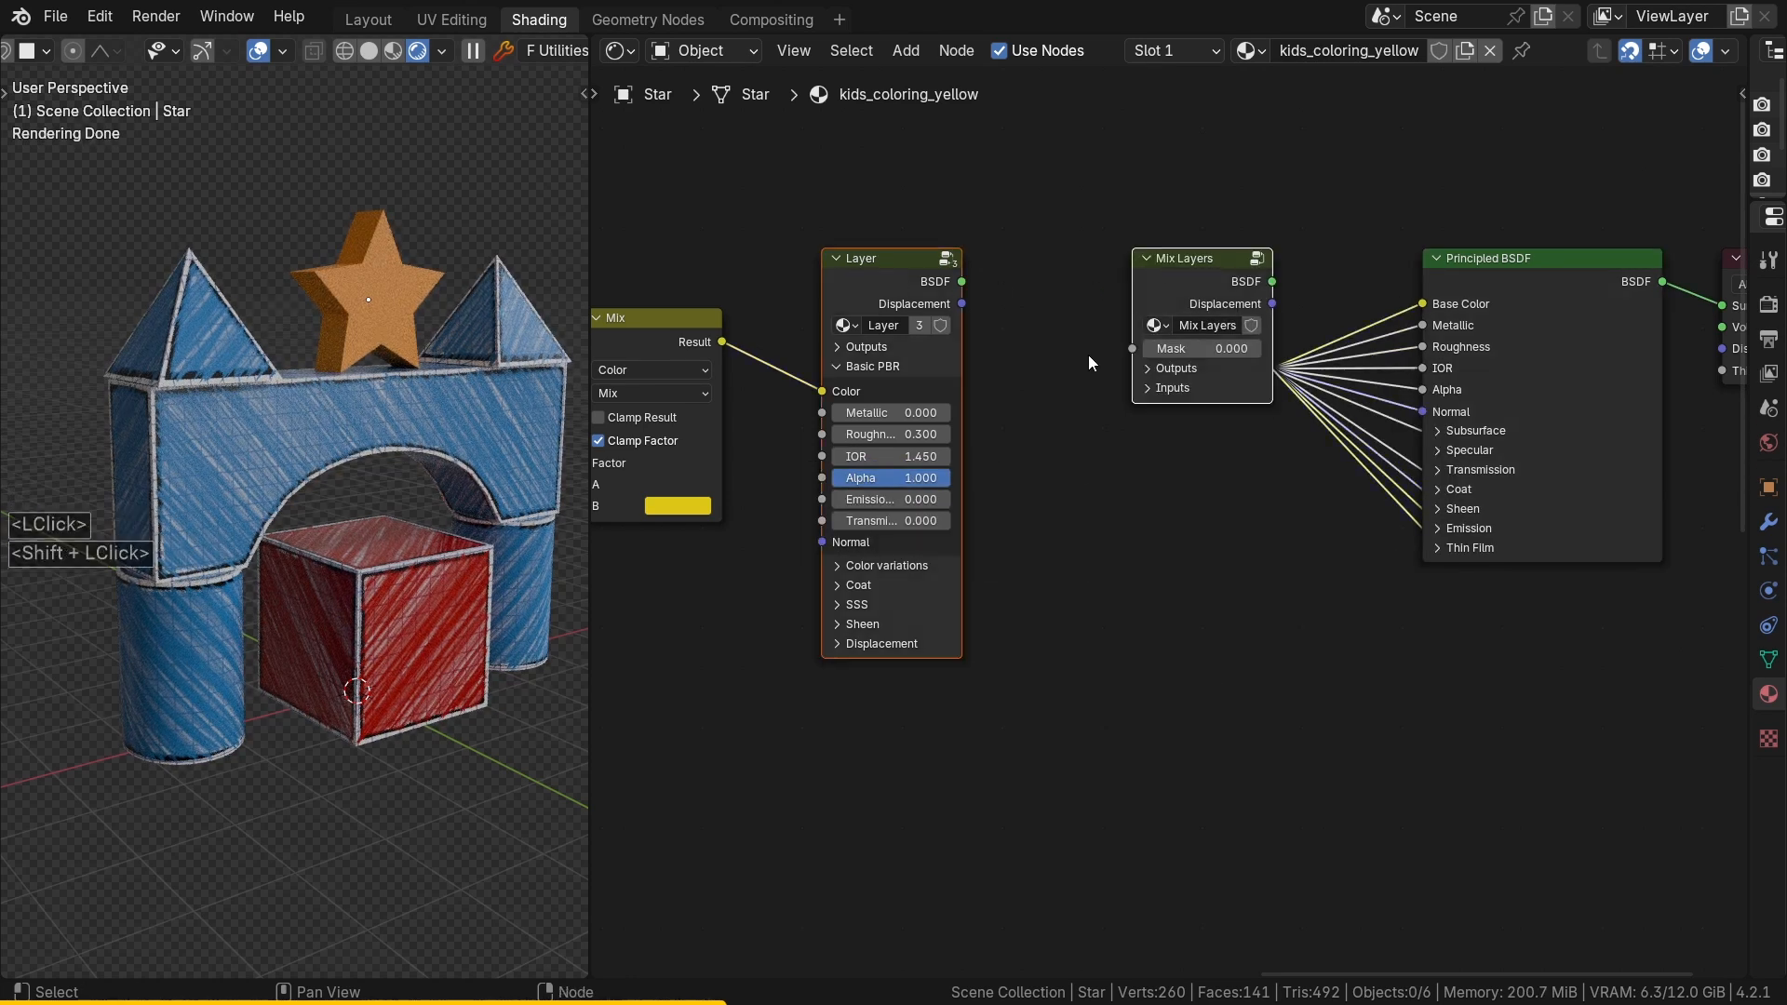
{"action": "key", "text": "f"}
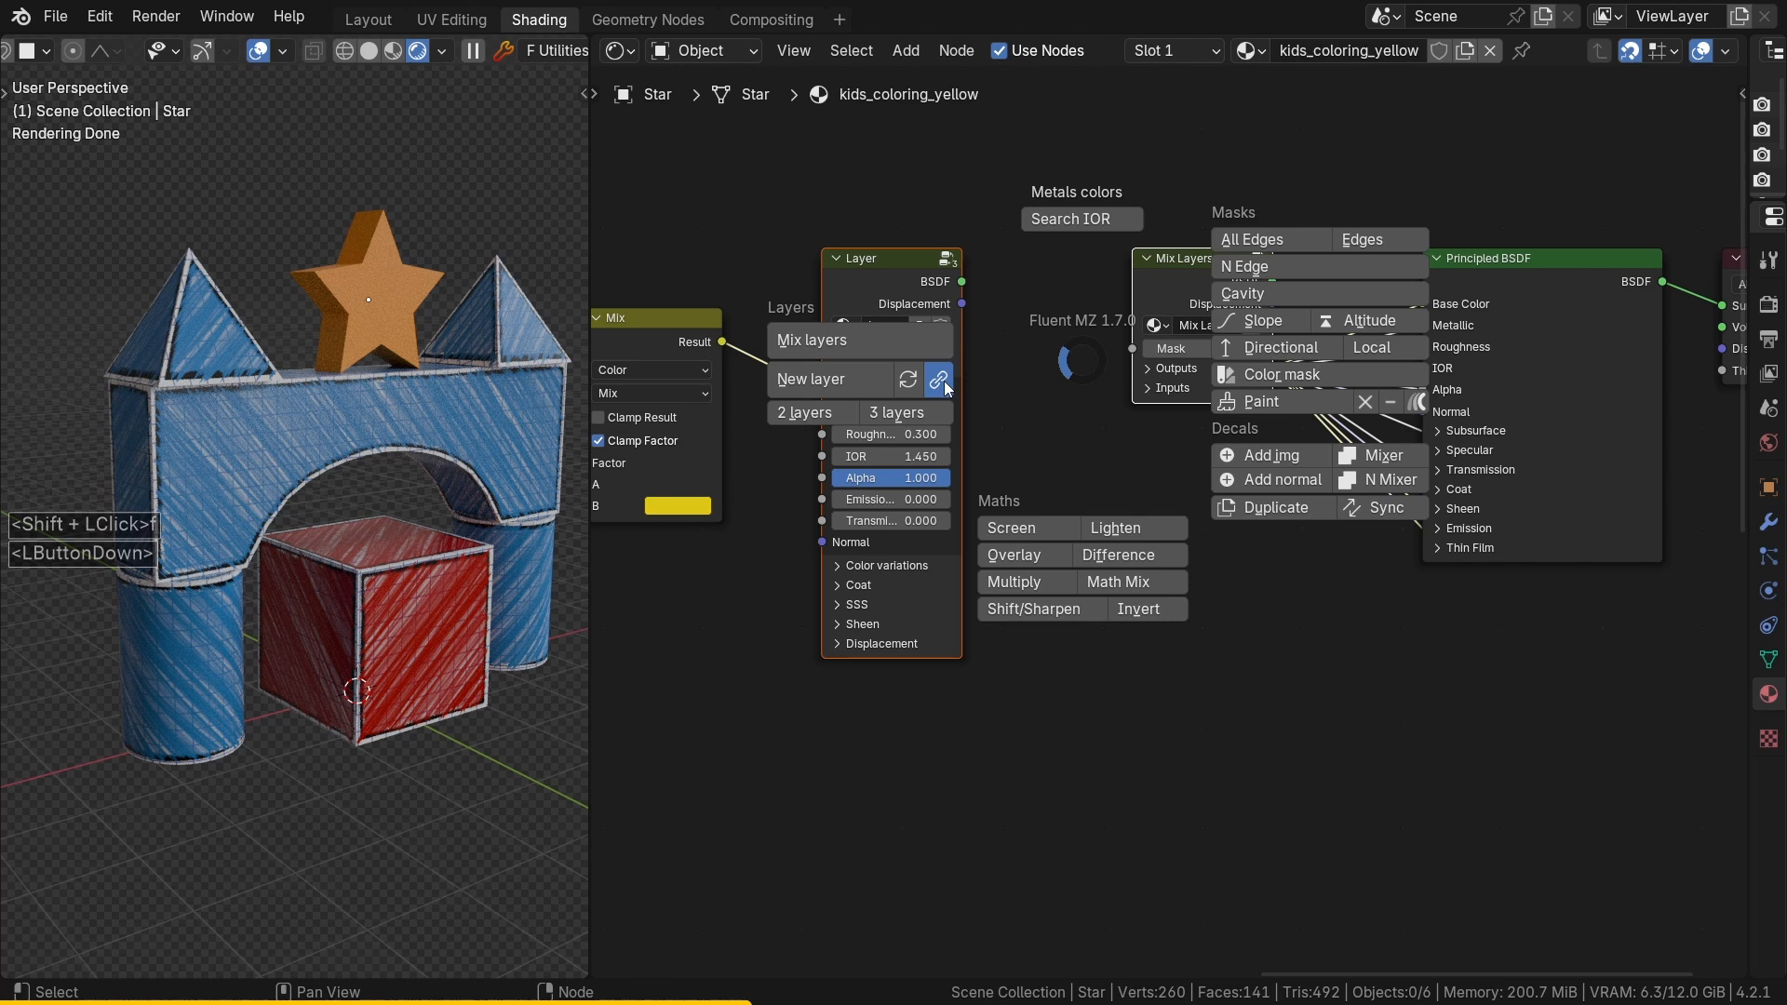
{"action": "left_click", "coordinate": [944, 382]}
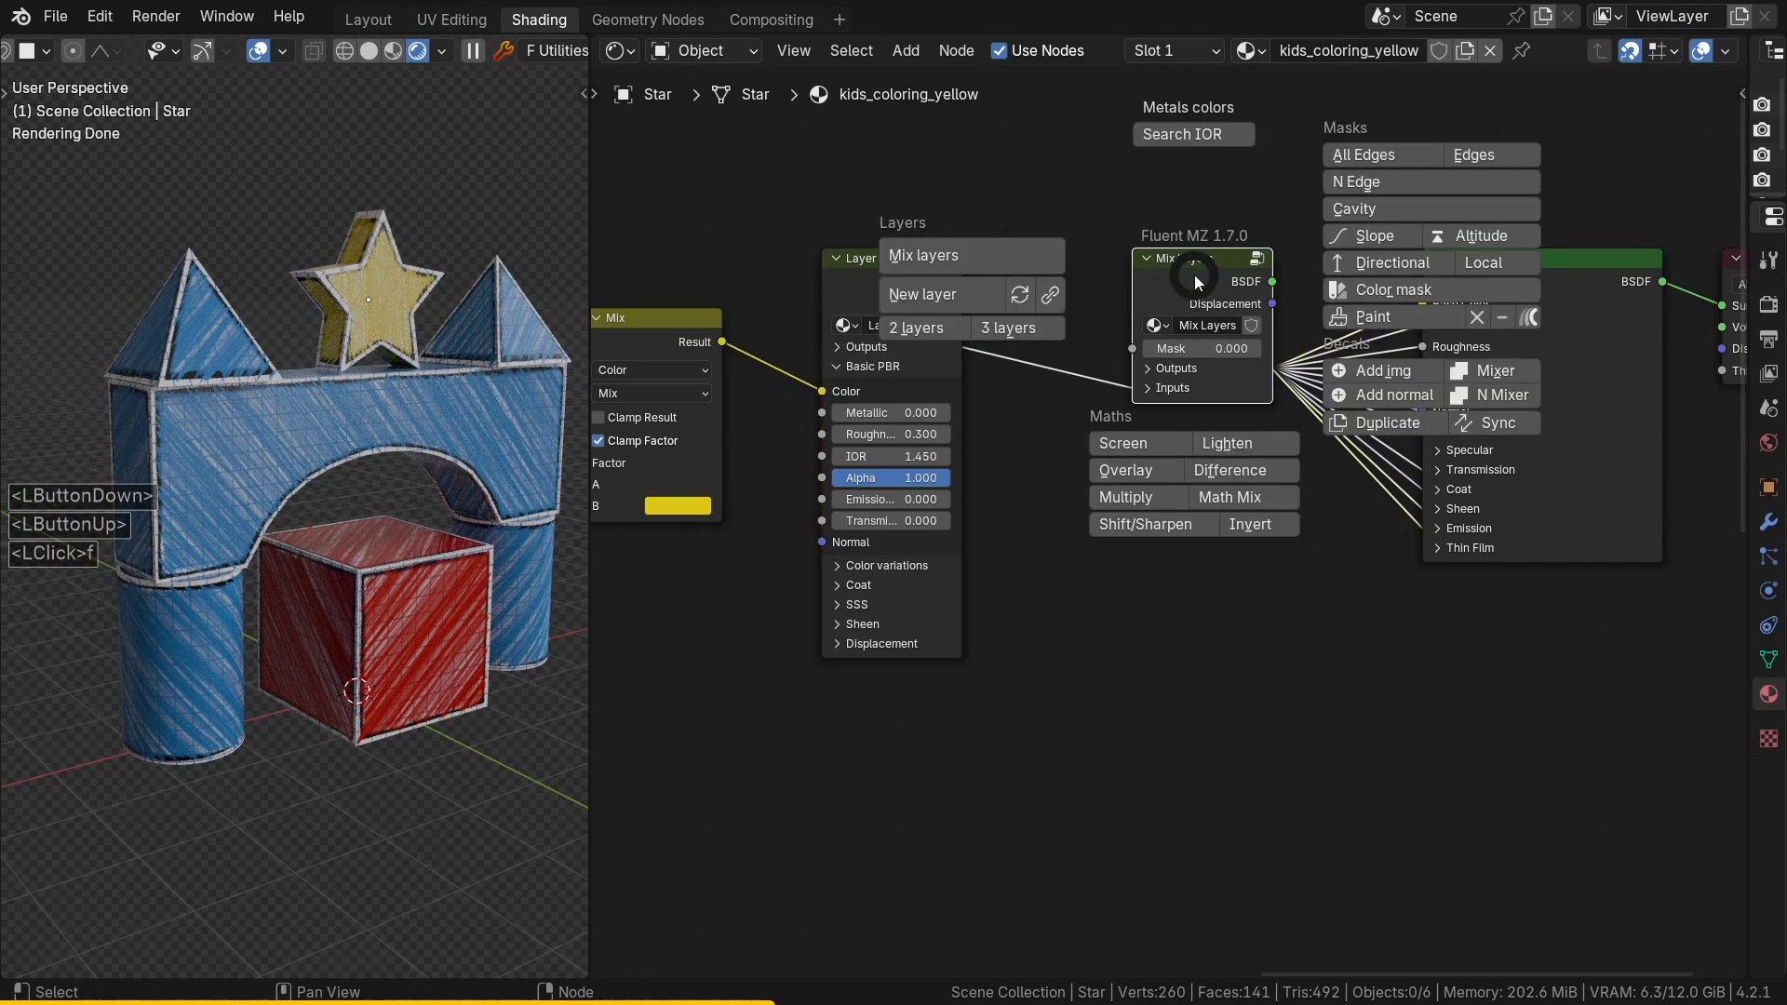
{"action": "left_click", "coordinate": [922, 294]}
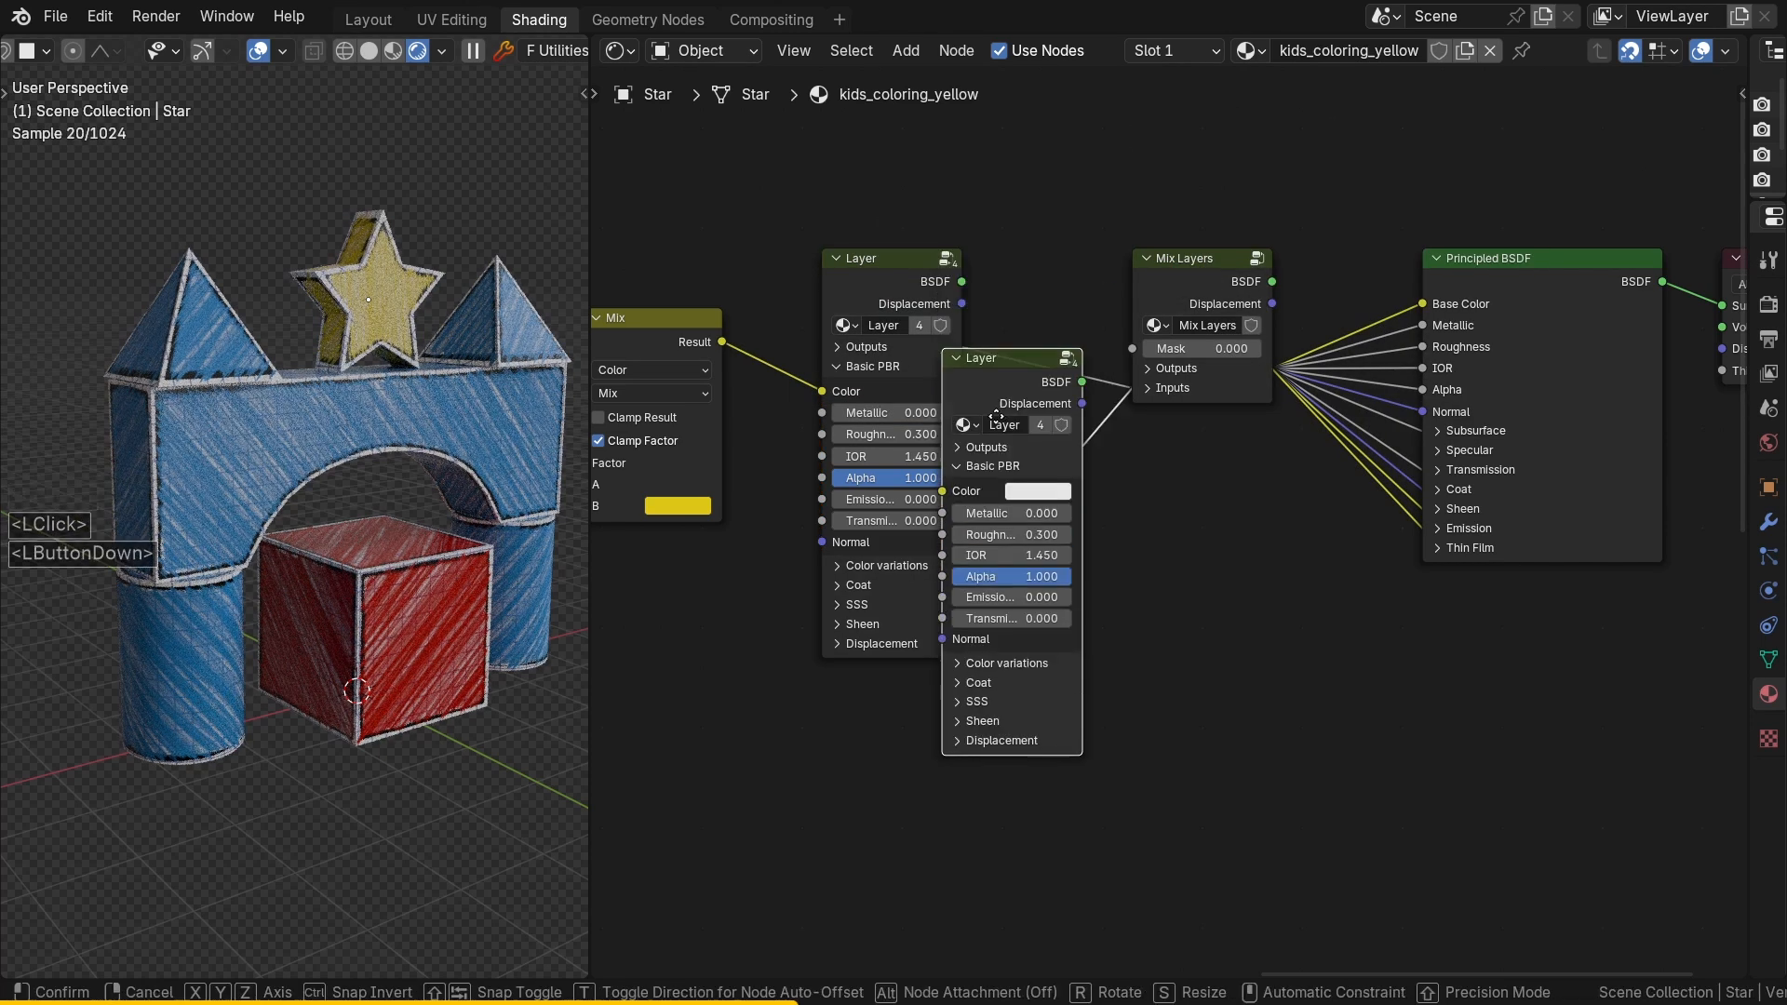
{"action": "left_click_drag", "start_coordinate": [996, 417], "coordinate": [886, 696]}
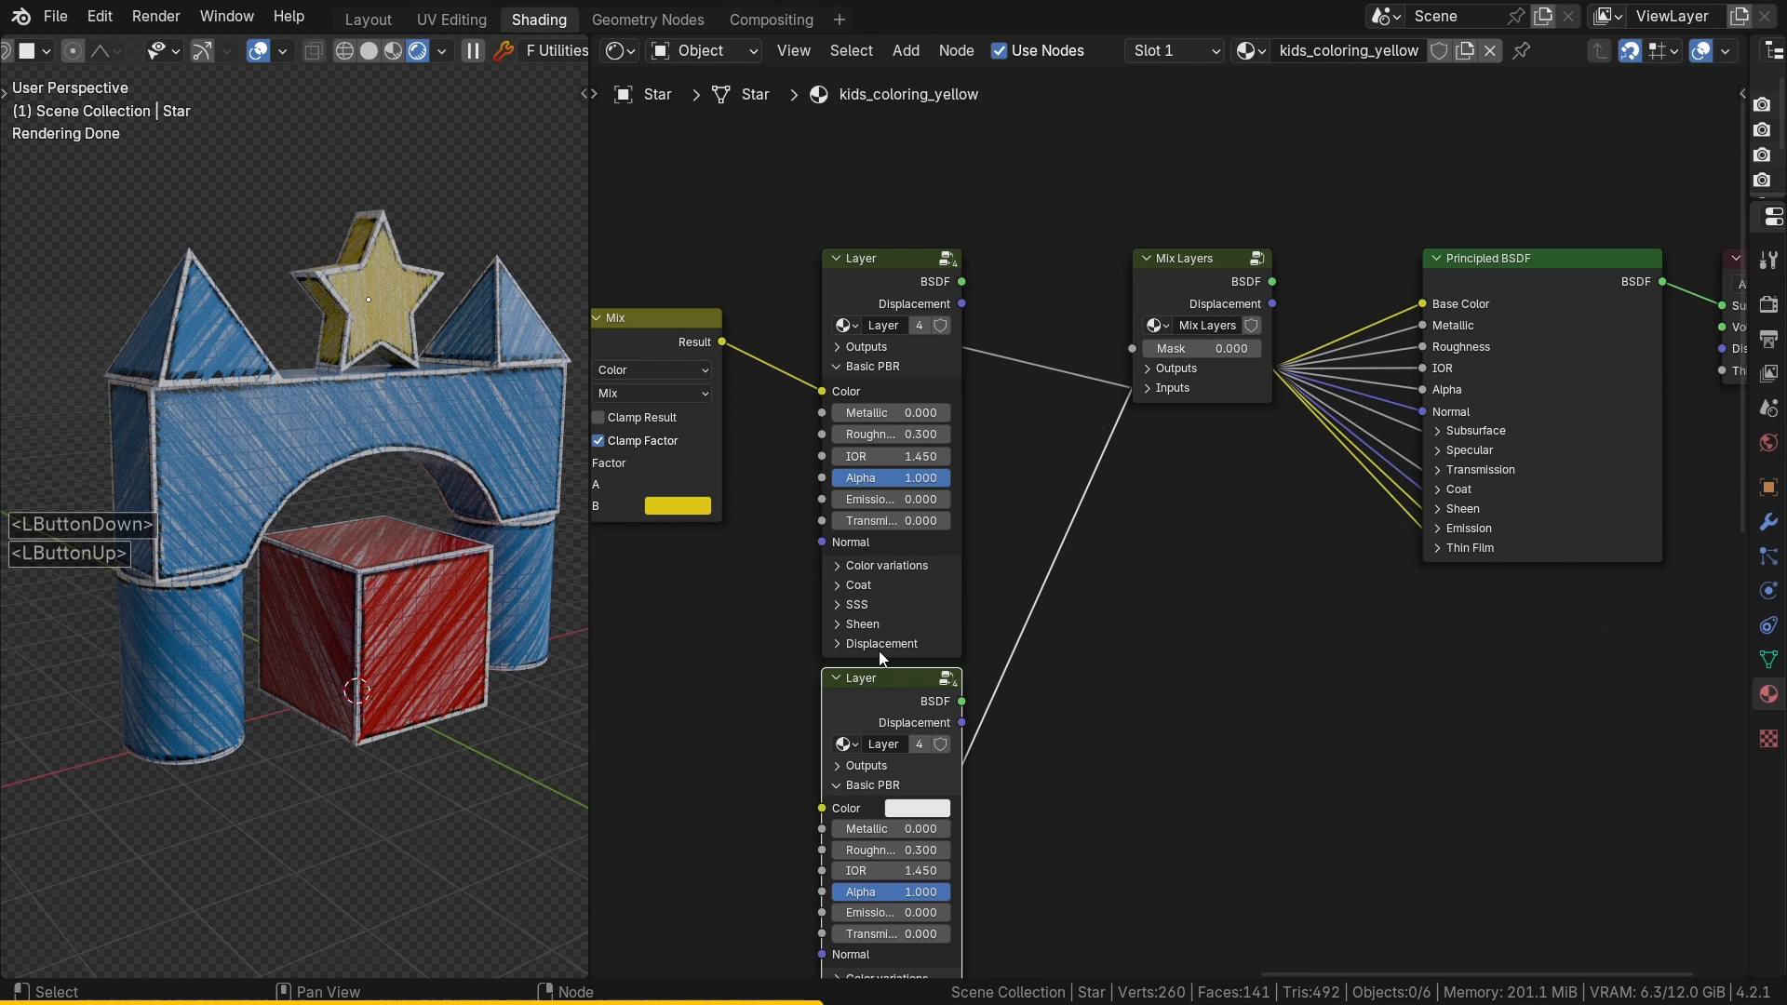
Step: Add an image decal using smile.png to the star's material and snap its empty onto the star's front face
{"action": "middle_click_drag", "start_coordinate": [881, 659], "coordinate": [1198, 433]}
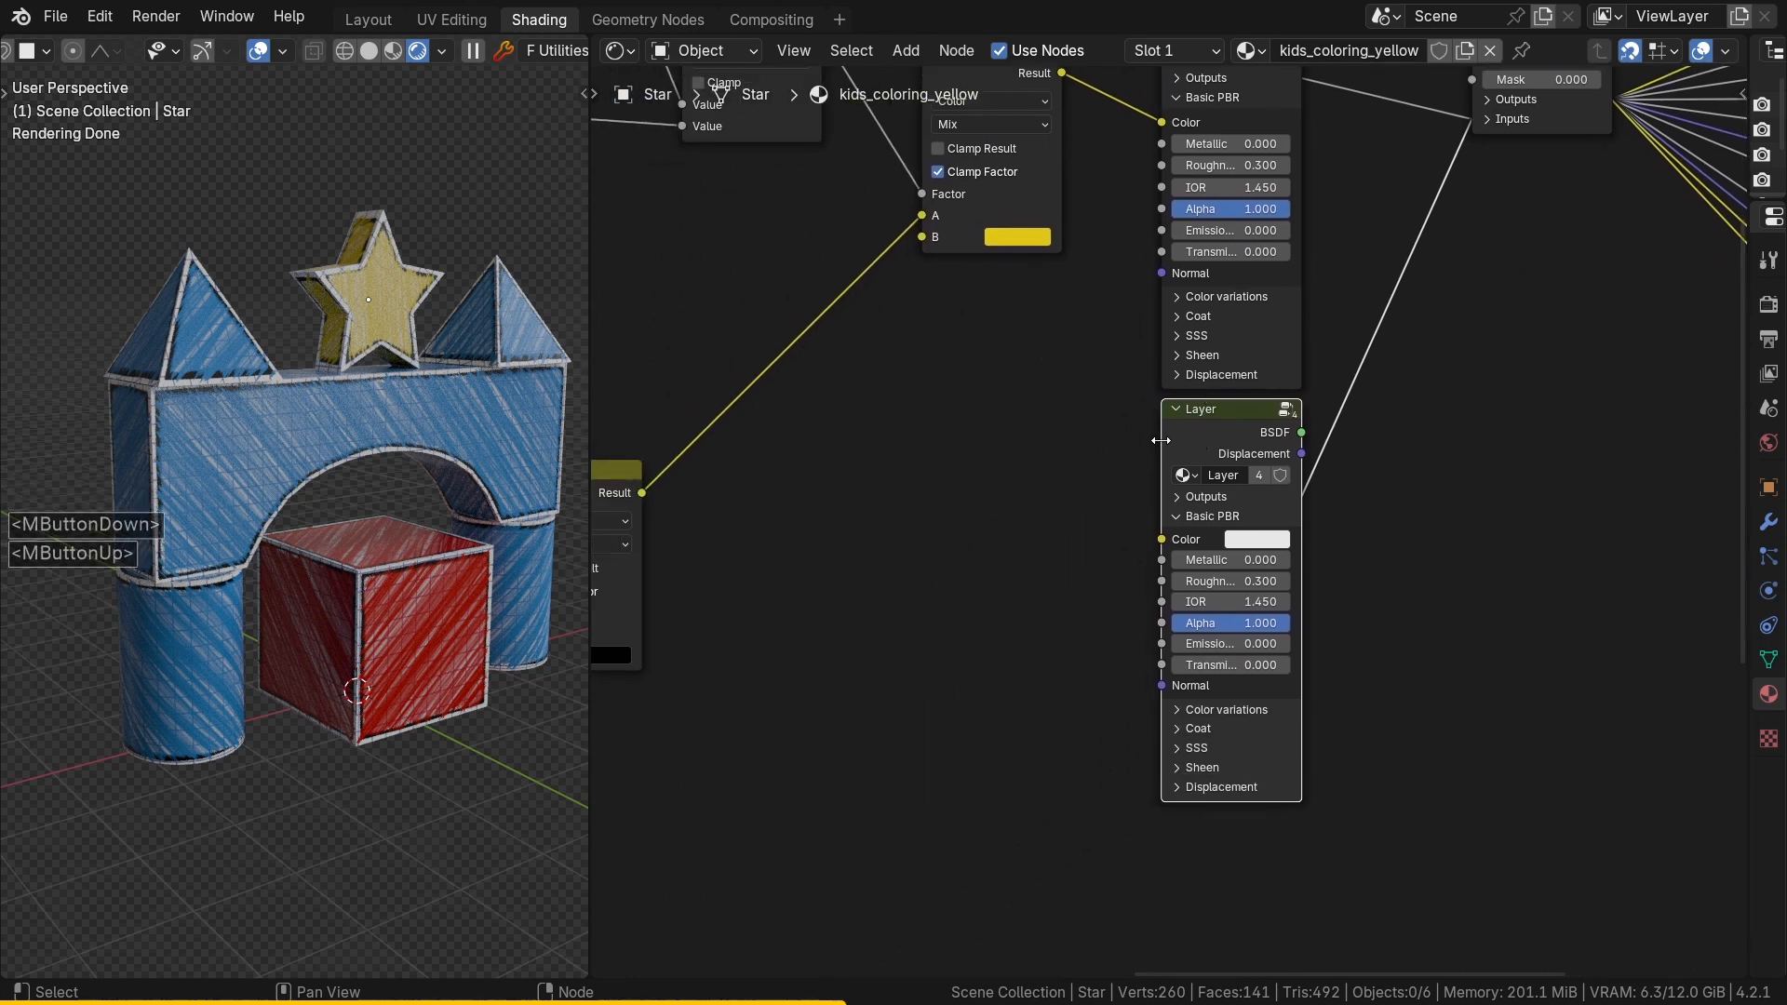
{"action": "key", "text": "f"}
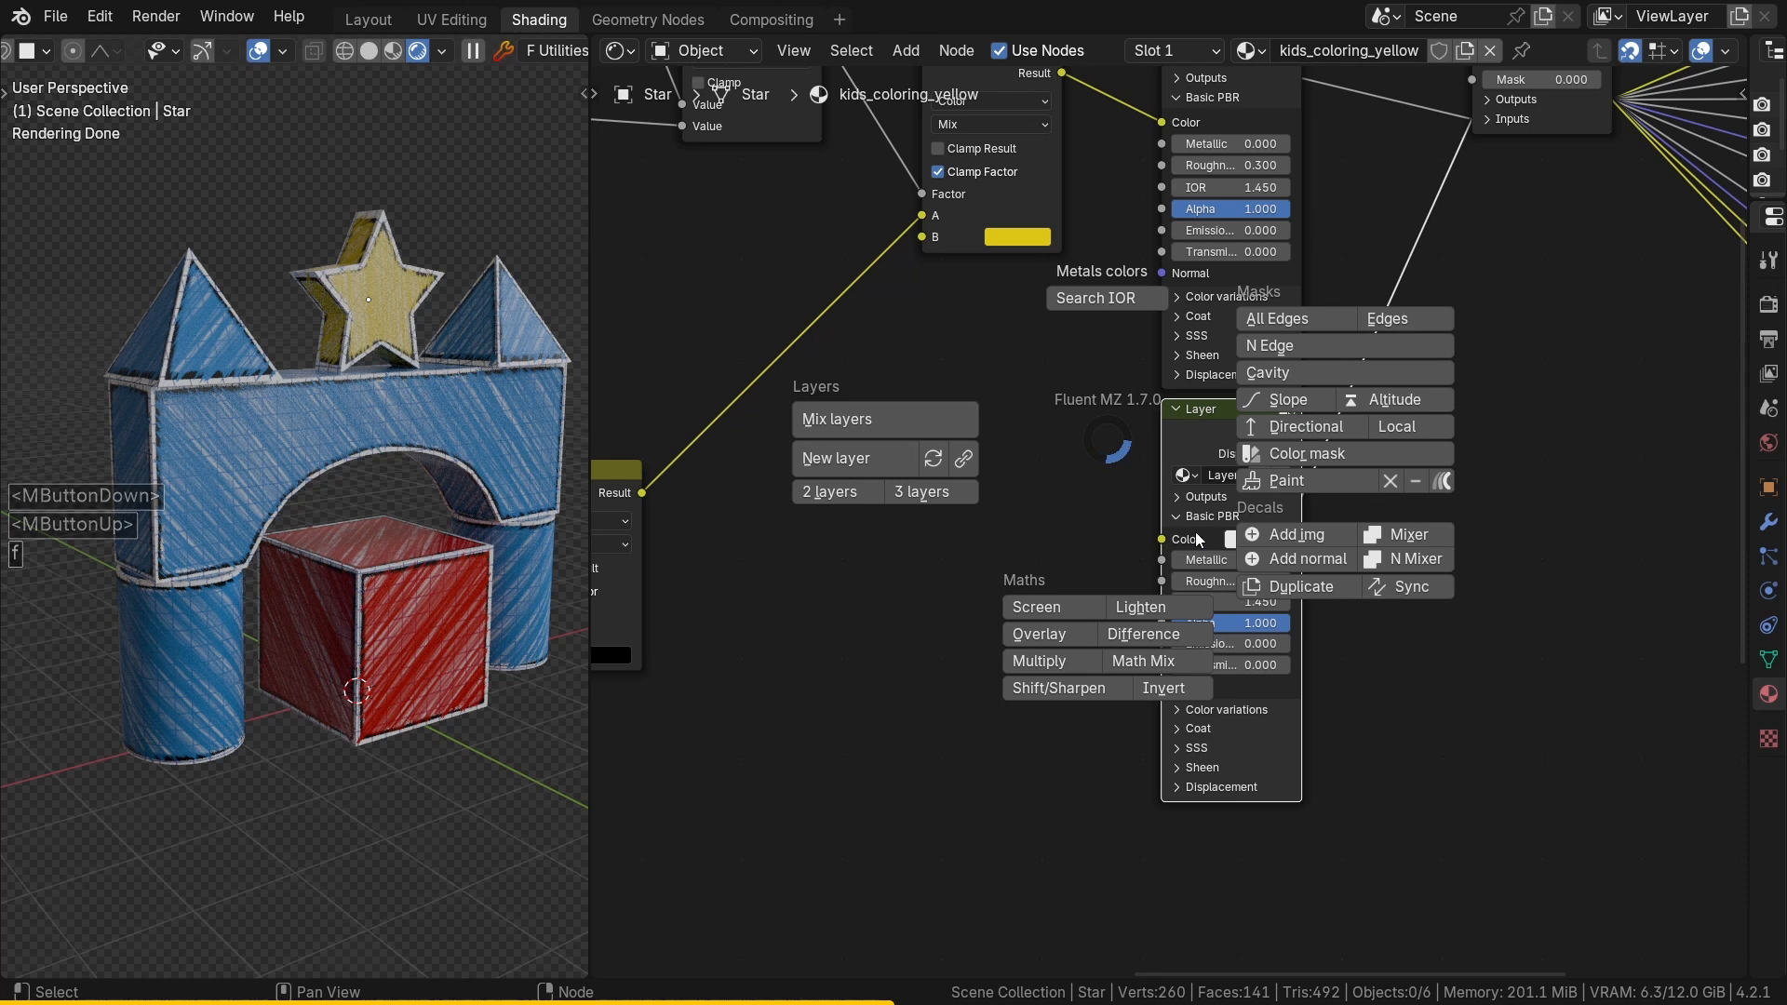
{"action": "left_click", "coordinate": [1286, 538]}
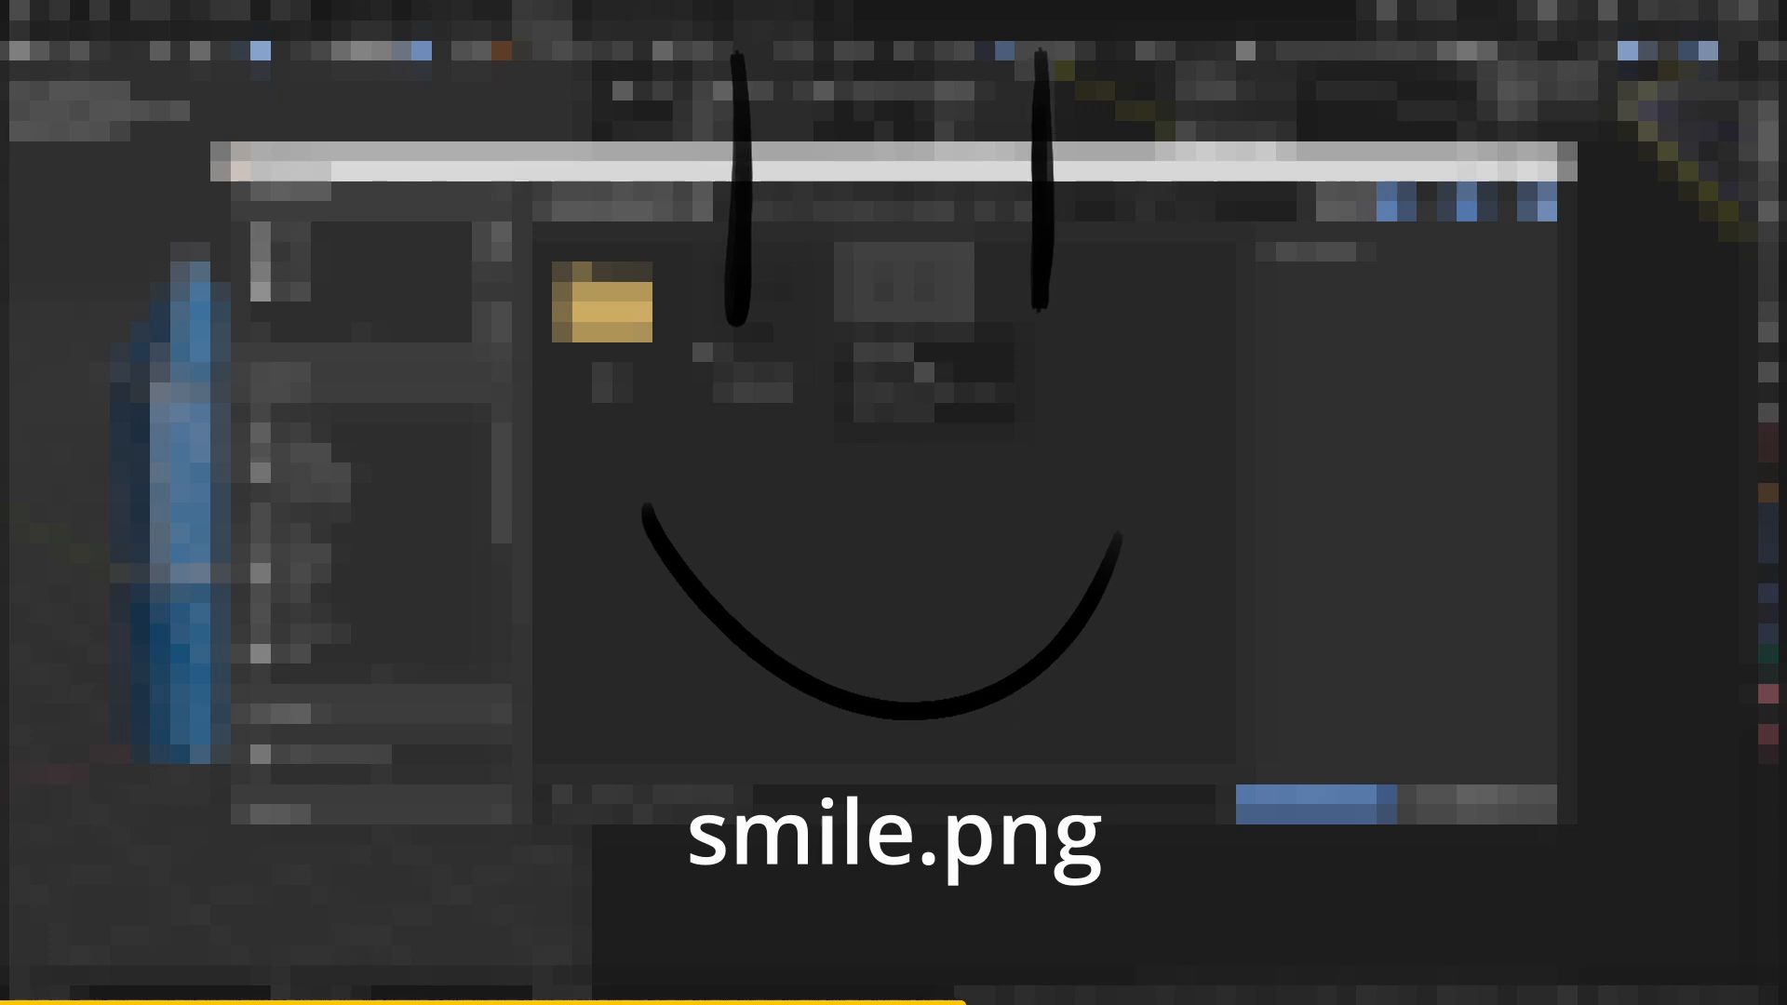
{"action": "left_click", "coordinate": [938, 328]}
{"action": "double_click", "coordinate": [925, 335]}
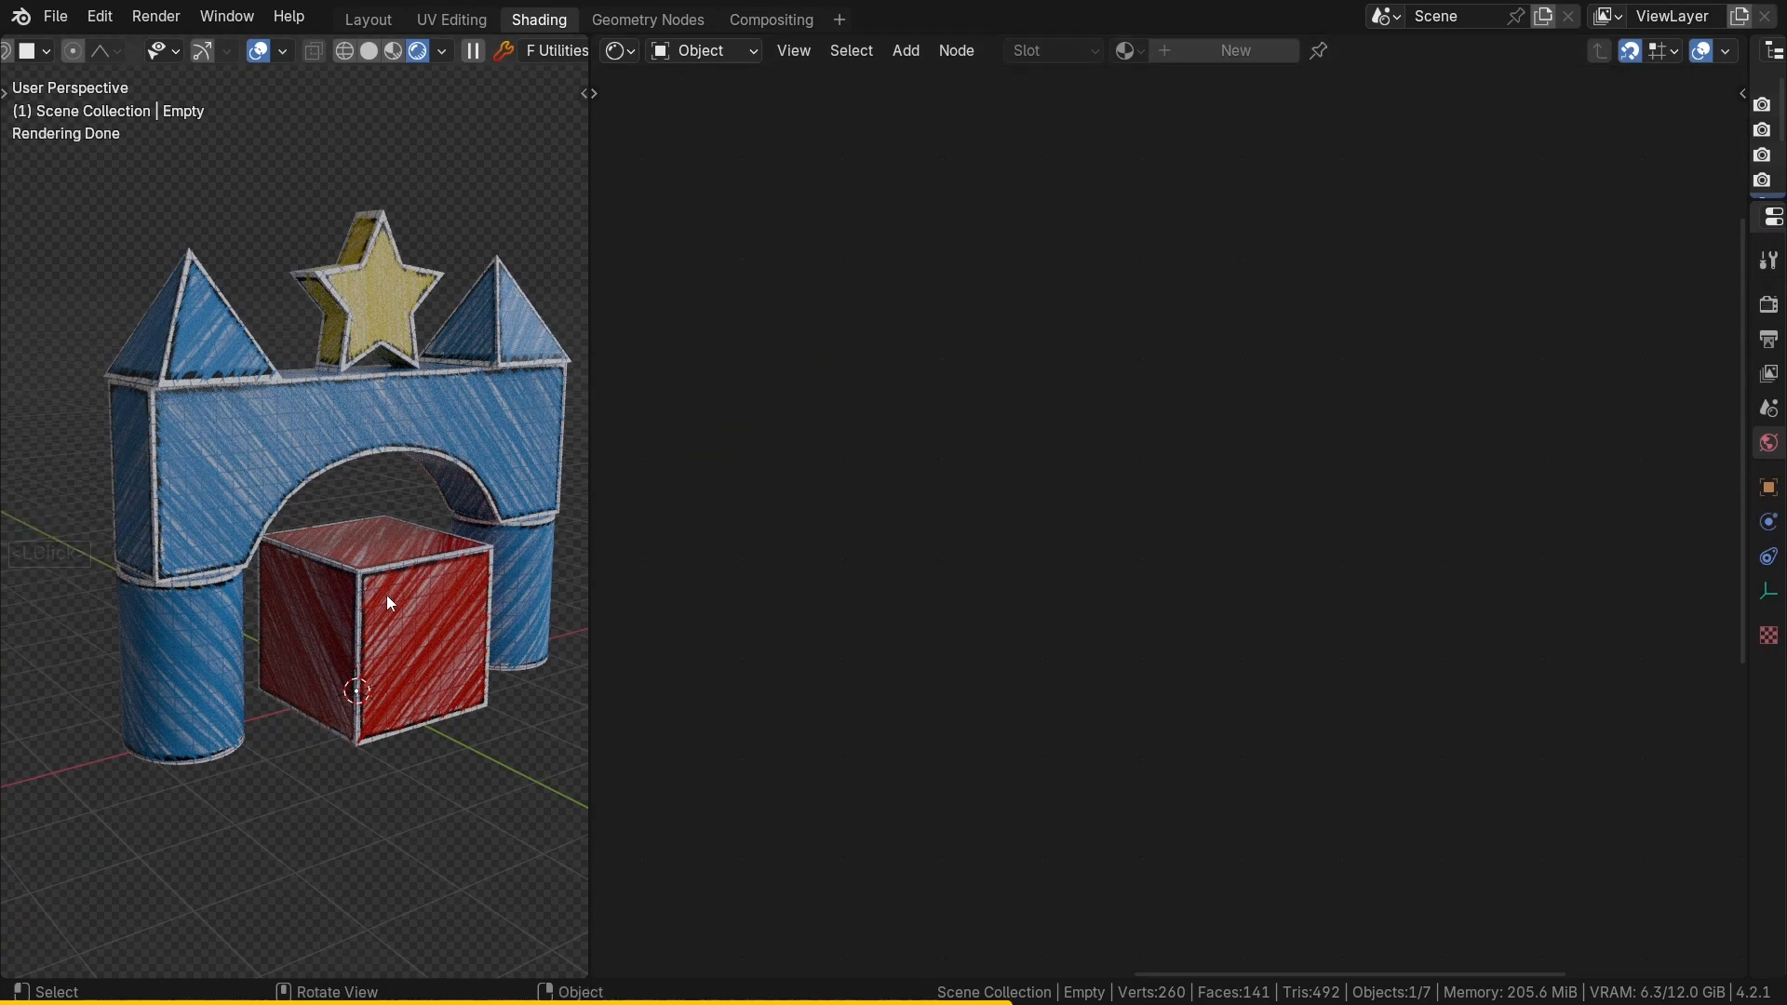
{"action": "key", "text": "g"}
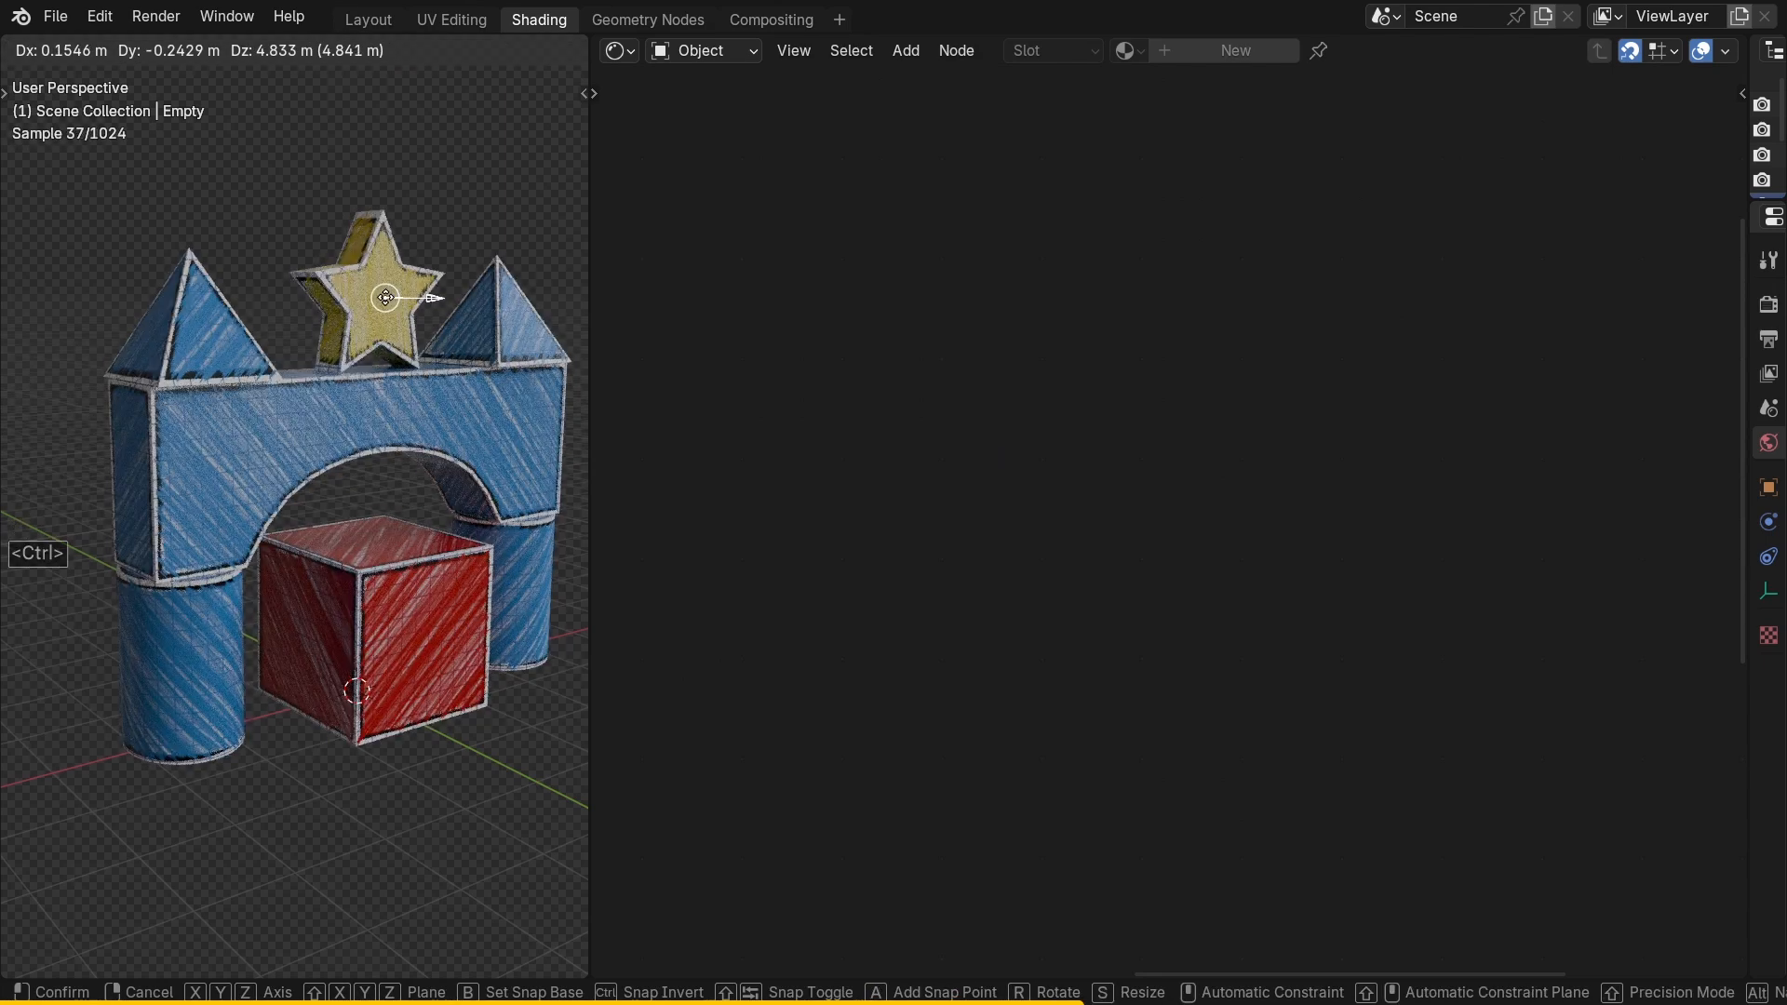
{"action": "left_click", "coordinate": [342, 409], "text": "ctrl"}
{"action": "middle_click_drag", "start_coordinate": [342, 409], "coordinate": [321, 278], "text": "ctrl"}
Step: Connect the smile decal's Color to the second Layer's Color and its Mask to the Mix Layers Mask
{"action": "left_click", "coordinate": [321, 277]}
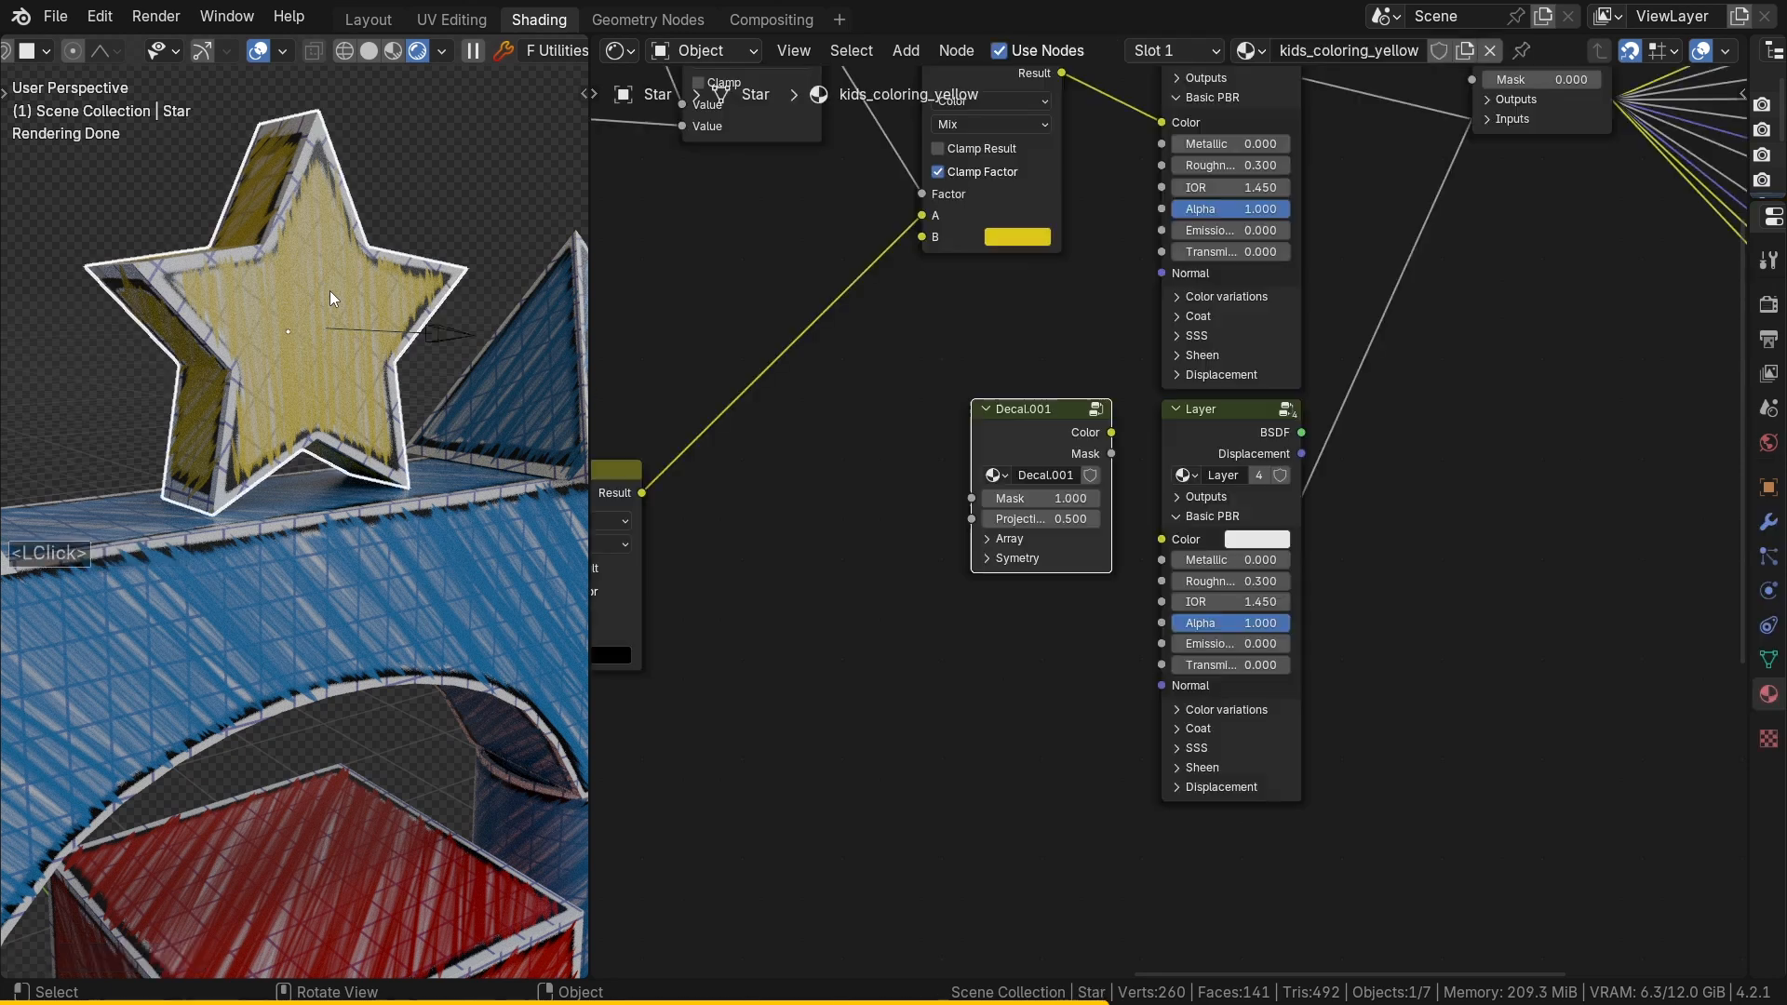
{"action": "left_click_drag", "start_coordinate": [1067, 410], "coordinate": [976, 510]}
{"action": "middle_click_drag", "start_coordinate": [1075, 480], "coordinate": [833, 584]}
{"action": "left_click_drag", "start_coordinate": [779, 636], "coordinate": [920, 642]}
{"action": "left_click_drag", "start_coordinate": [780, 657], "coordinate": [1230, 183]}
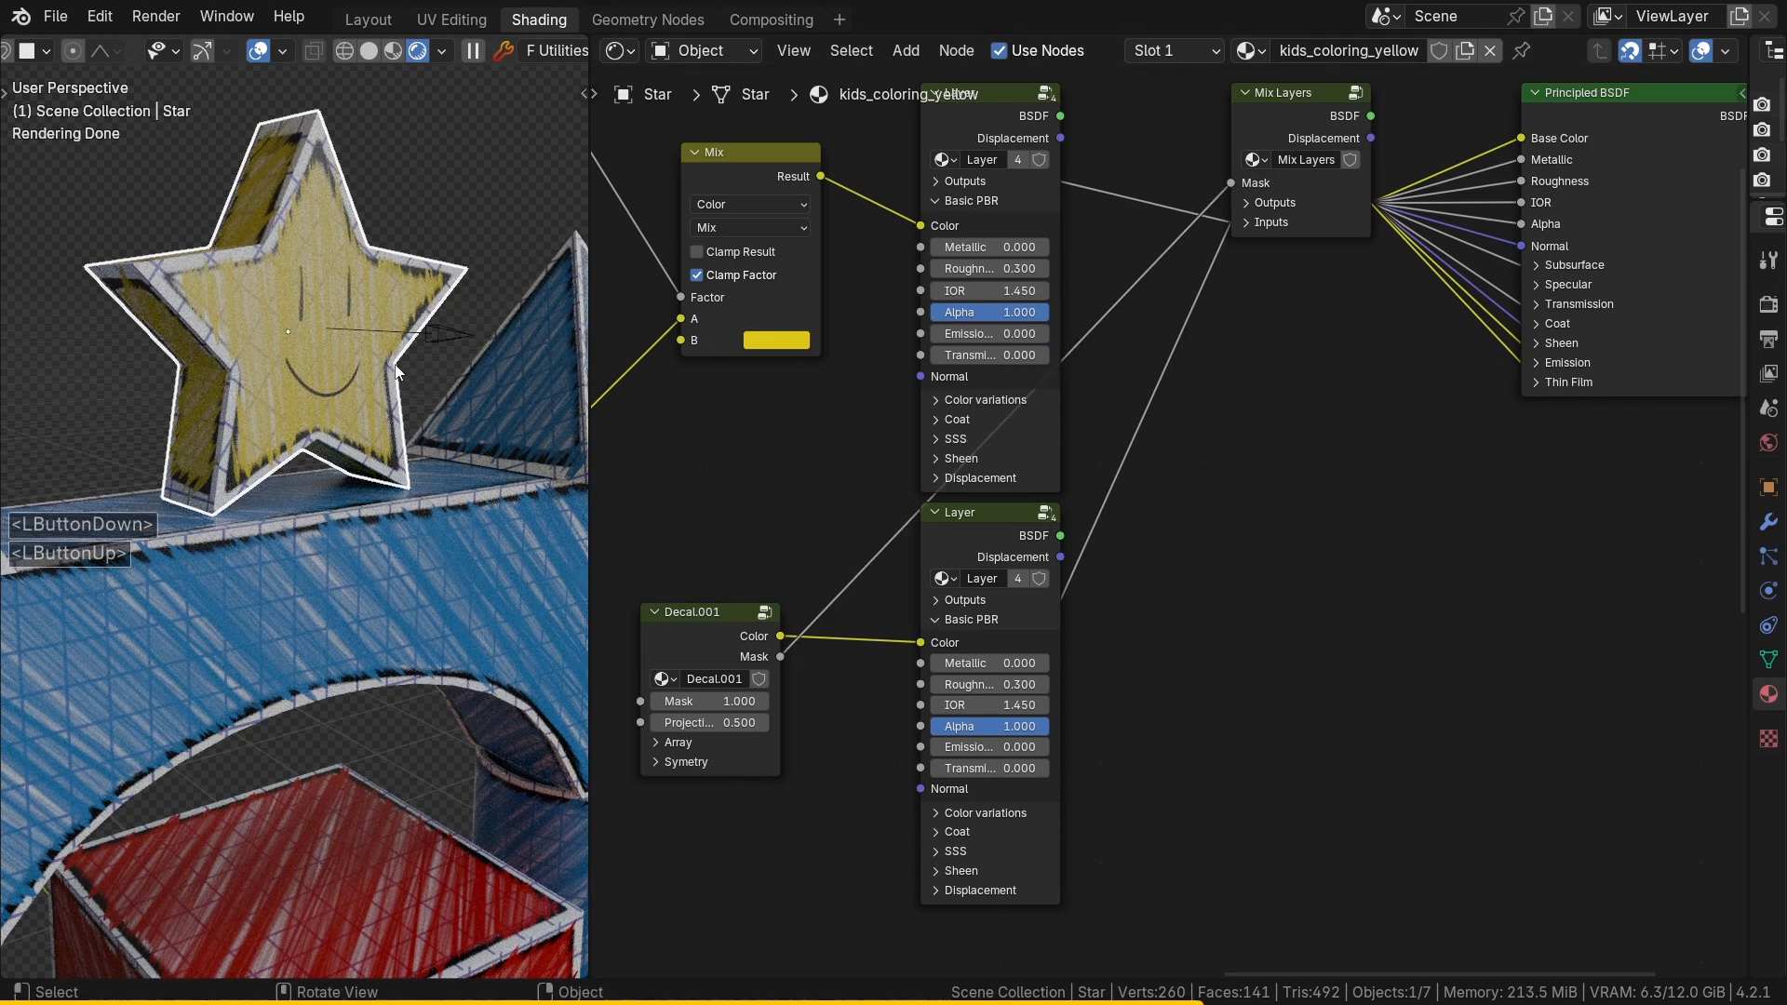
Step: Move the Principled BSDF away from the Layer node in the cube's material and insert a Mix Layers node between them
{"action": "middle_click_drag", "start_coordinate": [359, 351], "coordinate": [365, 564]}
{"action": "left_click", "coordinate": [359, 686]}
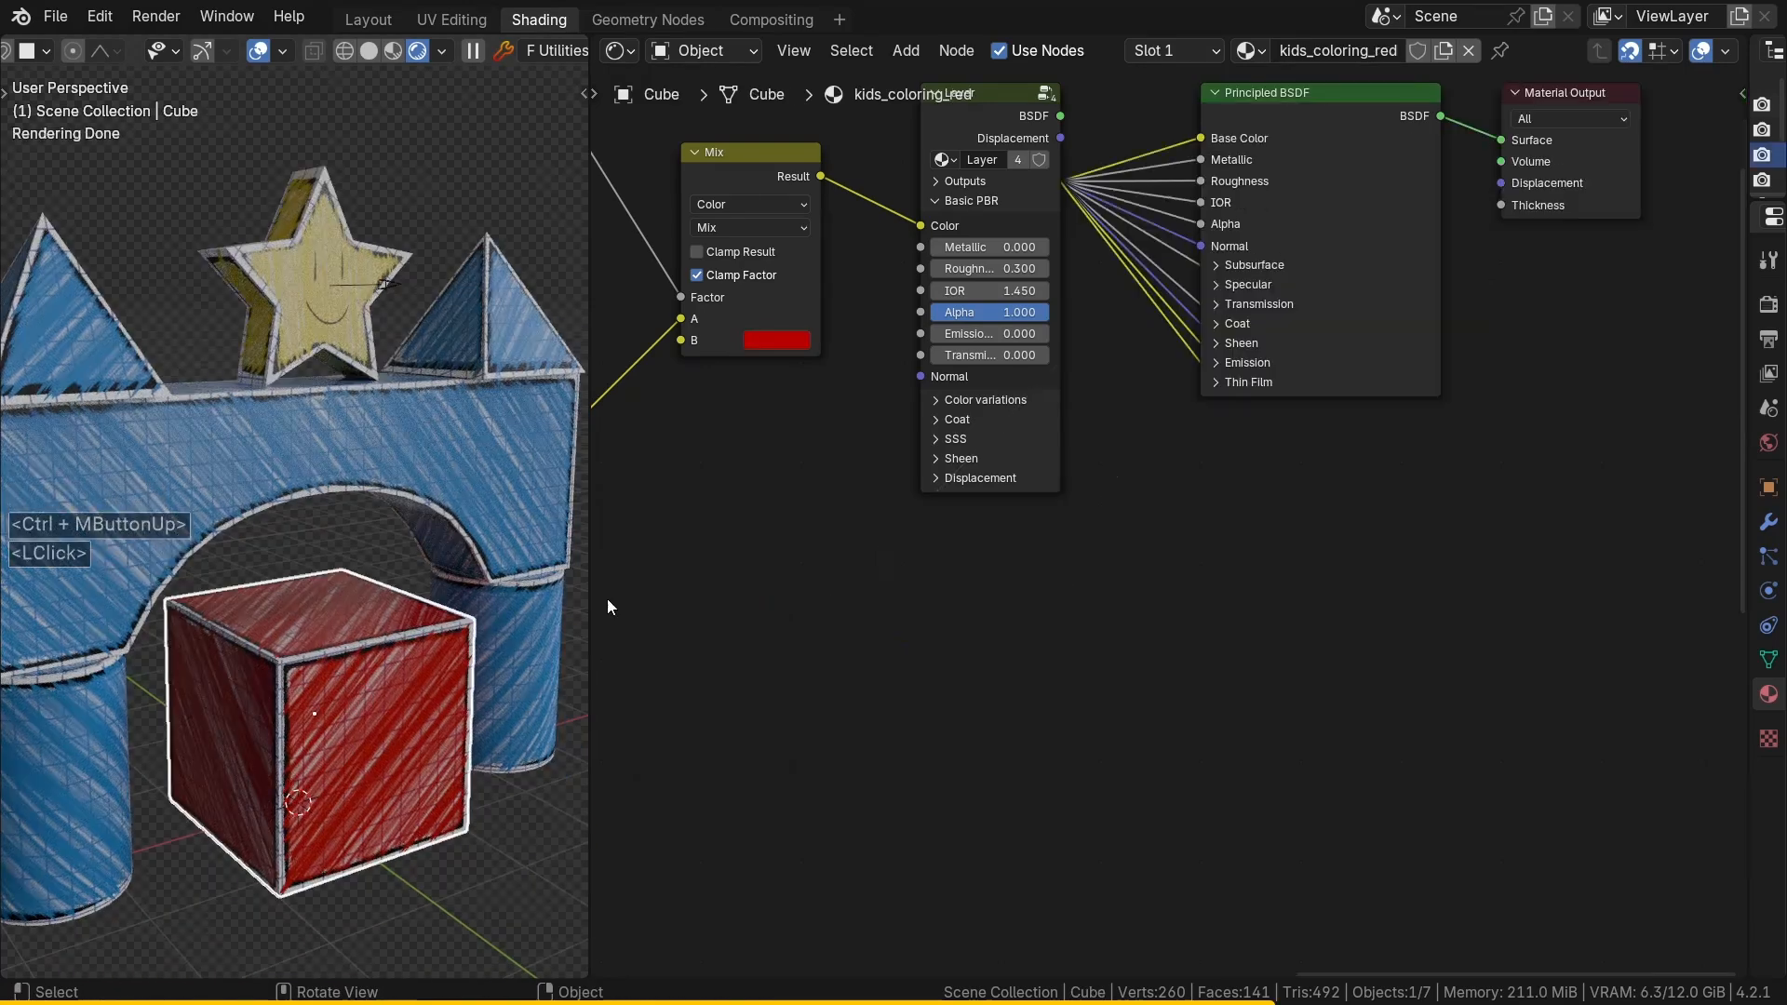
{"action": "middle_click_drag", "start_coordinate": [949, 402], "coordinate": [766, 585]}
{"action": "left_click_drag", "start_coordinate": [1100, 192], "coordinate": [1536, 430]}
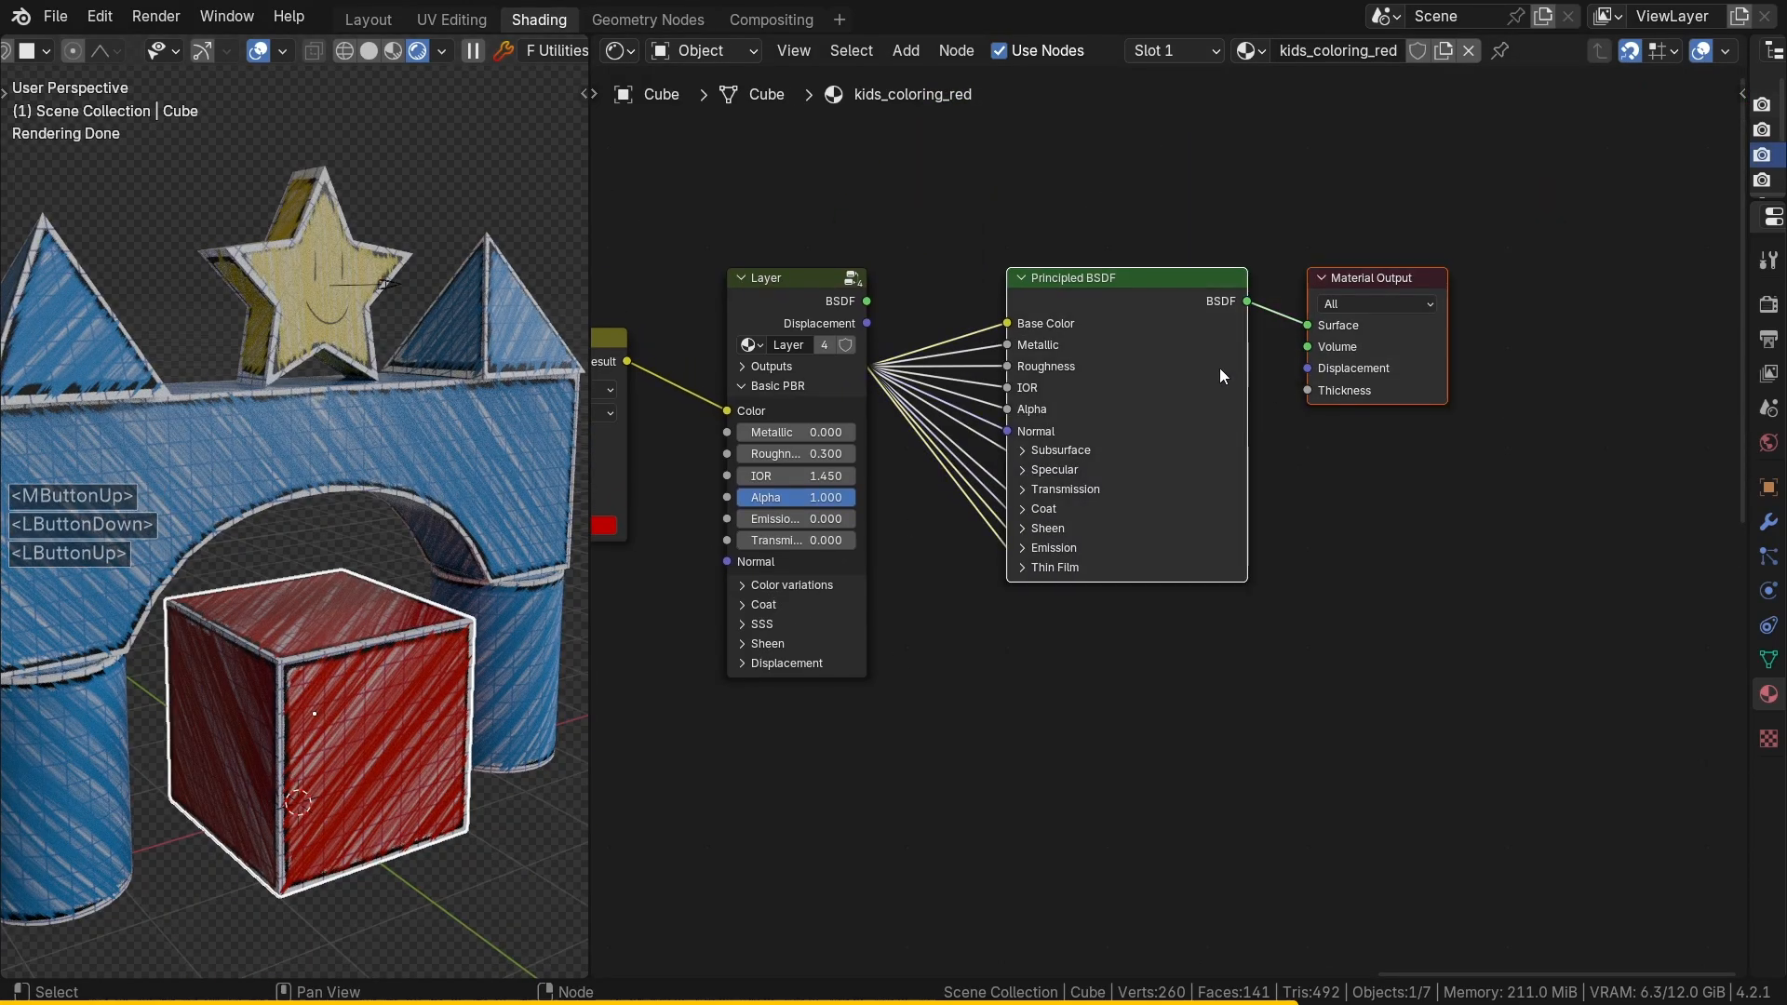
{"action": "left_click_drag", "start_coordinate": [1033, 294], "coordinate": [1485, 289]}
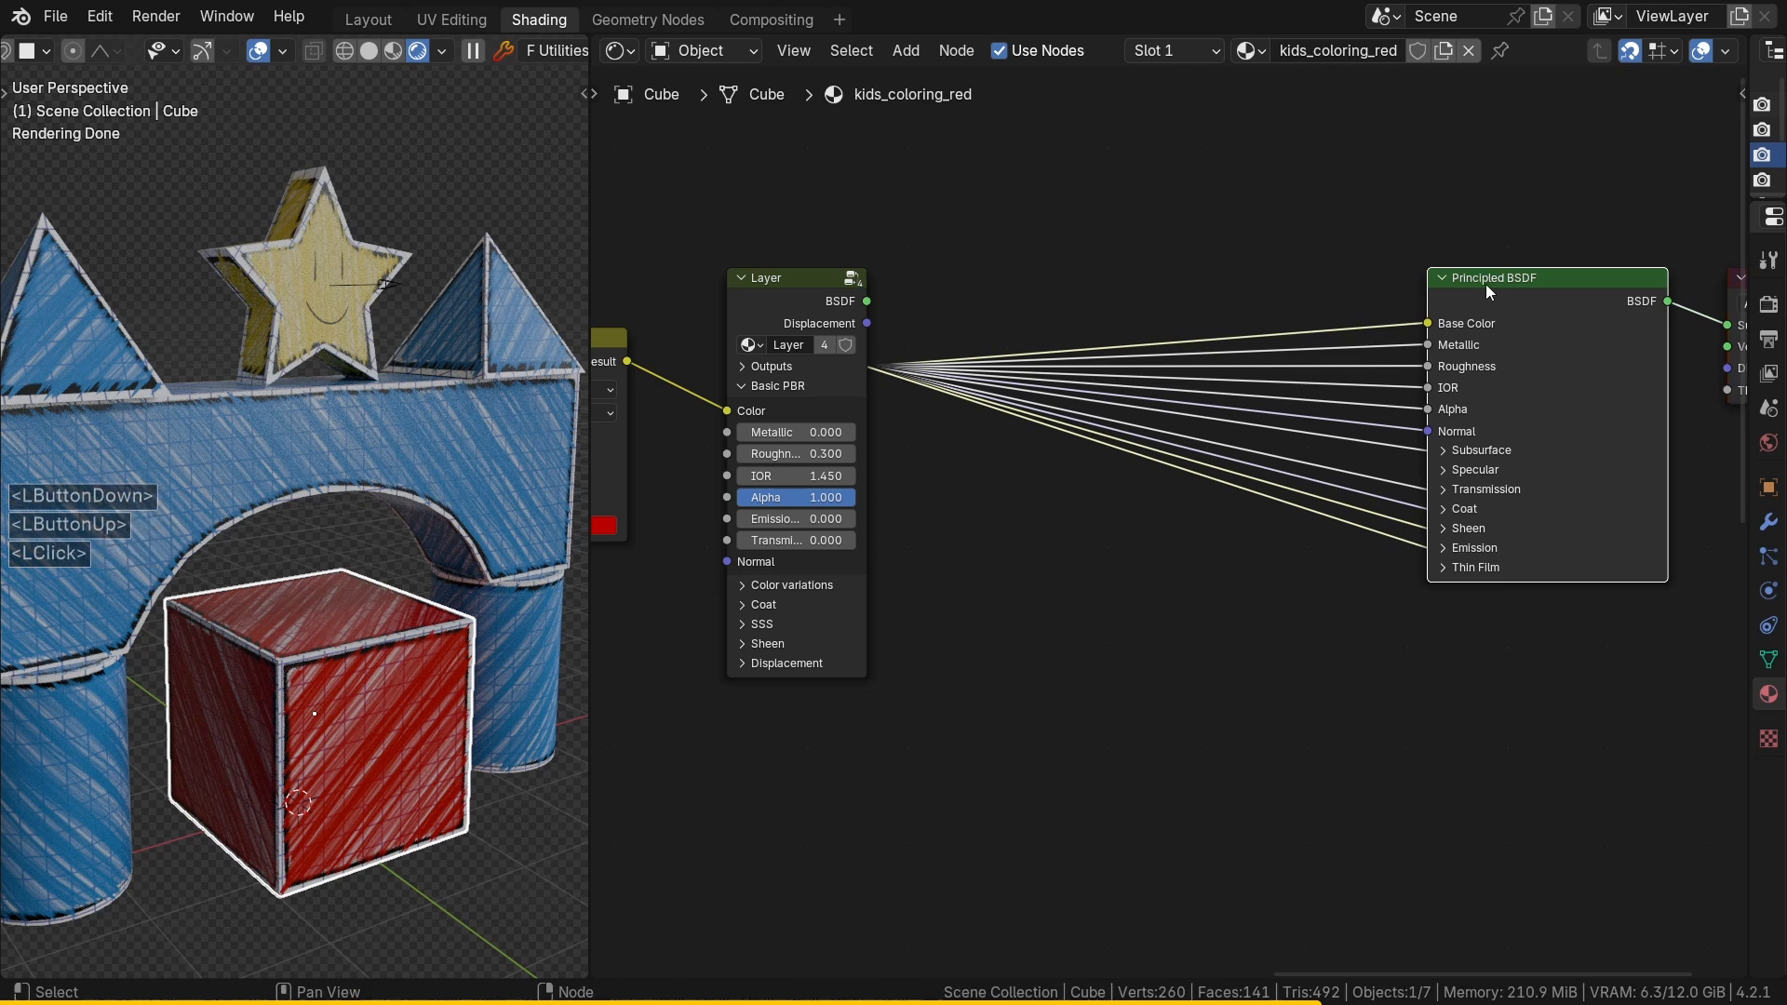
{"action": "key", "text": "f"}
{"action": "left_click", "coordinate": [1180, 271]}
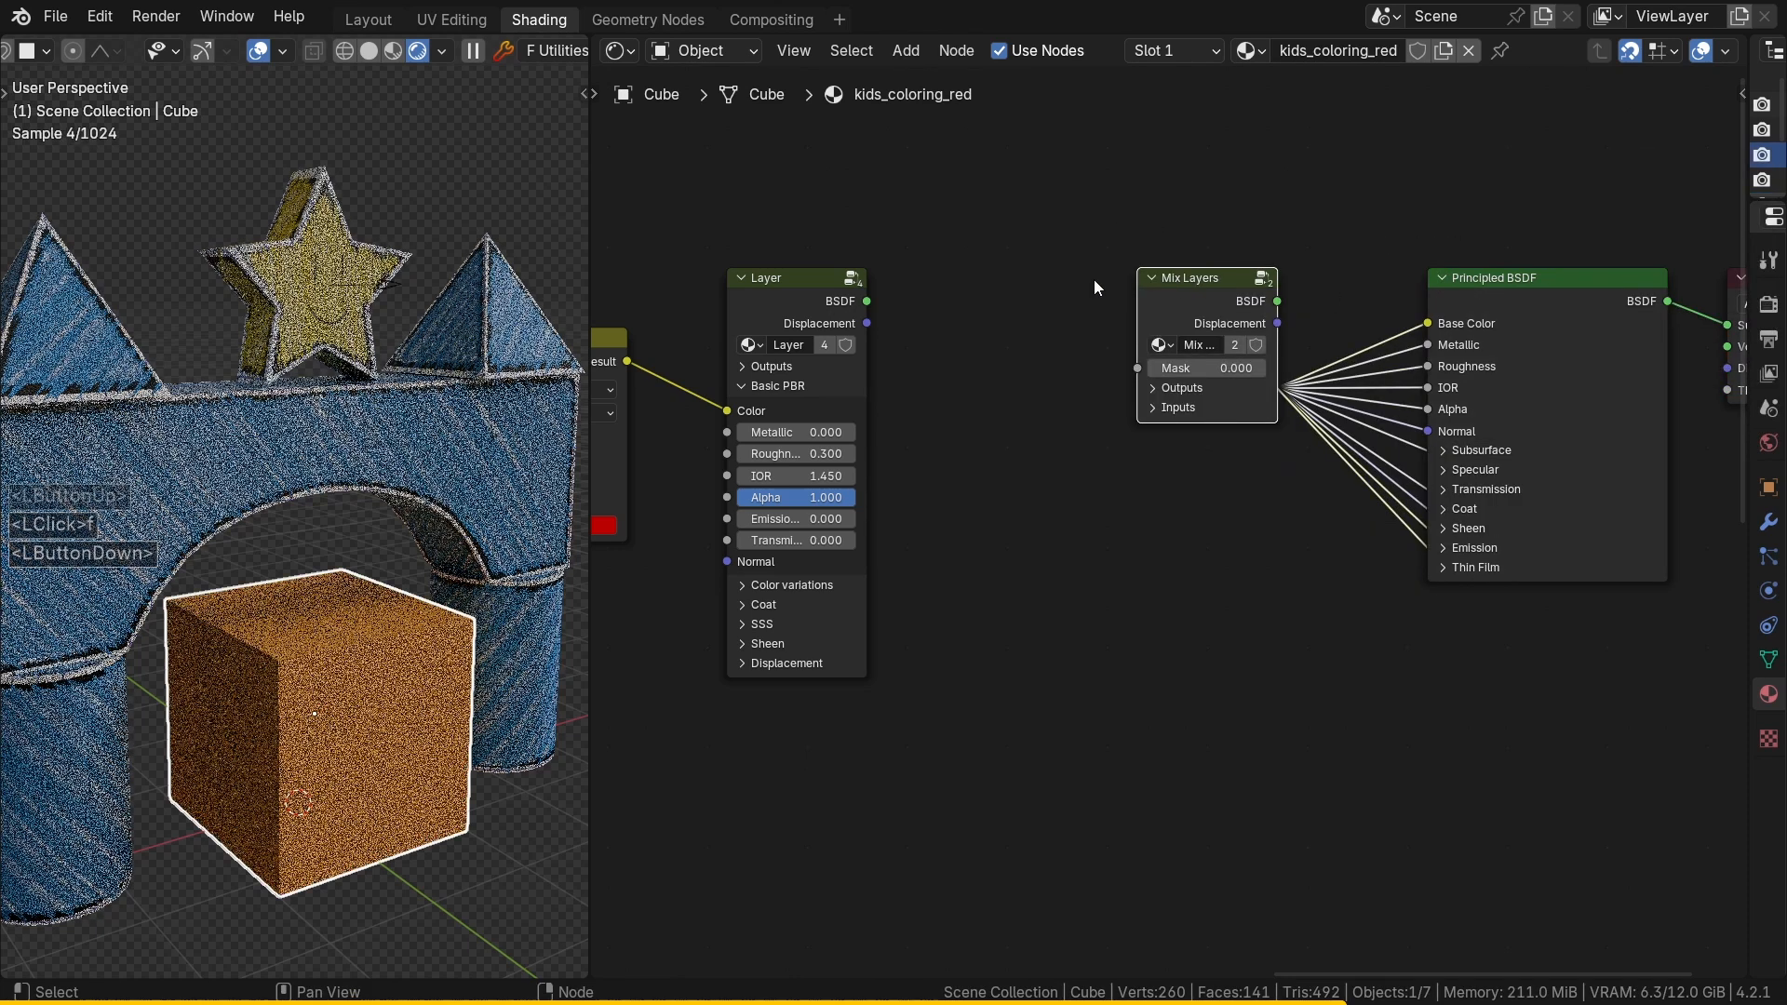
Step: Link the cube's Layer node to Mix Layers and place a second linked Layer node beneath it
{"action": "left_click", "coordinate": [785, 287], "text": "shift"}
{"action": "key", "text": "f"}
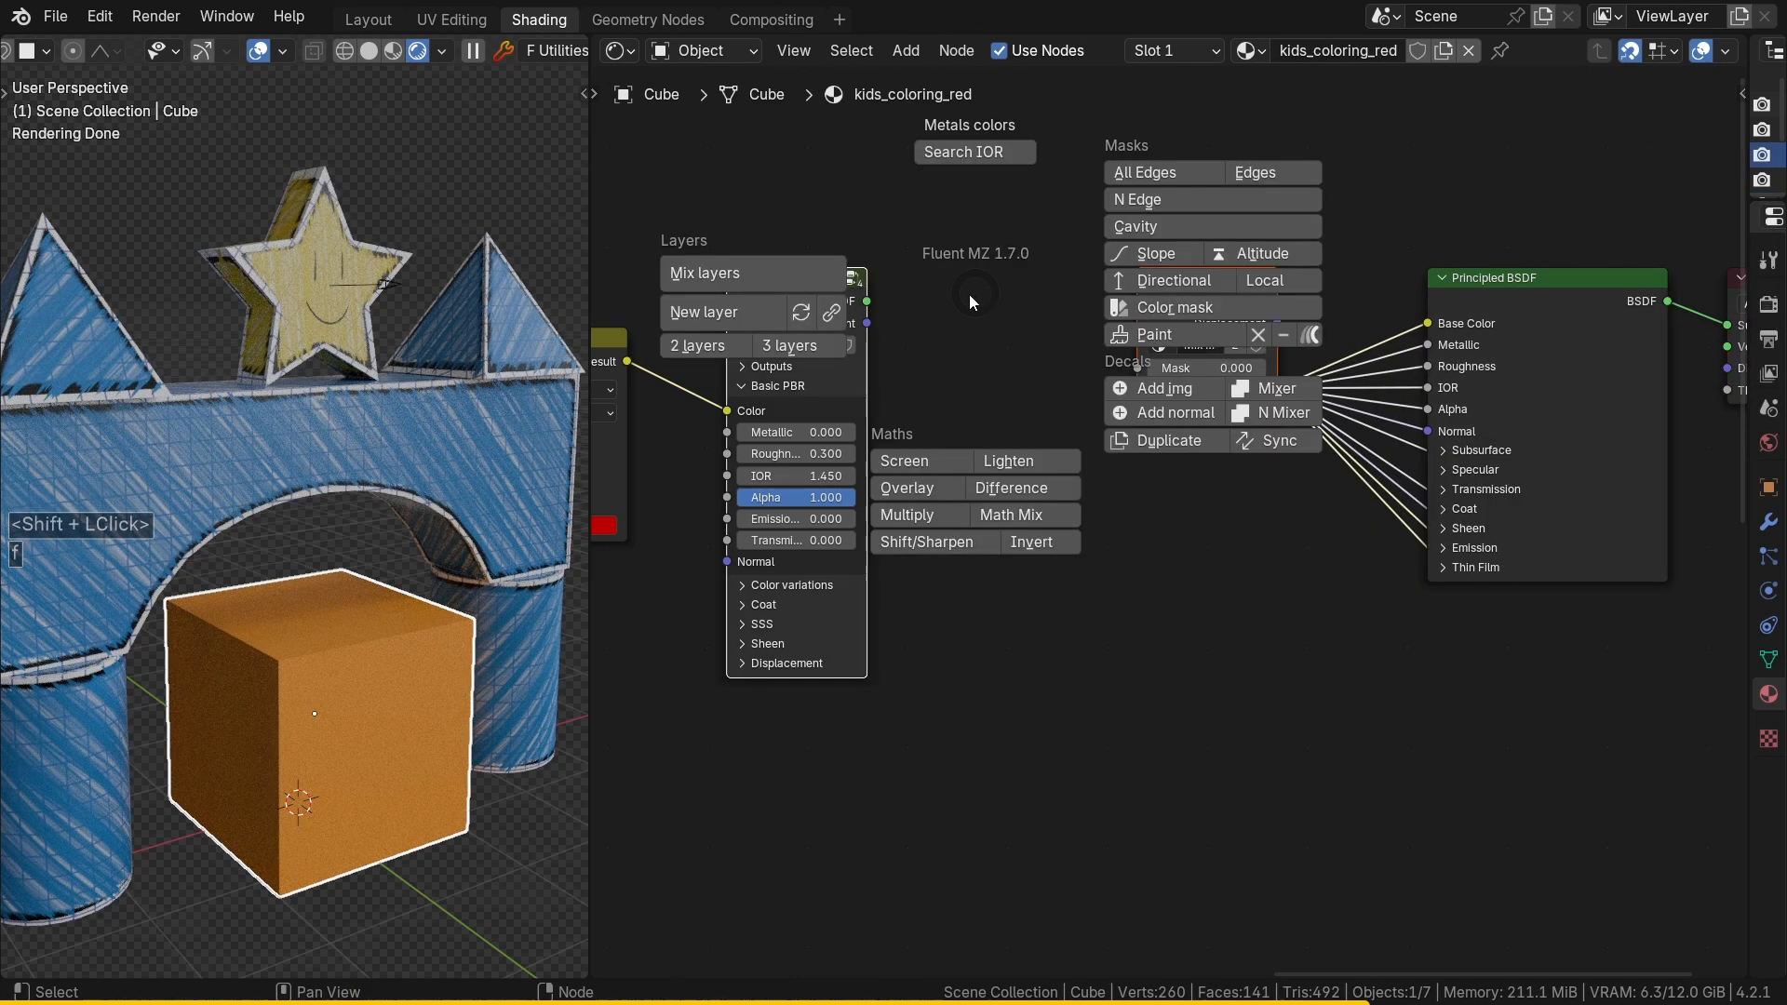
{"action": "left_click", "coordinate": [865, 312]}
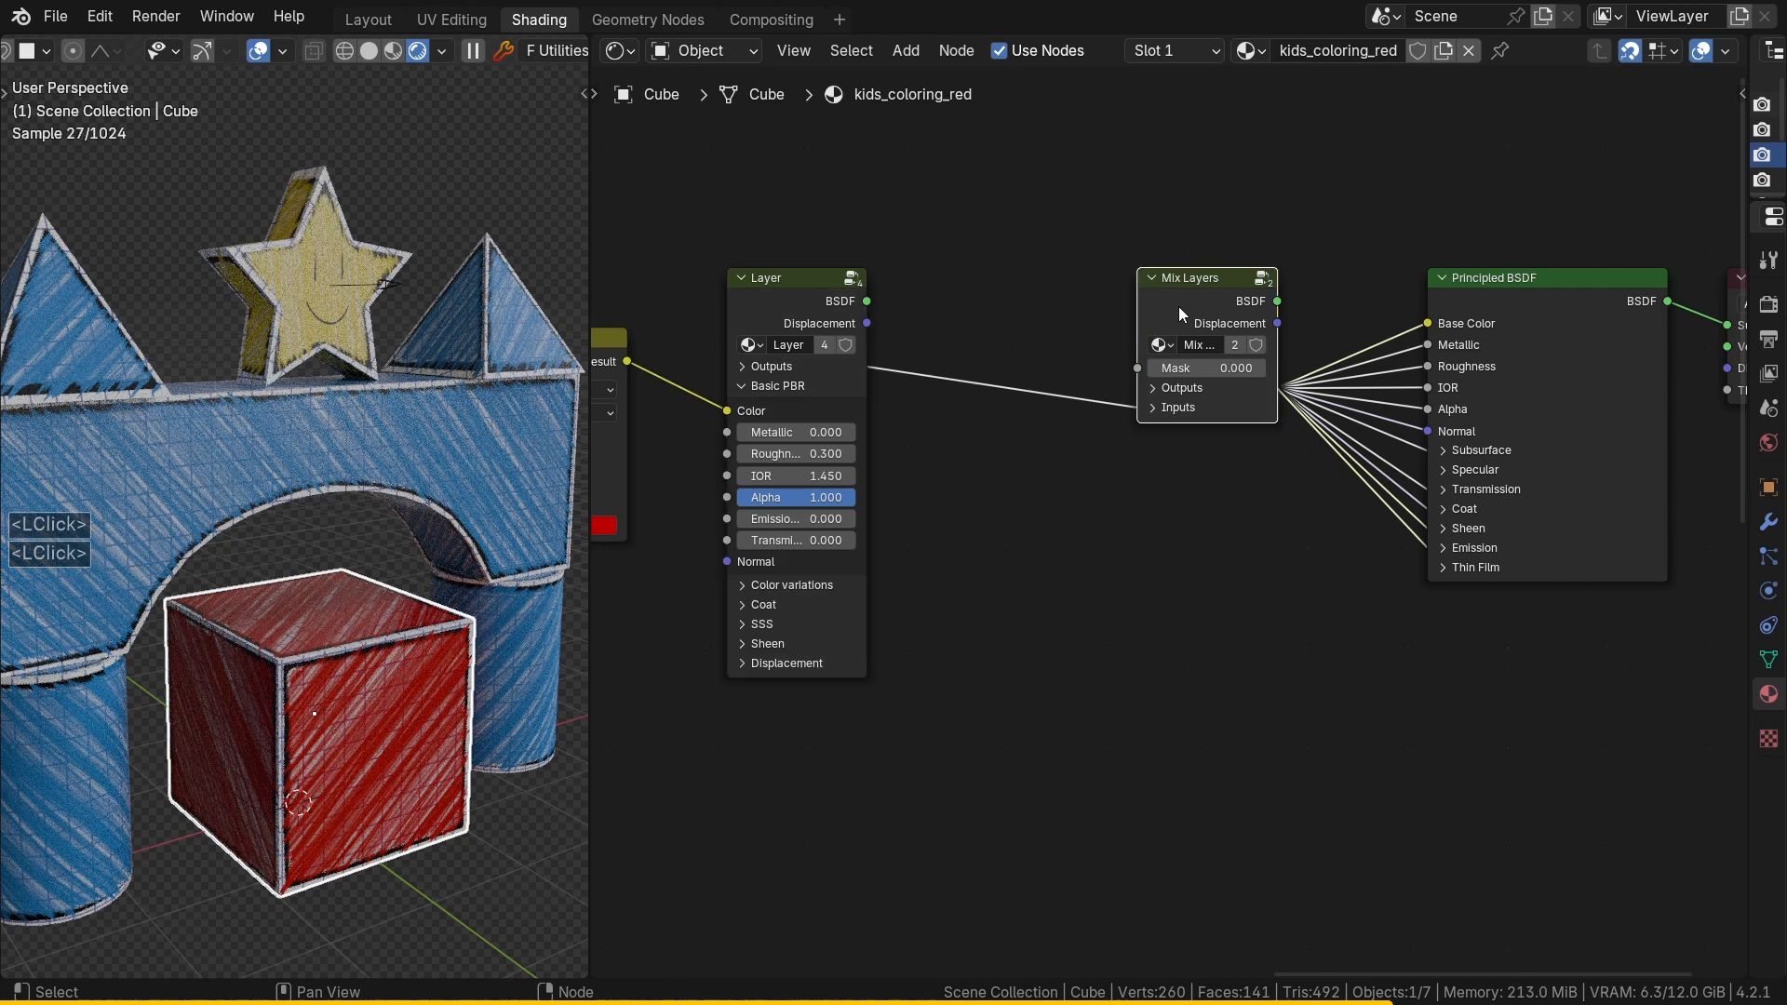
{"action": "key", "text": "f"}
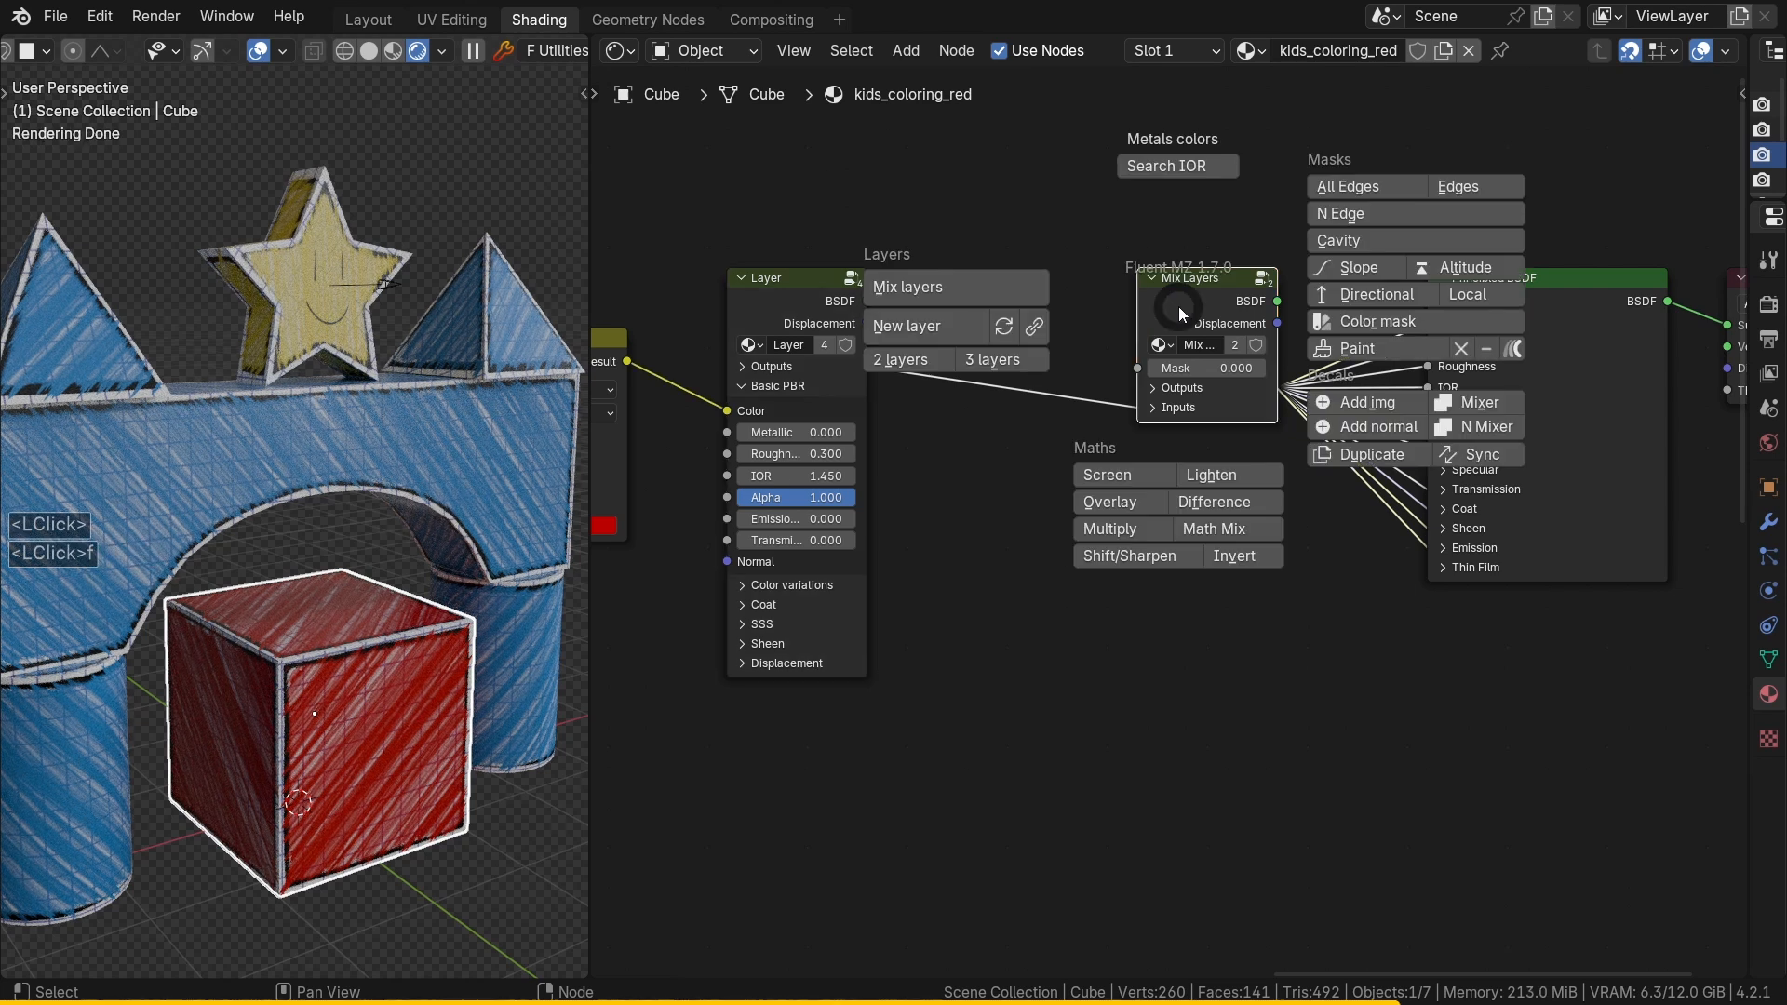
{"action": "left_click", "coordinate": [942, 322]}
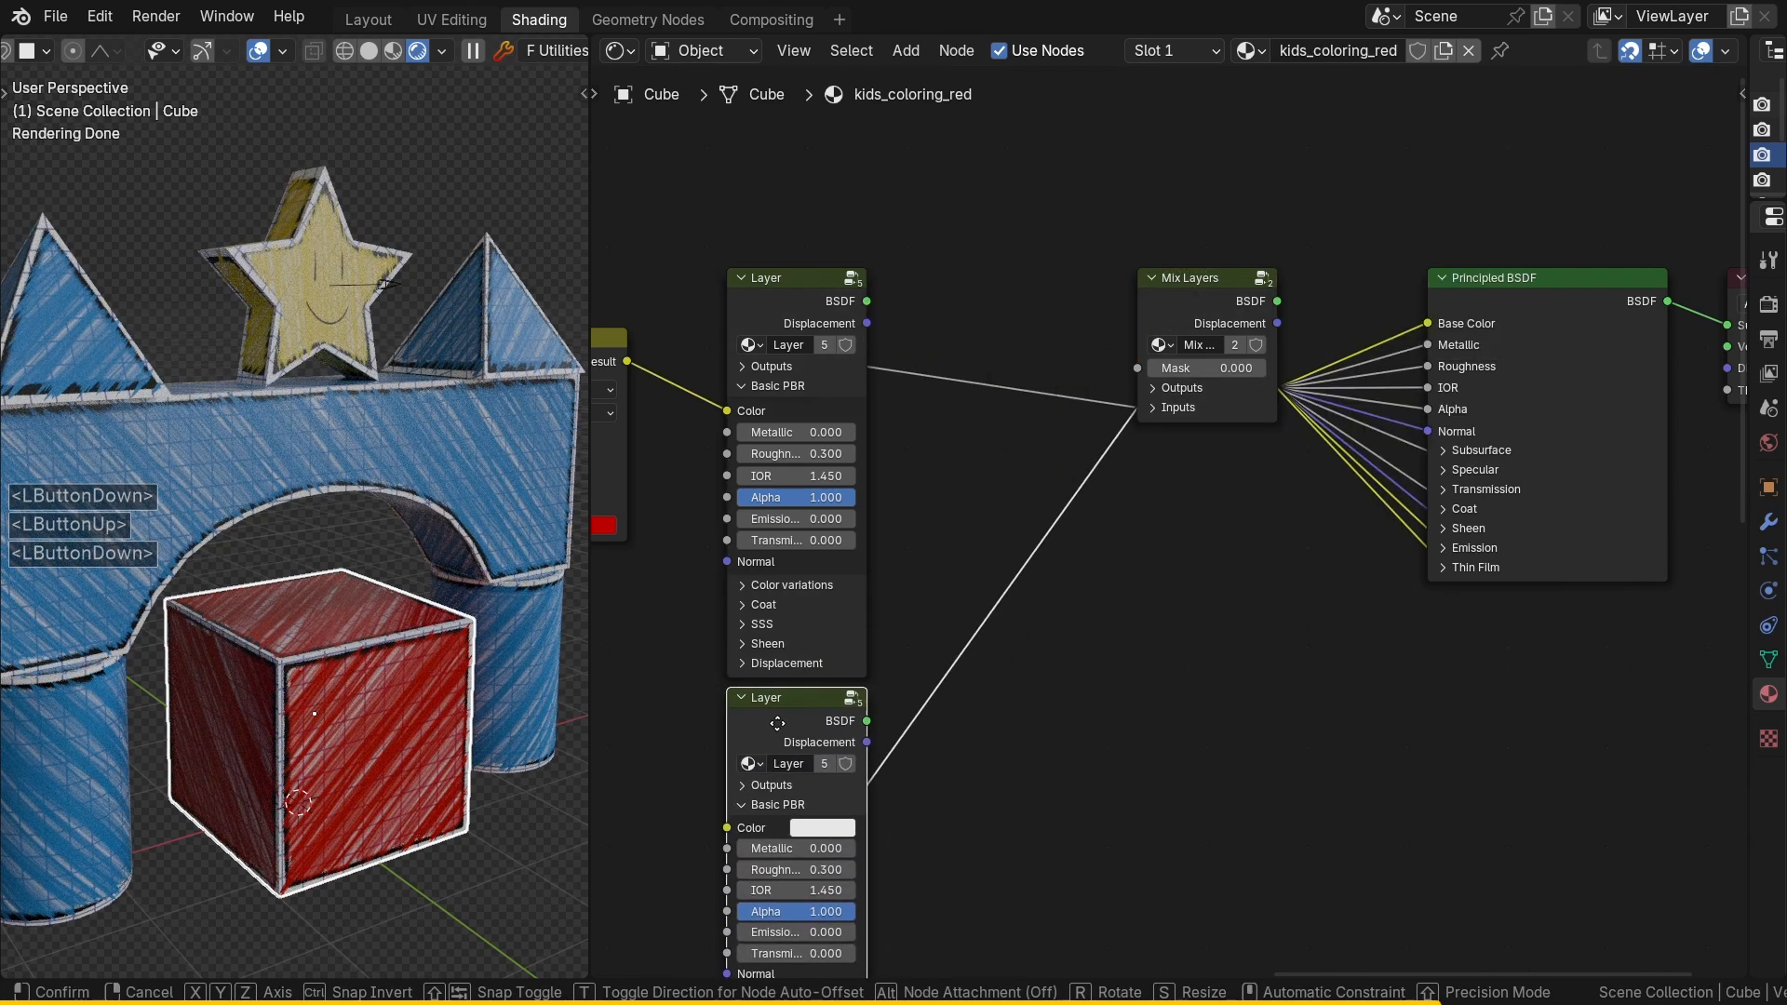
{"action": "left_click", "coordinate": [777, 723]}
Step: Add an image decal using angry.png to the cube's material and snap its empty onto the cube's front face
{"action": "middle_click_drag", "start_coordinate": [857, 604], "coordinate": [1348, 302]}
{"action": "key", "text": "f"}
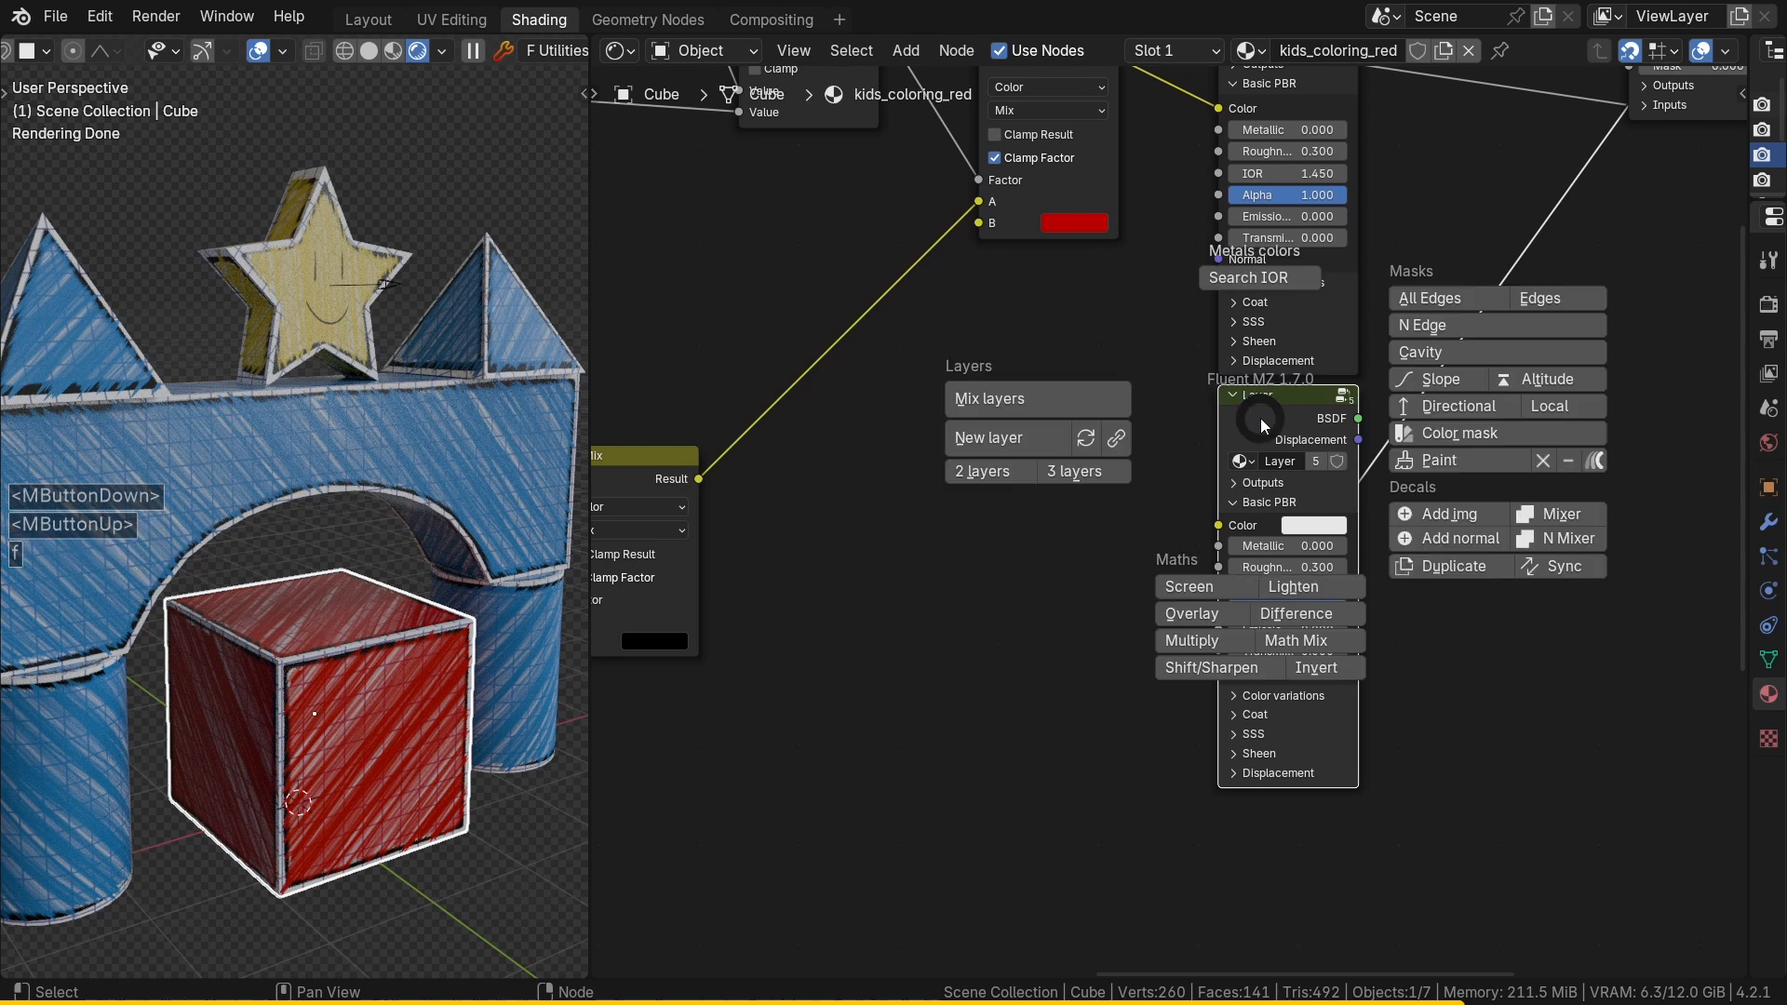
{"action": "left_click", "coordinate": [1498, 518]}
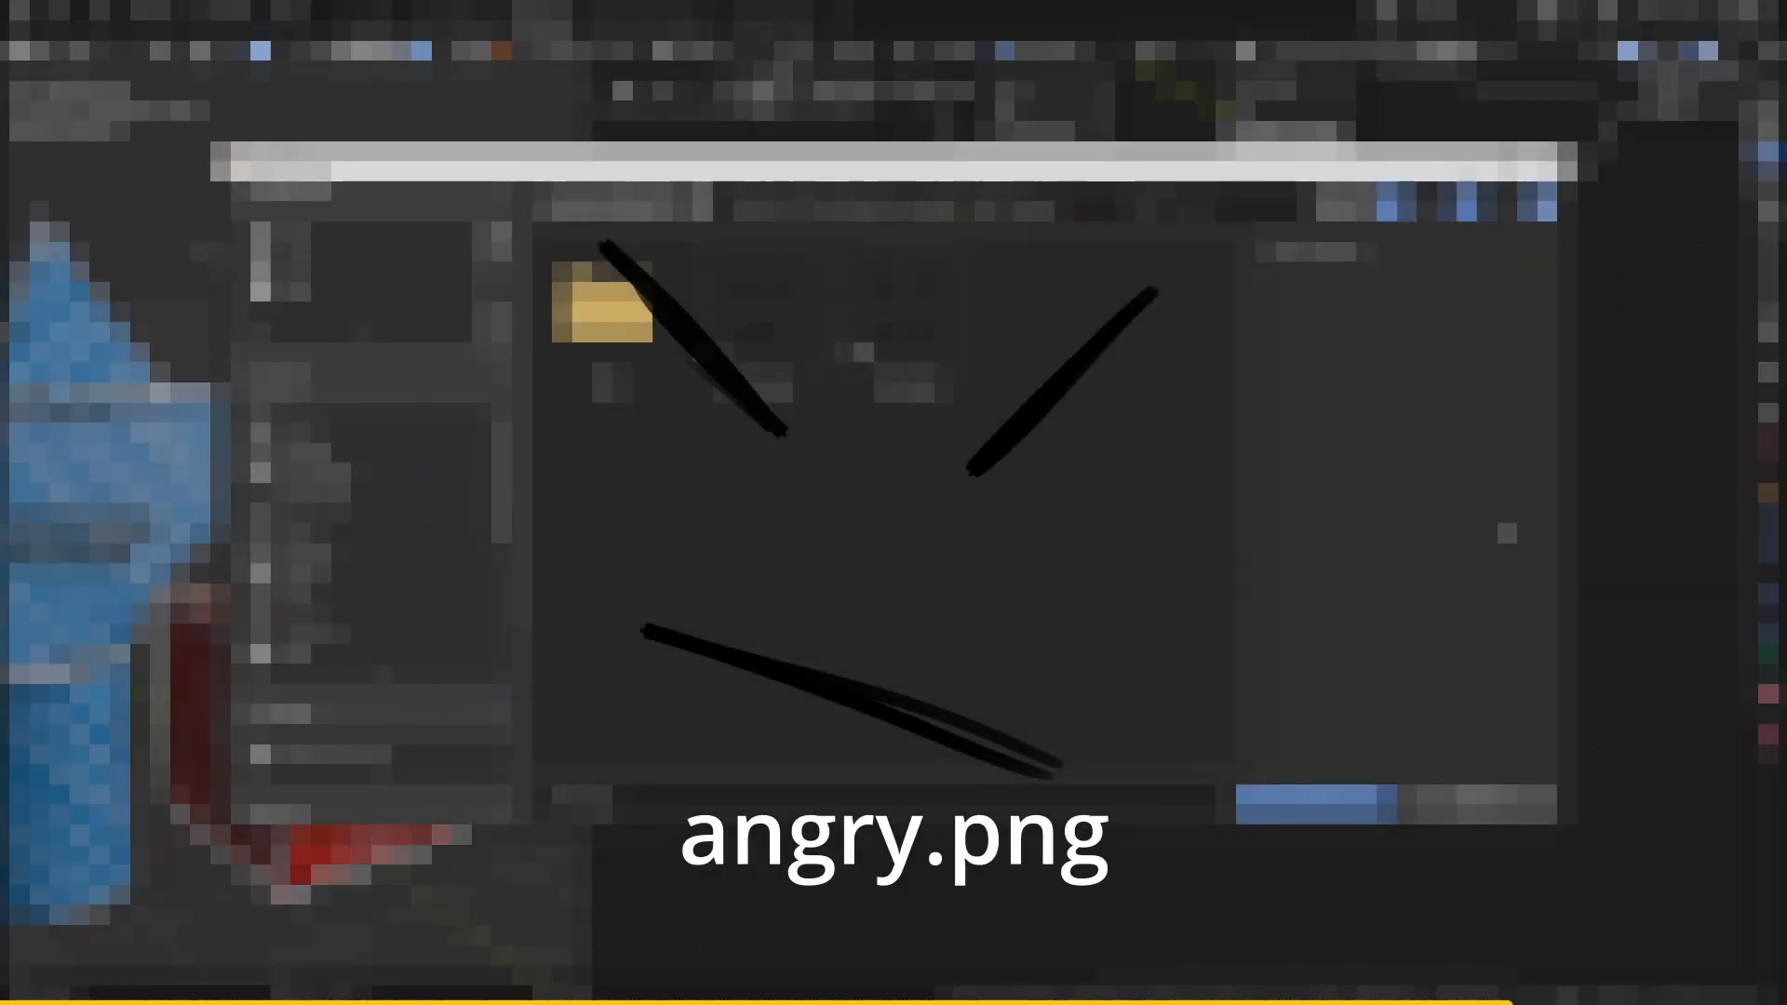
{"action": "double_click", "coordinate": [797, 318]}
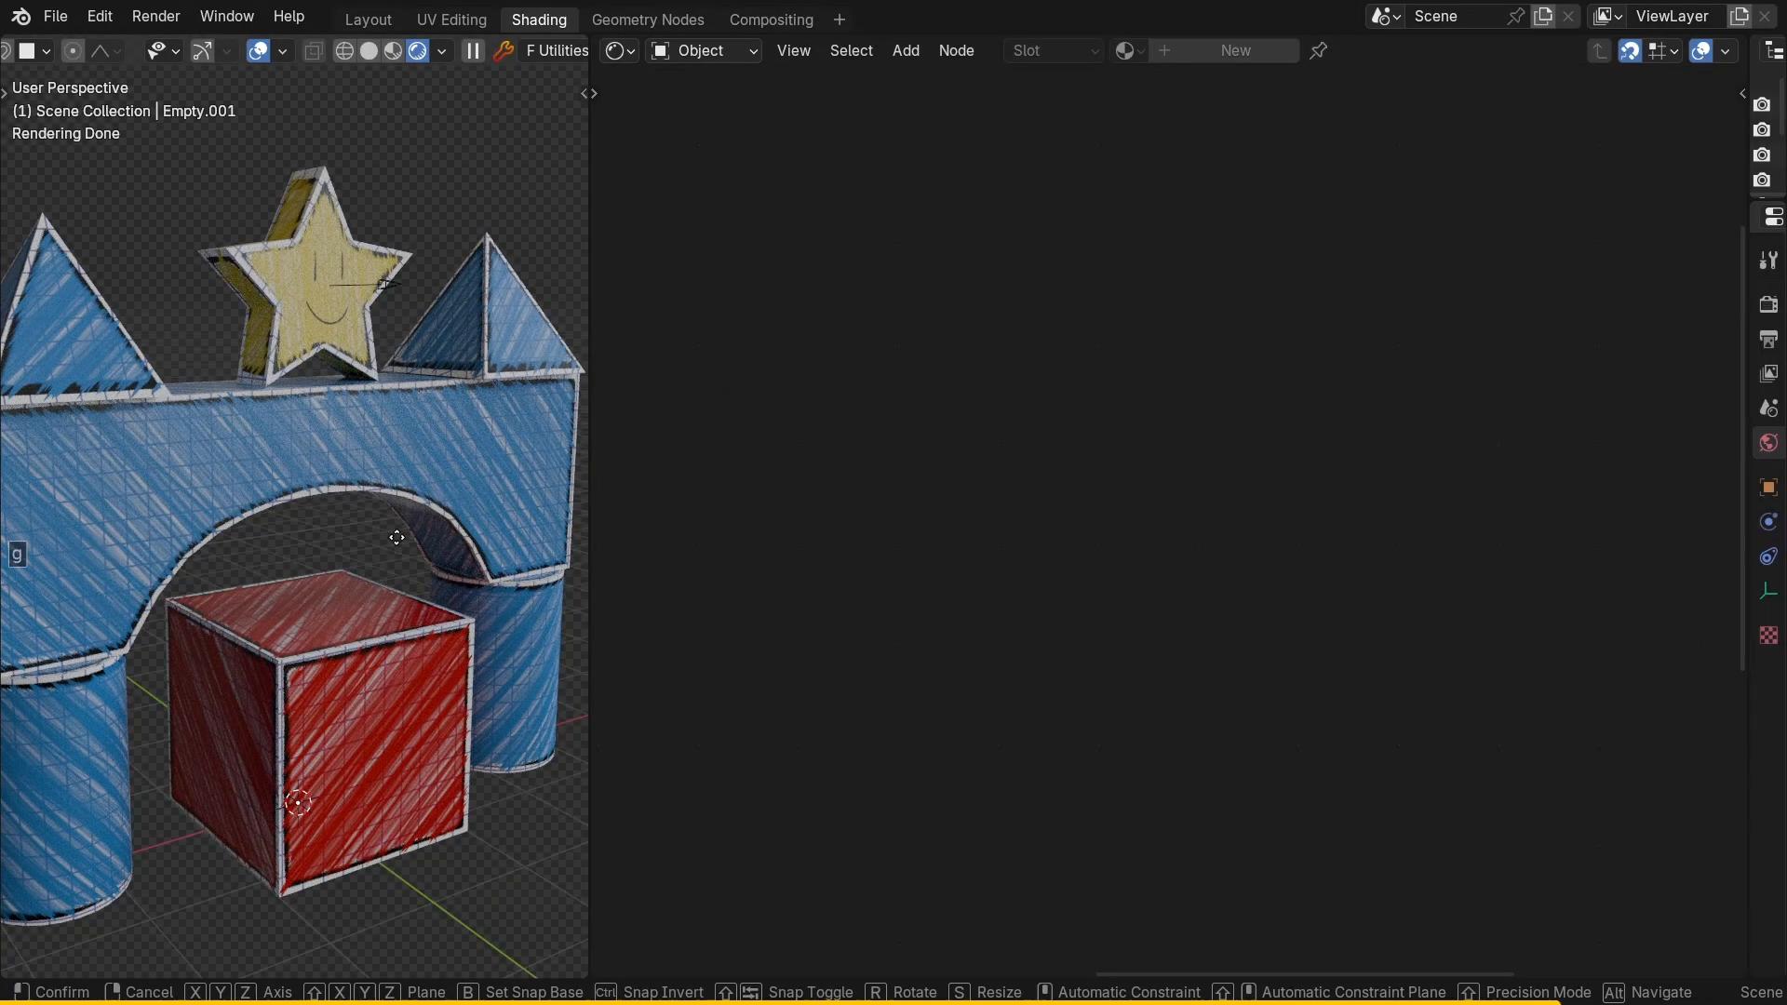
{"action": "key", "text": "g"}
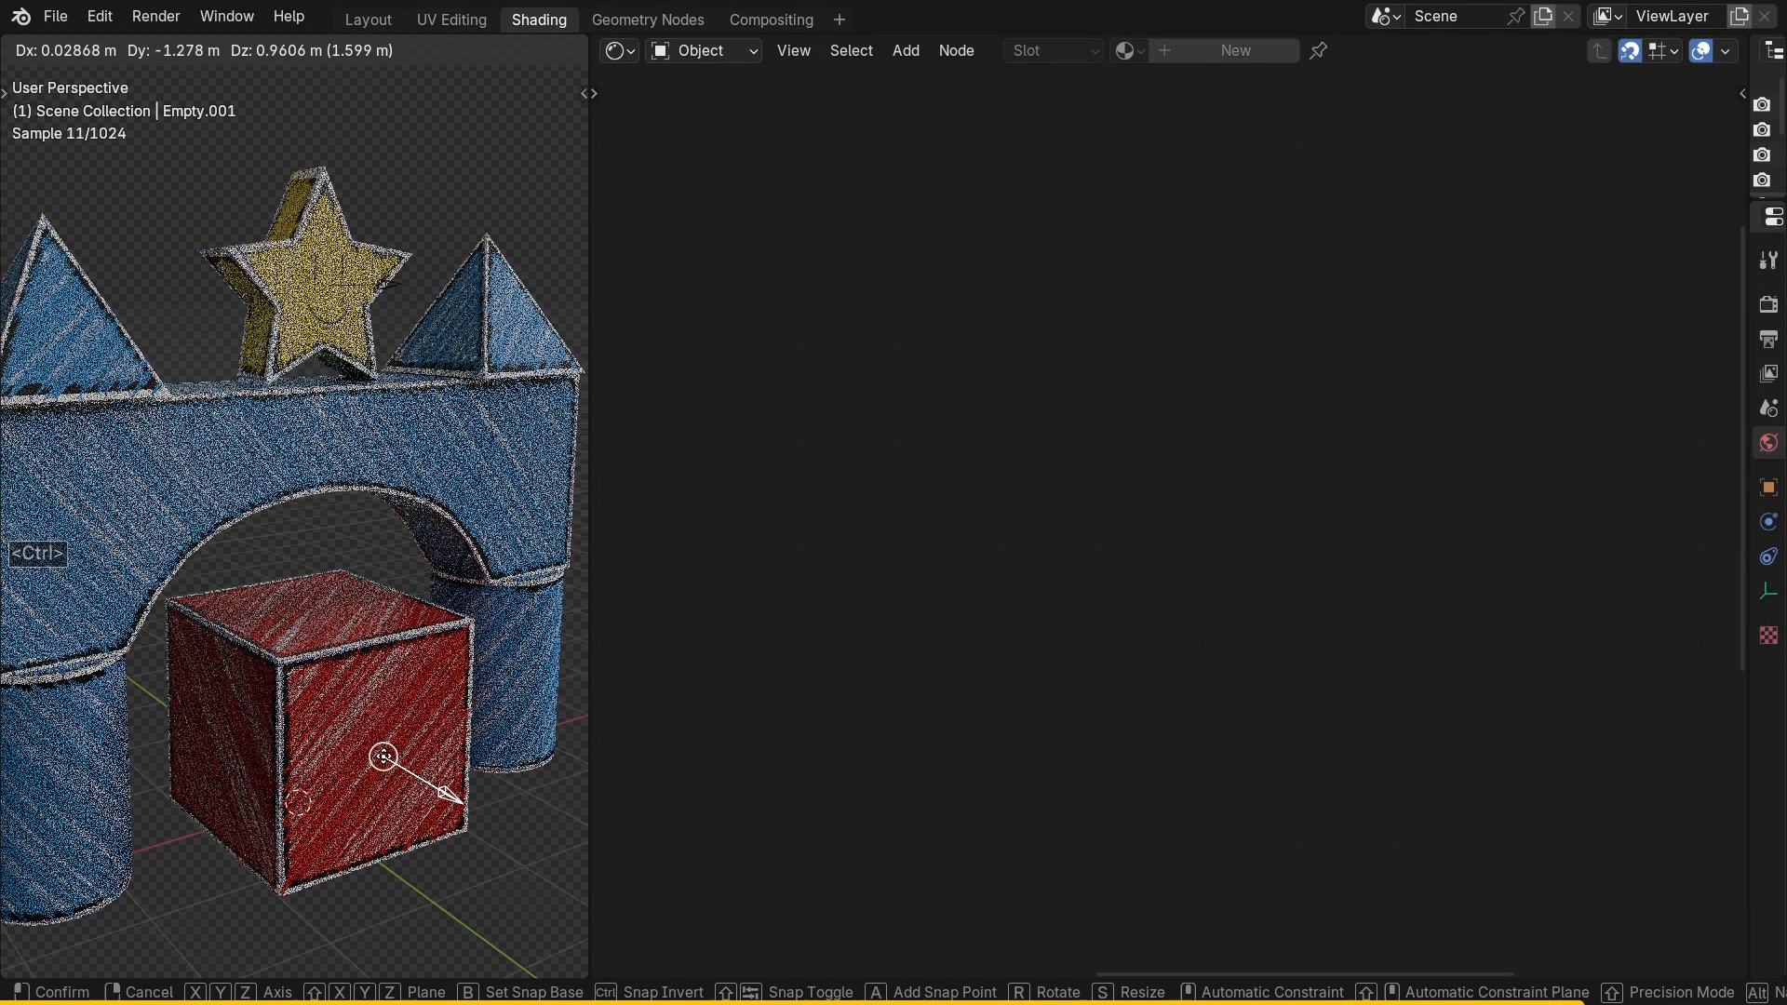
{"action": "left_click", "coordinate": [388, 762], "text": "ctrl"}
Step: Connect the angry decal's Color to the cube's second Layer Color and its Mask to the Mix Layers Mask
{"action": "left_click", "coordinate": [400, 692]}
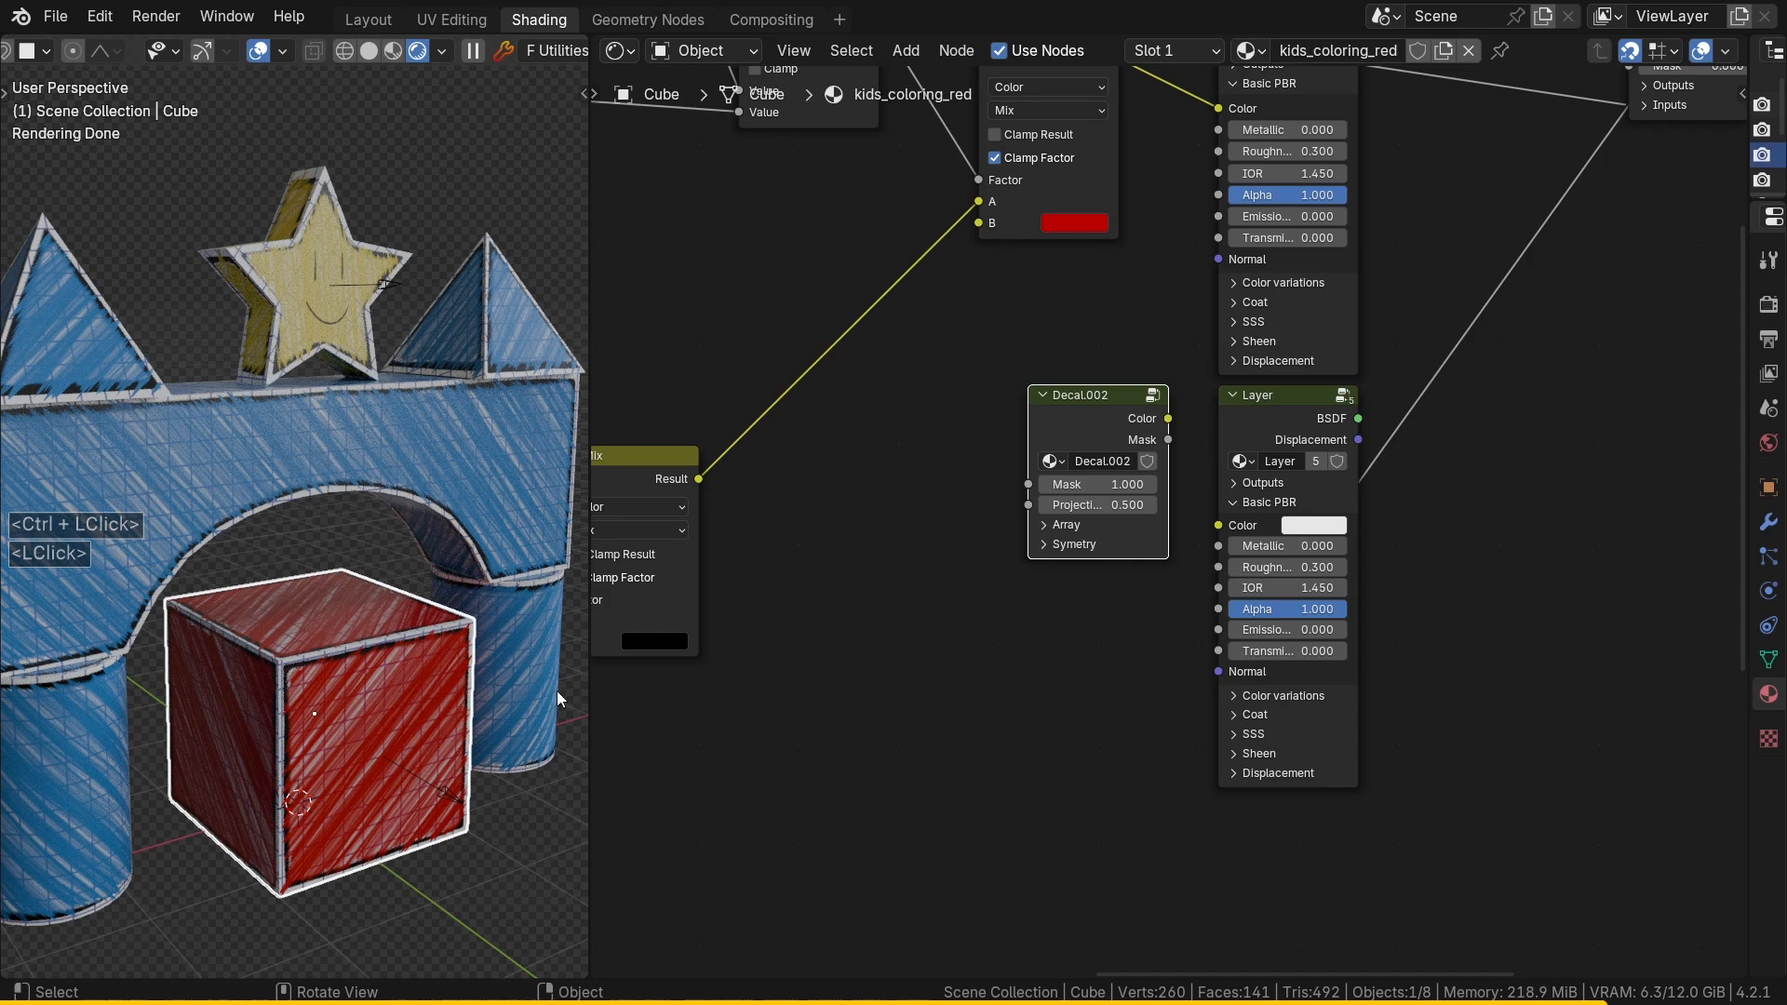
{"action": "left_click_drag", "start_coordinate": [1162, 420], "coordinate": [1218, 525]}
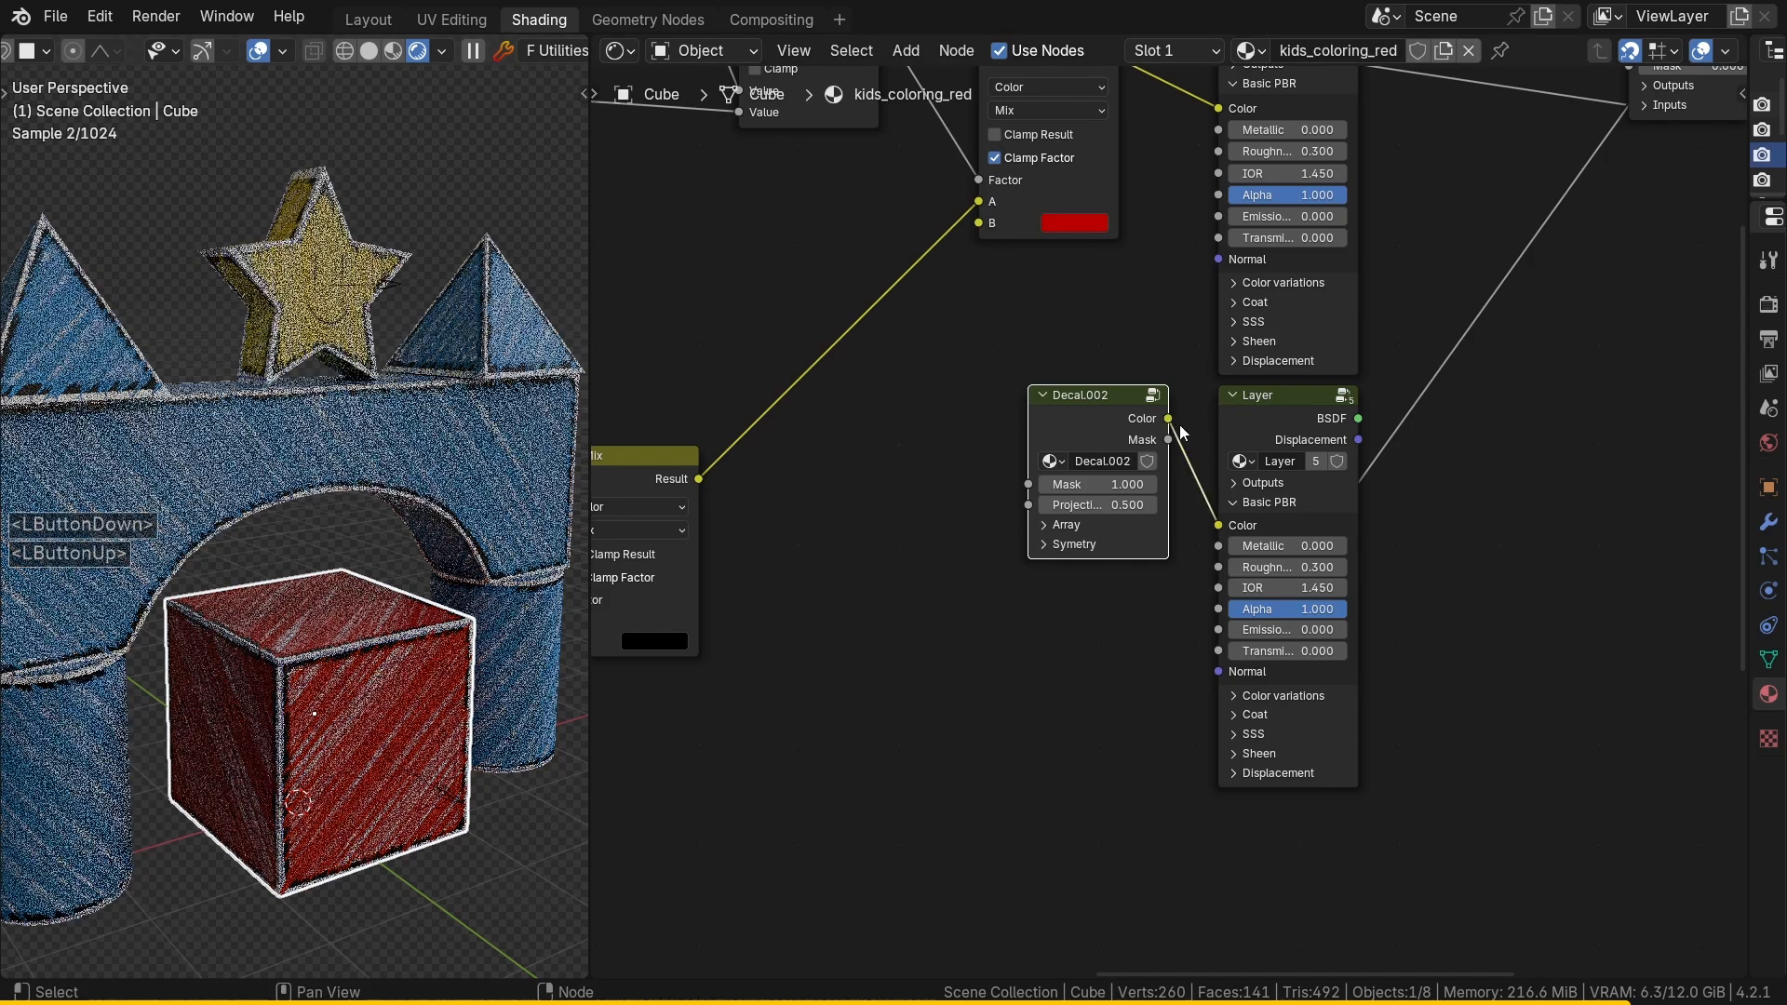
{"action": "middle_click_drag", "start_coordinate": [1179, 427], "coordinate": [889, 699]}
{"action": "left_click_drag", "start_coordinate": [878, 712], "coordinate": [1338, 338]}
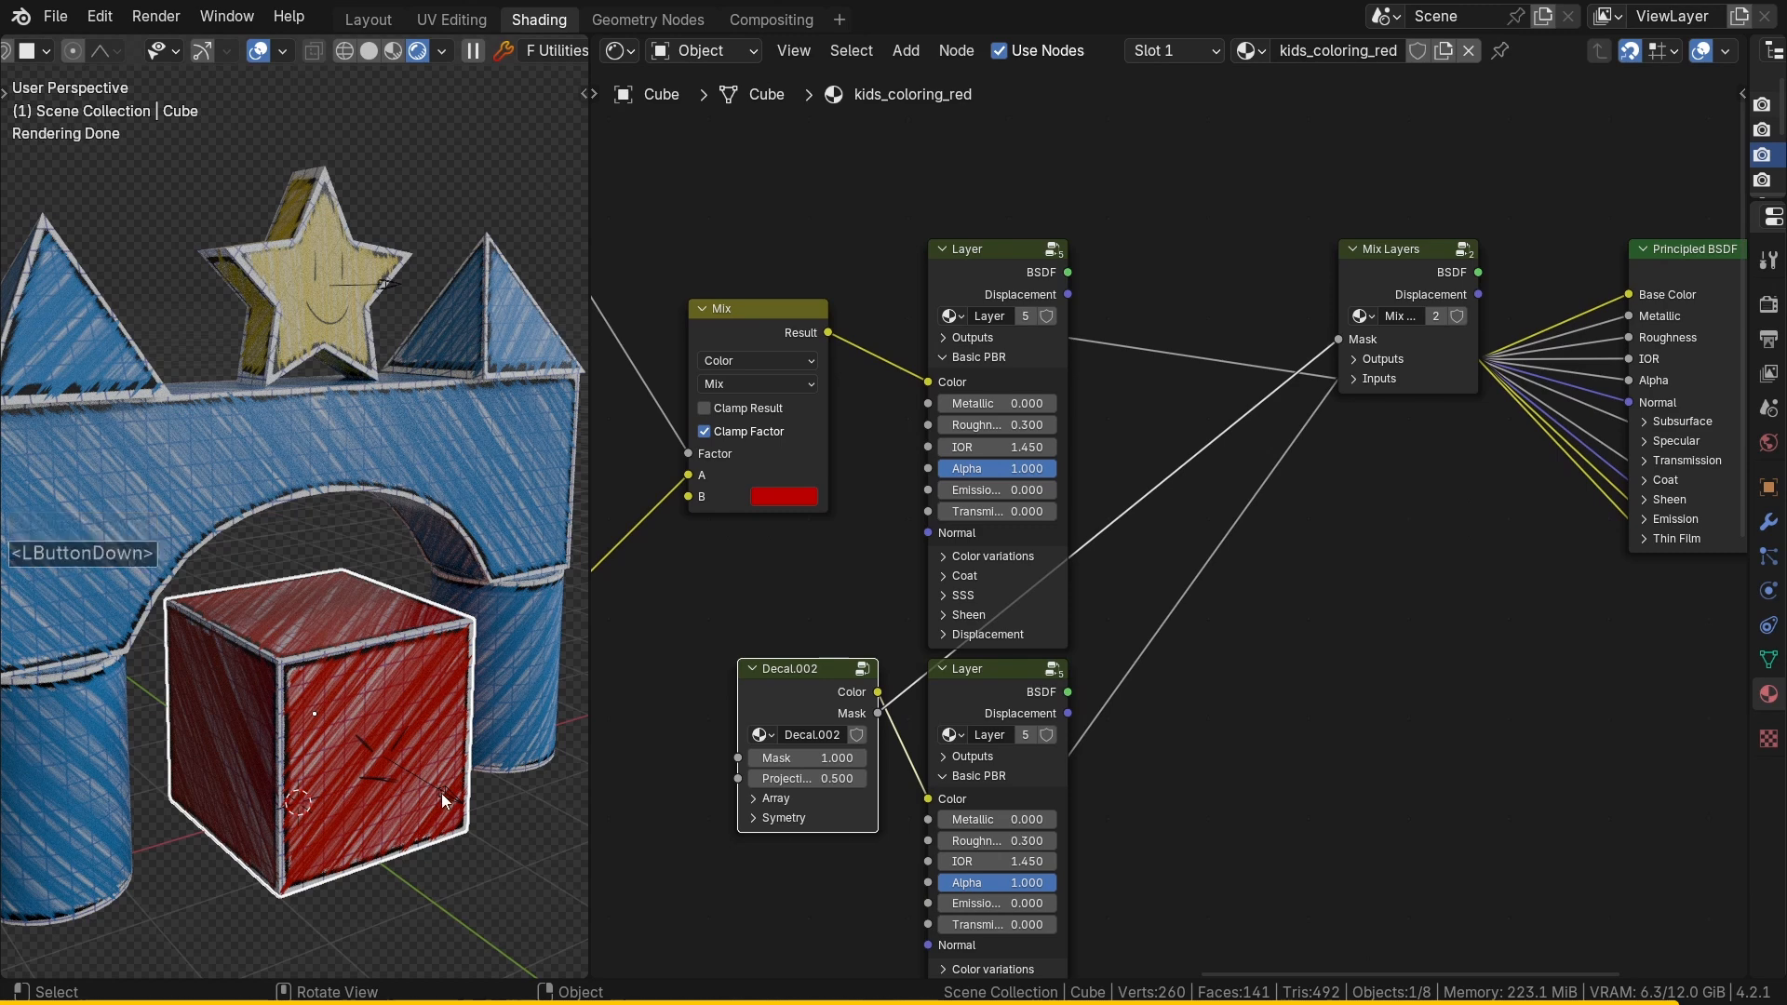
Step: Scale up the empty of the cube's angry face decal by about 2.1
{"action": "left_click", "coordinate": [445, 800]}
{"action": "key", "text": "s"}
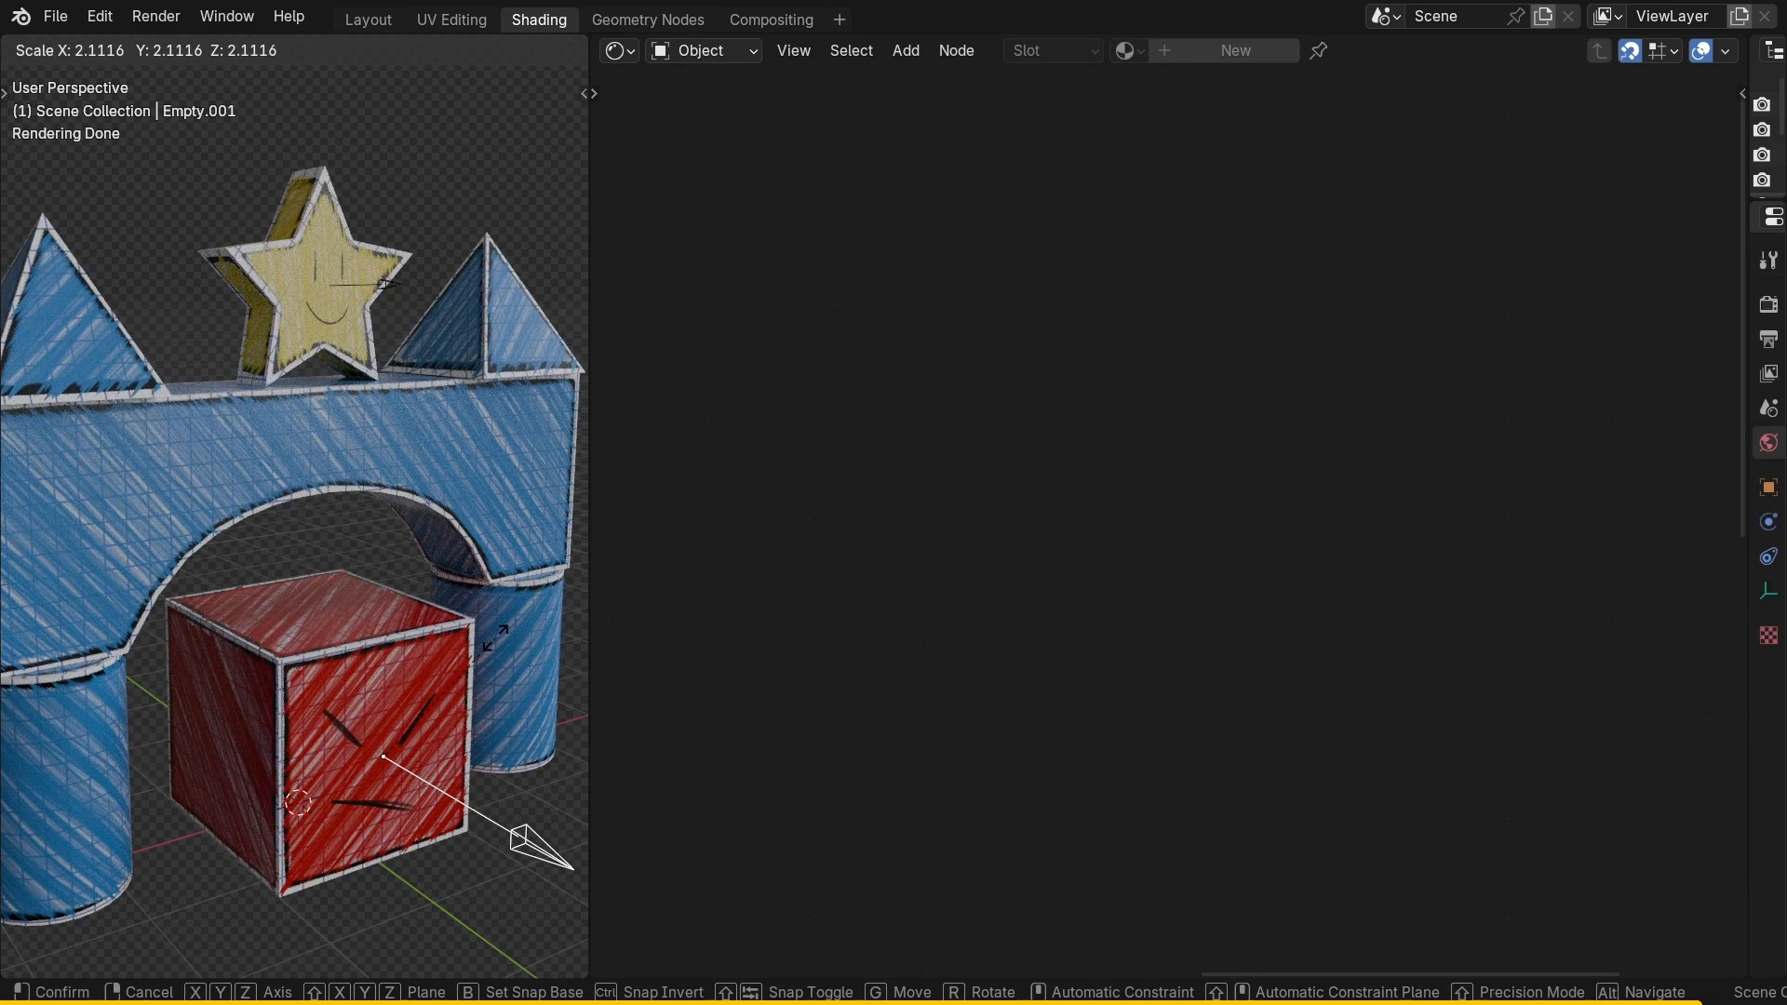
{"action": "left_click", "coordinate": [487, 642]}
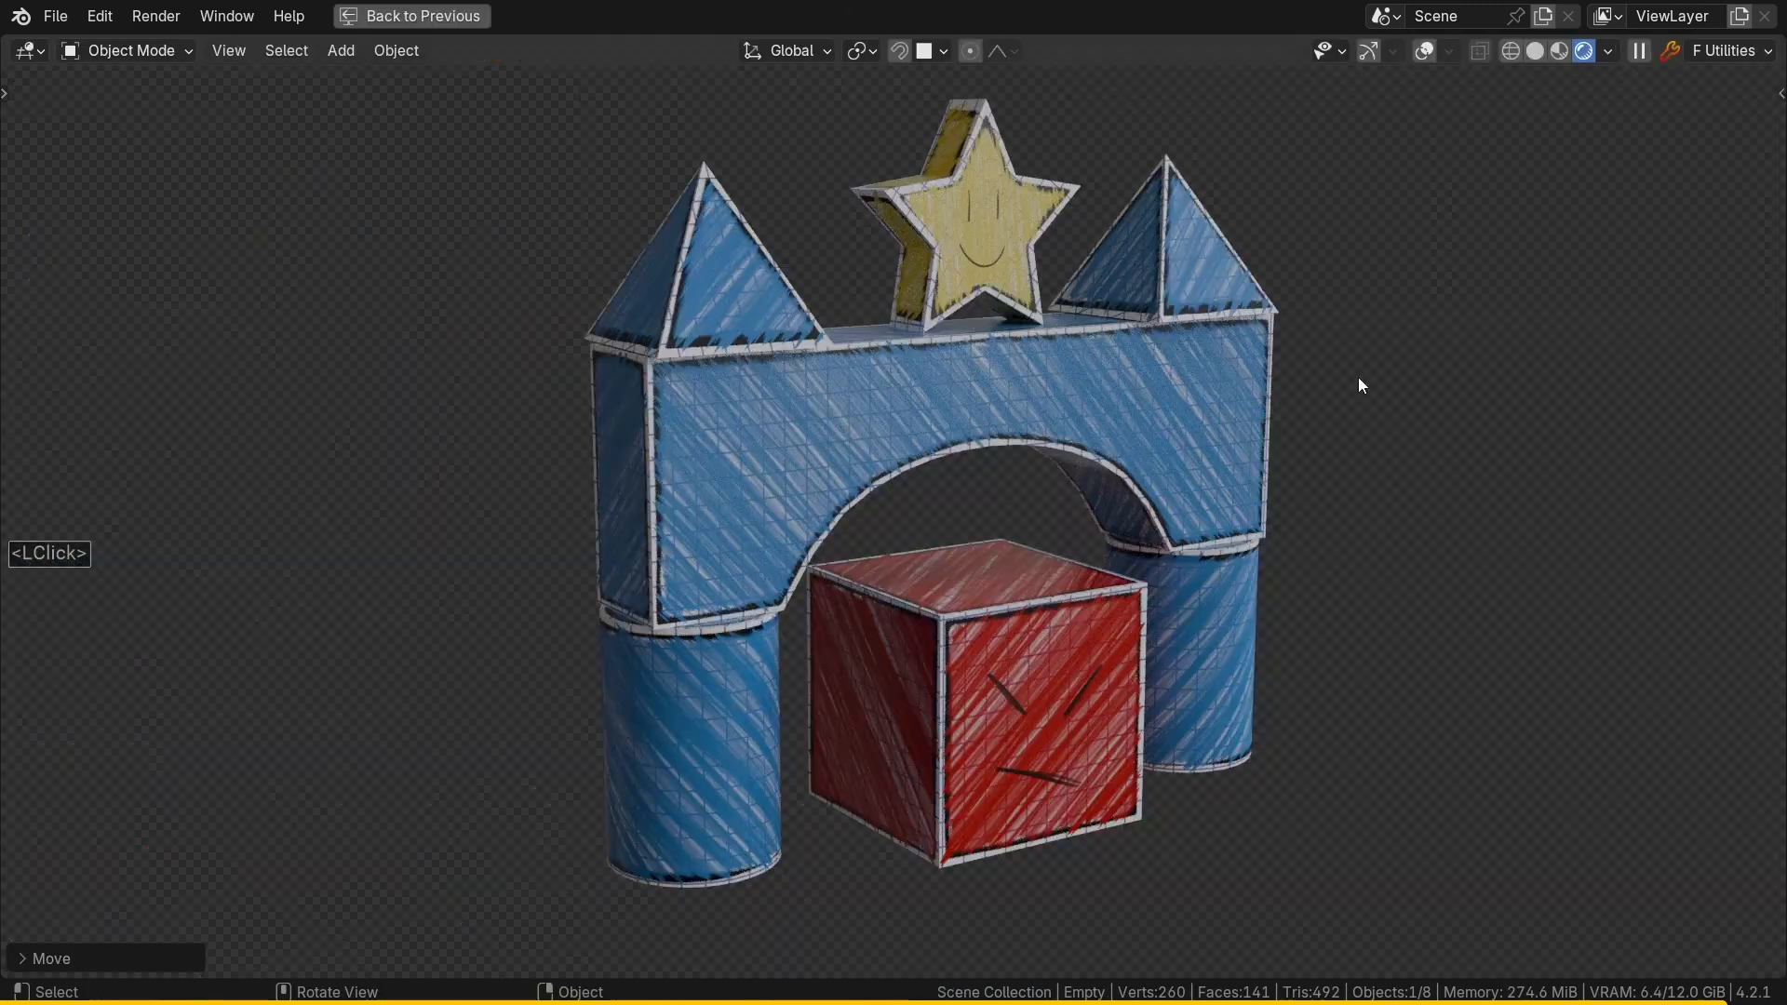
{"action": "middle_click_drag", "start_coordinate": [860, 547], "coordinate": [756, 547]}
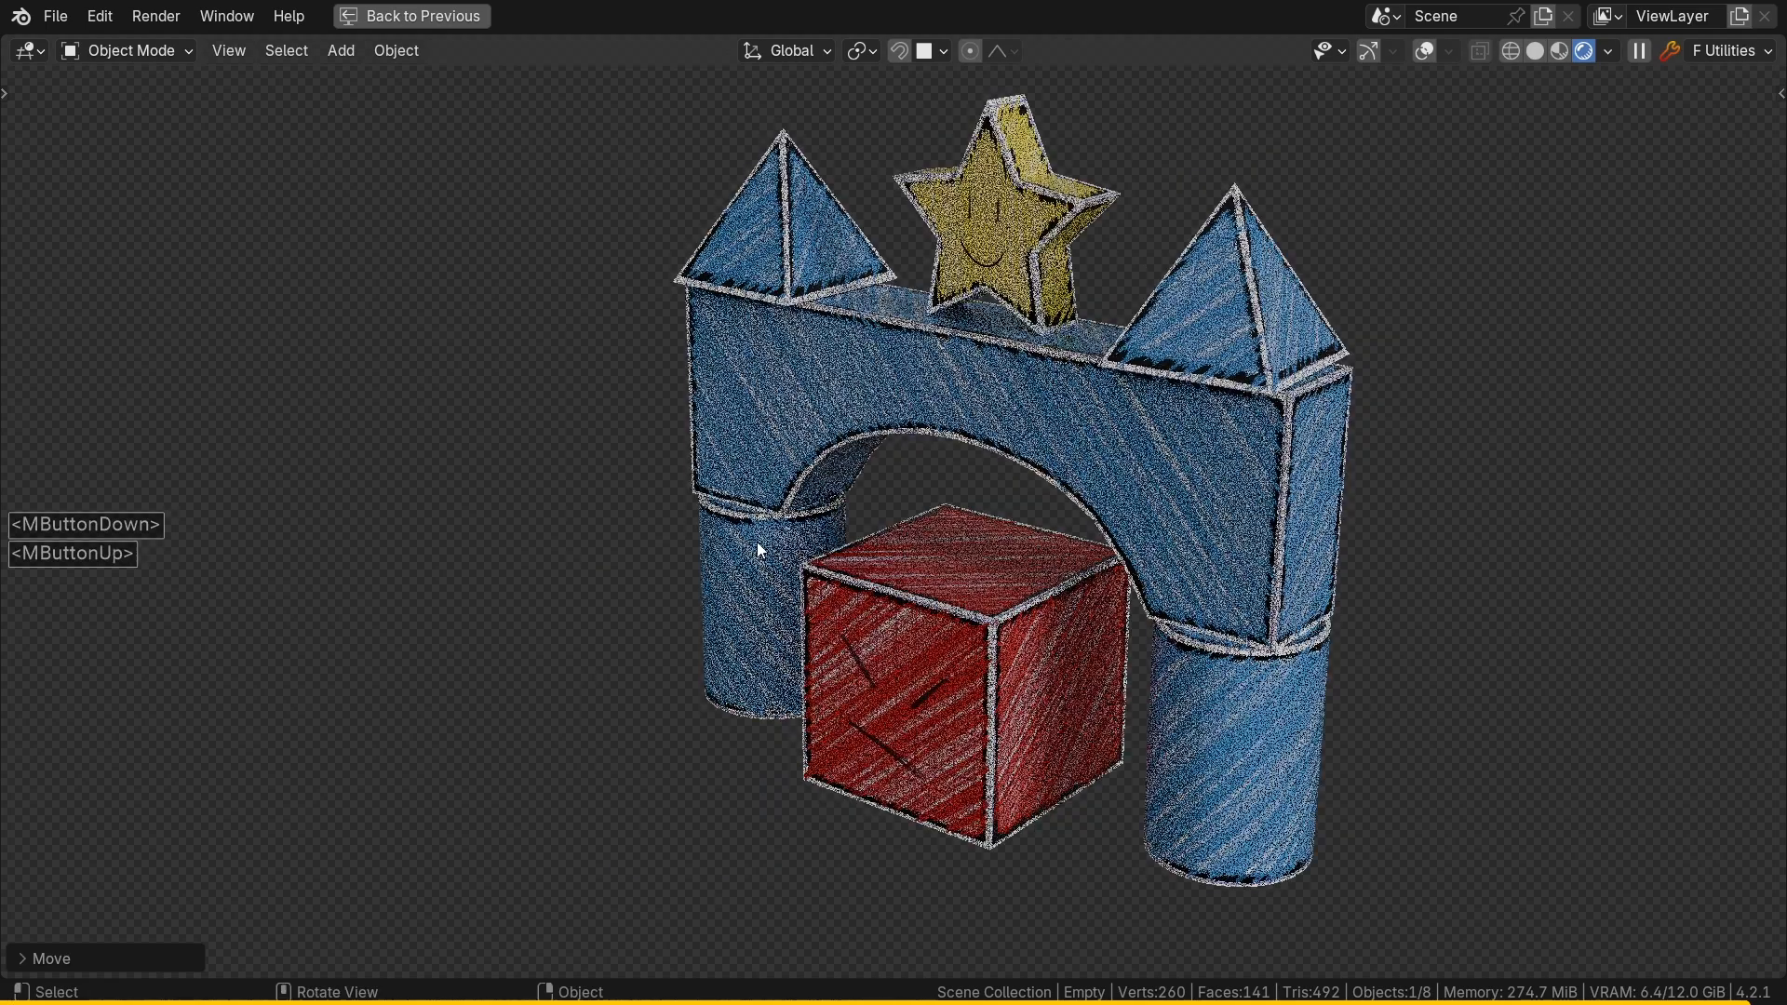
{"action": "middle_click_drag", "start_coordinate": [636, 563], "coordinate": [1166, 568]}
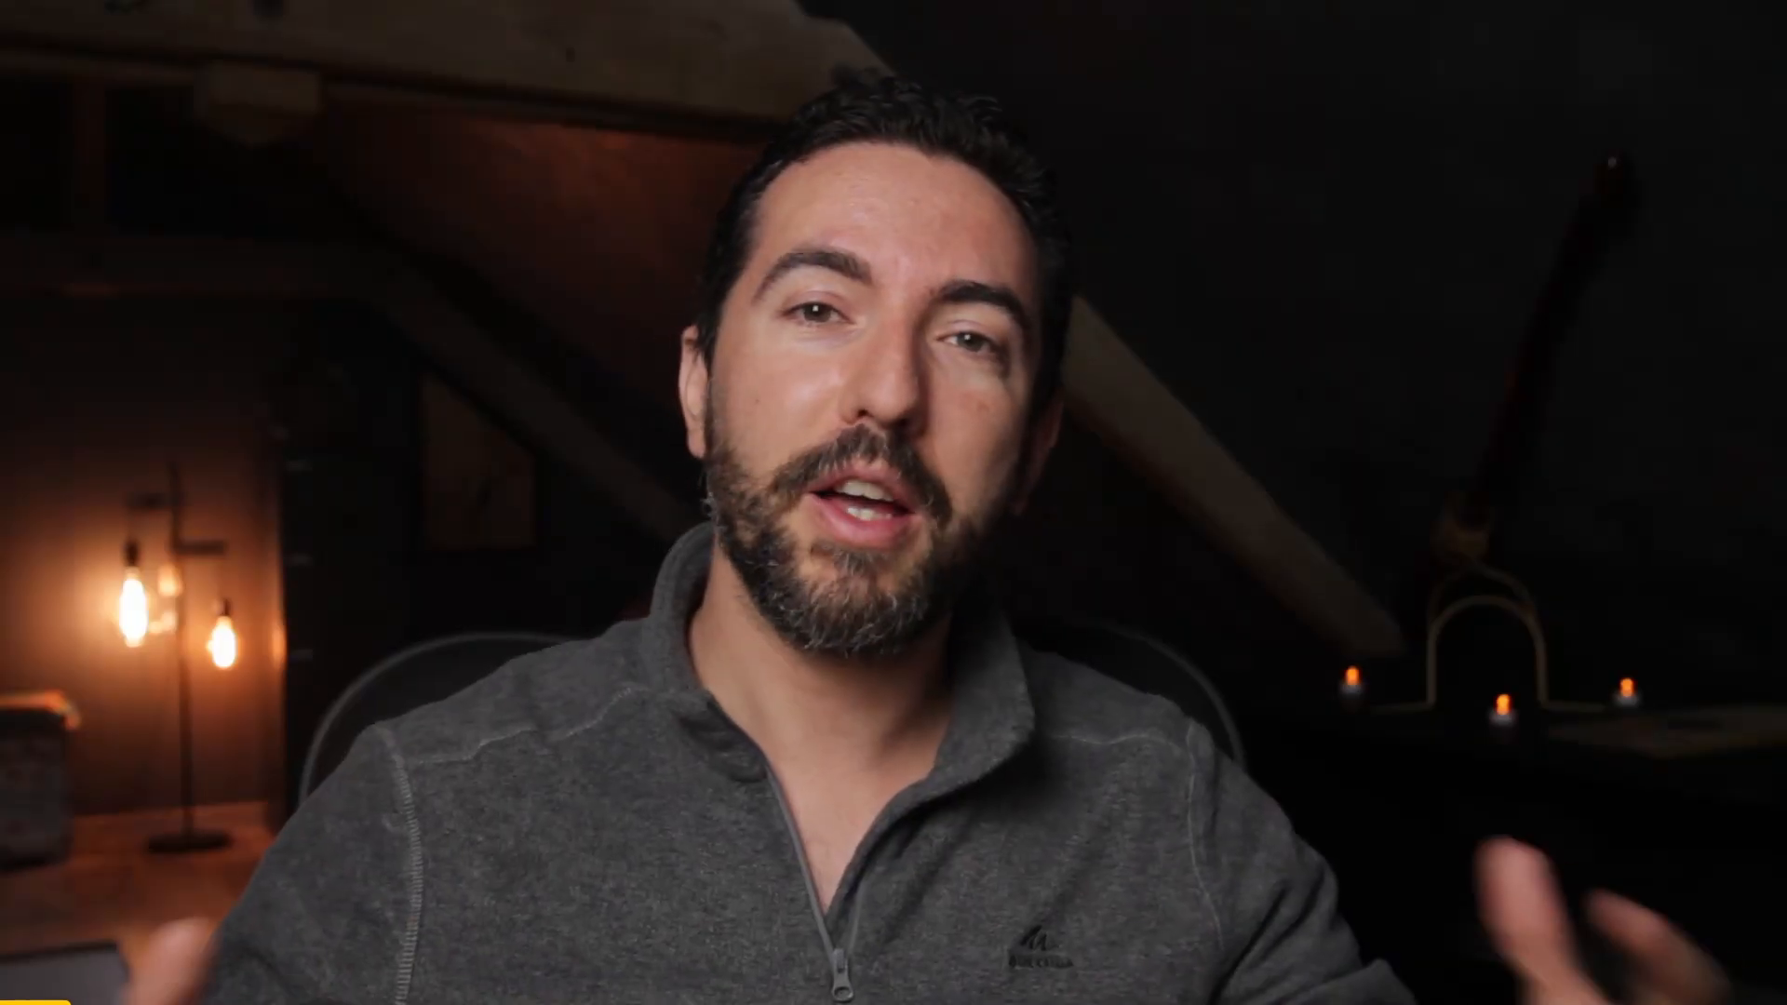